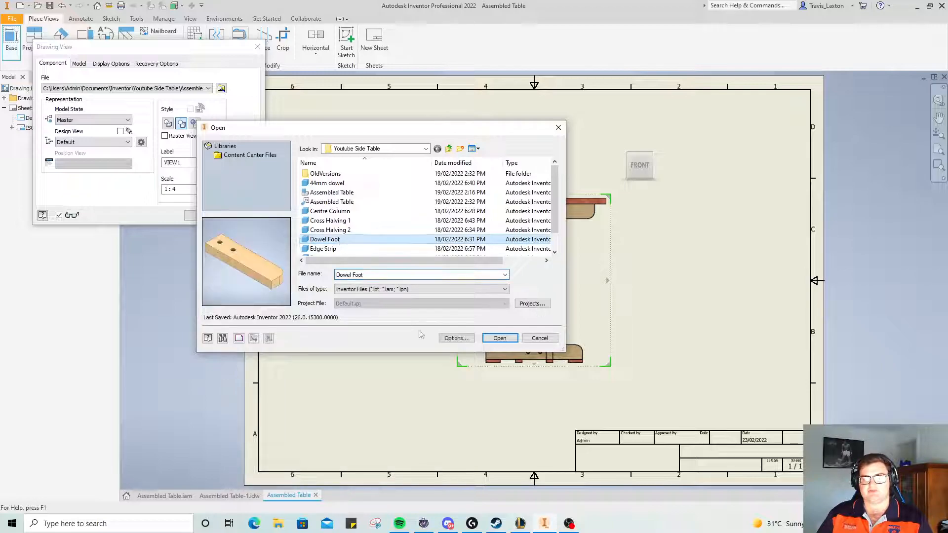
# - Start a base view of the Dowel Foot part in its top orientation, showing both holes, and place it in the sheet's upper-left corner
pyautogui.click(487, 339)
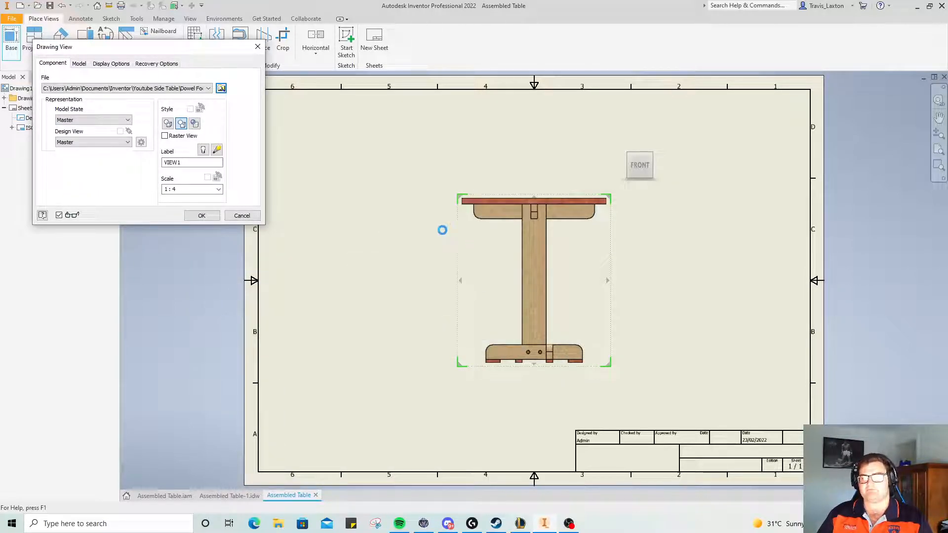
pyautogui.click(597, 260)
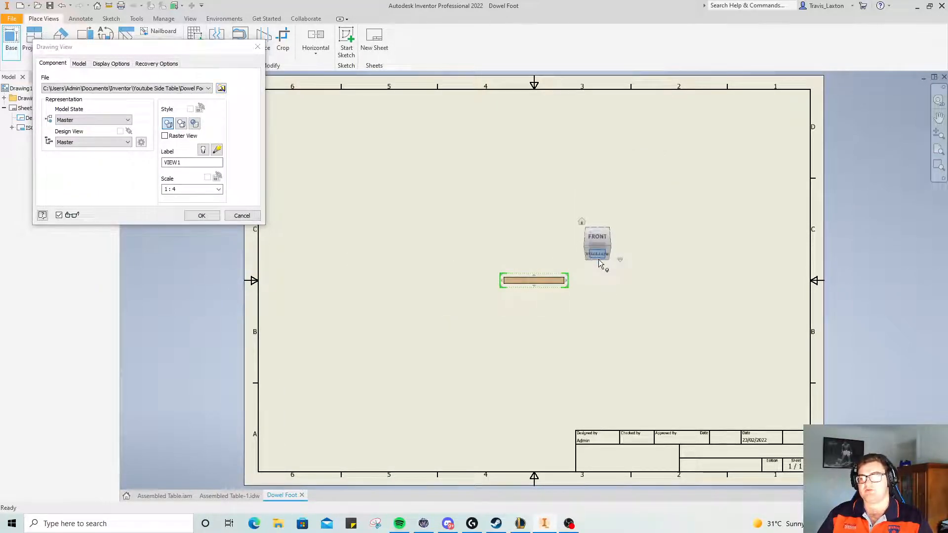
pyautogui.click(598, 225)
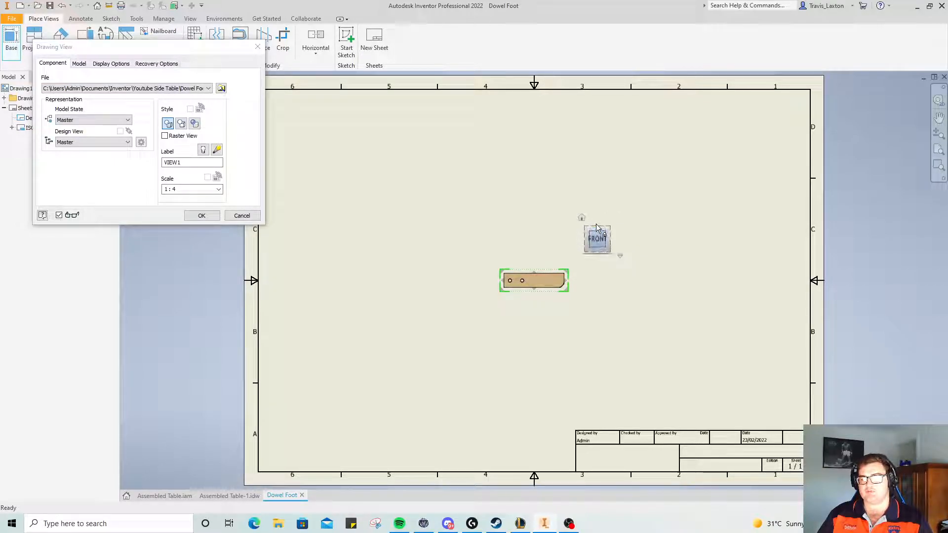
pyautogui.click(597, 225)
pyautogui.moveTo(534, 283); pyautogui.dragTo(352, 153)
pyautogui.moveTo(162, 48); pyautogui.dragTo(142, 136)
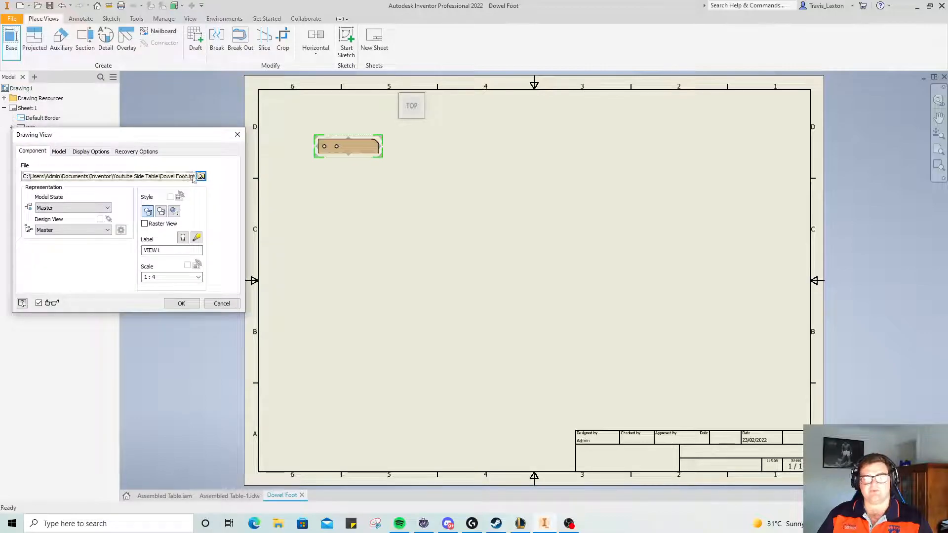
# - Set the dowel foot view's scale to 1:1, fit it within the border, and create it with a projected end view on its right
pyautogui.click(166, 277)
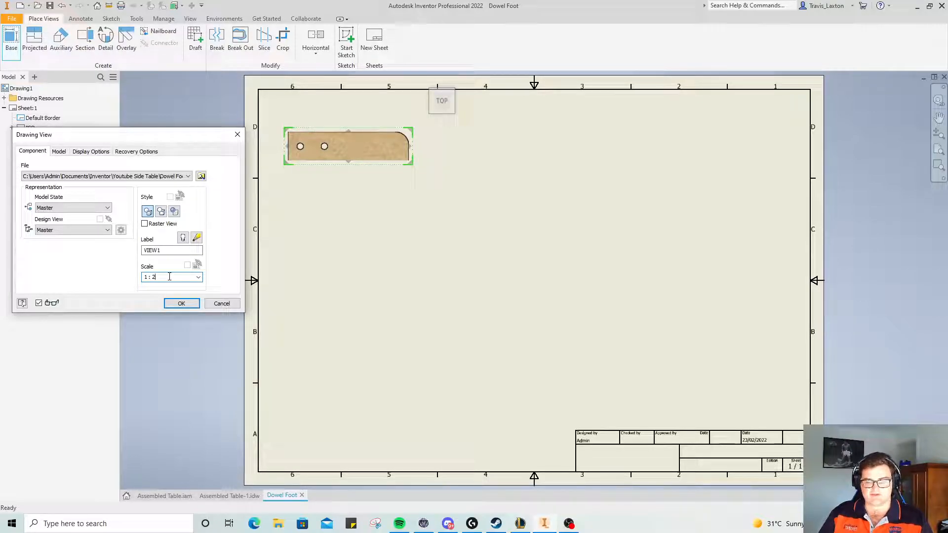
pyautogui.write('1')
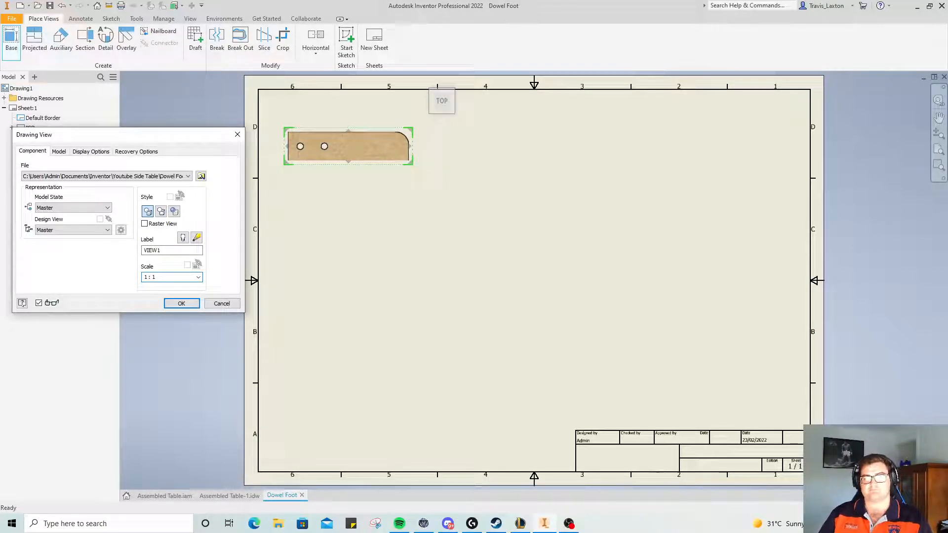
pyautogui.moveTo(460, 159); pyautogui.dragTo(421, 161)
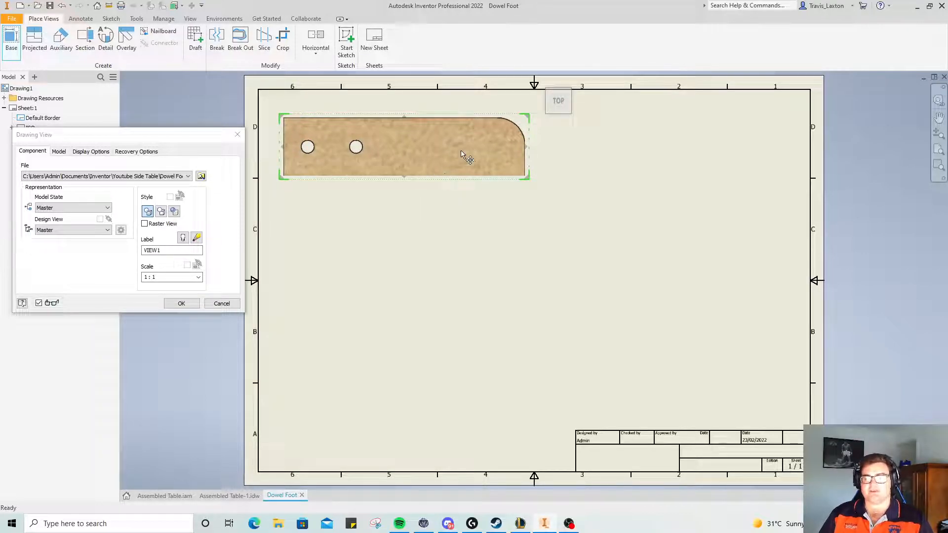
pyautogui.click(581, 148)
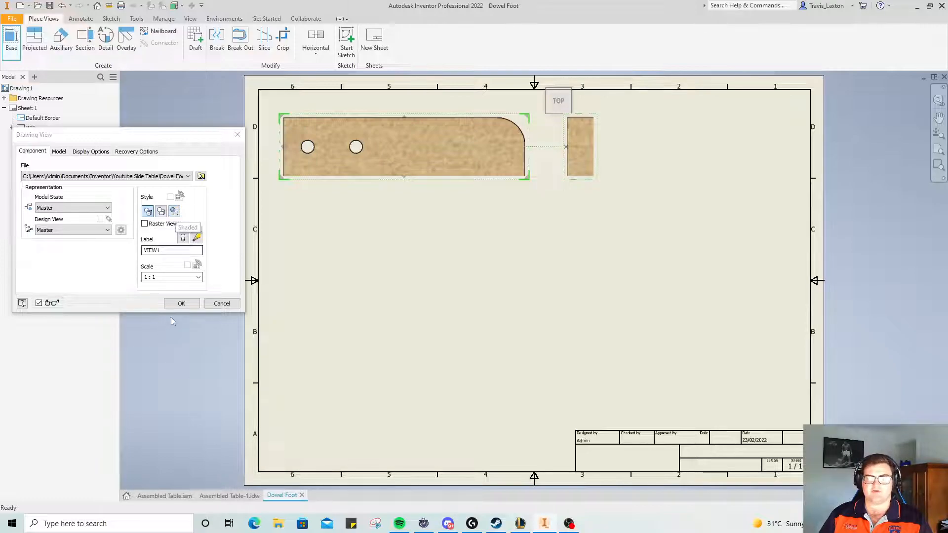
pyautogui.click(181, 303)
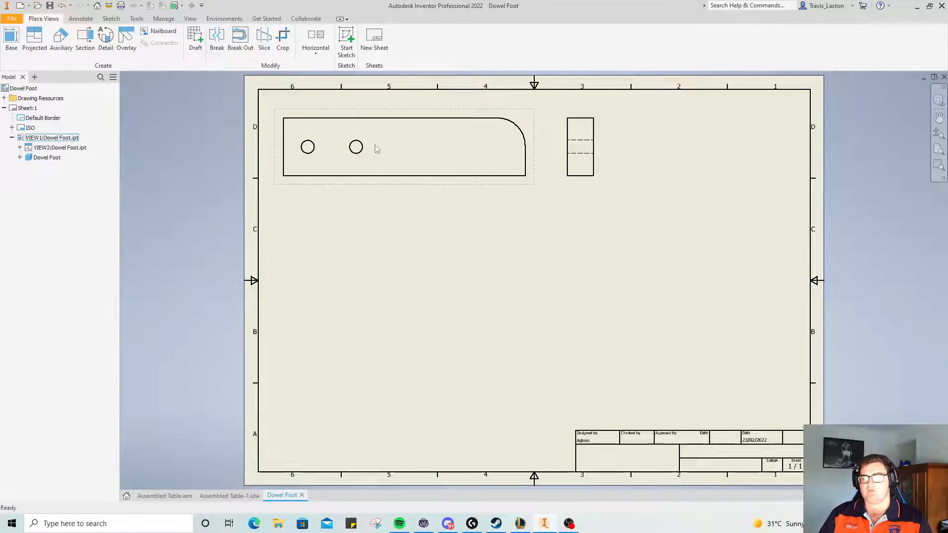
# - Start a base view of Cross Halving 1 in its top orientation and place it below the dowel foot view
pyautogui.click(12, 39)
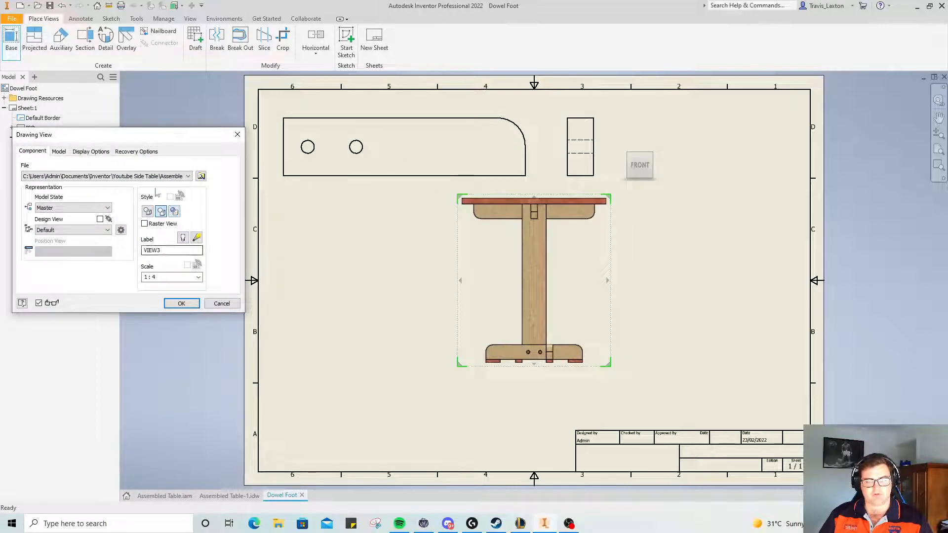
pyautogui.click(200, 177)
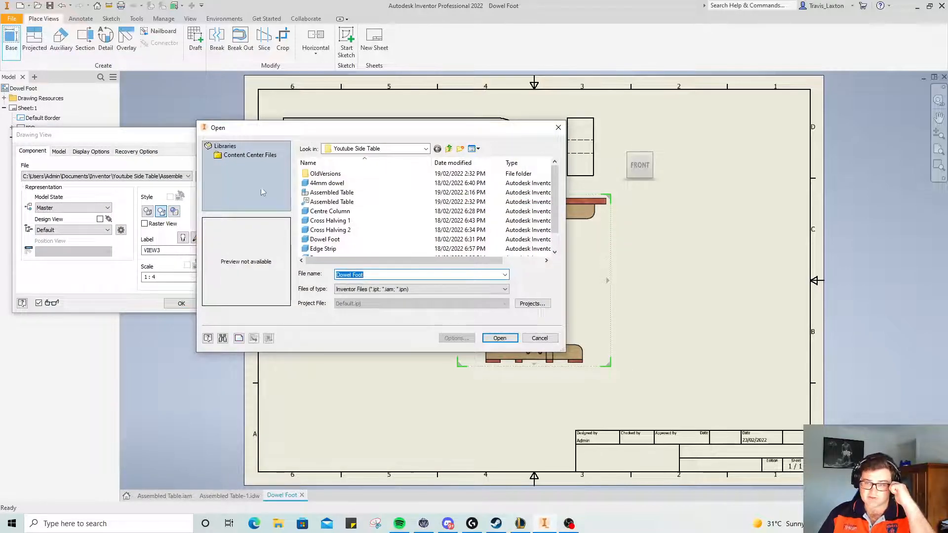
pyautogui.click(330, 220)
pyautogui.click(499, 337)
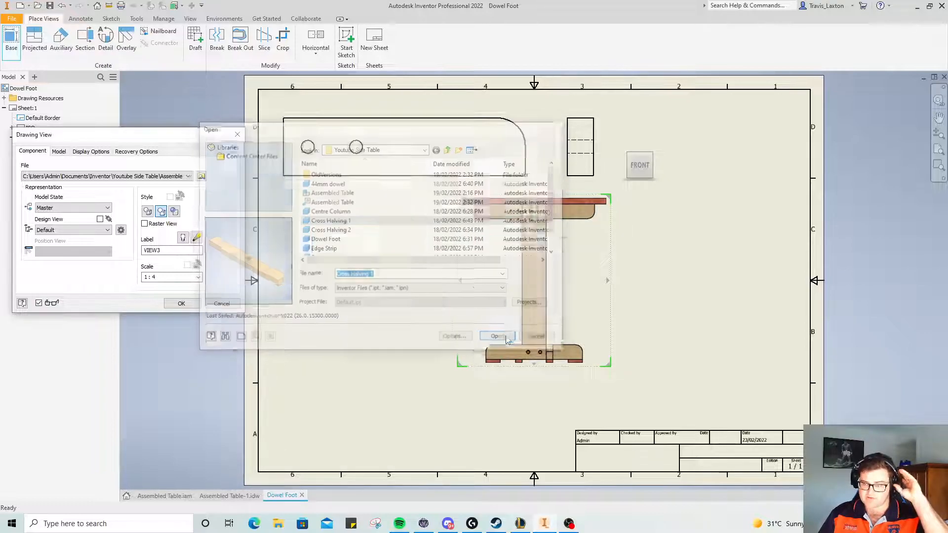
pyautogui.click(629, 225)
pyautogui.moveTo(543, 281); pyautogui.dragTo(309, 251)
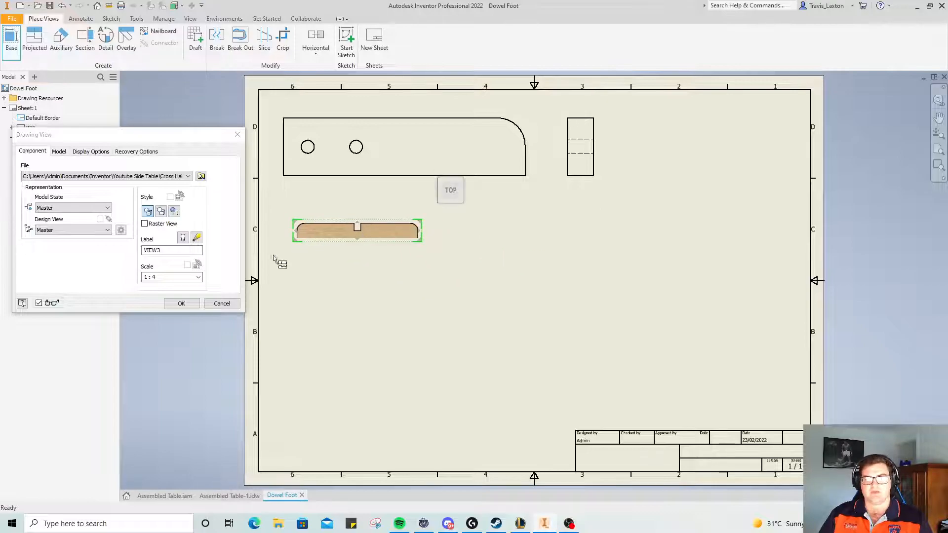
# - Set the Cross Halving 1 view's scale to 1:2, align it under the dowel foot, and create it with a projected end view
pyautogui.click(157, 277)
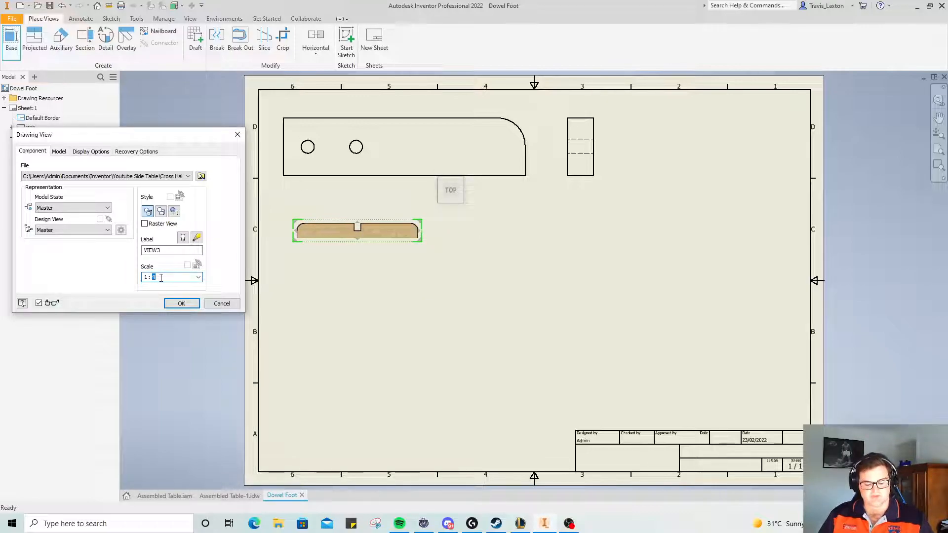
pyautogui.moveTo(380, 237); pyautogui.dragTo(427, 243)
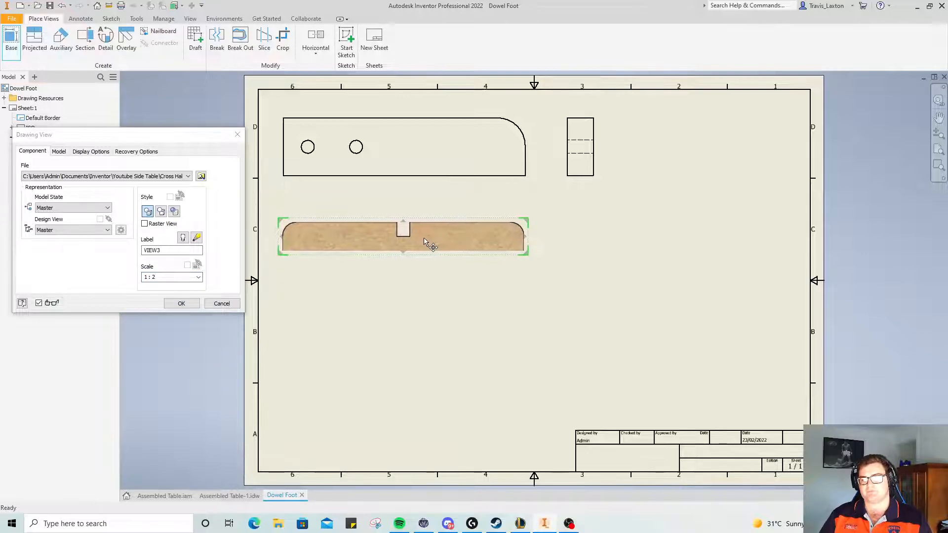
pyautogui.click(587, 245)
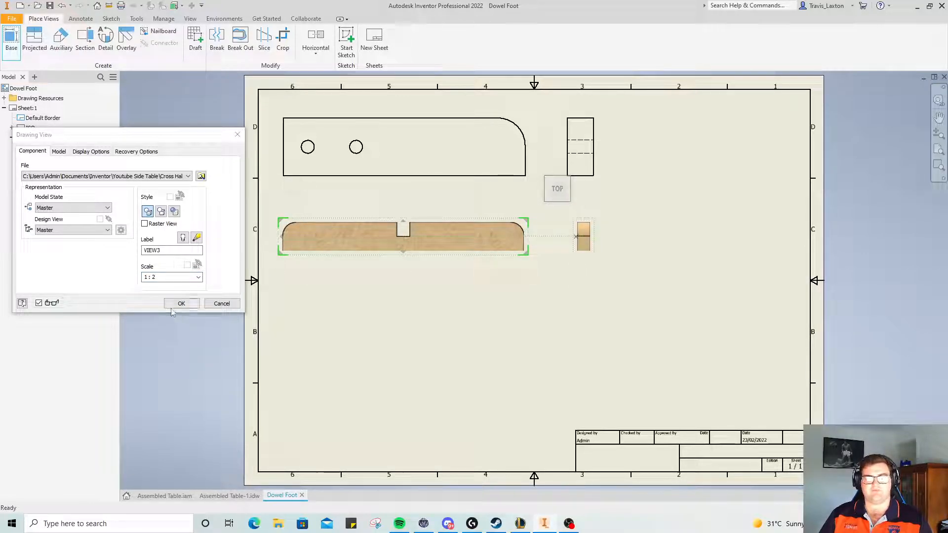
pyautogui.click(182, 303)
# - Start a base view of Cross Halving 2 in its bottom orientation with the notch facing down, placed below Cross Halving 1
pyautogui.click(11, 42)
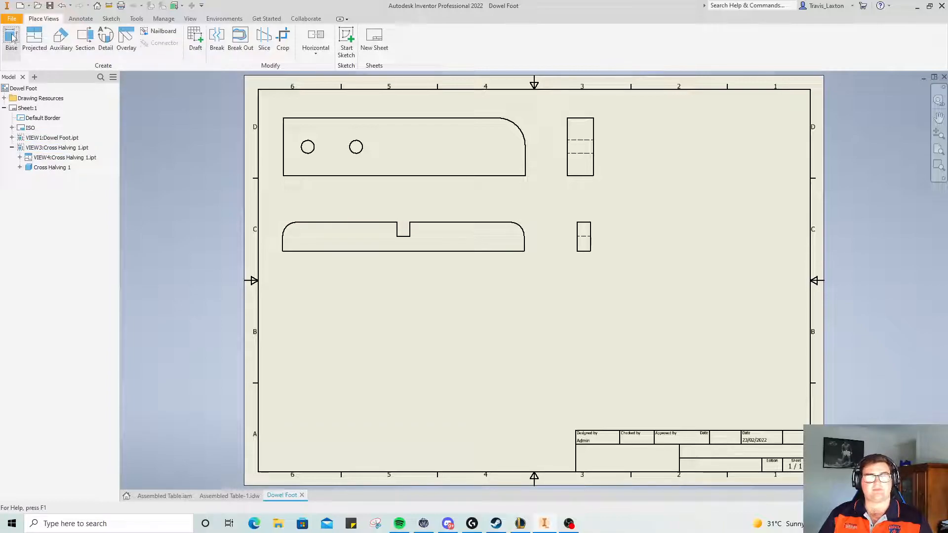
pyautogui.click(203, 176)
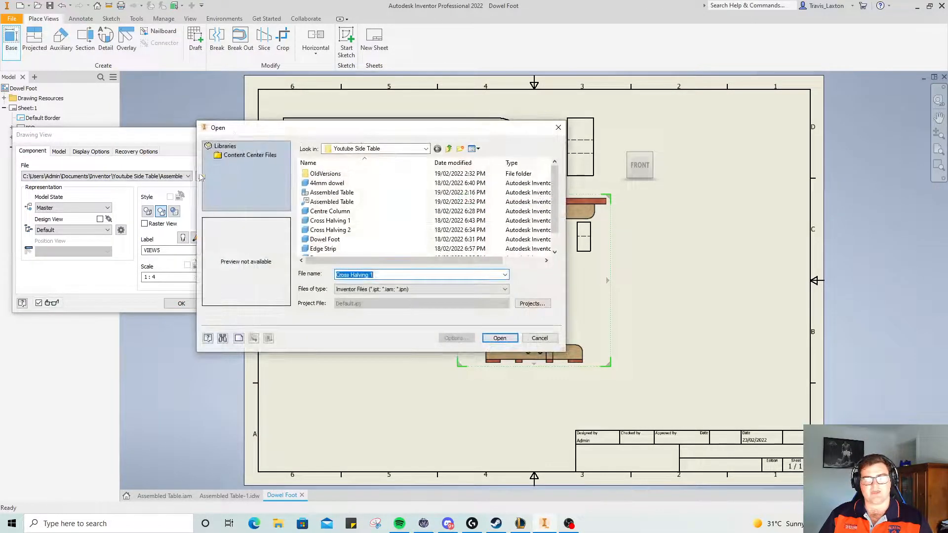
pyautogui.click(346, 230)
pyautogui.click(500, 338)
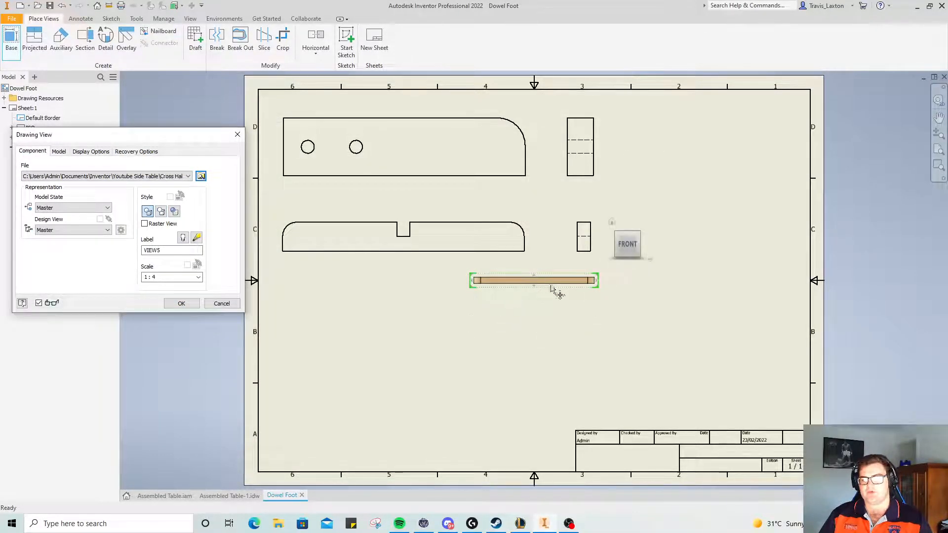
pyautogui.click(627, 262)
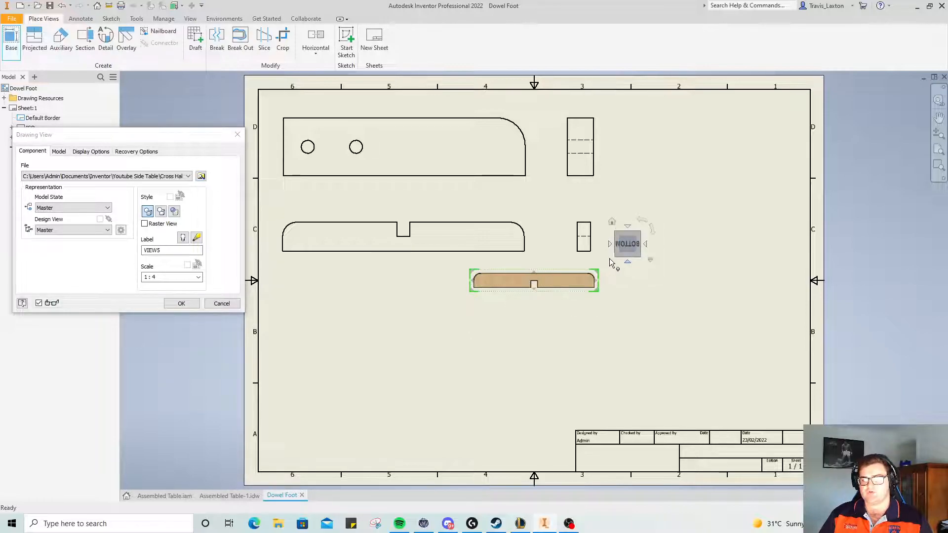
pyautogui.moveTo(552, 284); pyautogui.dragTo(383, 295)
# - Set the Cross Halving 2 view's scale to 1:2, align it under Cross Halving 1, and create it with a projected end view
pyautogui.doubleClick(177, 278)
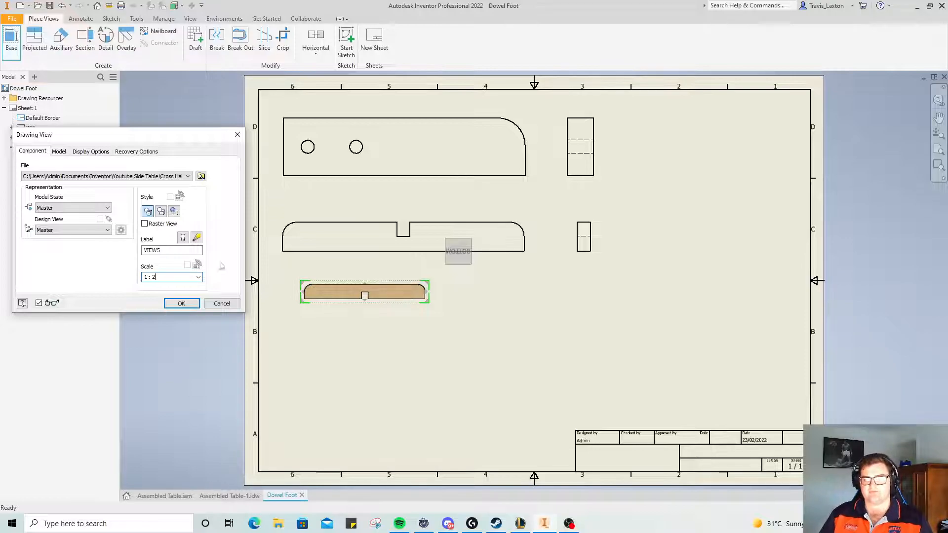
pyautogui.moveTo(384, 292); pyautogui.dragTo(432, 291)
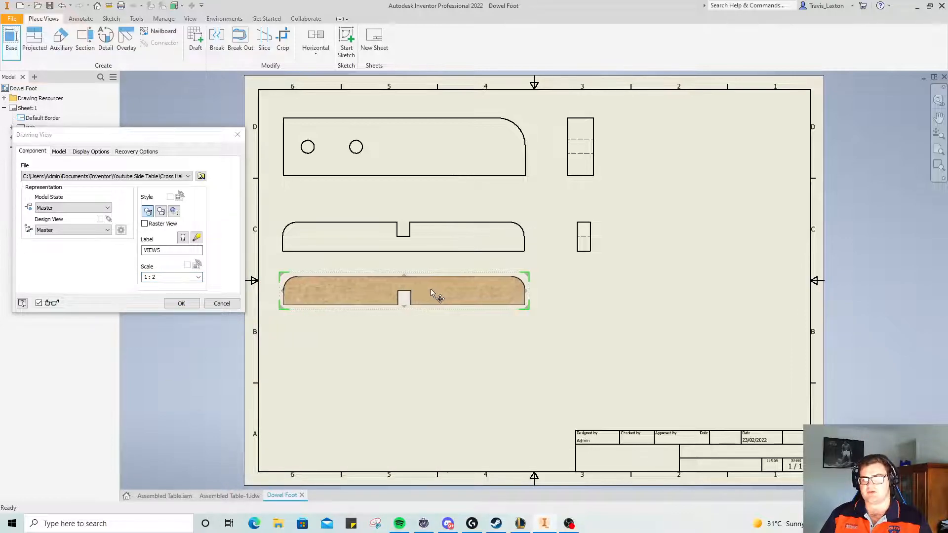
pyautogui.click(585, 292)
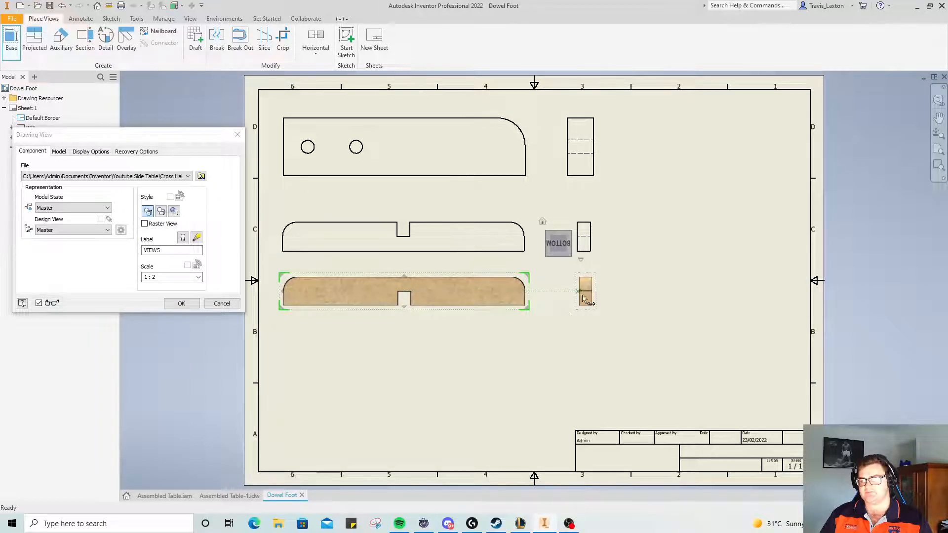
pyautogui.click(181, 304)
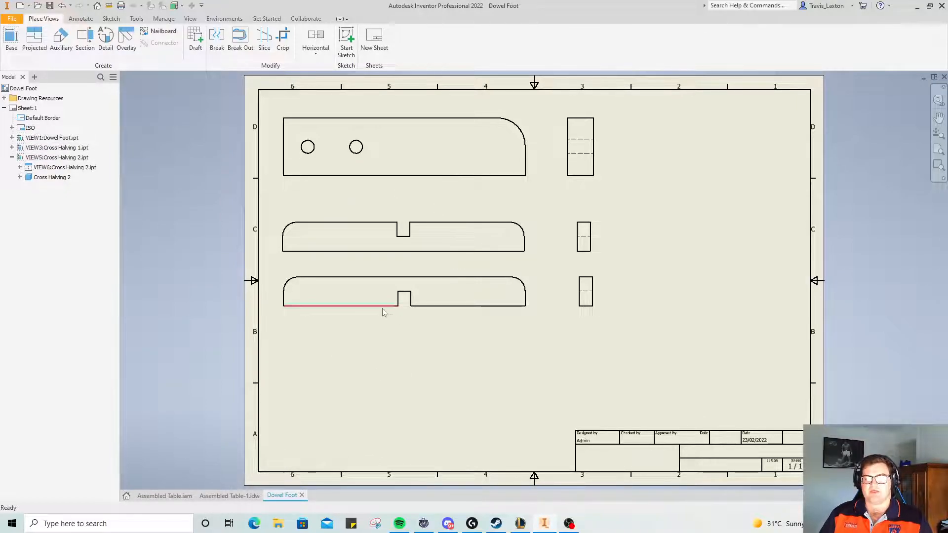
# - Spread the two cross halving views apart vertically, moving Cross Halving 1 slightly up and Cross Halving 2 further down the sheet
pyautogui.moveTo(374, 320); pyautogui.dragTo(383, 336)
pyautogui.moveTo(379, 266); pyautogui.dragTo(381, 262)
pyautogui.moveTo(381, 336); pyautogui.dragTo(417, 345)
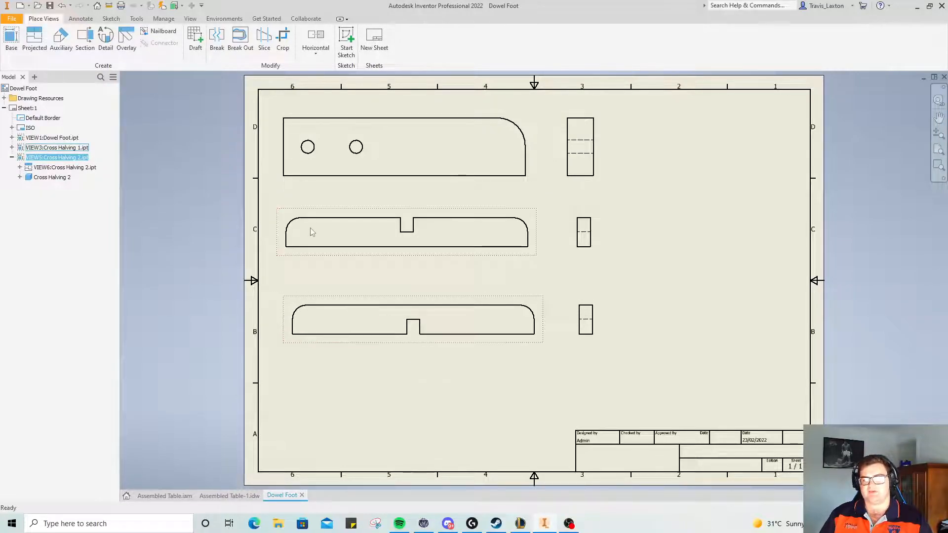
# - Start a base view of the Foot part in its right orientation, turned lengthwise horizontally, and place it below the Cross Halving 2 view
pyautogui.click(11, 38)
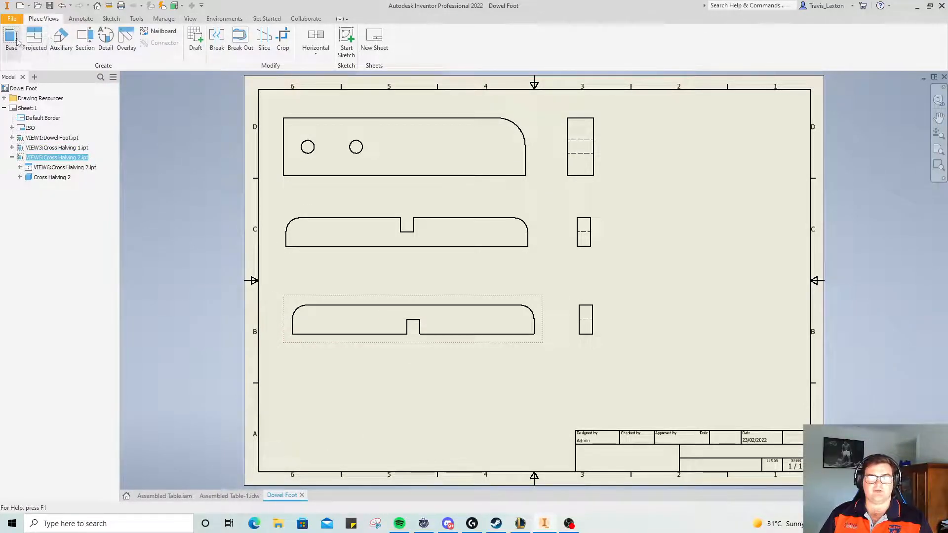
pyautogui.click(201, 176)
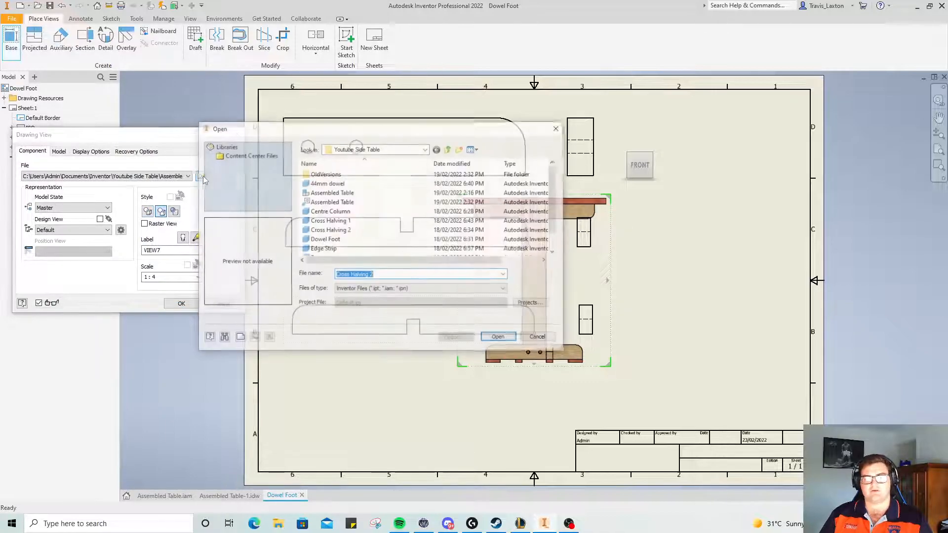
pyautogui.click(316, 239)
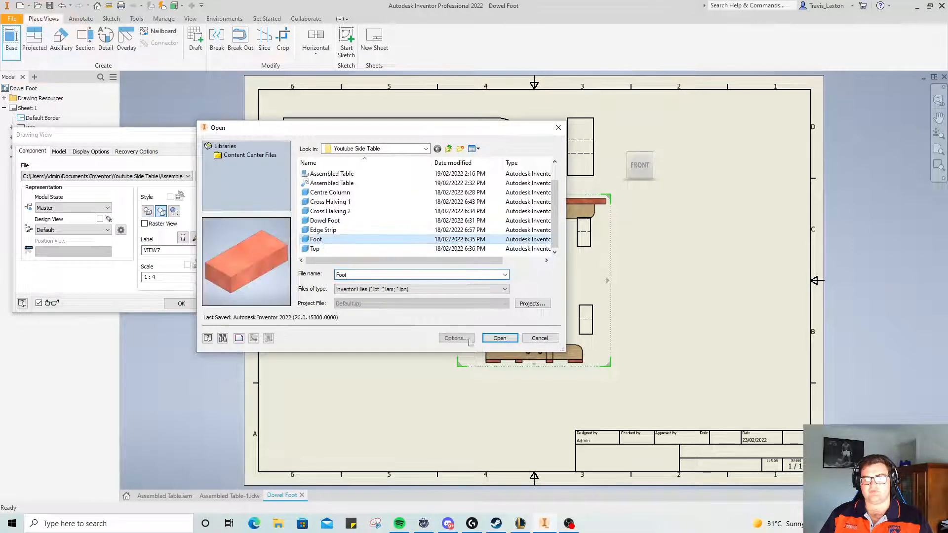
pyautogui.click(500, 338)
pyautogui.click(632, 196)
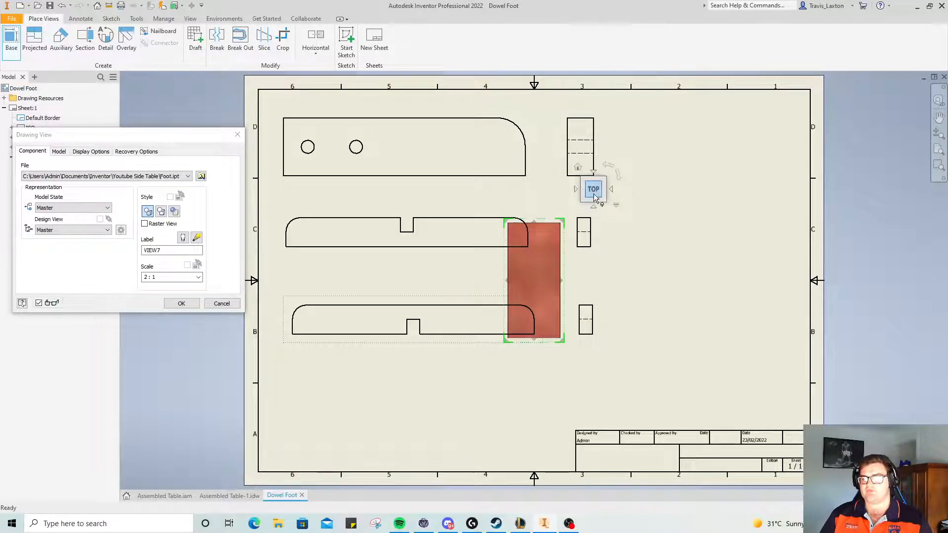
pyautogui.click(611, 191)
pyautogui.click(610, 168)
pyautogui.moveTo(363, 393); pyautogui.dragTo(369, 416)
# - Create the foot view with a projected end view on its right, and shift the Cross Halving 2 view left to line up with it
pyautogui.click(508, 426)
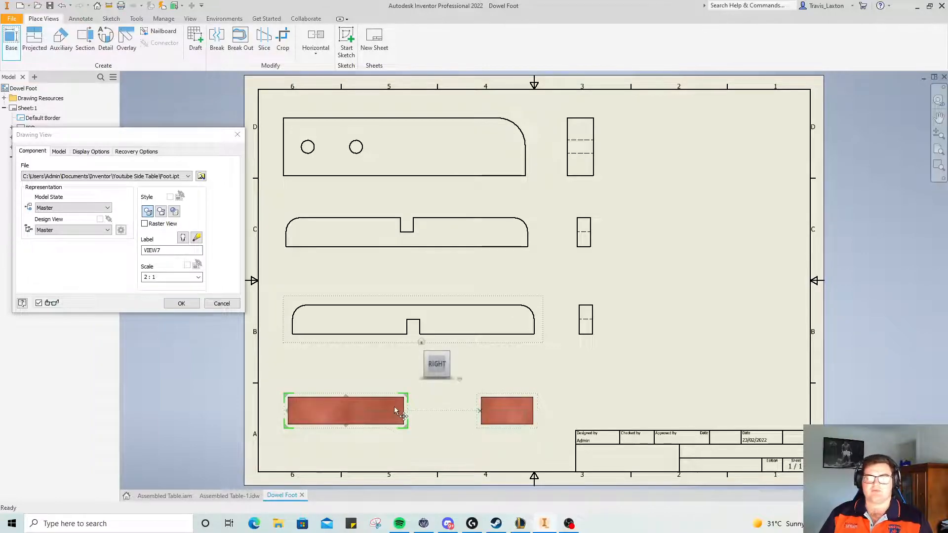
pyautogui.click(171, 303)
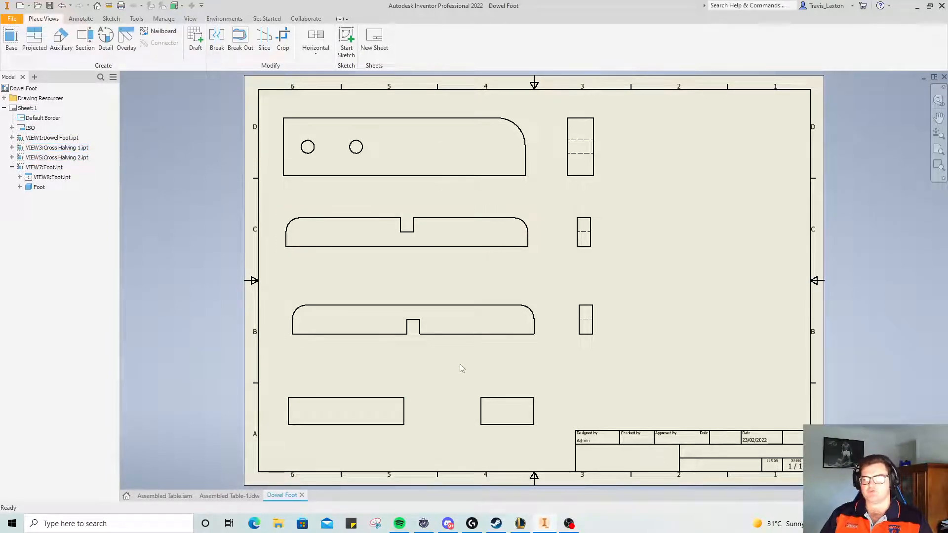
pyautogui.moveTo(352, 300); pyautogui.dragTo(347, 302)
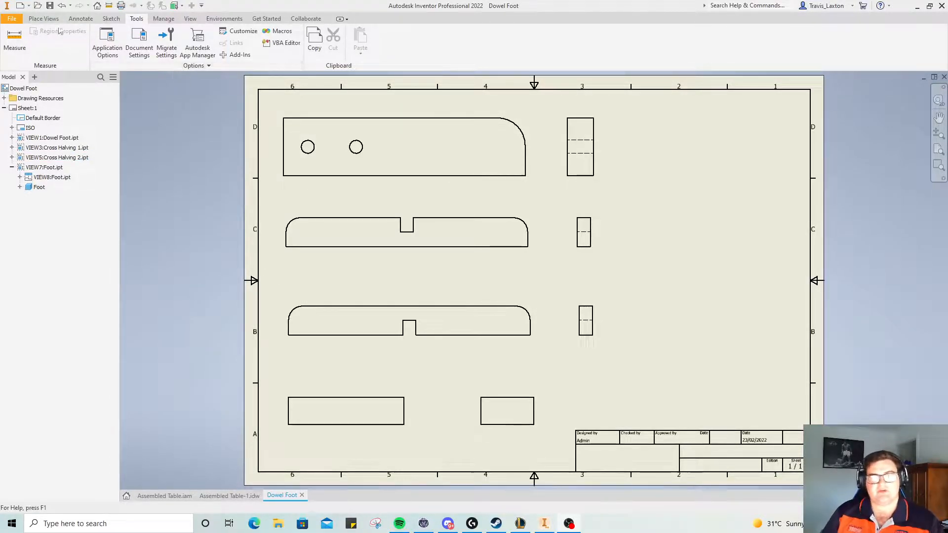
# - Add center marks to the two holes in the dowel foot view
pyautogui.click(80, 19)
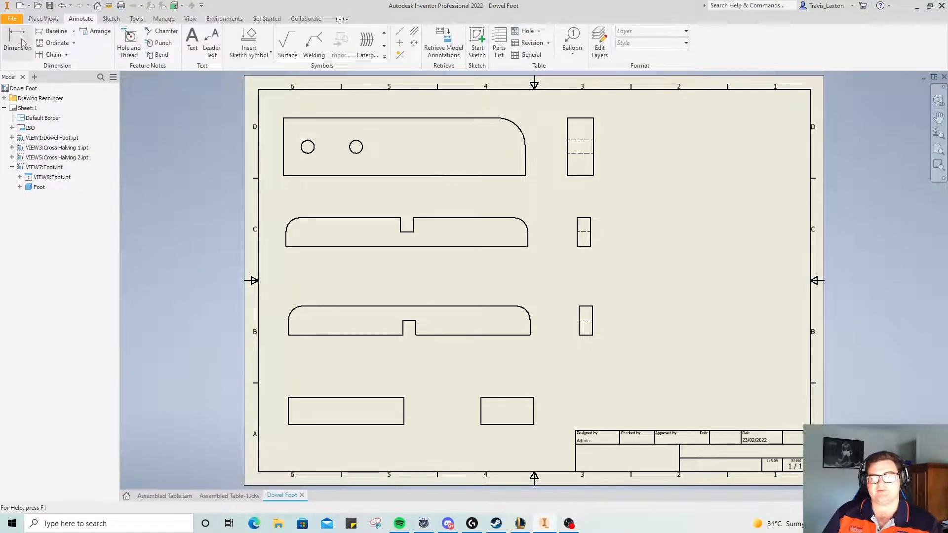
pyautogui.click(400, 43)
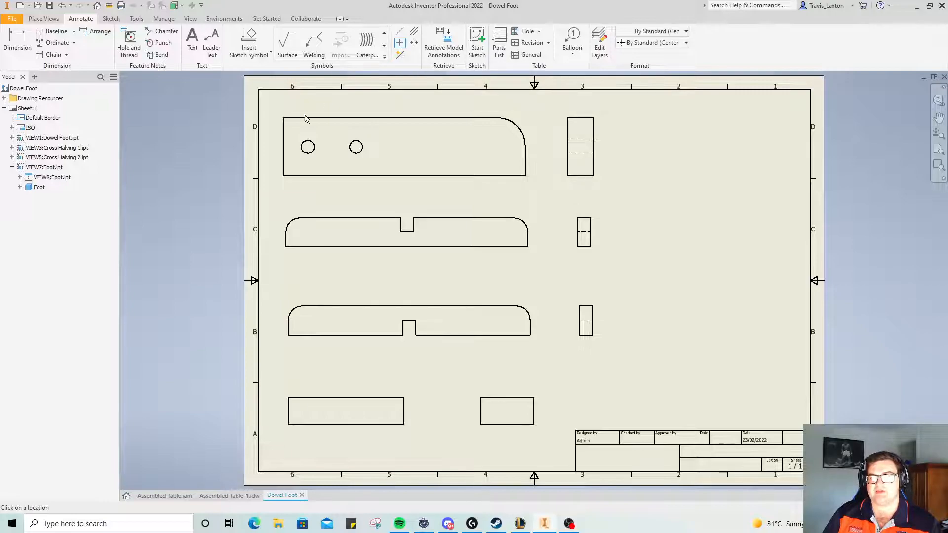
pyautogui.click(308, 147)
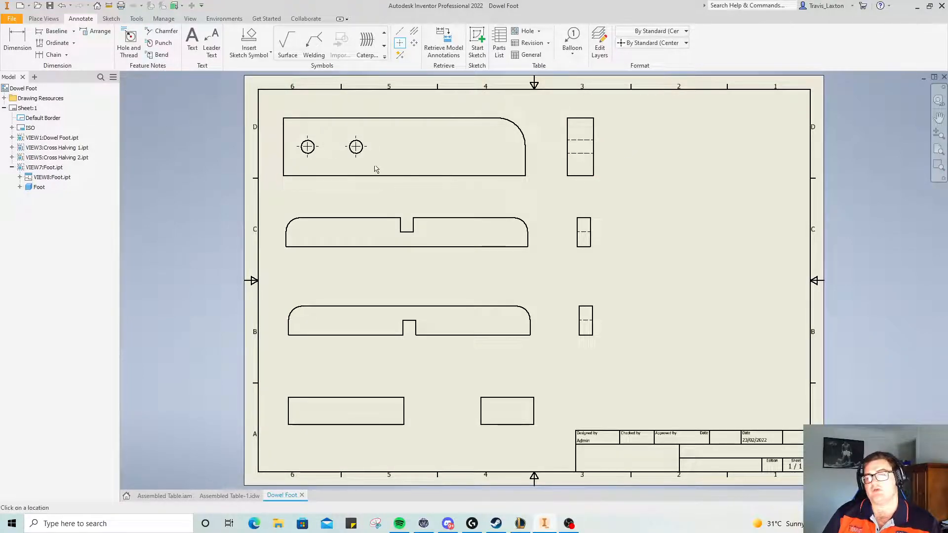
# - Dimension the dowel foot's overall length above its front view and its height beside the end view
pyautogui.click(18, 41)
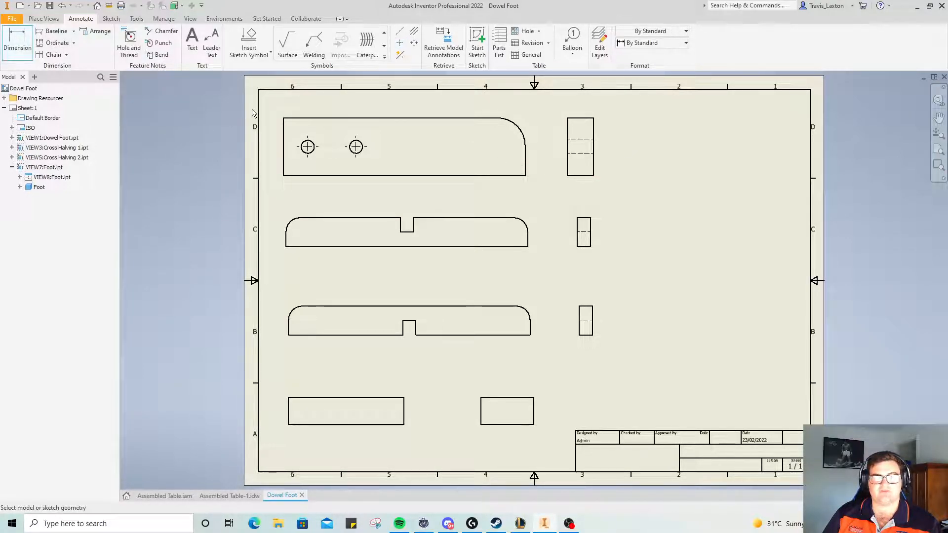
pyautogui.click(284, 118)
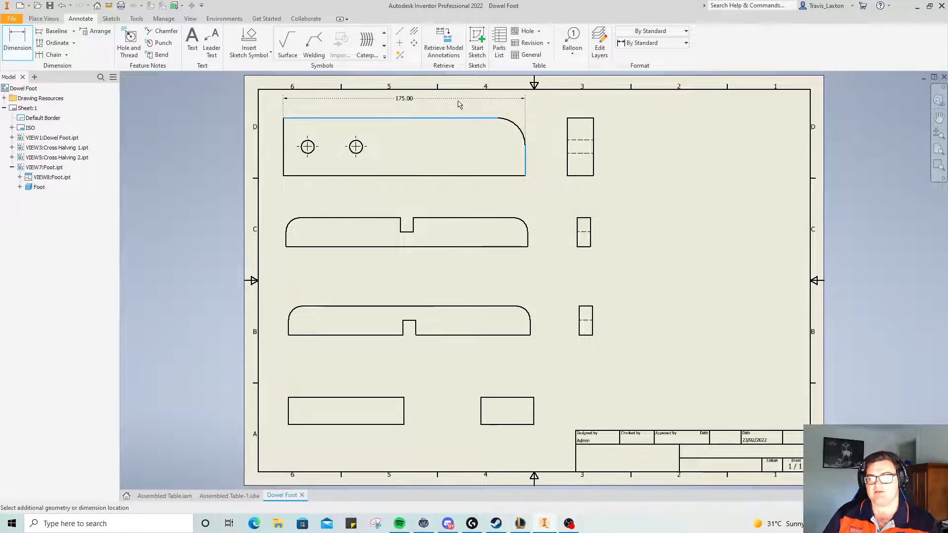
pyautogui.click(458, 103)
pyautogui.click(358, 253)
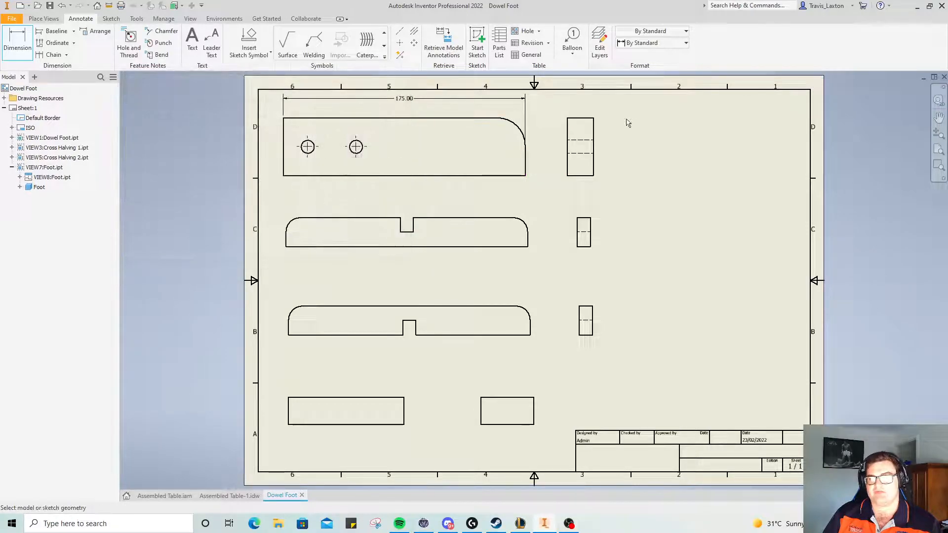
pyautogui.click(594, 119)
pyautogui.click(593, 178)
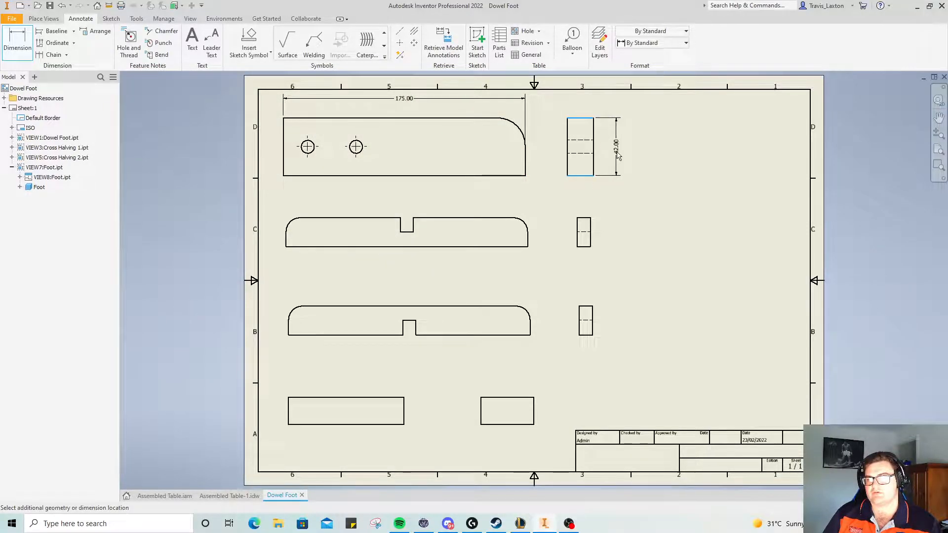
pyautogui.click(614, 157)
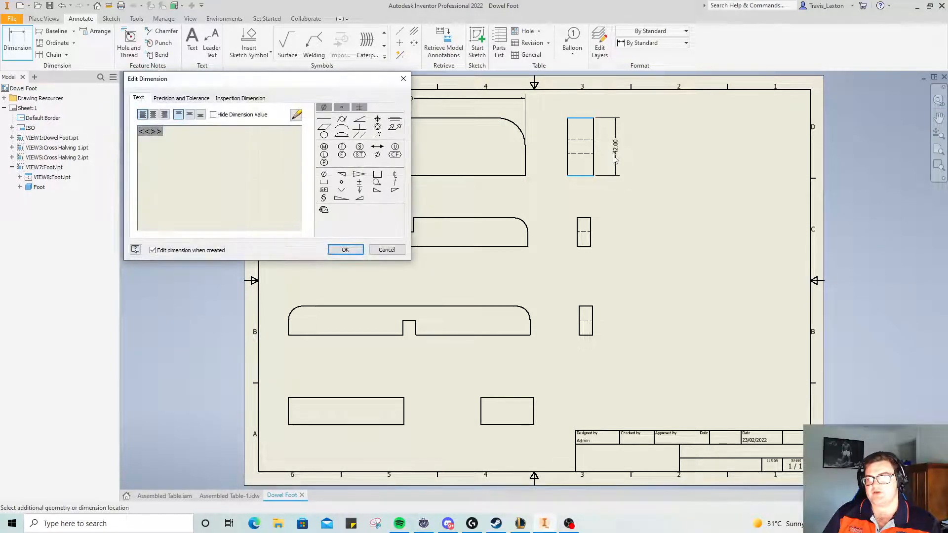
pyautogui.click(345, 249)
# - Add overall length dimensions above the front views of Cross Halving 1 and Cross Halving 2
pyautogui.click(286, 242)
pyautogui.click(528, 243)
pyautogui.click(480, 204)
pyautogui.click(343, 250)
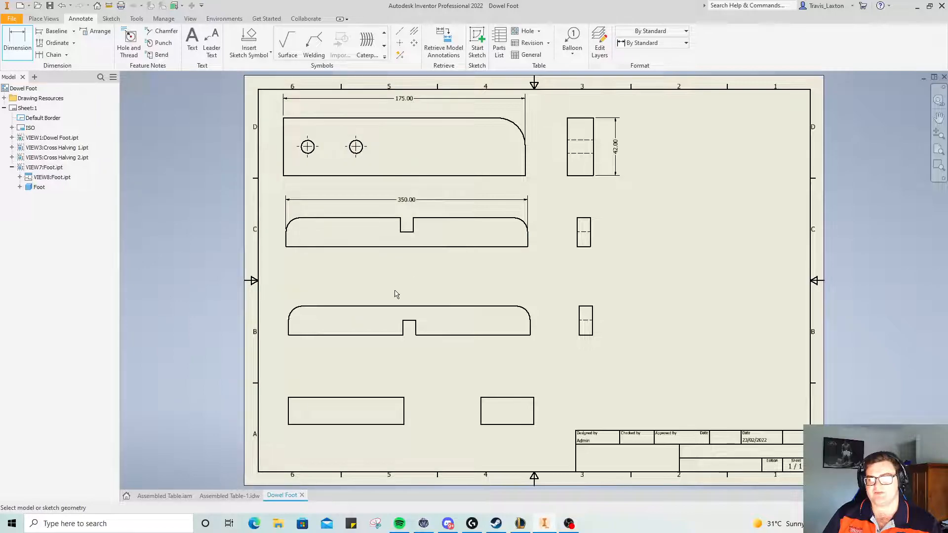
pyautogui.click(287, 332)
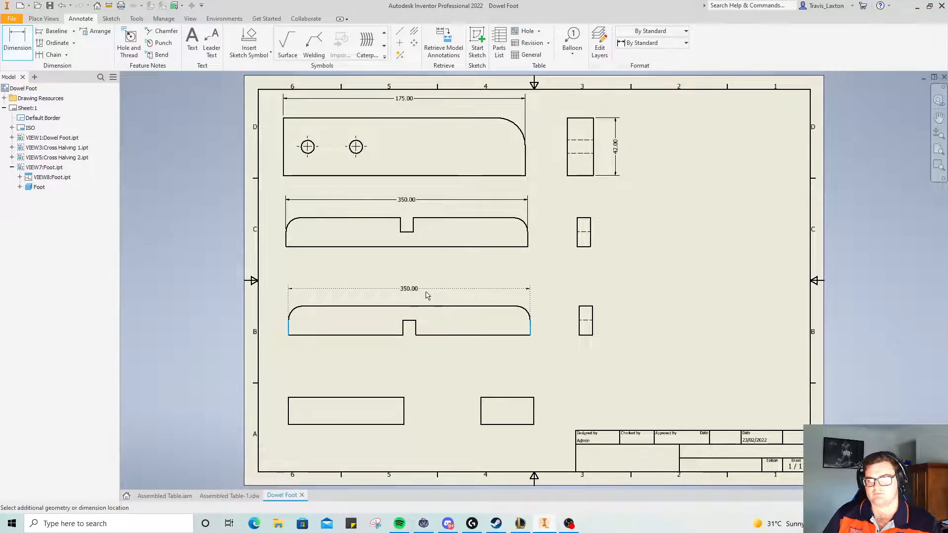
pyautogui.click(431, 299)
pyautogui.press('Return')
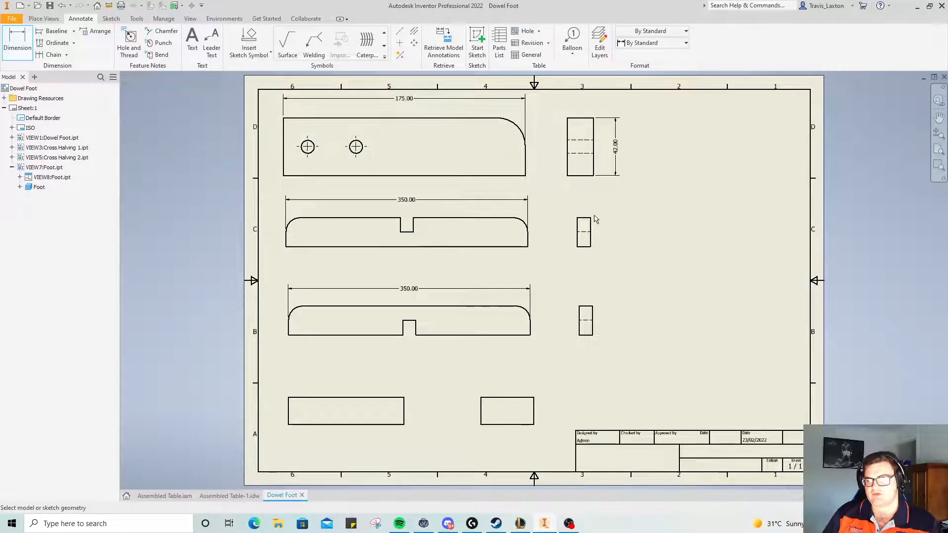
# - Dimension the height and thickness of Cross Halving 1 on its end view
pyautogui.click(589, 217)
pyautogui.click(590, 246)
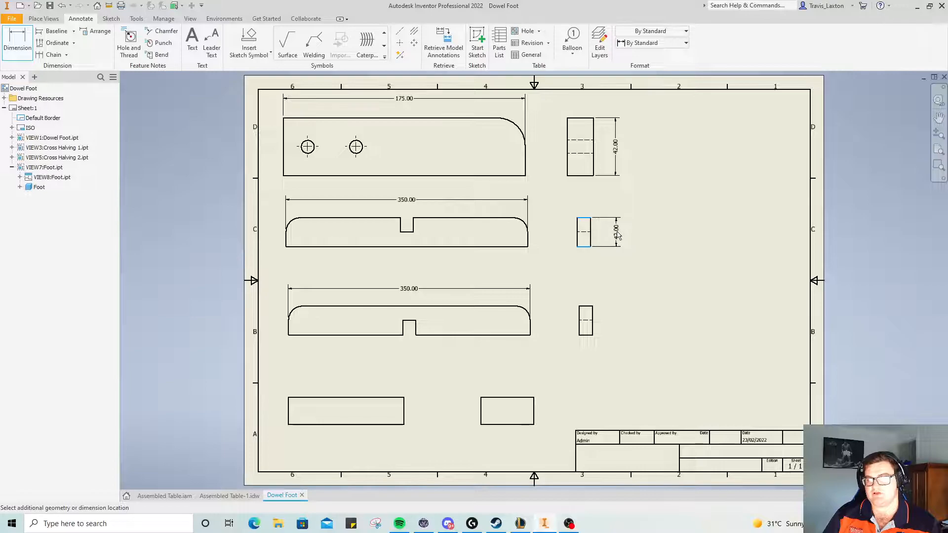
pyautogui.click(618, 235)
pyautogui.click(346, 252)
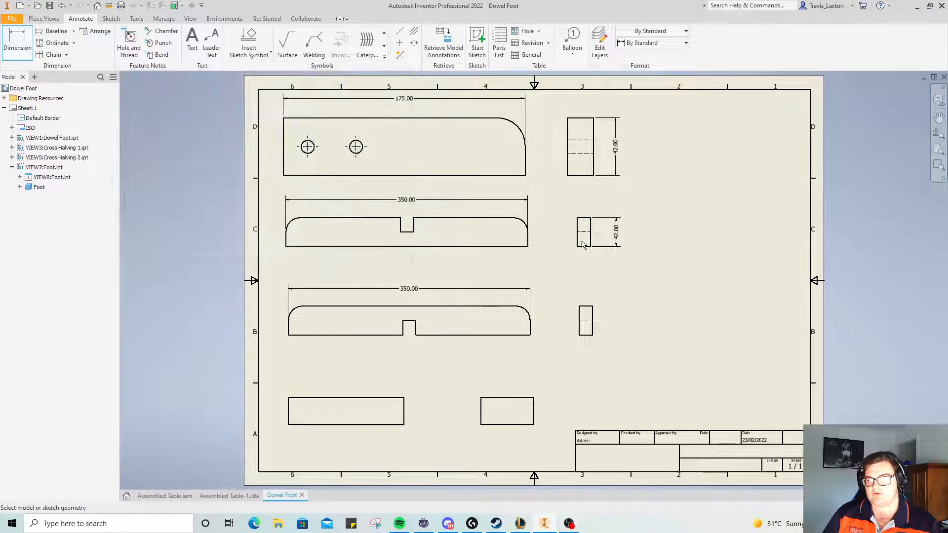
pyautogui.click(579, 218)
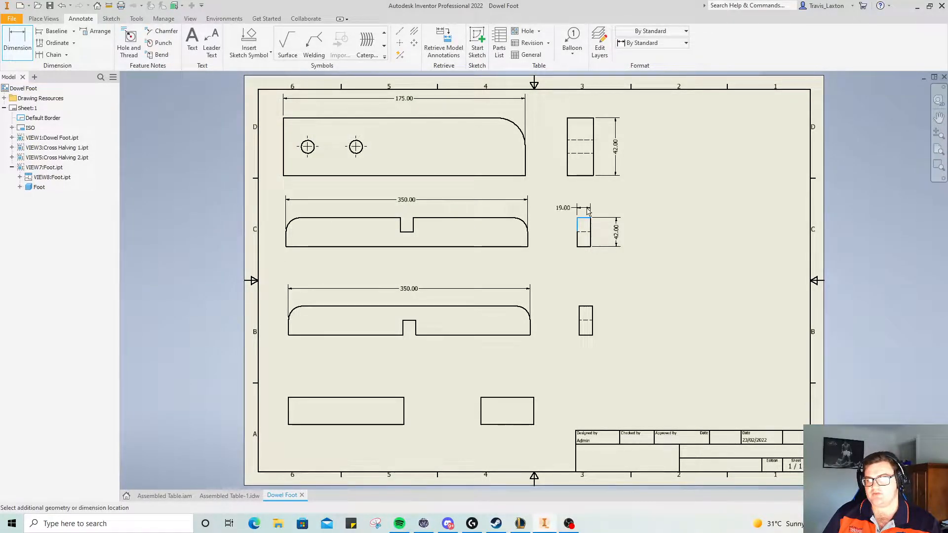
pyautogui.click(589, 204)
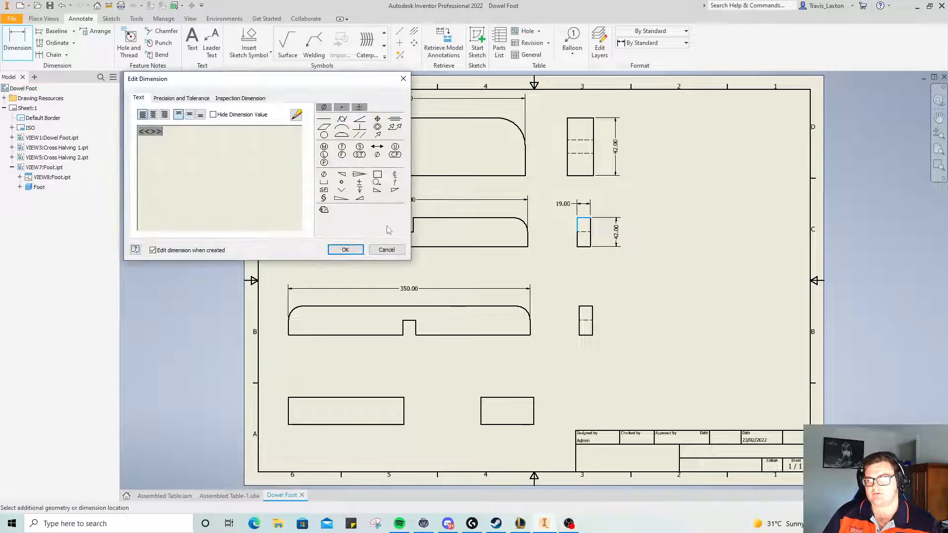
pyautogui.click(345, 250)
# - Dimension the thickness and height of Cross Halving 2 on its end view
pyautogui.click(578, 307)
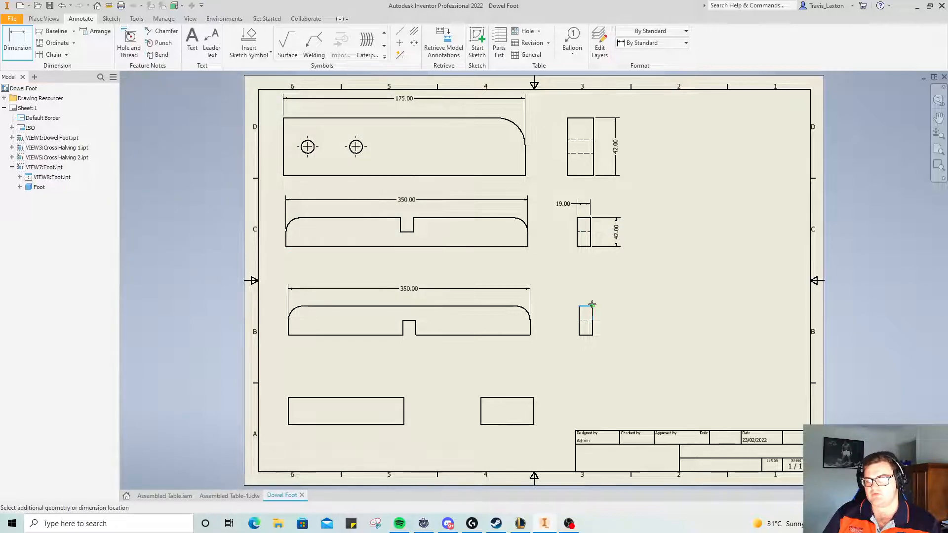
pyautogui.click(587, 293)
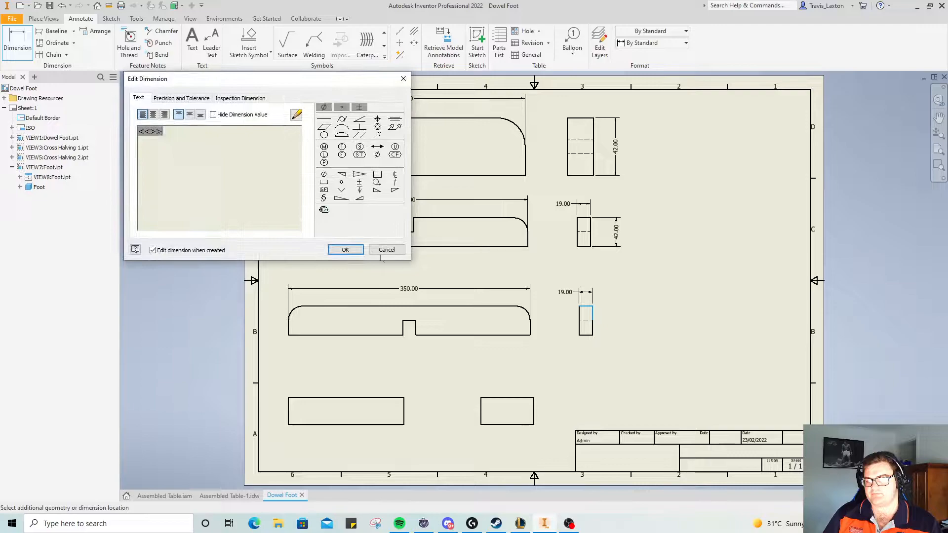
pyautogui.click(346, 250)
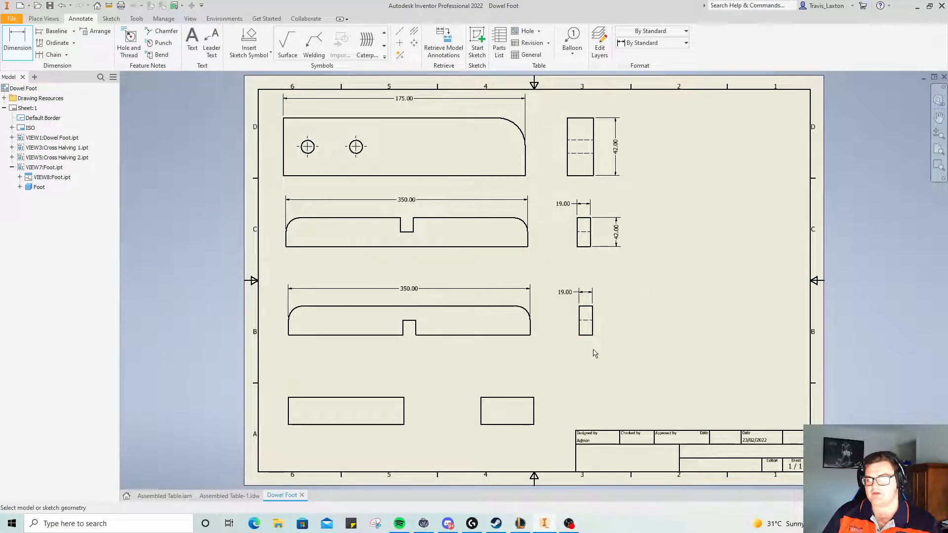
pyautogui.click(594, 312)
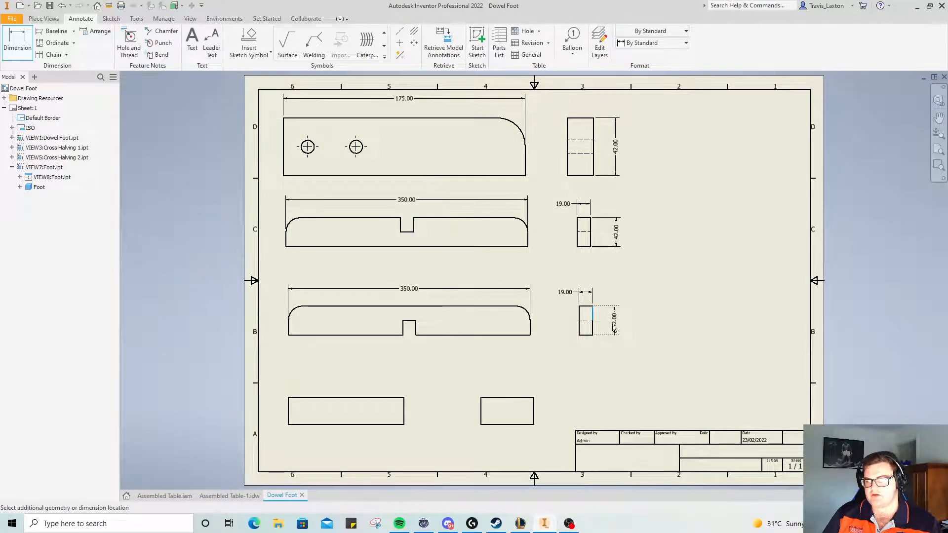
pyautogui.click(615, 329)
pyautogui.click(345, 251)
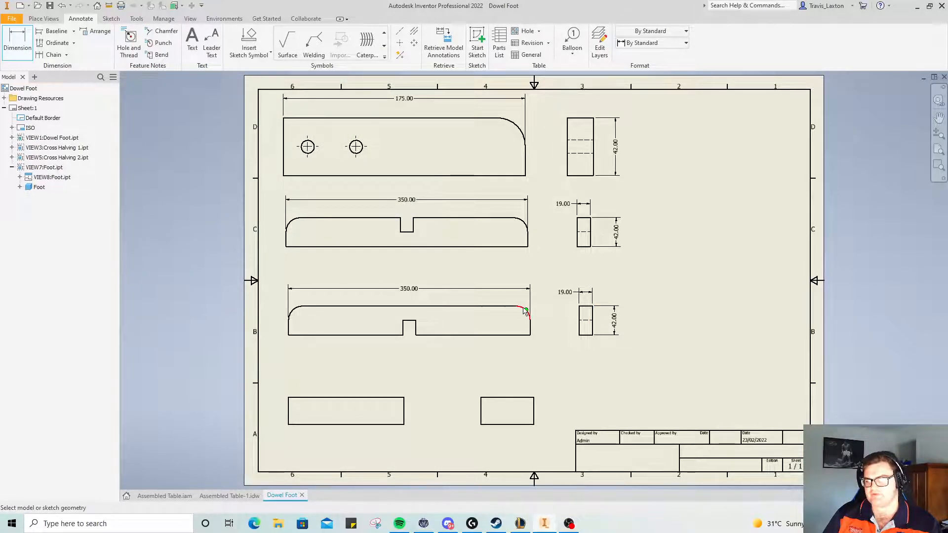
pyautogui.scroll(3, 524, 324)
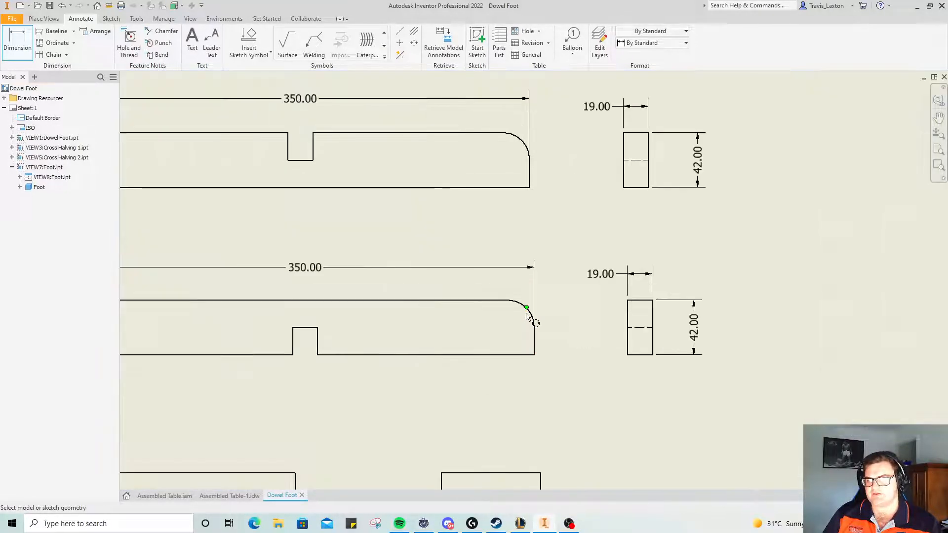
pyautogui.click(519, 303)
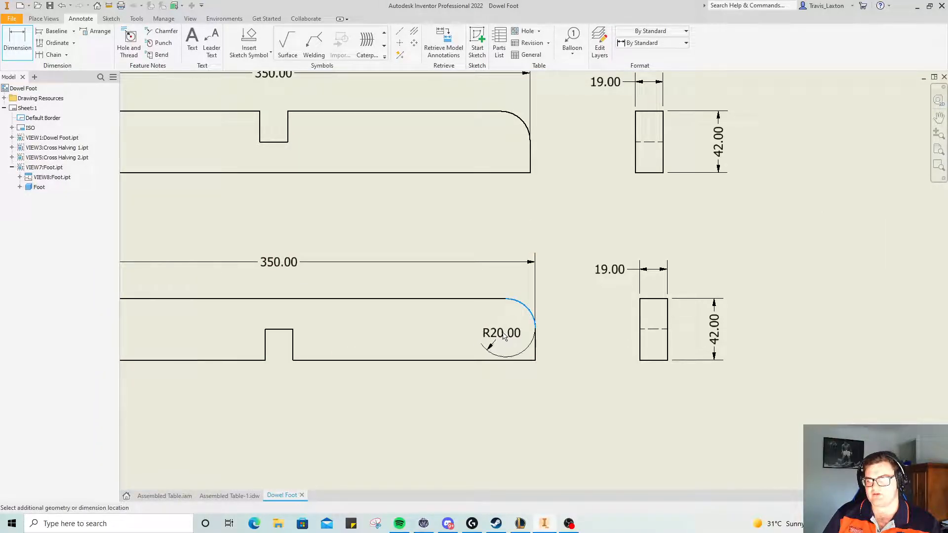
pyautogui.rightClick(403, 269)
pyautogui.click(345, 271)
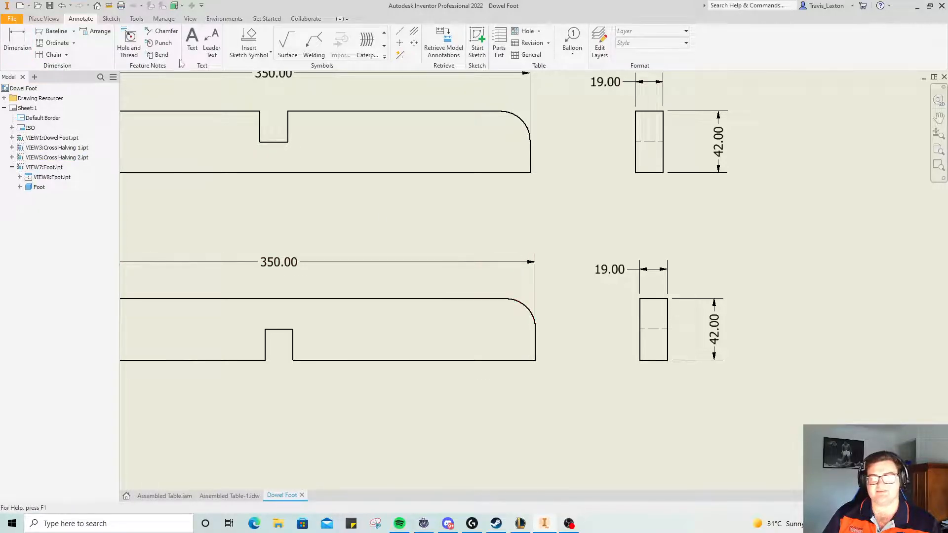
# - Add a radius dimension to the right rounded corner of Cross Halving 2, with its text outside the part
pyautogui.scroll(5, 279, 277)
pyautogui.scroll(-2, 215, 286)
pyautogui.scroll(-3, 236, 276)
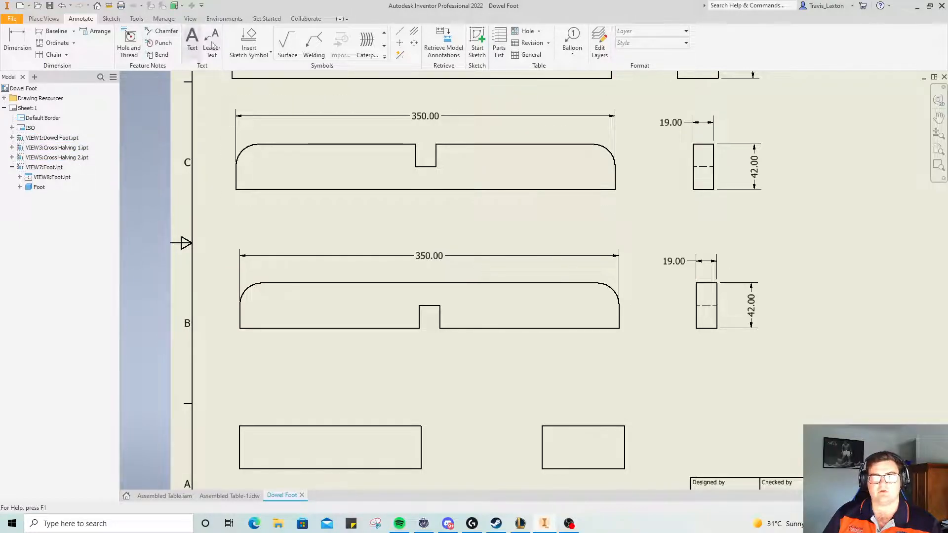
pyautogui.click(17, 40)
pyautogui.click(612, 287)
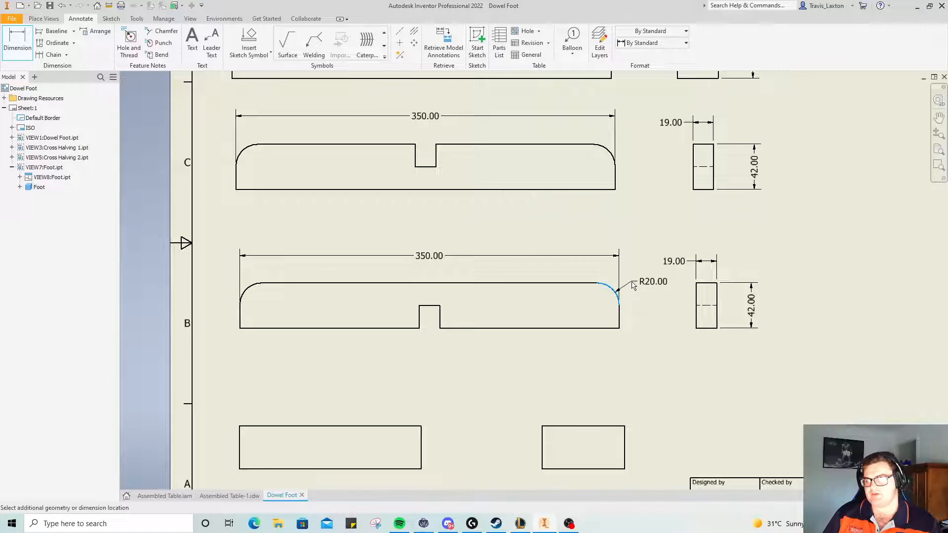
pyautogui.click(631, 281)
pyautogui.click(345, 250)
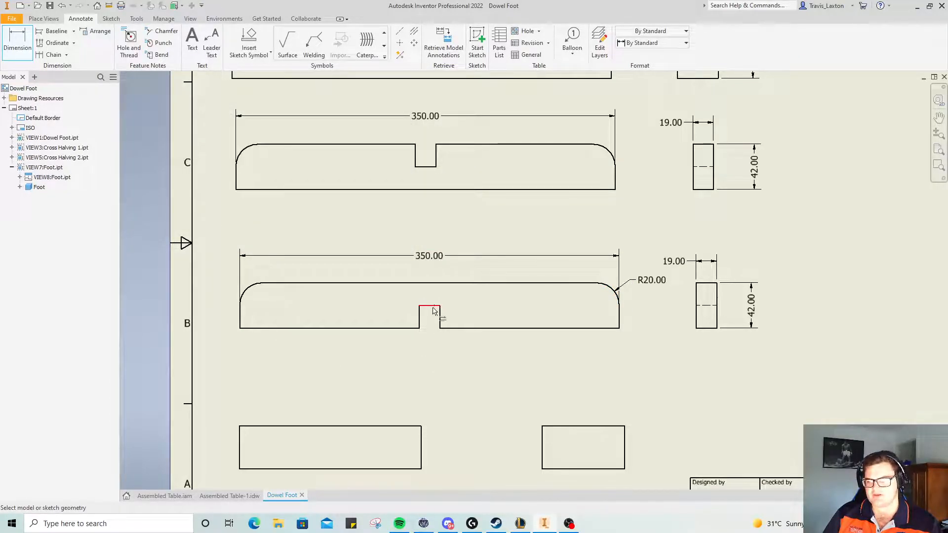
# - Dimension the distance from the left end of Cross Halving 2 to its notch centre, placed below the view
pyautogui.click(430, 306)
pyautogui.click(243, 329)
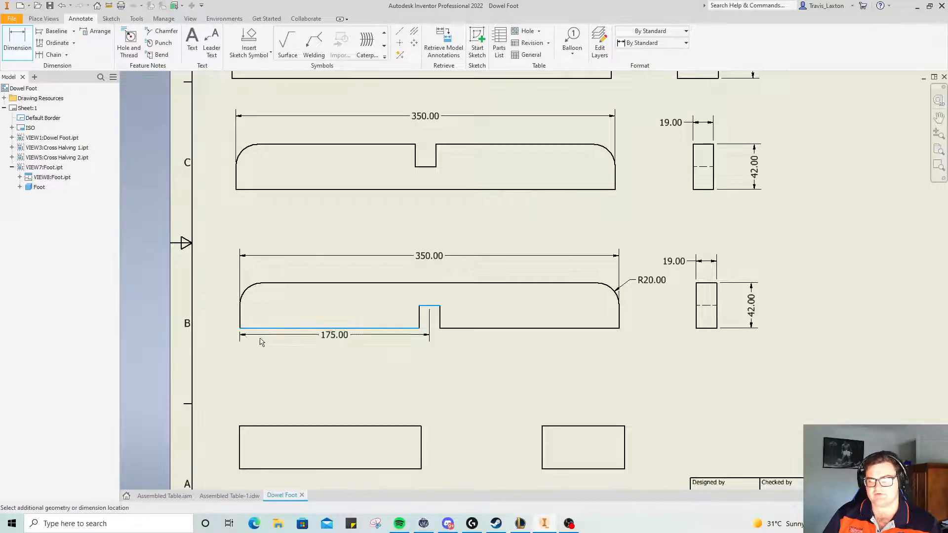
pyautogui.click(334, 366)
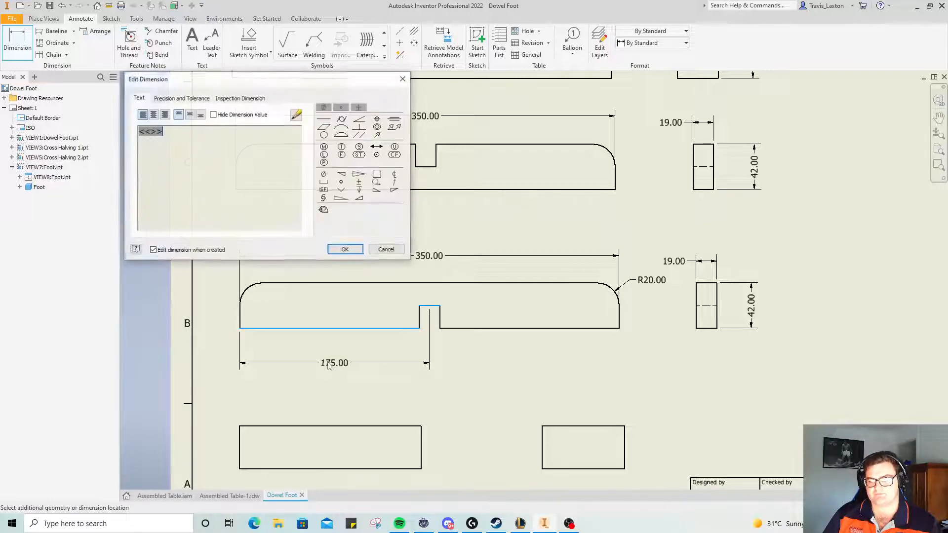
pyautogui.click(345, 250)
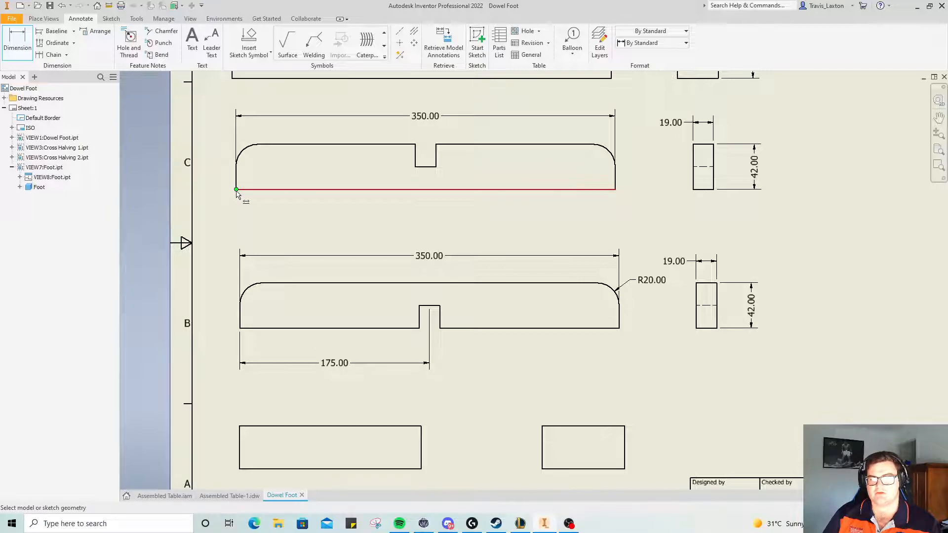
# - Dimension the right corner radius of Cross Halving 1 and the width of its notch above the upper edge
pyautogui.click(610, 151)
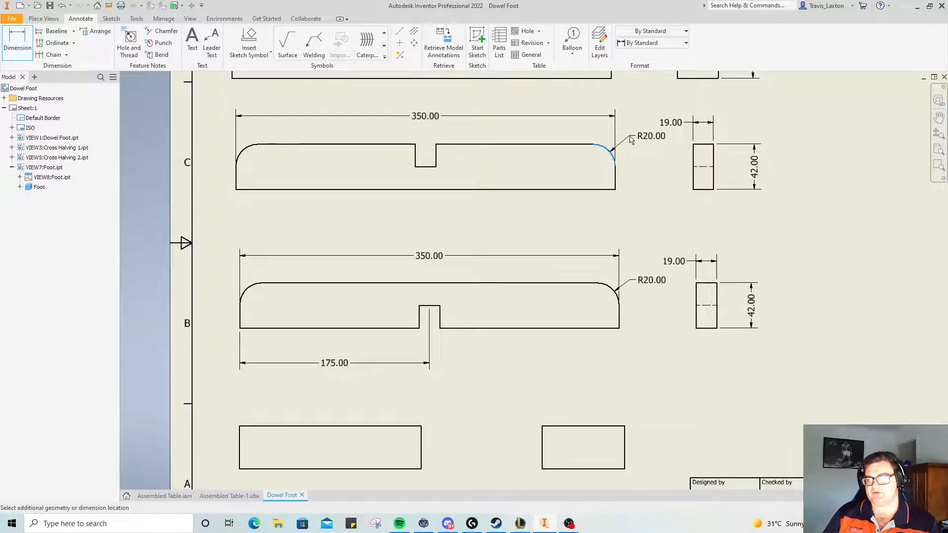
pyautogui.click(630, 139)
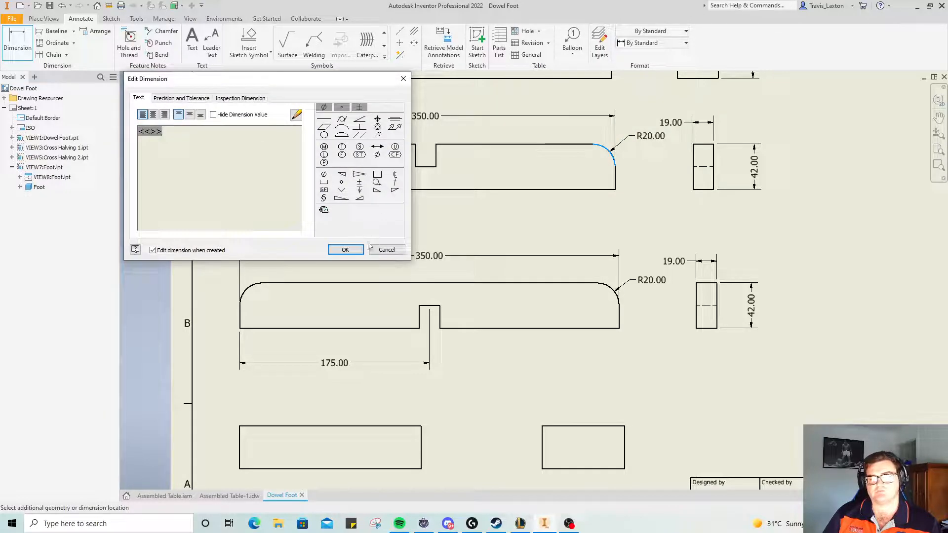
pyautogui.click(343, 249)
pyautogui.click(415, 142)
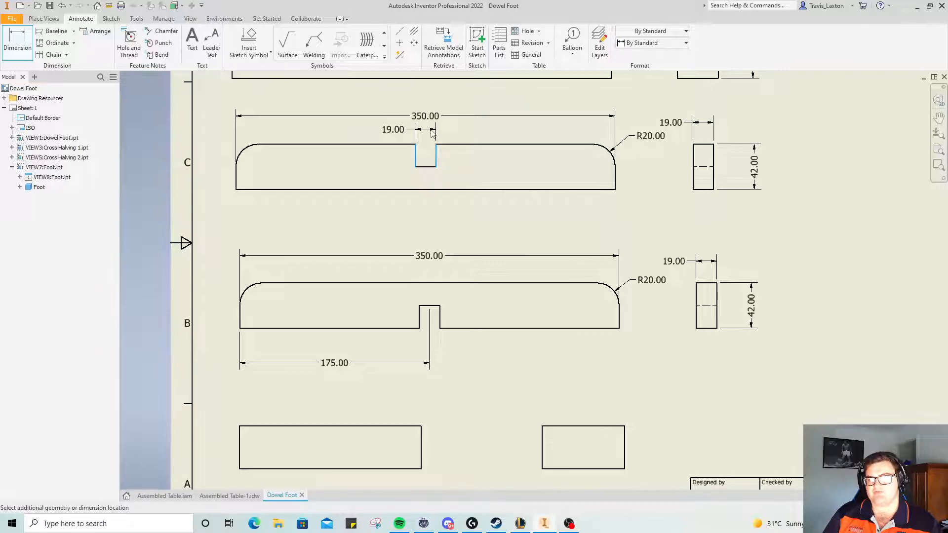
pyautogui.click(432, 132)
pyautogui.click(341, 250)
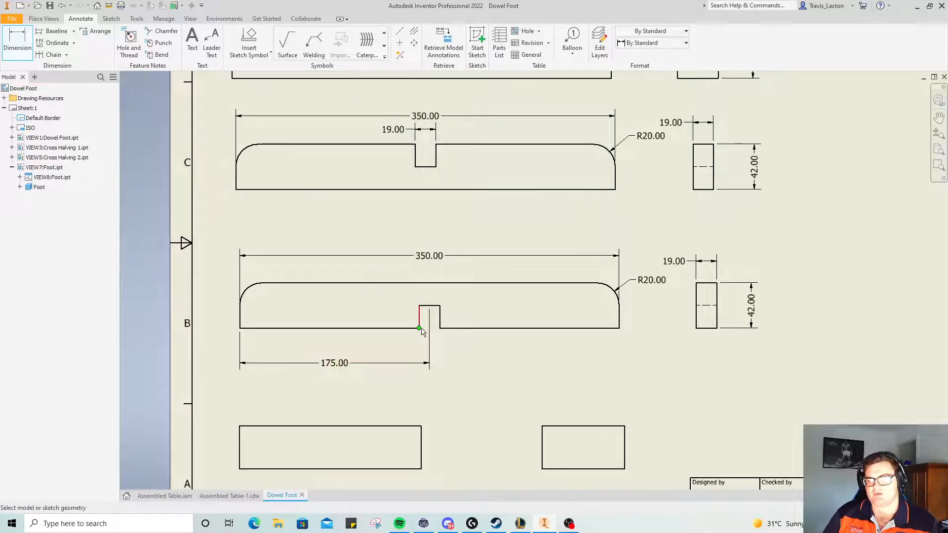
# - Dimension the notch width of Cross Halving 2 below its front view
pyautogui.click(421, 328)
pyautogui.click(443, 332)
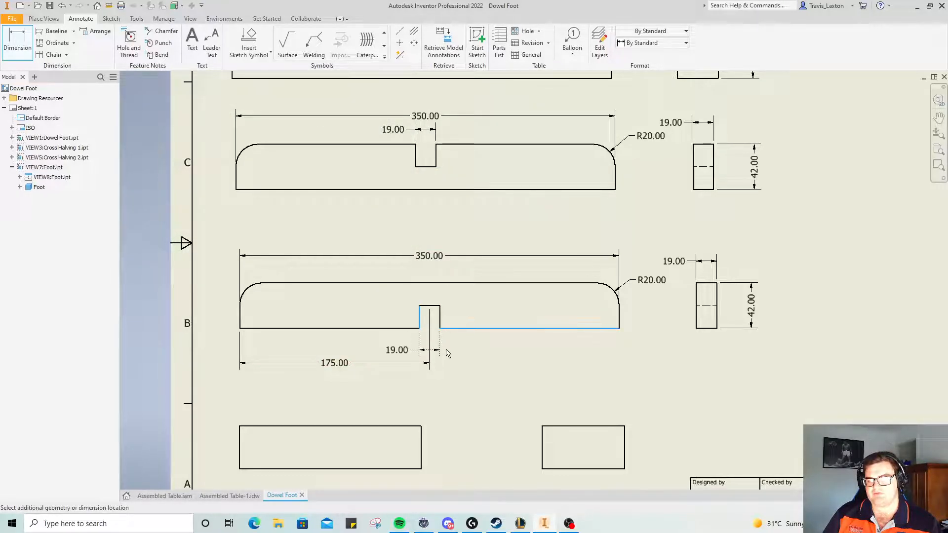
pyautogui.click(445, 363)
pyautogui.press('Return')
# - Delete the dimension from the left end to the notch centre below the Cross Halving 2 view
pyautogui.rightClick(286, 381)
pyautogui.click(359, 345)
pyautogui.click(314, 365)
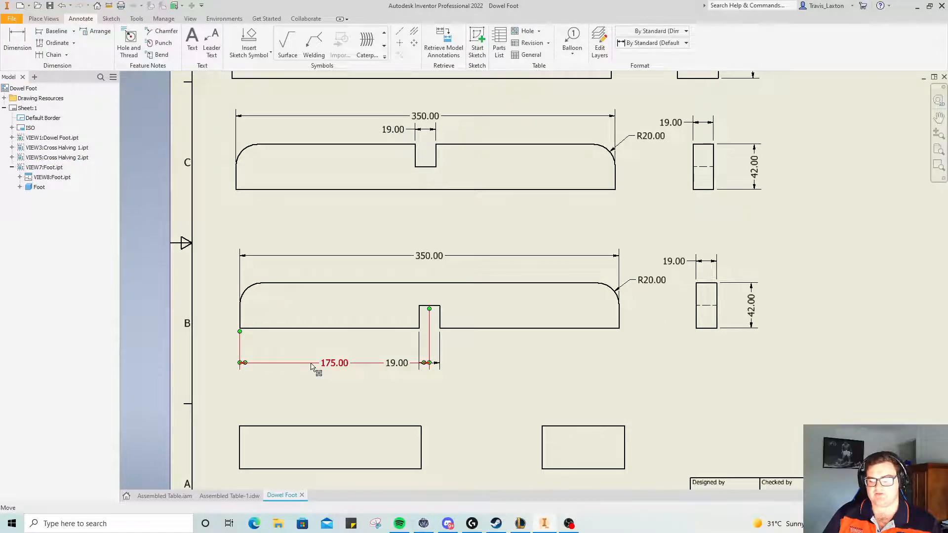
pyautogui.press('Delete')
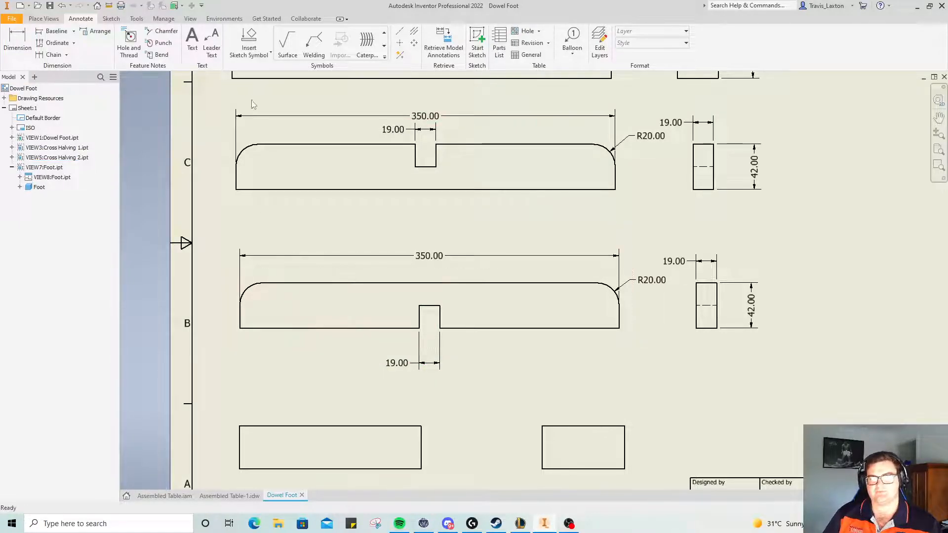
# - Dimension the distance from the notch's right edge to the right end of Cross Halving 2, in line with the notch width below the view
pyautogui.press('d')
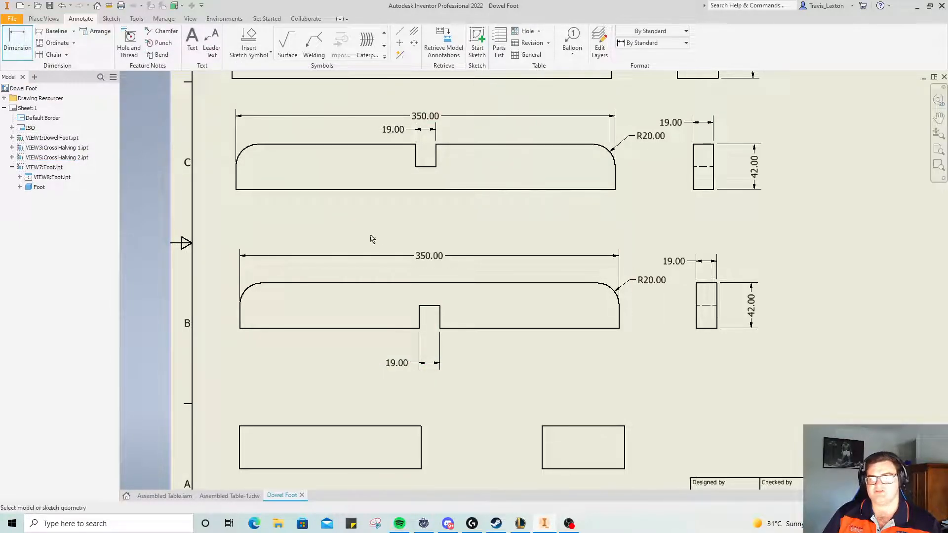
pyautogui.click(450, 331)
pyautogui.click(622, 332)
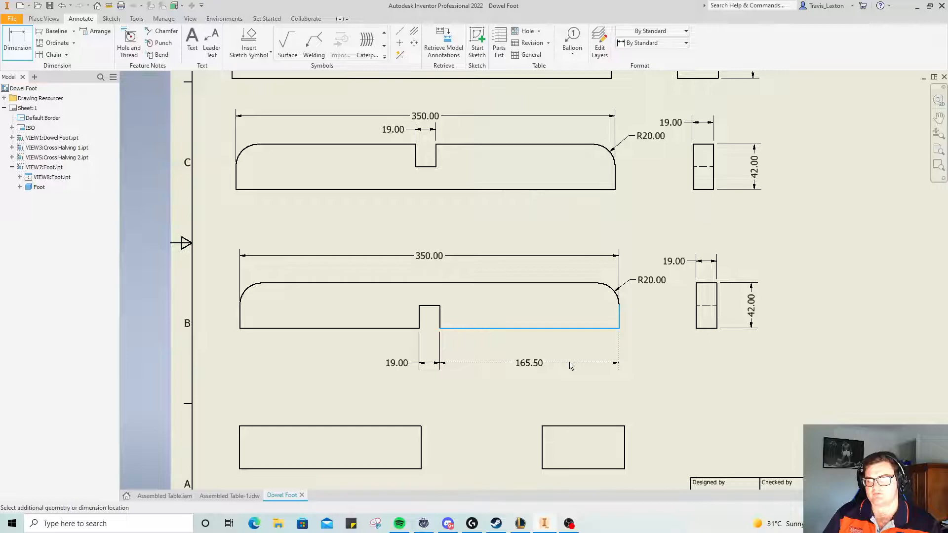
pyautogui.click(570, 365)
pyautogui.click(345, 250)
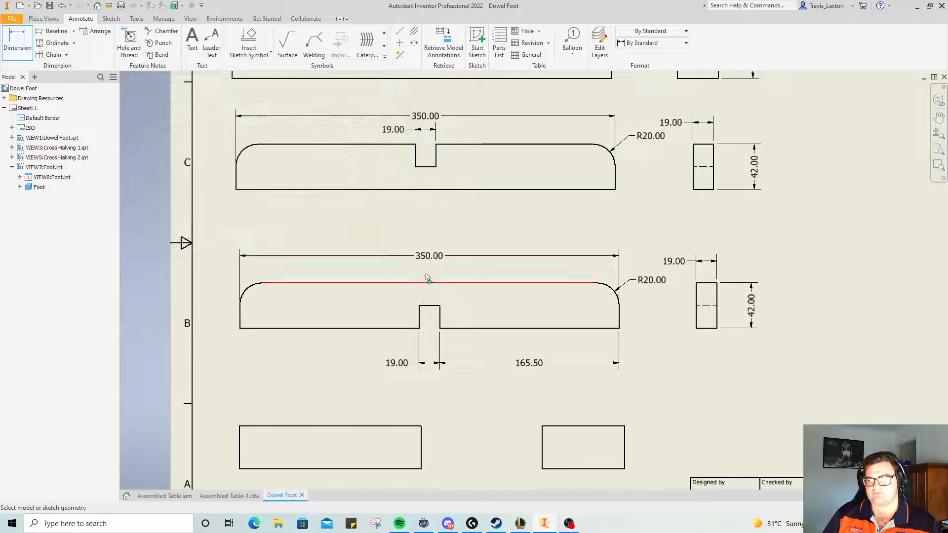
# - Dimension the distance from the notch centre to the right end of Cross Halving 1, placed below the front view
pyautogui.click(425, 168)
pyautogui.click(615, 190)
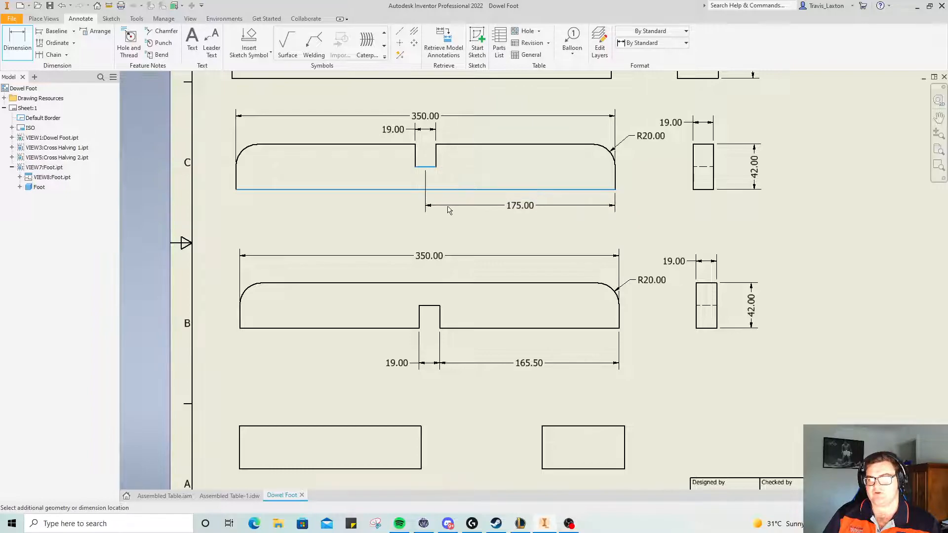
pyautogui.click(457, 218)
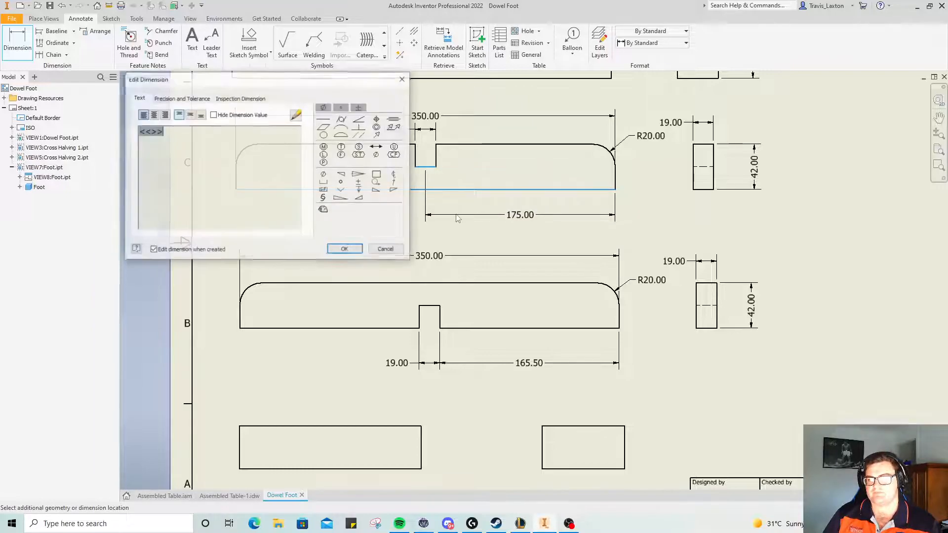
pyautogui.click(345, 249)
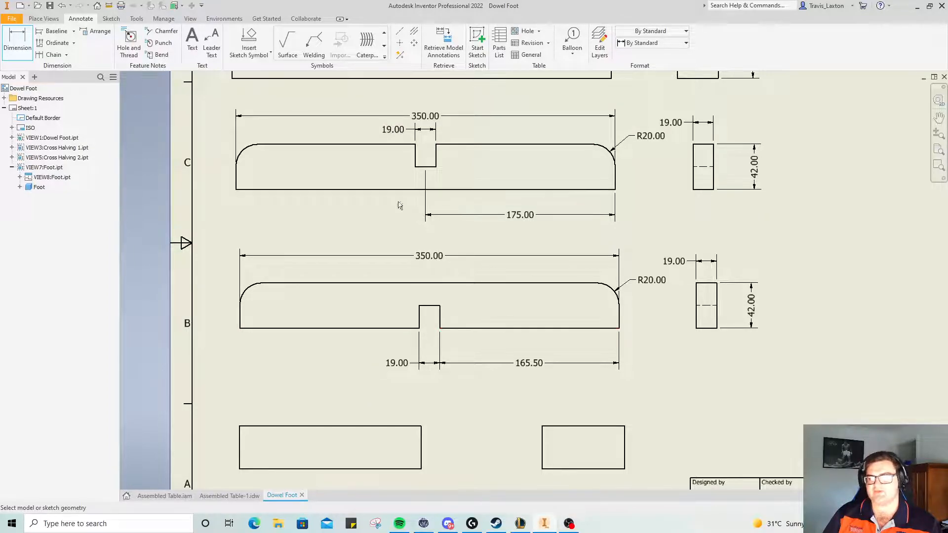
# - Dimension the diameter of the right-hand dowel hole in the Dowel Foot front view, placed inside the outline
pyautogui.scroll(-3, 514, 296)
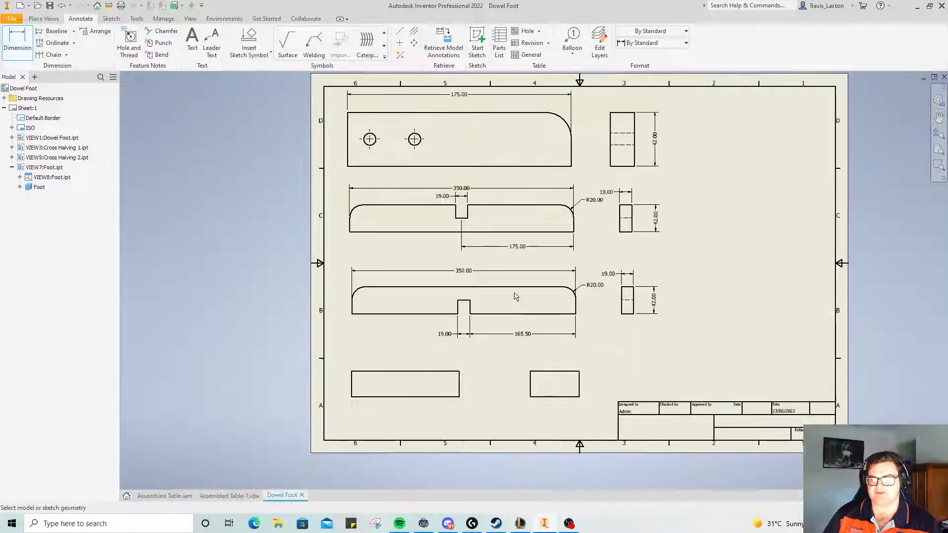
pyautogui.click(419, 144)
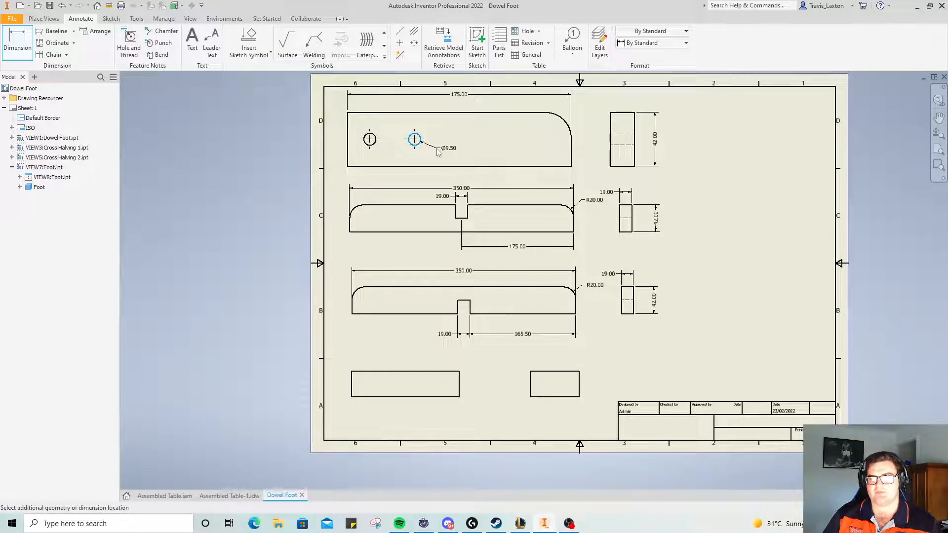
pyautogui.click(437, 152)
pyautogui.click(344, 250)
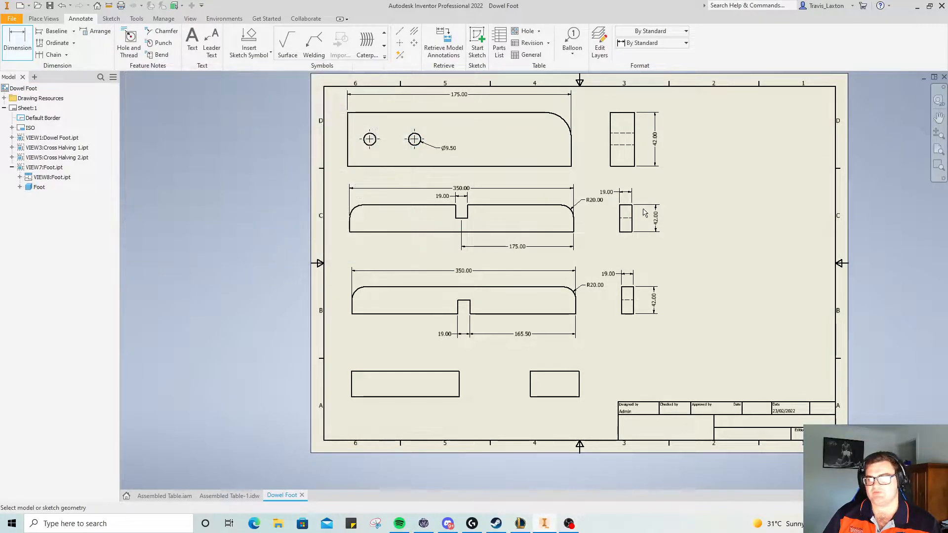
# - Dimension the height from the base to the hole centreline on the left of the Dowel Foot side view
pyautogui.click(611, 141)
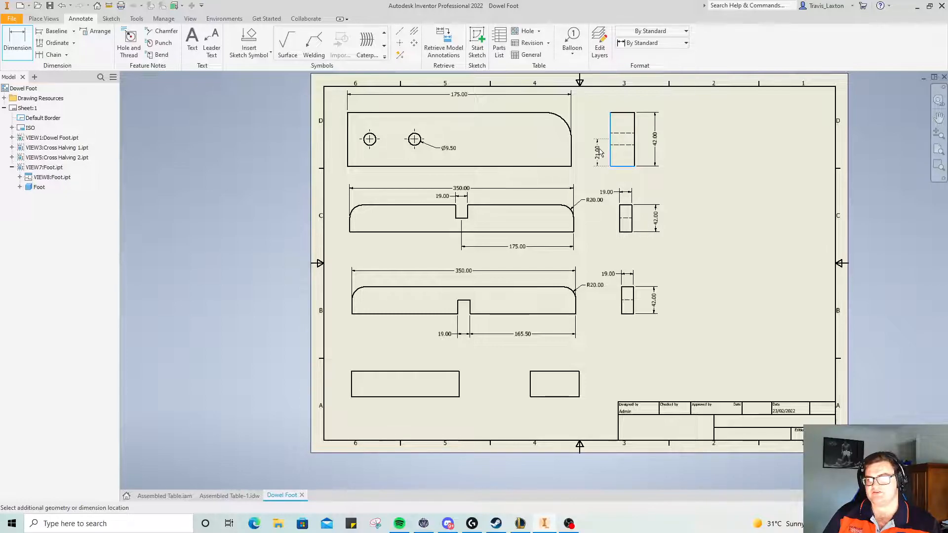
pyautogui.click(598, 153)
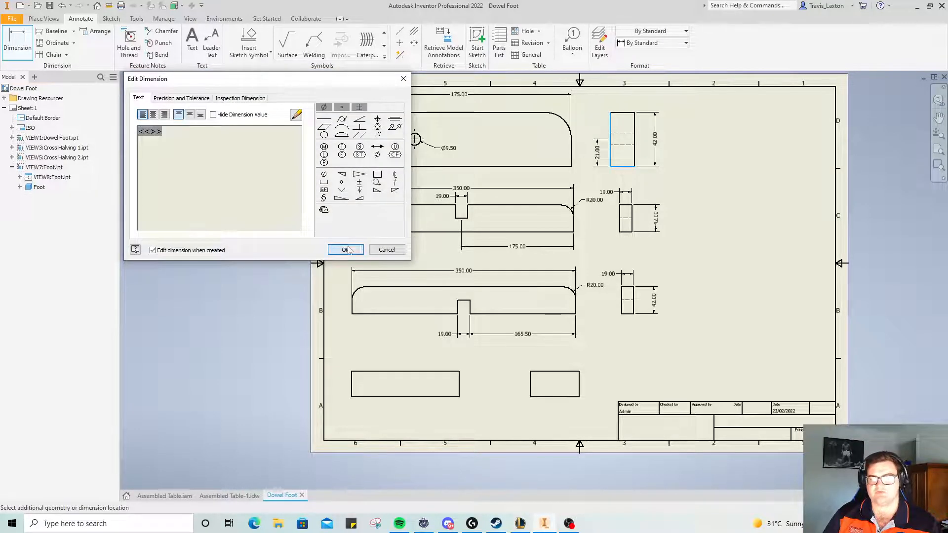
pyautogui.click(345, 249)
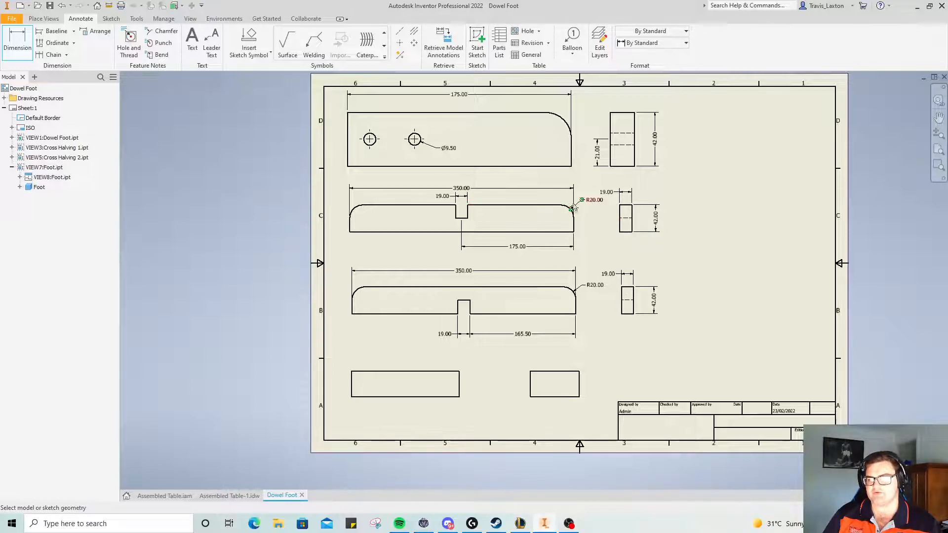
# - Dimension the overall length of the Foot's front view, placed above its upper edge
pyautogui.click(352, 383)
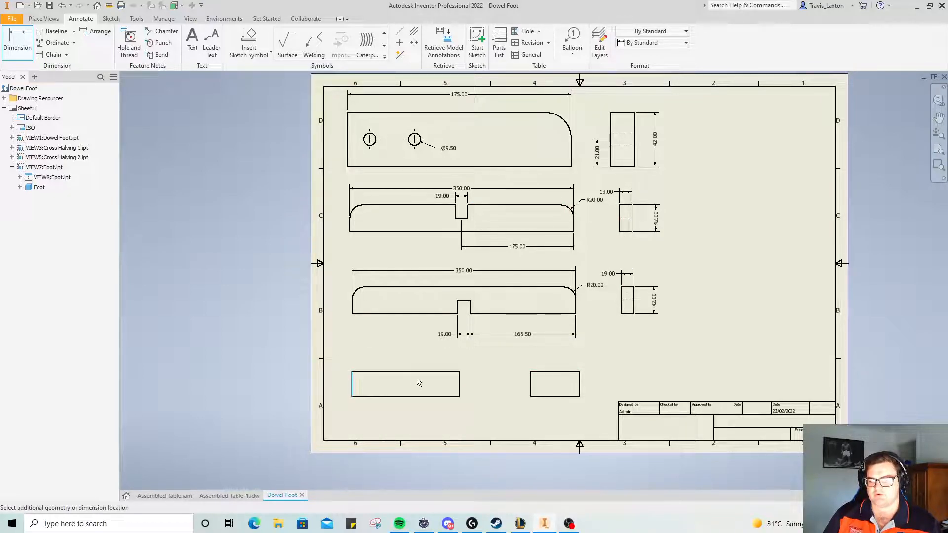
pyautogui.click(435, 364)
pyautogui.press('Return')
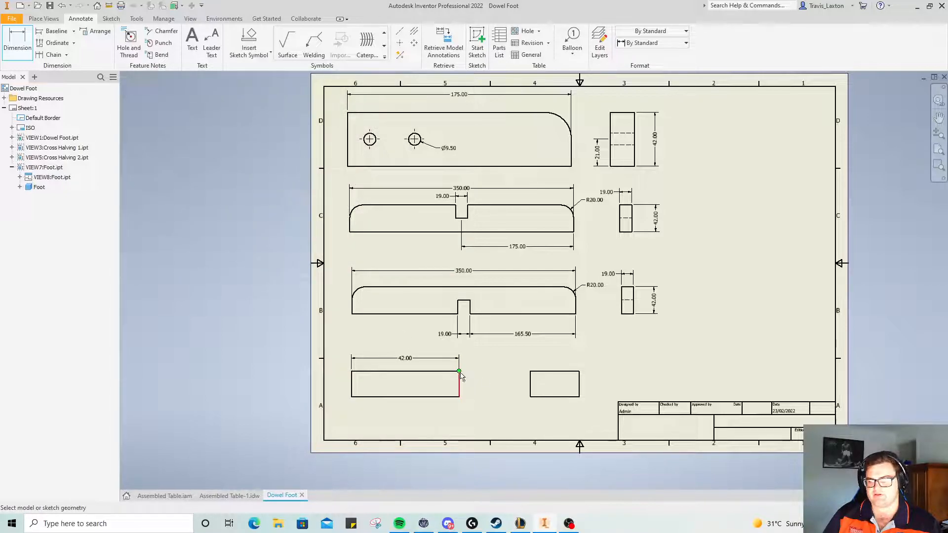
# - Dimension the Foot's side view with its height on the right and its width above the upper edge
pyautogui.click(576, 371)
pyautogui.click(580, 395)
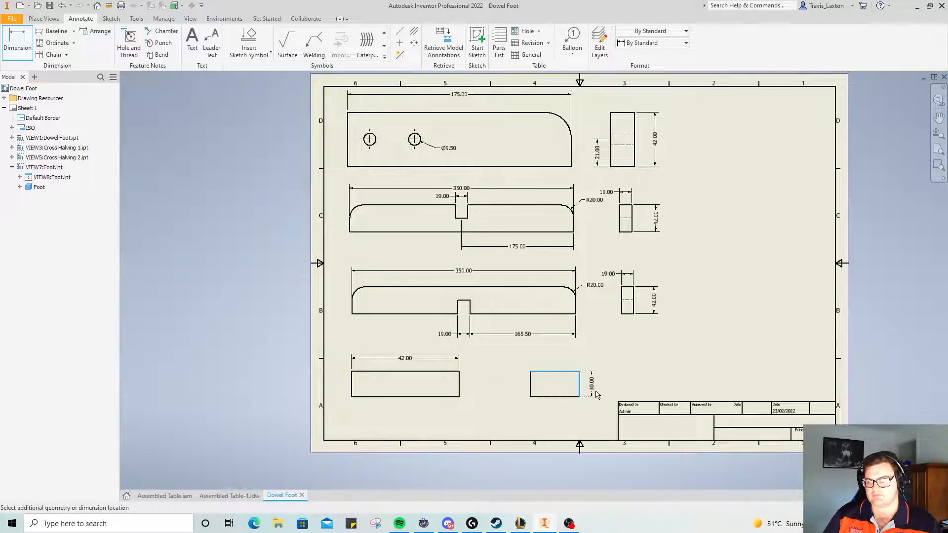
pyautogui.click(594, 392)
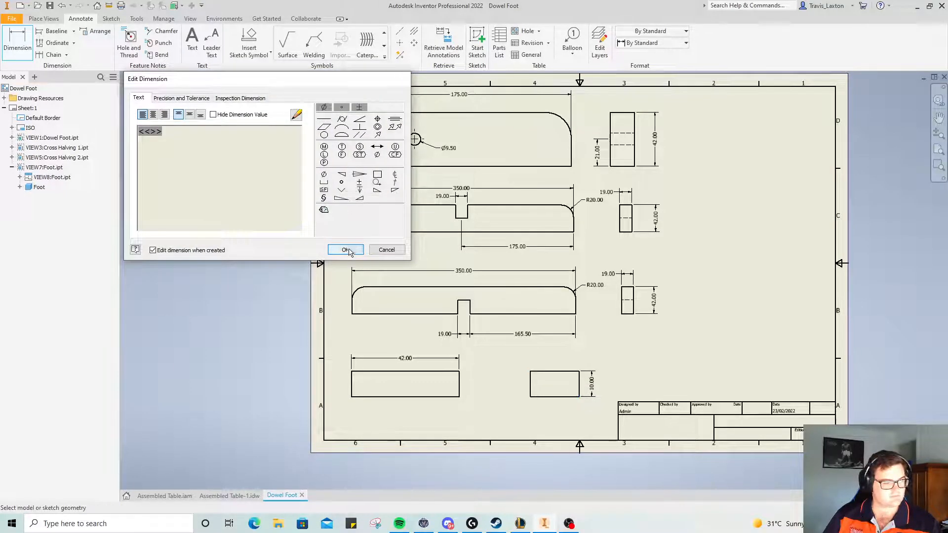
pyautogui.click(345, 249)
pyautogui.click(539, 372)
pyautogui.click(561, 360)
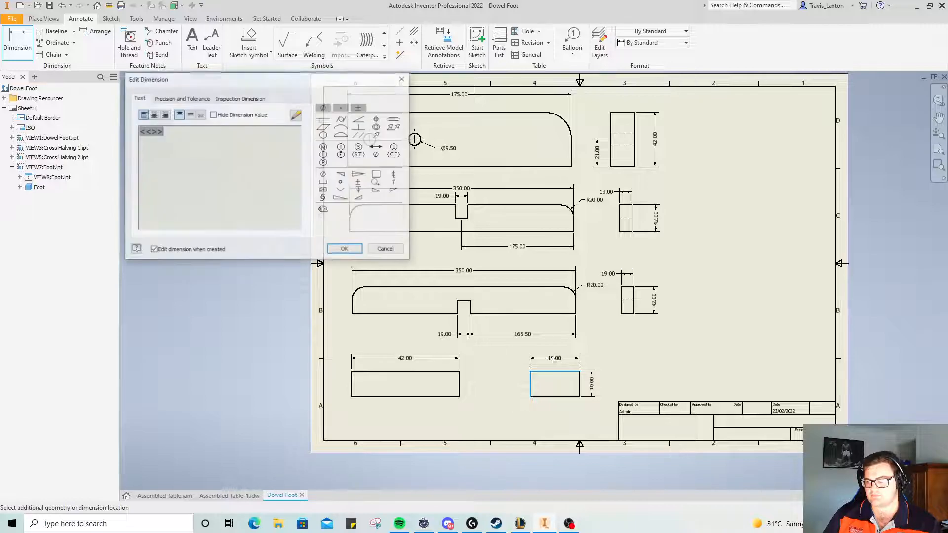
pyautogui.click(345, 249)
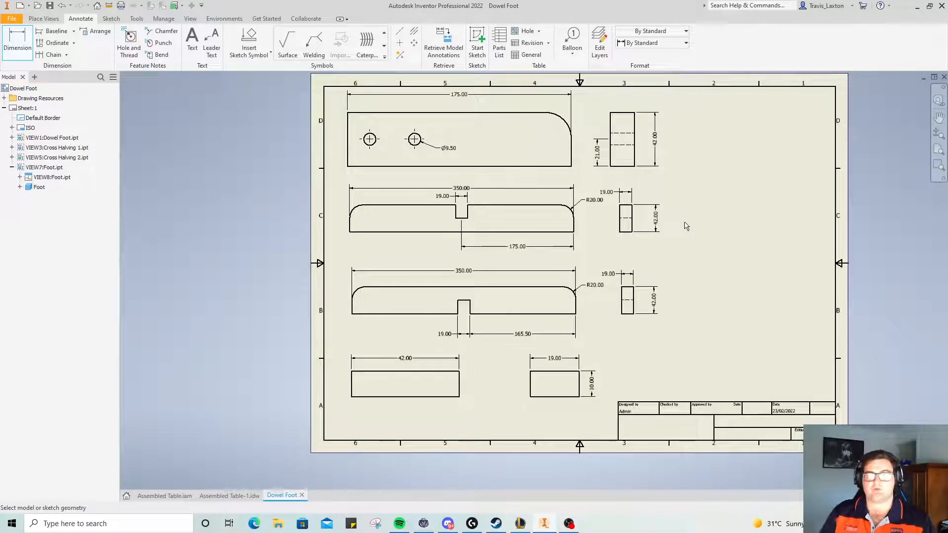
# - Add a leader note reading "Foot" beside the Foot's side view, with a text height of 15 mm
pyautogui.click(212, 43)
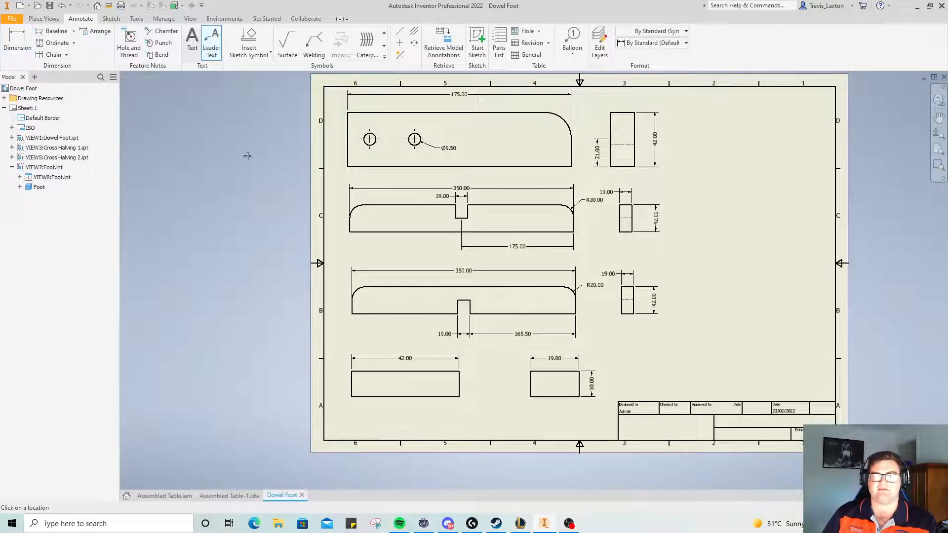
pyautogui.click(605, 375)
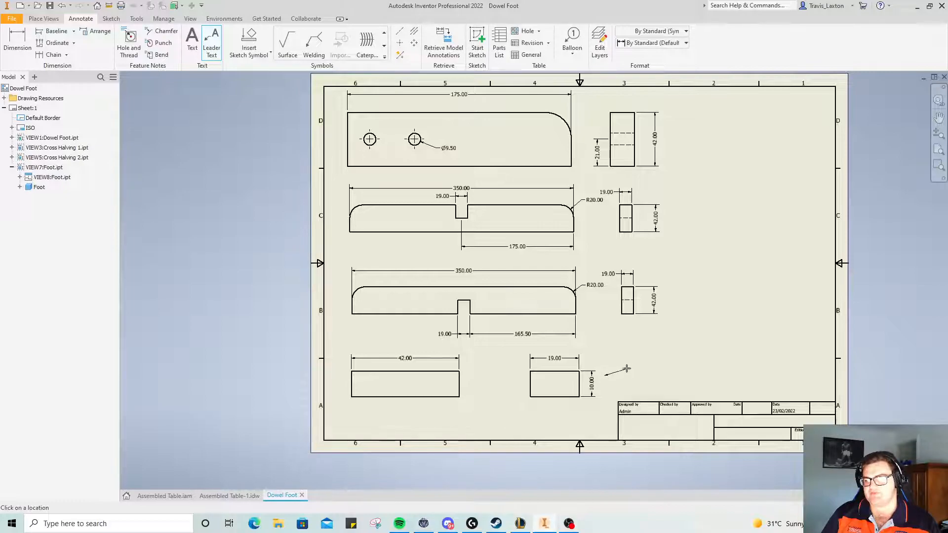
pyautogui.rightClick(660, 362)
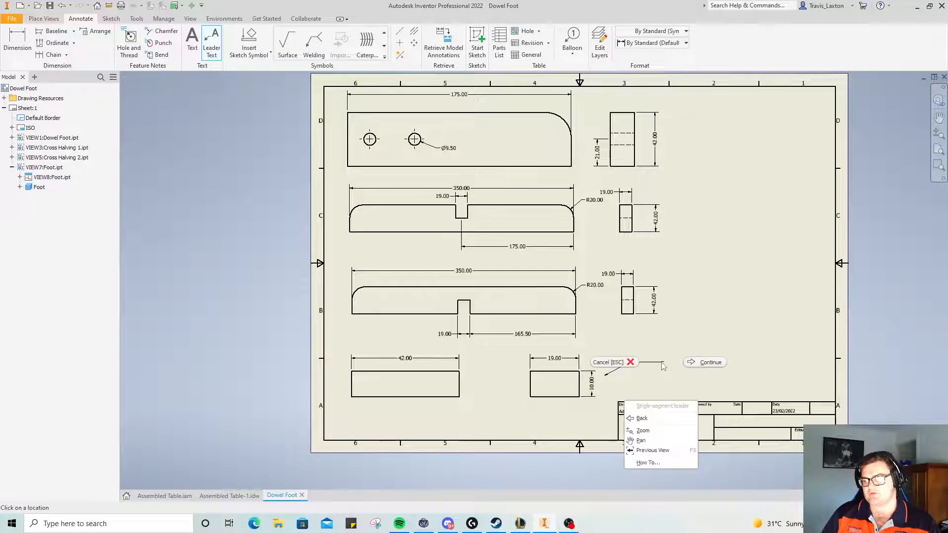
pyautogui.click(705, 362)
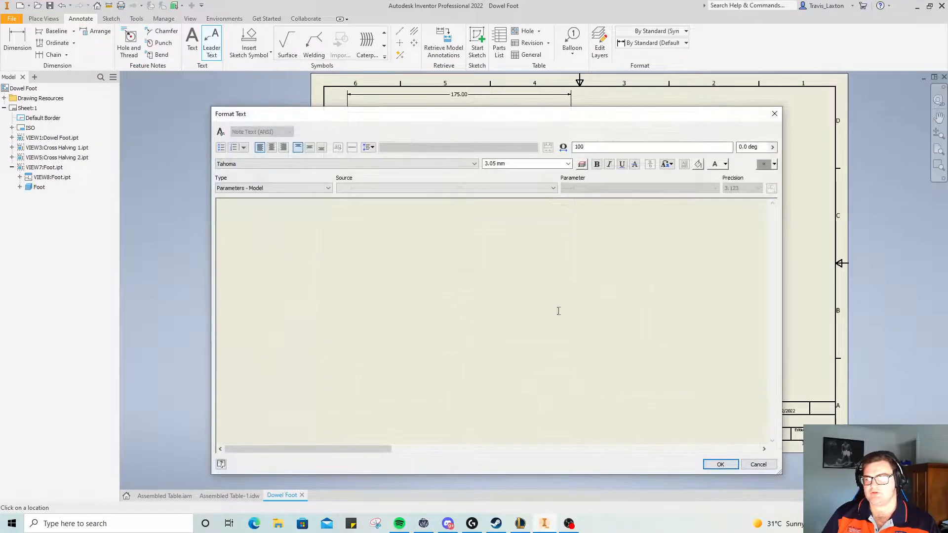
pyautogui.write('Foot')
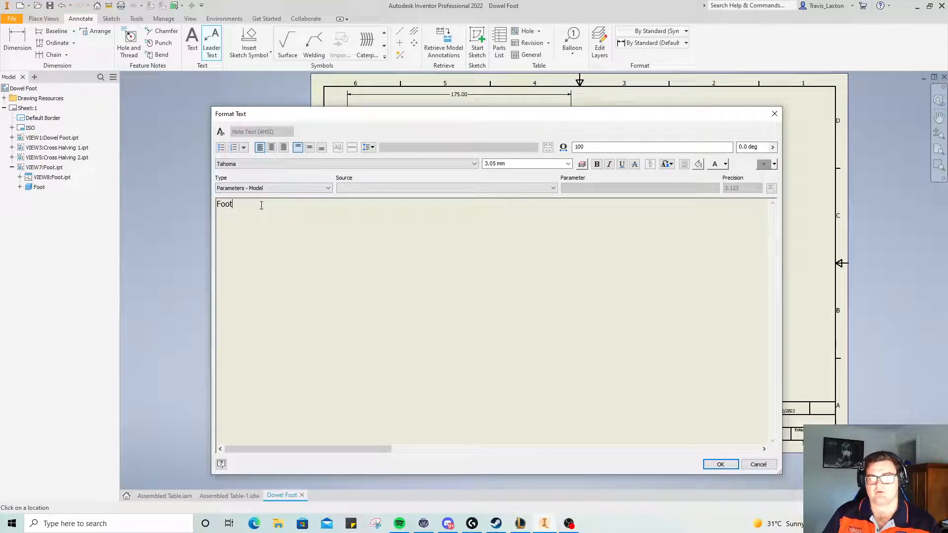
pyautogui.click(524, 161)
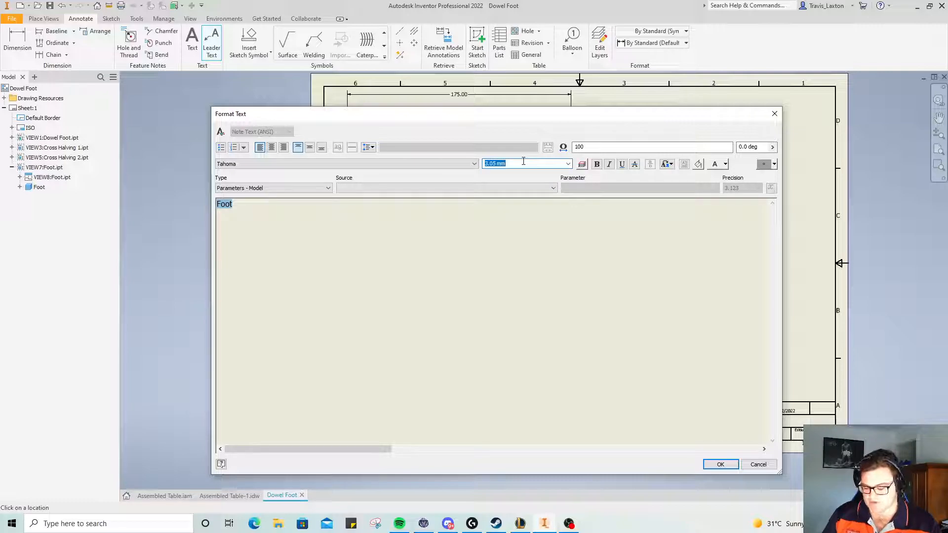
pyautogui.write('15')
pyautogui.press('Return')
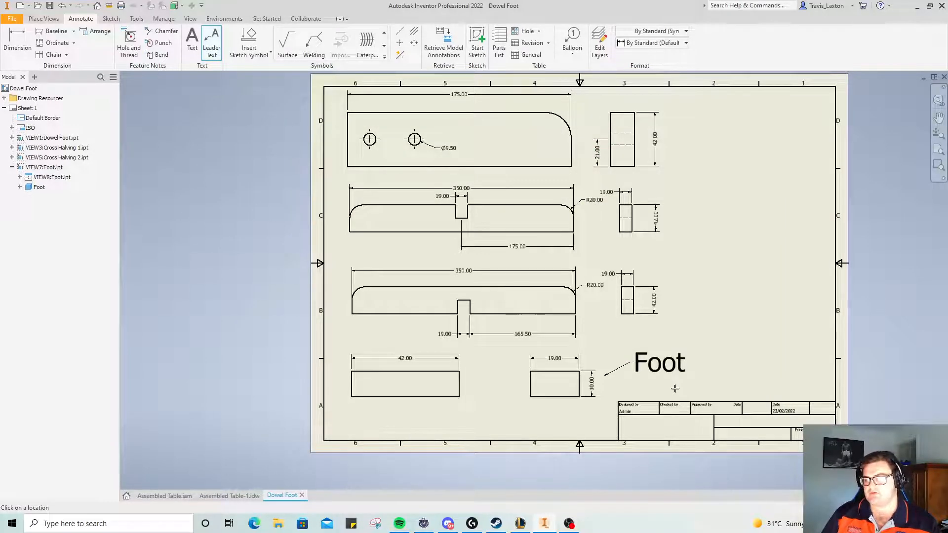
# - Place a leader without text from above the Cross Halving 2 side view up towards the space beside Cross Halving 1
pyautogui.click(655, 275)
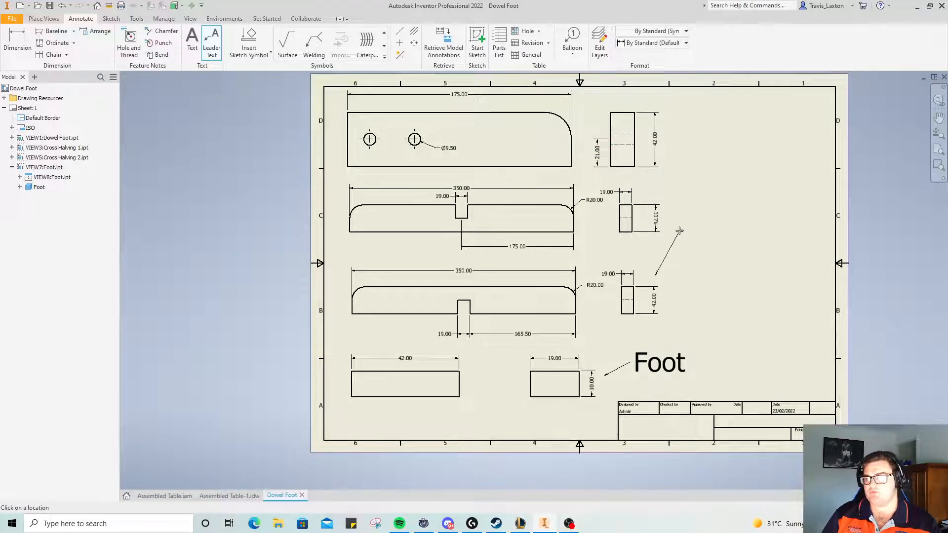
pyautogui.click(698, 225)
pyautogui.rightClick(698, 225)
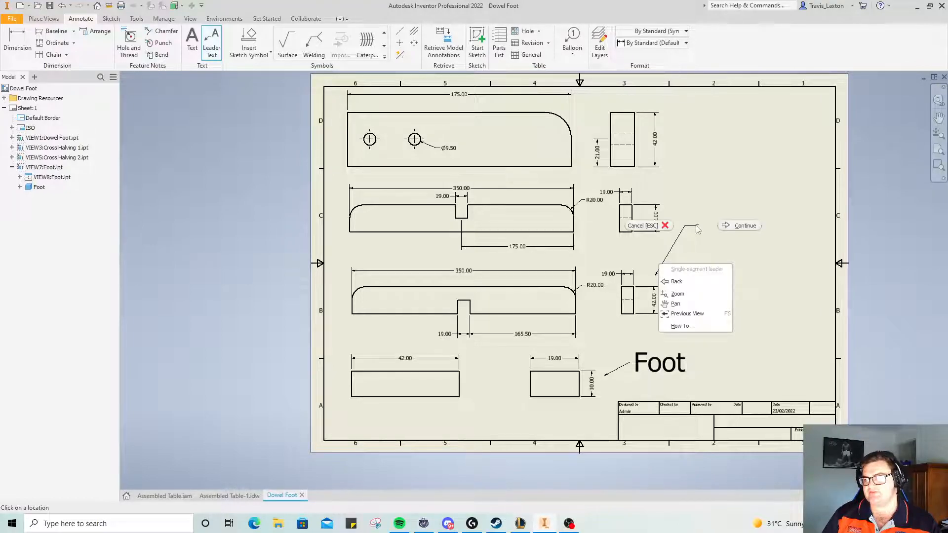
pyautogui.click(736, 225)
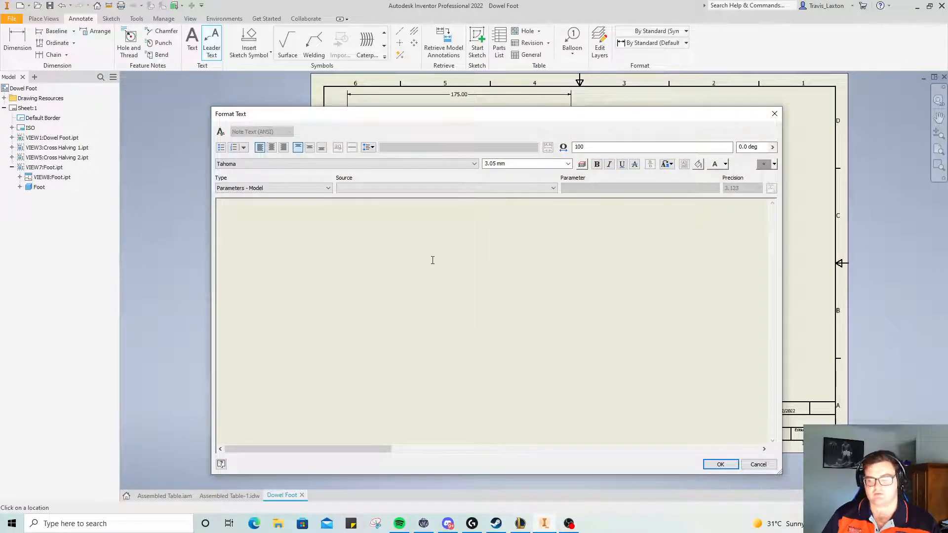
pyautogui.click(720, 464)
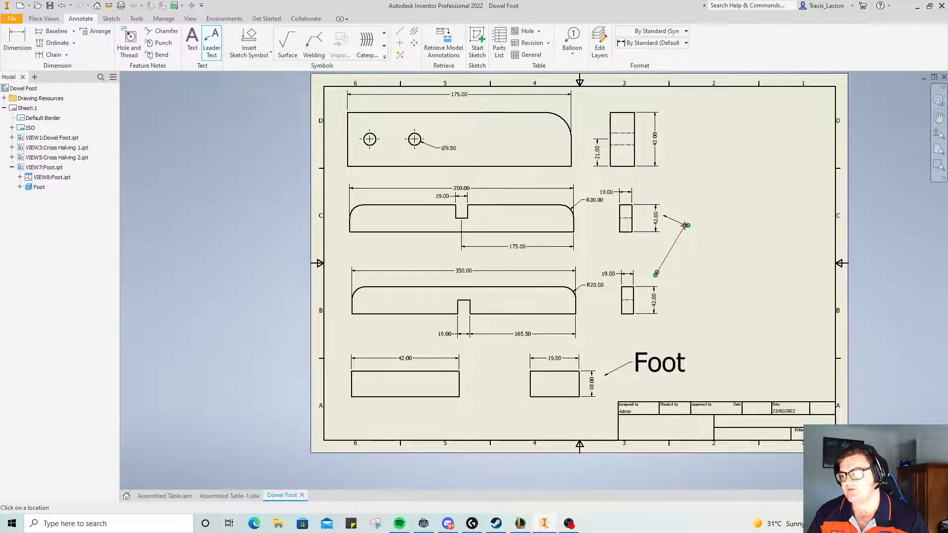
# - Finish the second leader beside Cross Halving 1 and enter its note text as "Cross Halving" over "Joint Pieces" on two lines
pyautogui.click(687, 226)
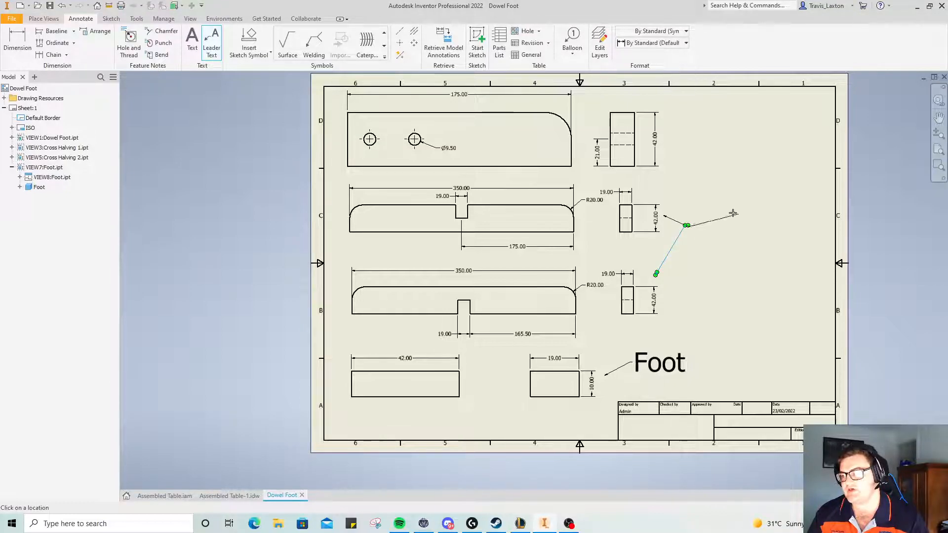
pyautogui.rightClick(721, 223)
pyautogui.click(757, 218)
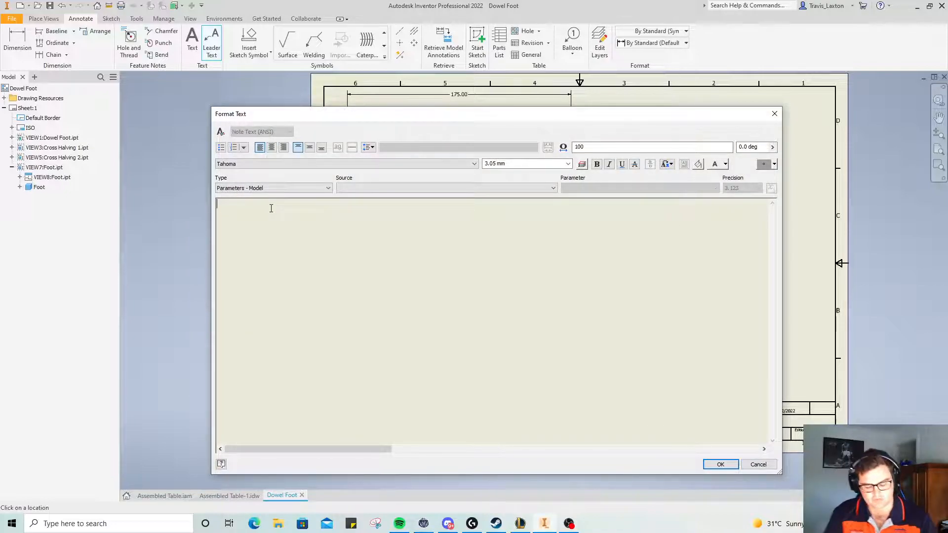
pyautogui.write('Cross Hav')
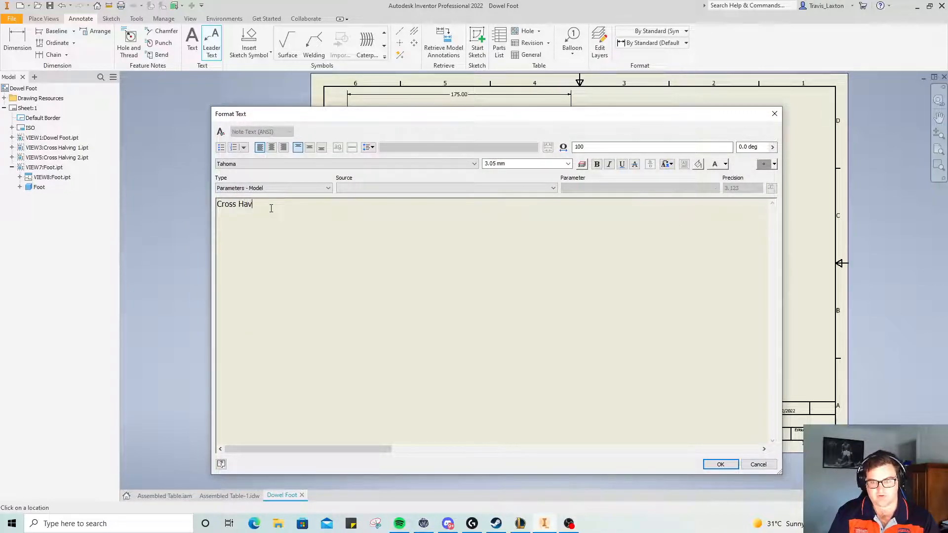
pyautogui.press('BackSpace')
pyautogui.write('lving ')
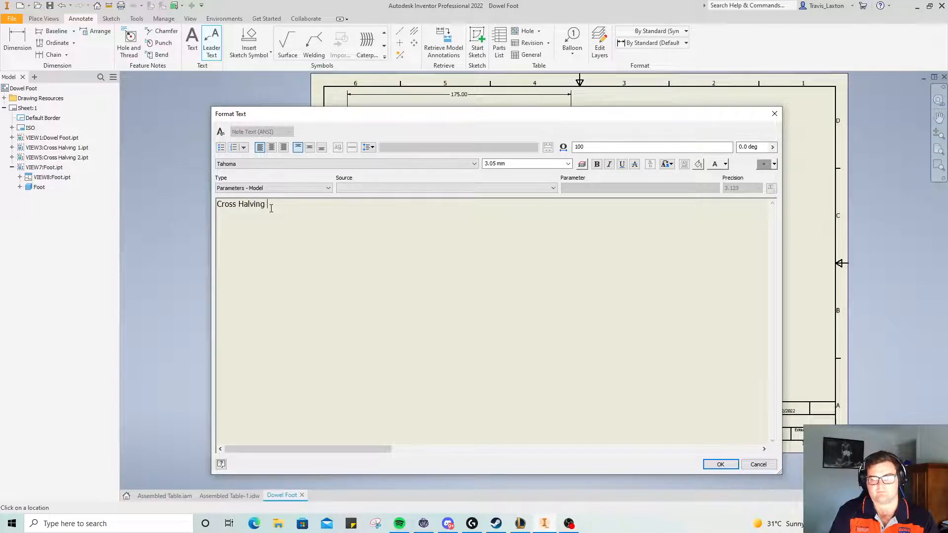
pyautogui.write('Joint')
pyautogui.press('BackSpace')
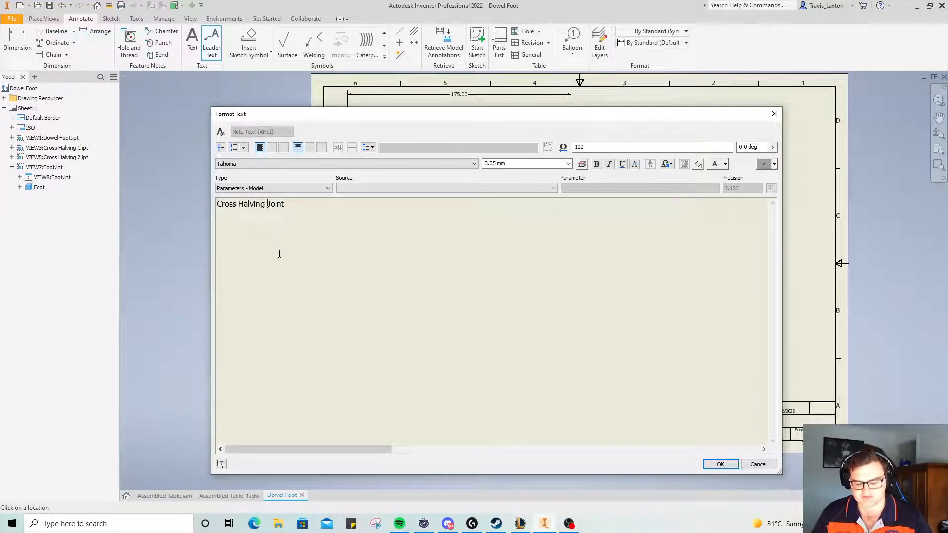
pyautogui.click(246, 213)
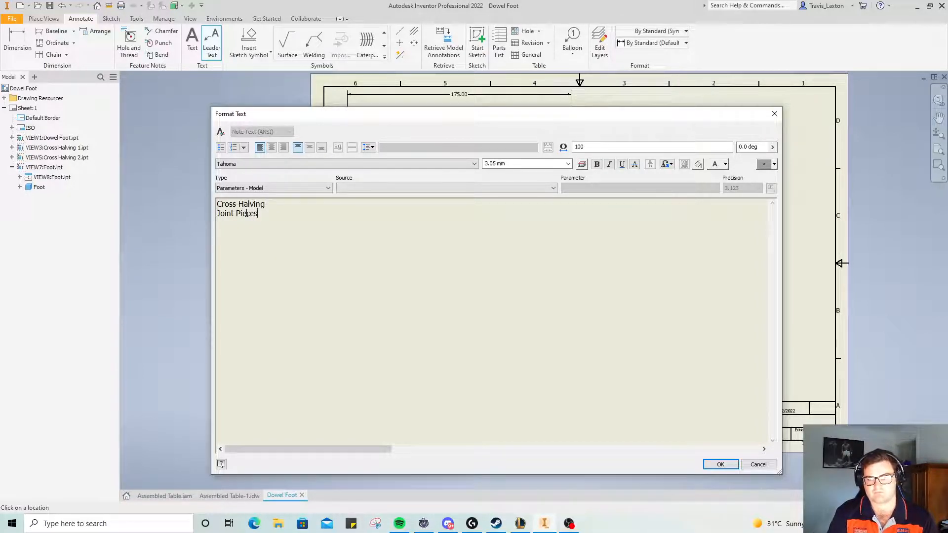
# - Format the "Cross Halving Joint Pieces" note with centred, middle justification and a text height of 15 mm, and place it
pyautogui.moveTo(266, 214); pyautogui.dragTo(208, 206)
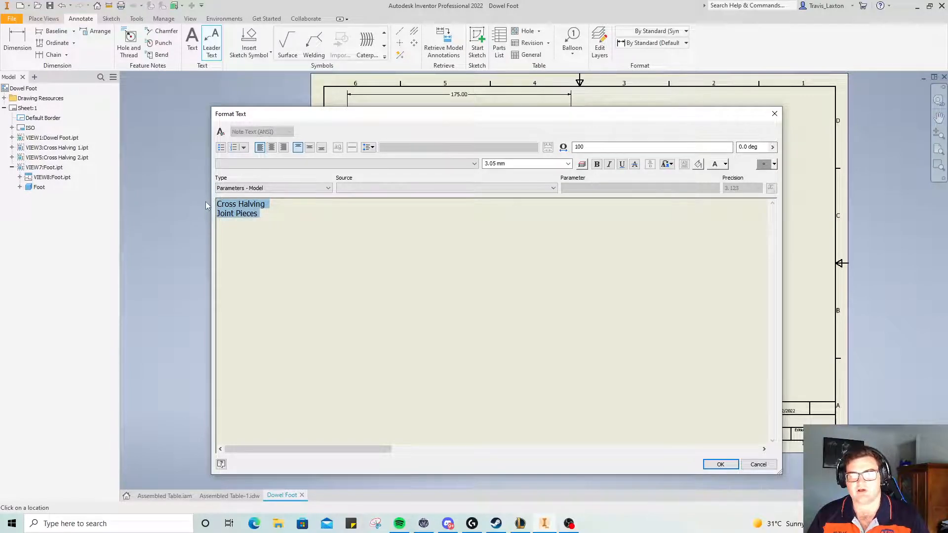
pyautogui.click(271, 149)
pyautogui.click(309, 148)
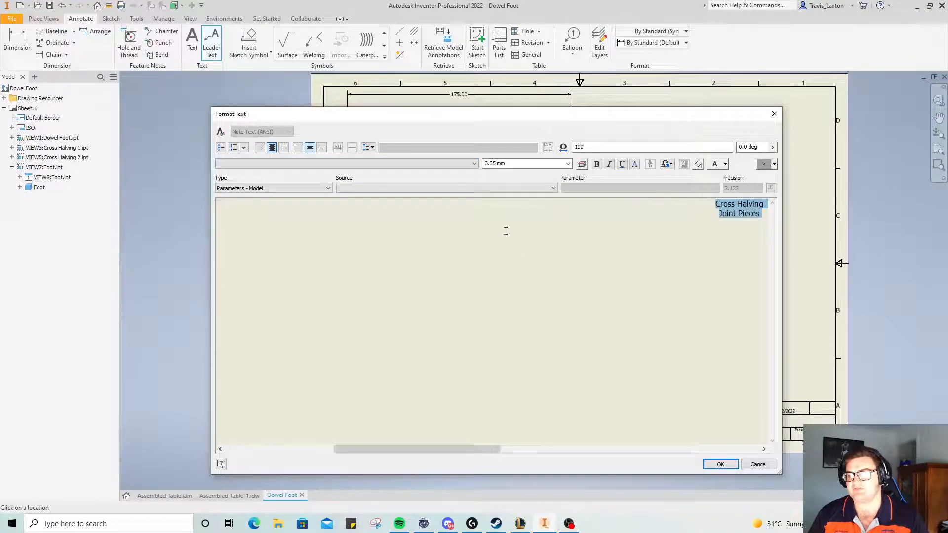
pyautogui.moveTo(514, 164); pyautogui.dragTo(455, 159)
pyautogui.write('15')
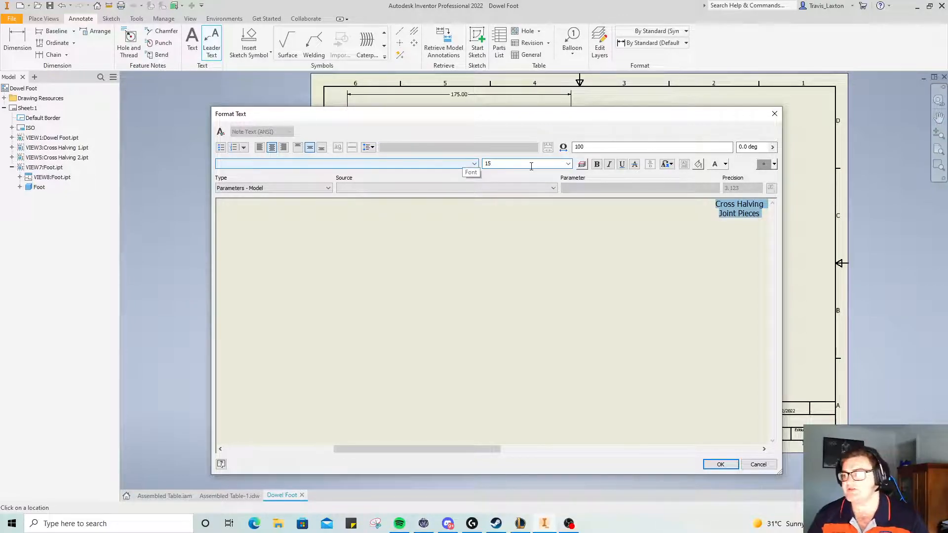
pyautogui.click(719, 466)
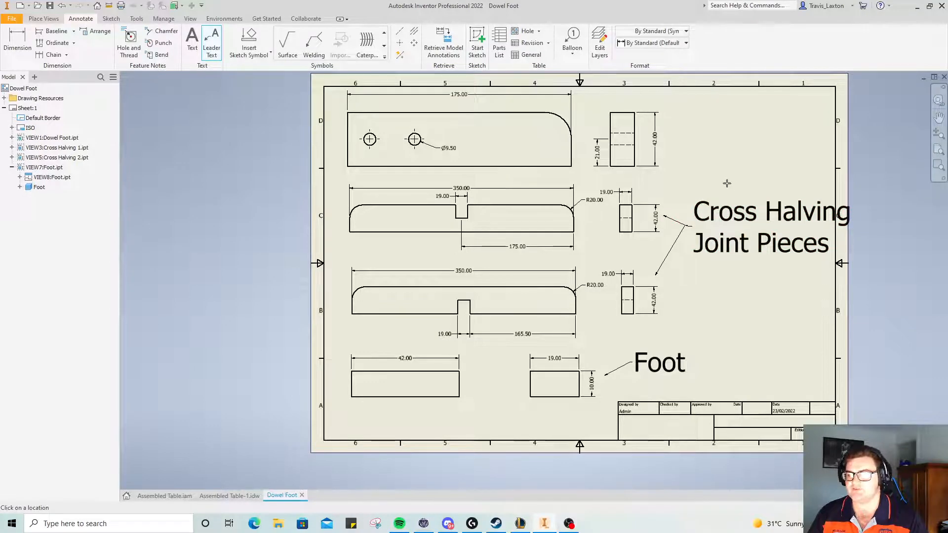
pyautogui.rightClick(703, 160)
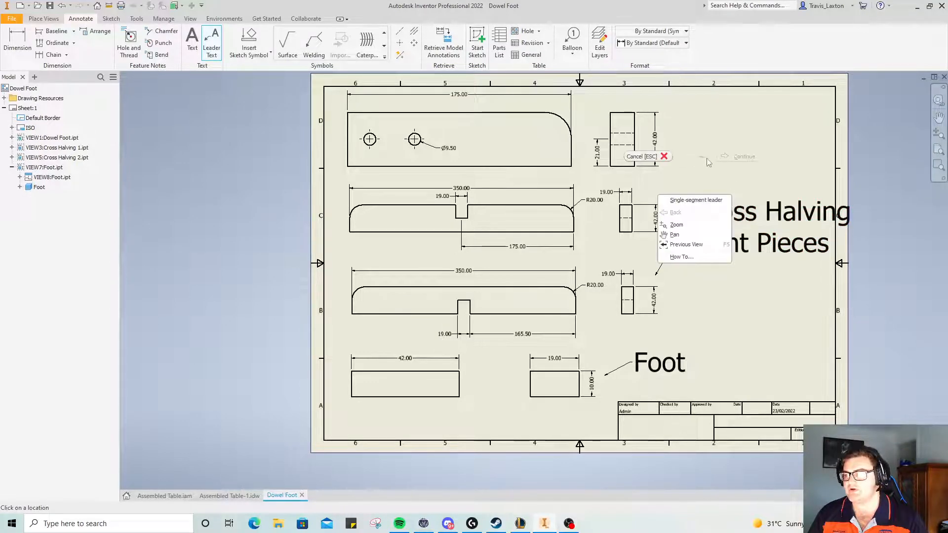
pyautogui.click(649, 157)
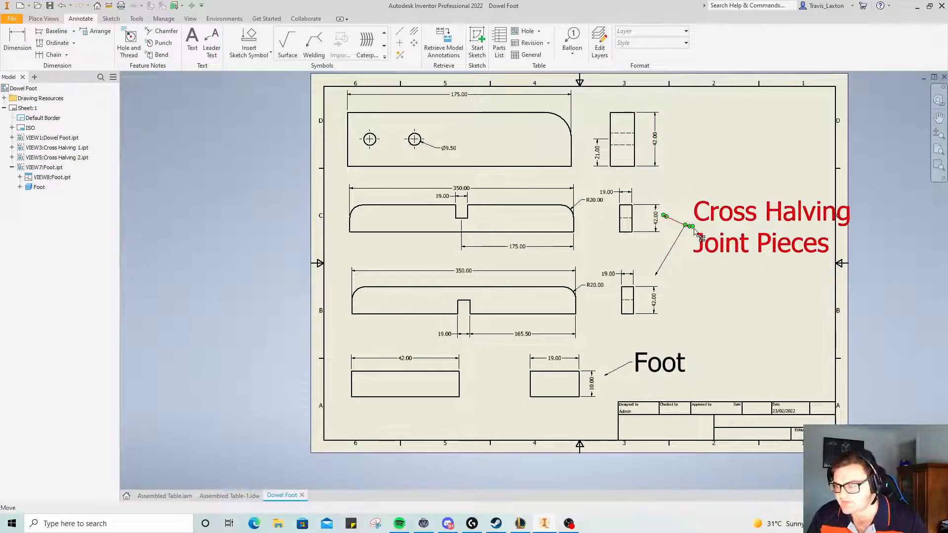
# - Join the two Cross Halving leader lines beside the note and reposition their arrowheads near the Cross Halving 1 and 2 side views
pyautogui.moveTo(691, 230)
pyautogui.mouseDown()
pyautogui.moveTo(649, 228)
pyautogui.moveTo(707, 228)
pyautogui.mouseUp()
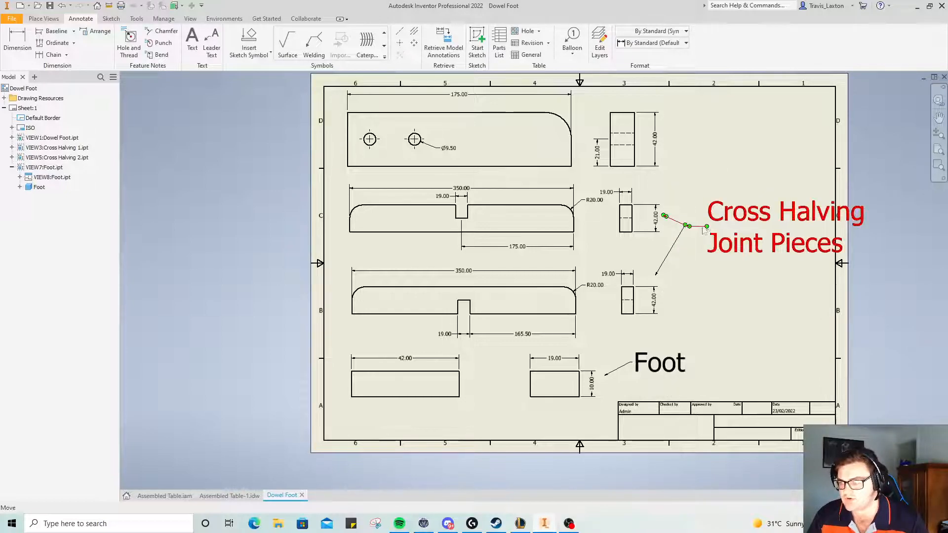
pyautogui.hotkey('ctrl', 'z')
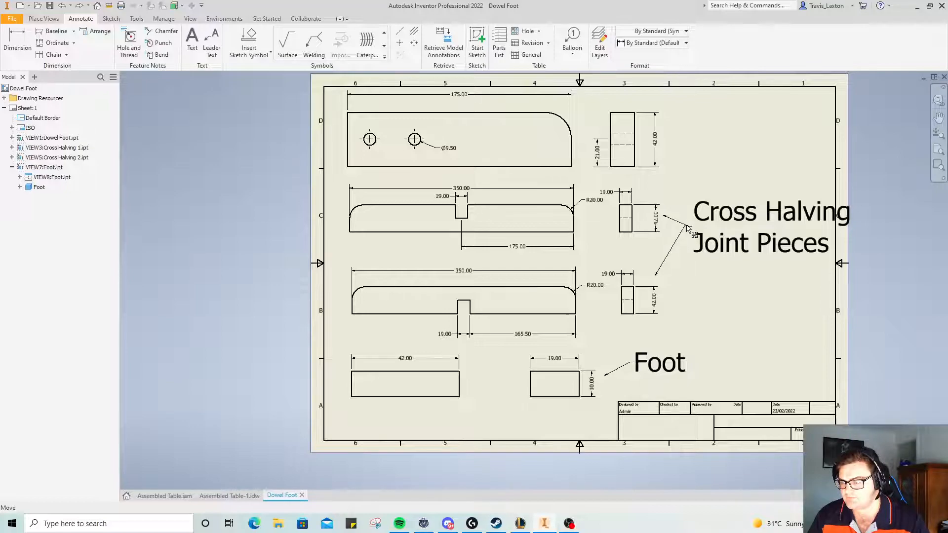
pyautogui.click(690, 242)
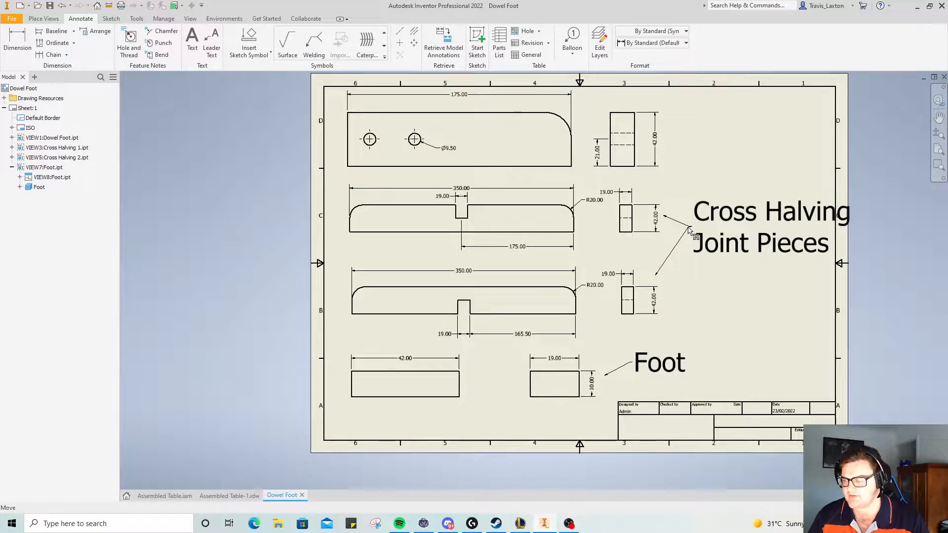
pyautogui.click(715, 302)
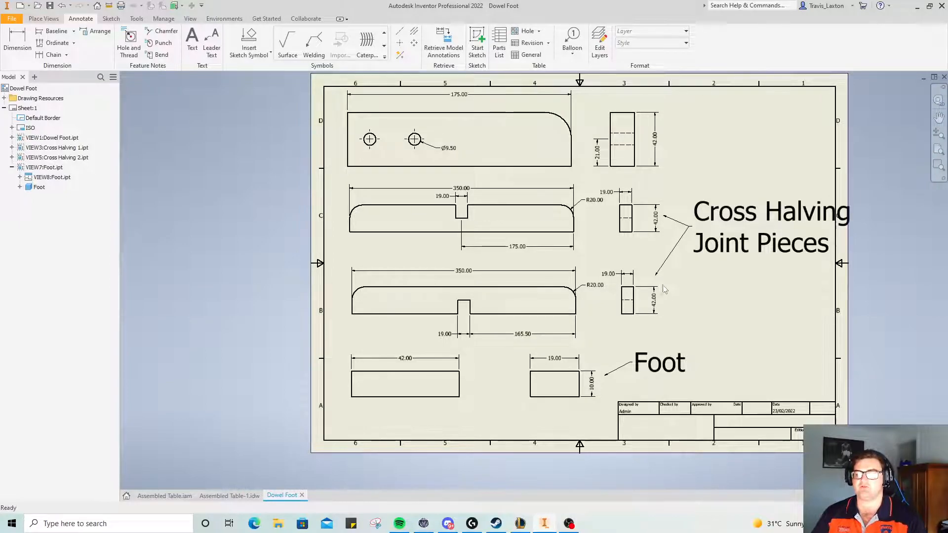
pyautogui.moveTo(656, 274); pyautogui.dragTo(634, 262)
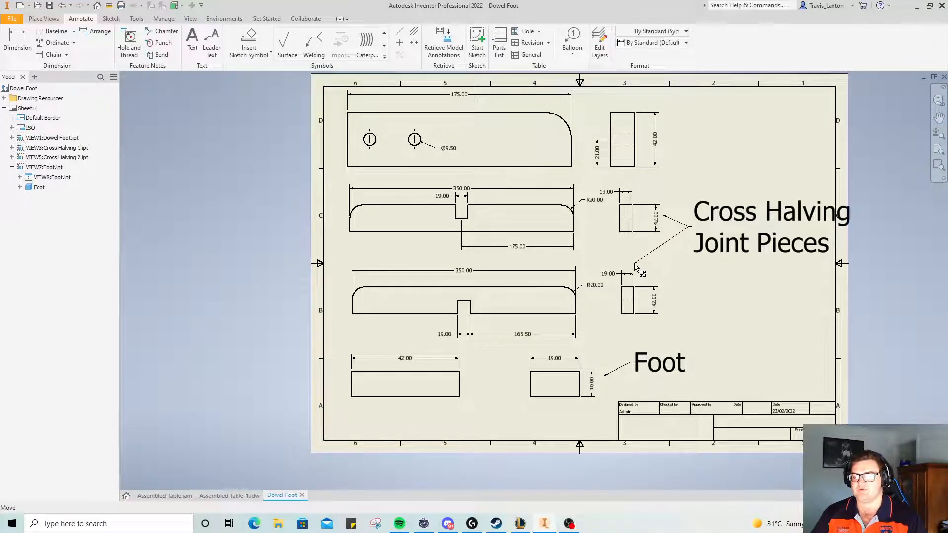
pyautogui.moveTo(664, 216); pyautogui.dragTo(662, 221)
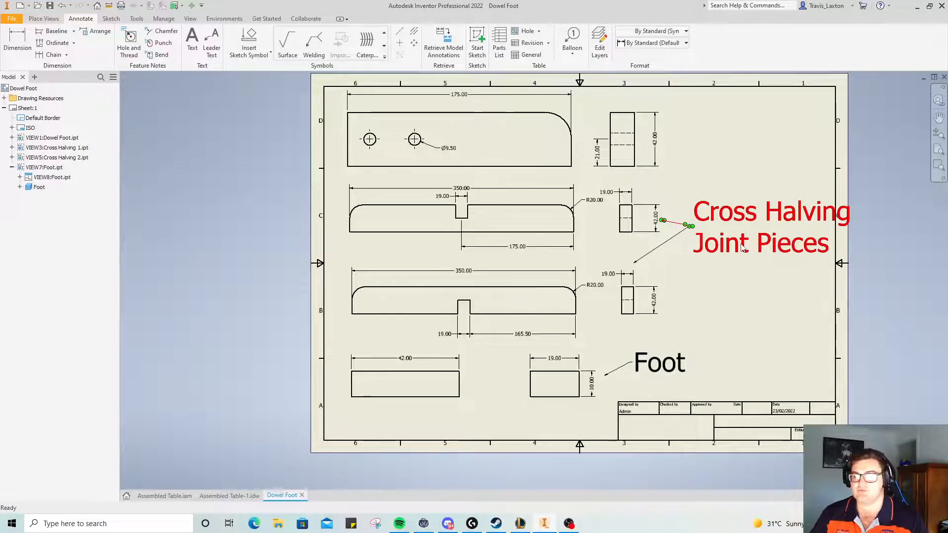
# - Reduce the text height of the whole "Cross Halving Joint Pieces" note so it fits inside the sheet border
pyautogui.doubleClick(760, 229)
pyautogui.moveTo(448, 278); pyautogui.dragTo(218, 212)
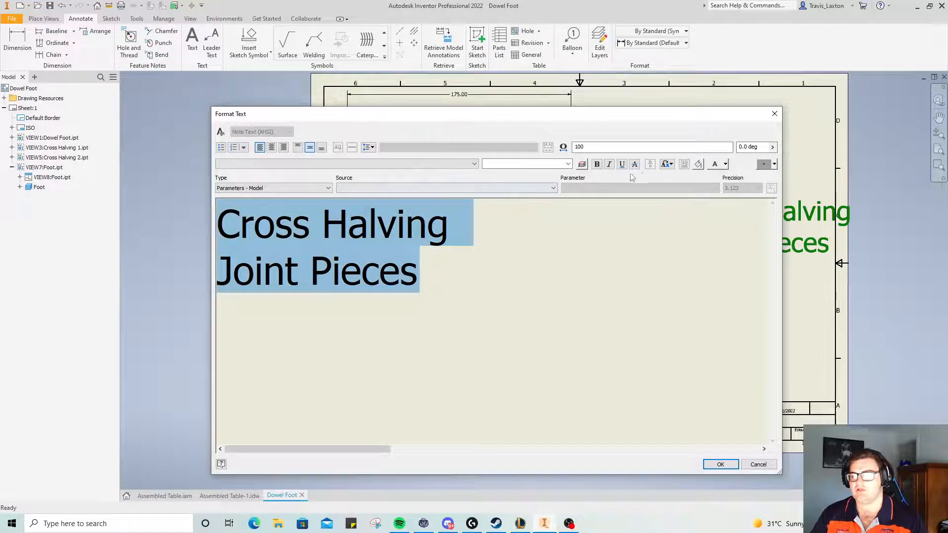
pyautogui.click(510, 164)
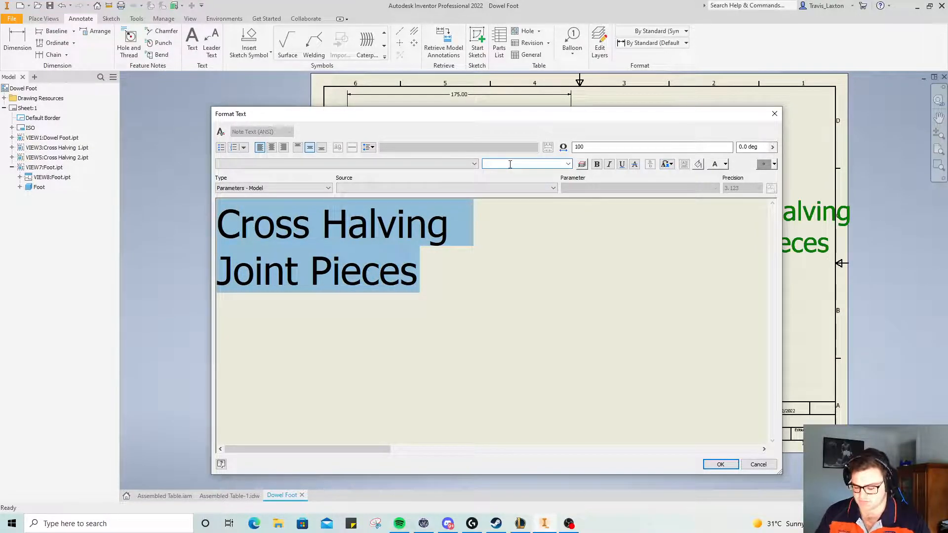
pyautogui.press('Return')
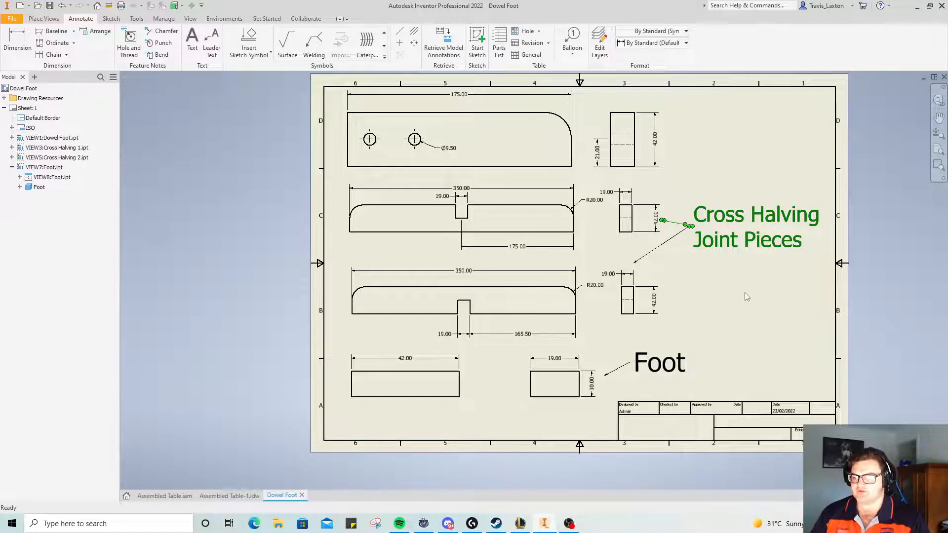
pyautogui.click(725, 283)
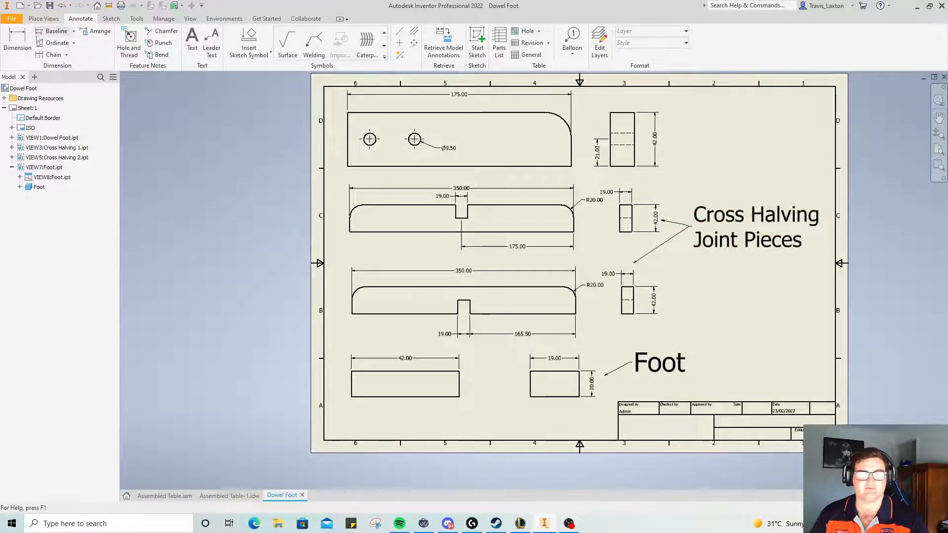
# - Start a horizontal leader note beside the Dowel Foot's side view and enter its text as "Dowel Foot x 4"
pyautogui.click(214, 40)
pyautogui.click(666, 138)
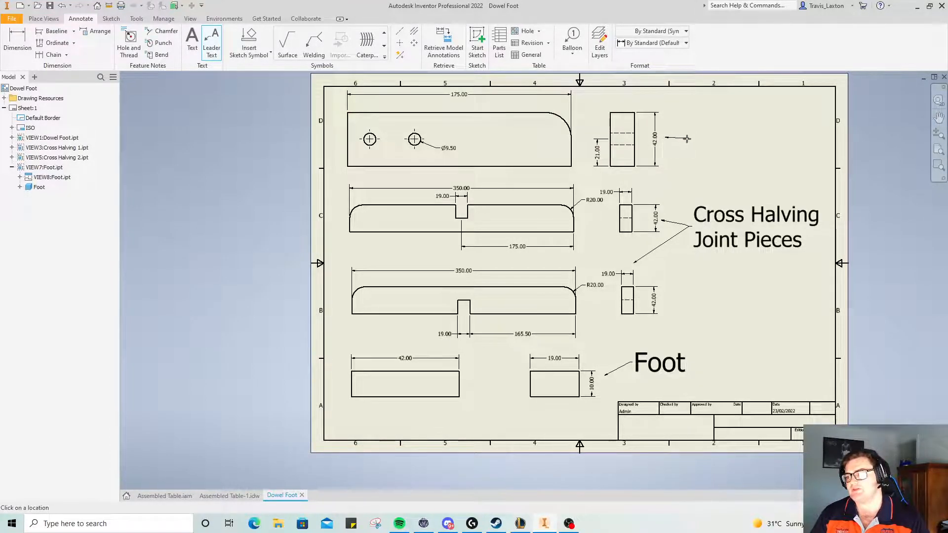
pyautogui.rightClick(660, 177)
pyautogui.click(677, 184)
pyautogui.write('Dowel F')
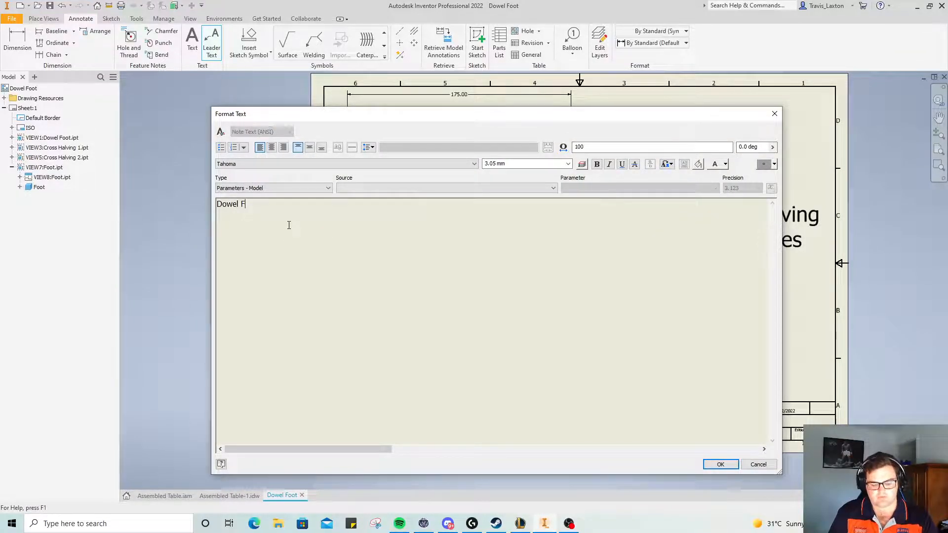
pyautogui.write('oot x 4')
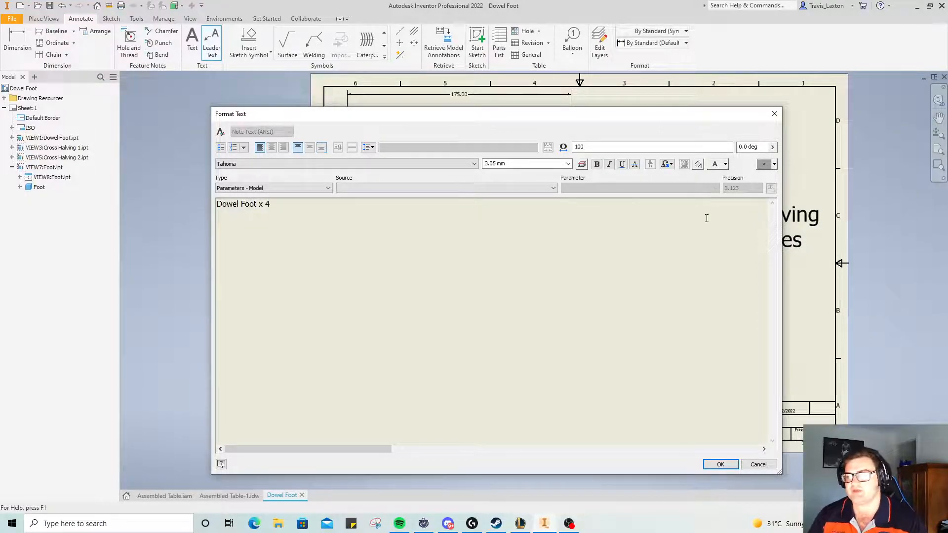
# - Set the text height of the "Dowel Foot x 4" note to 12 mm and place it
pyautogui.hotkey('ctrl', 'a')
pyautogui.click(518, 164)
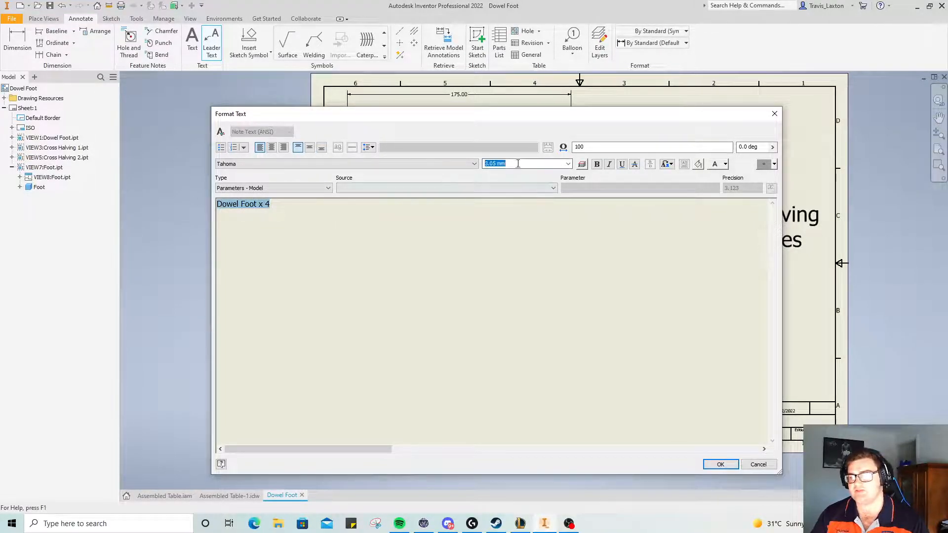
pyautogui.write('12')
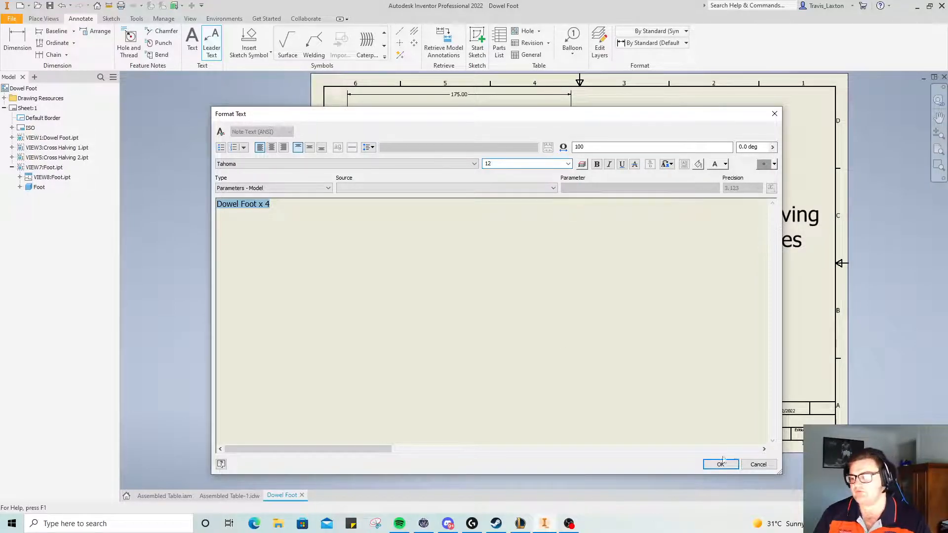
pyautogui.click(720, 464)
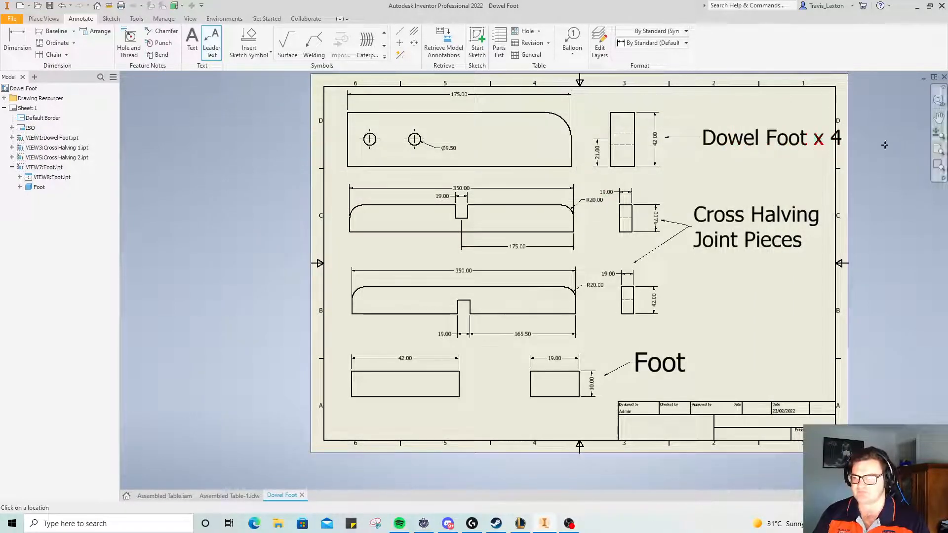
pyautogui.rightClick(735, 152)
pyautogui.click(693, 152)
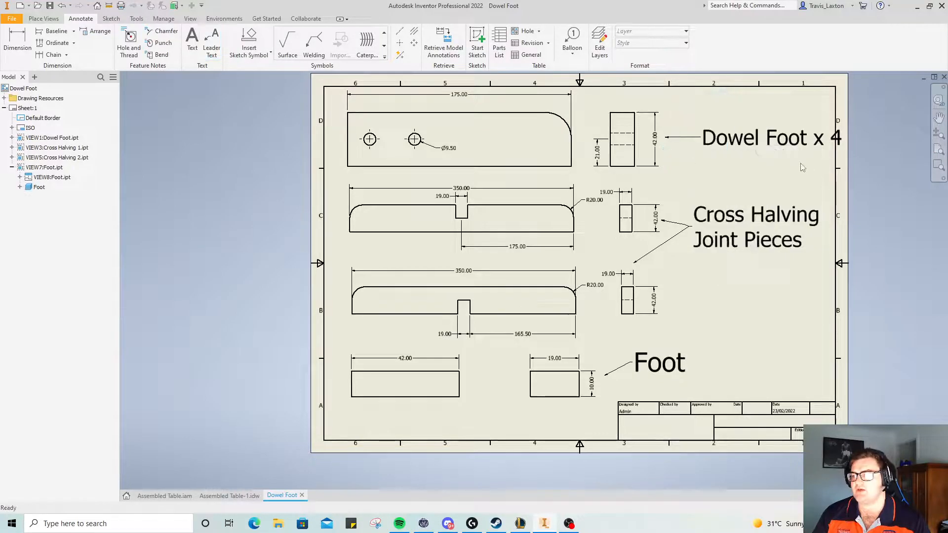
# - Split the "Dowel Foot x 4" note onto two lines, with "Foot x 4" on the second line
pyautogui.click(746, 144)
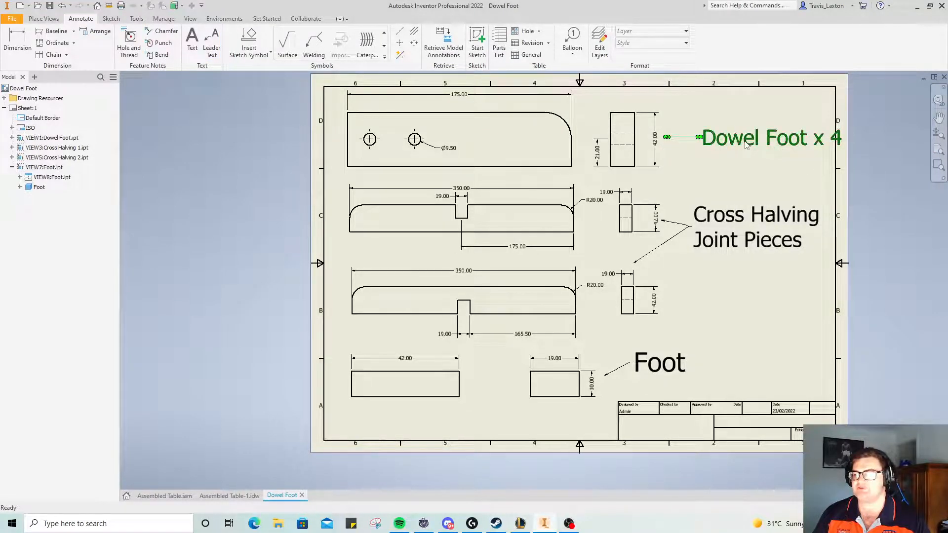
pyautogui.doubleClick(746, 144)
pyautogui.click(310, 222)
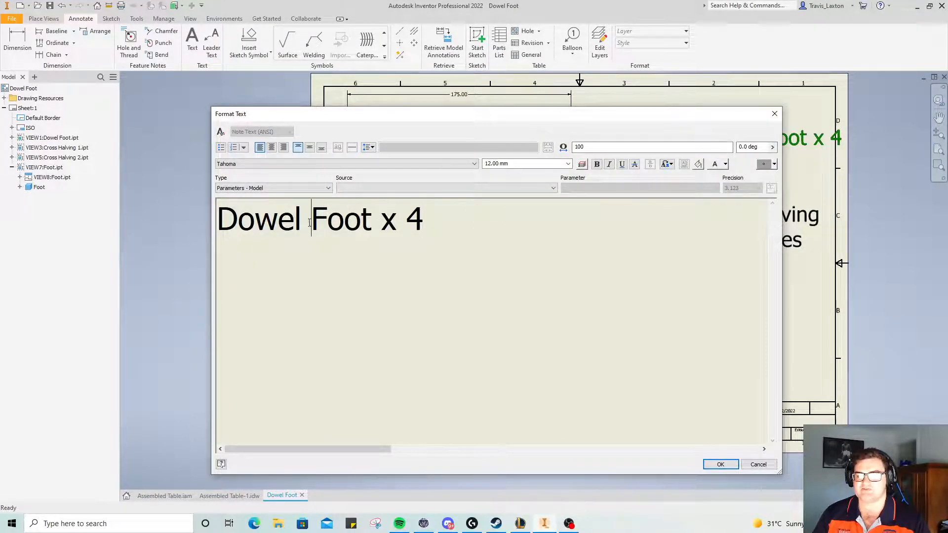
pyautogui.press('Return')
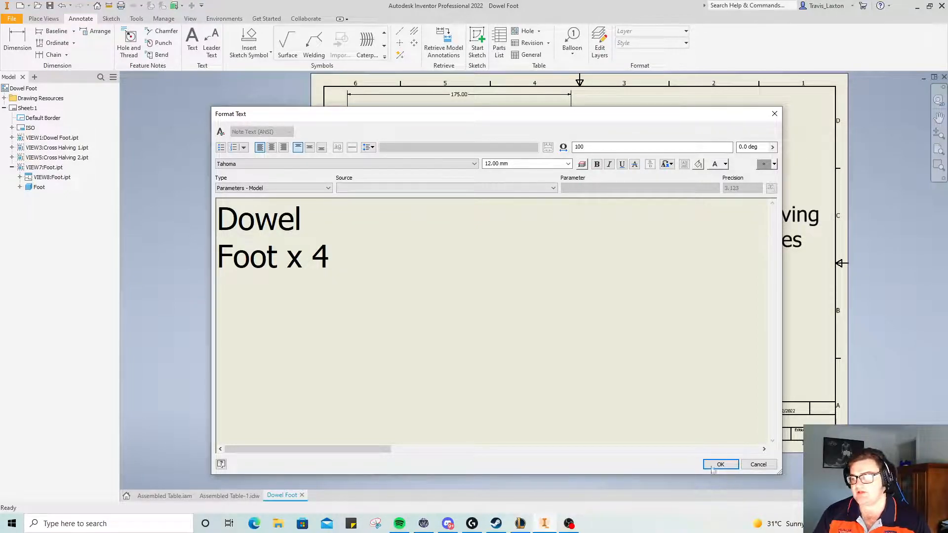
pyautogui.click(718, 465)
pyautogui.click(824, 166)
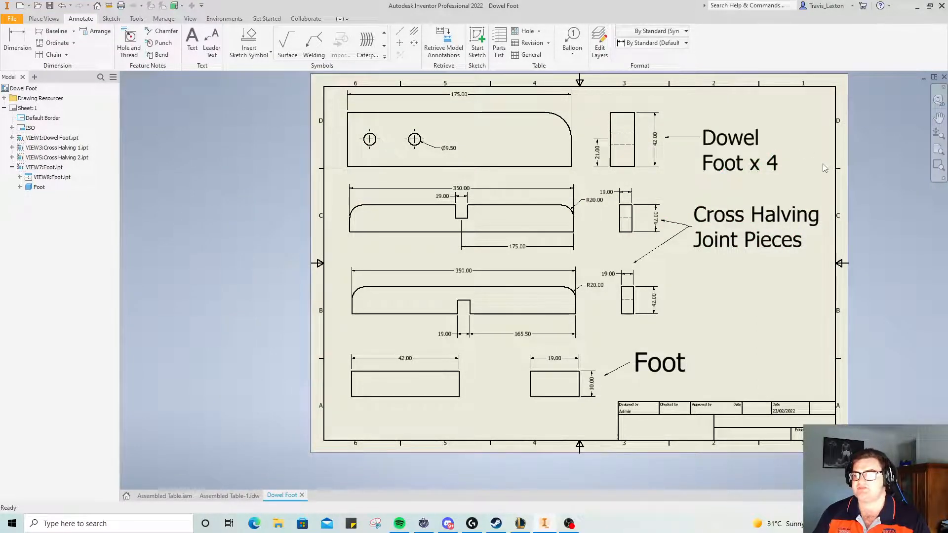
# - Try to reposition the text of the "Dowel Foot x 4" leader note, and undo the move
pyautogui.click(713, 140)
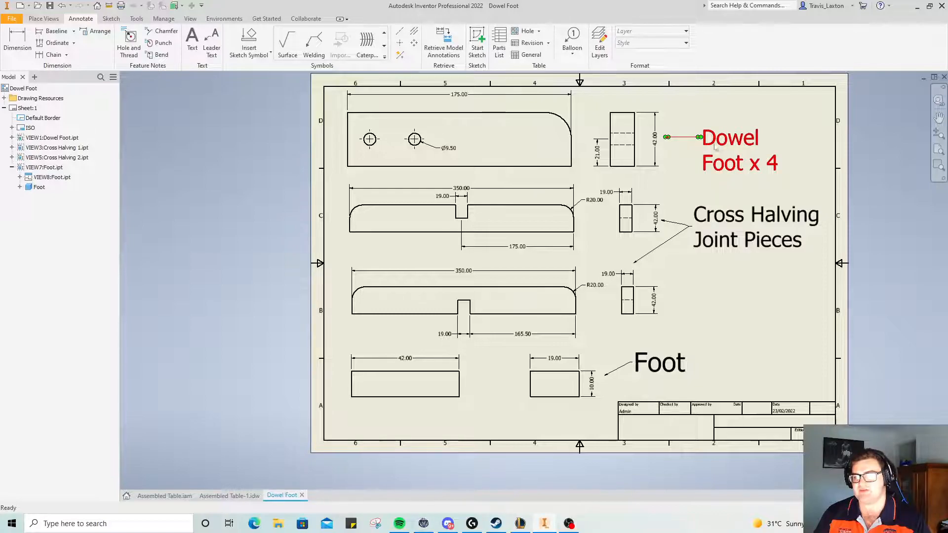
pyautogui.moveTo(716, 144)
pyautogui.mouseDown()
pyautogui.moveTo(711, 127)
pyautogui.moveTo(719, 134)
pyautogui.moveTo(706, 136)
pyautogui.mouseUp()
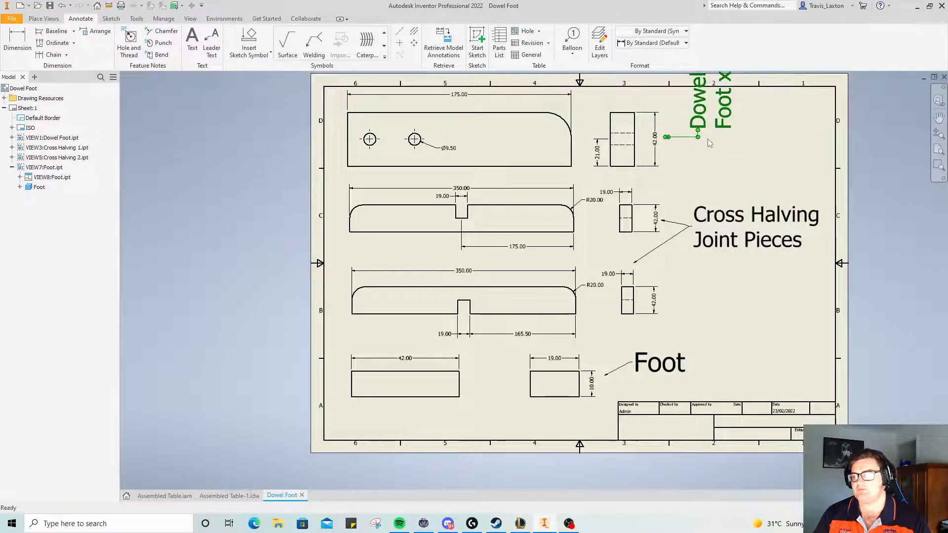
pyautogui.hotkey('ctrl', 'z')
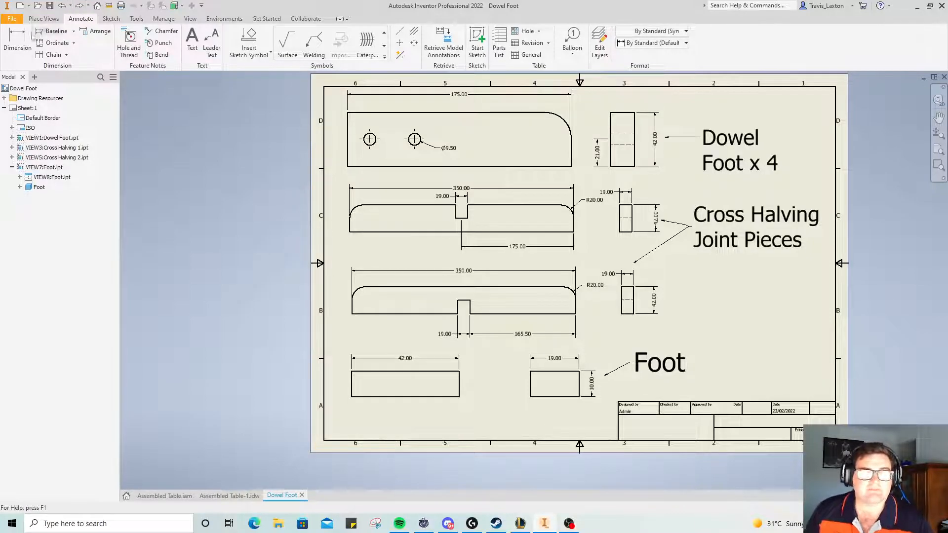
# - In the drawing's iProperties summary, set the title to "Yr 9 Side Table" and the subject to "Woodwork"
pyautogui.click(12, 19)
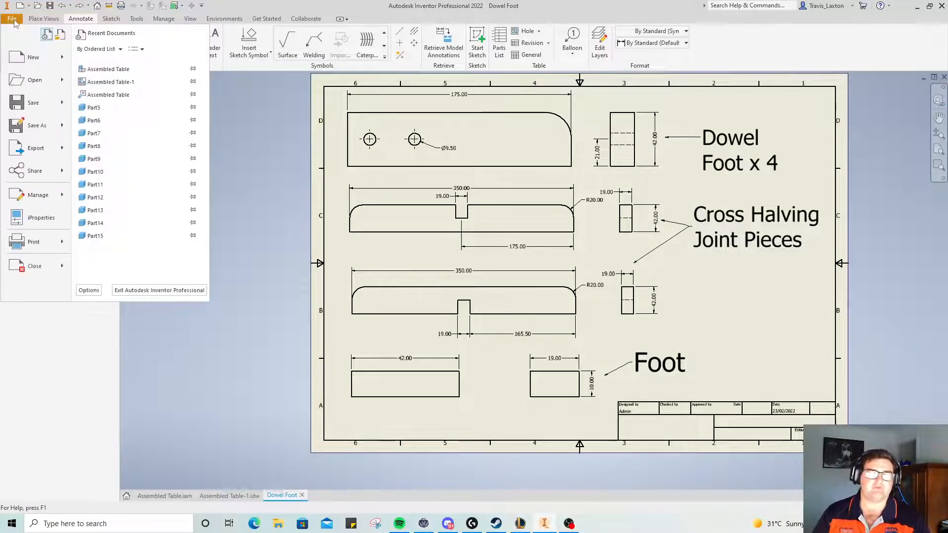
pyautogui.click(41, 218)
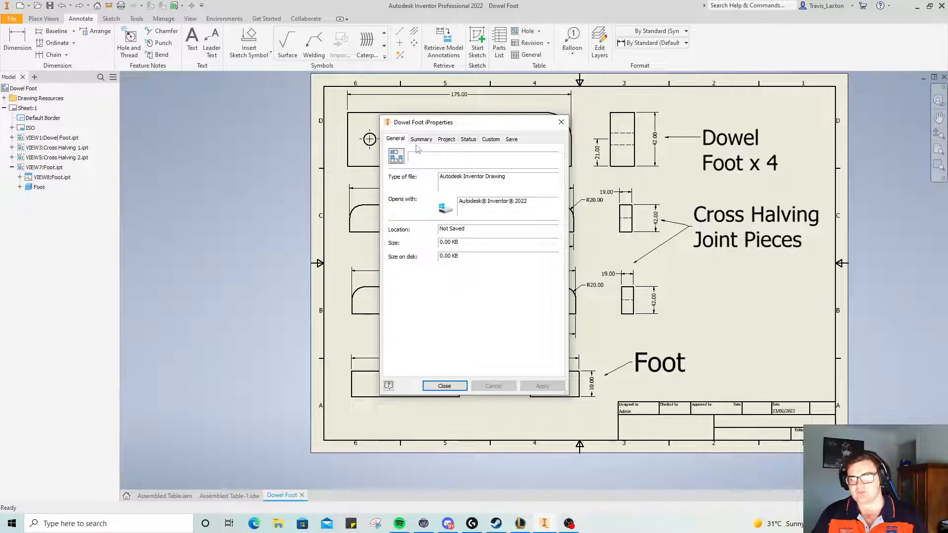
pyautogui.click(421, 140)
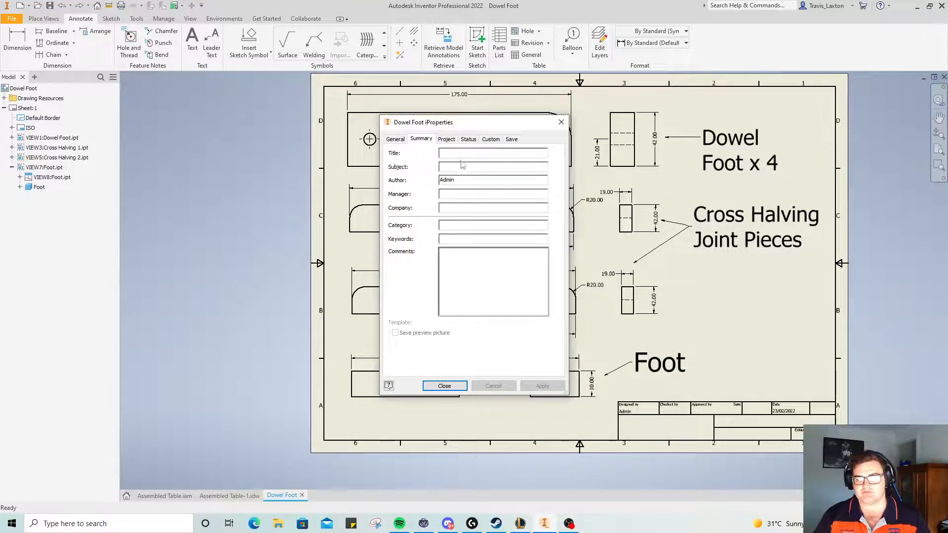
pyautogui.write('Ye')
pyautogui.write('r ')
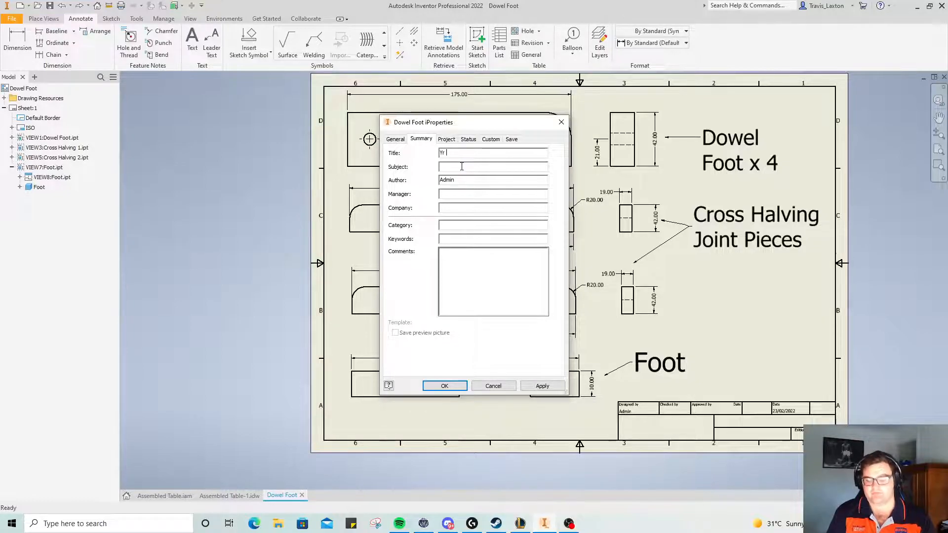
pyautogui.write('9 Woo')
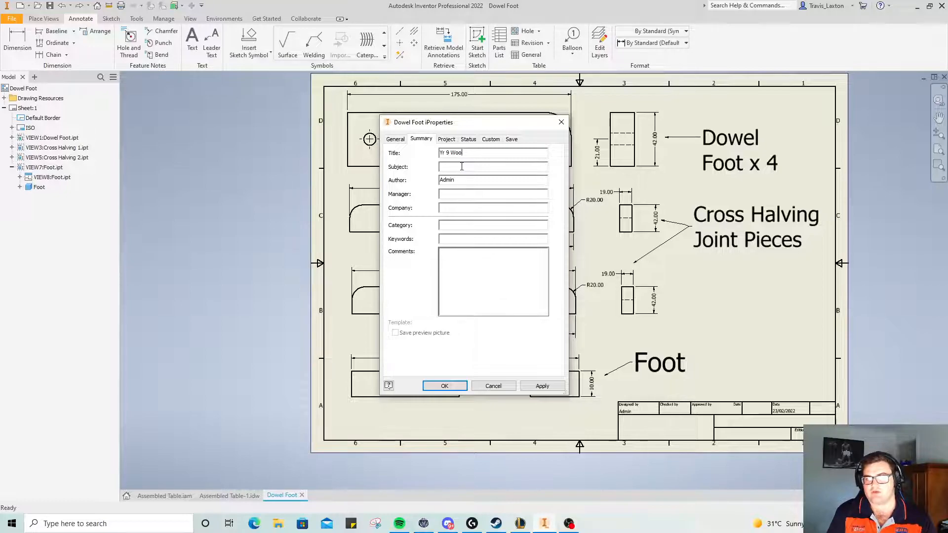
pyautogui.write('d Side Table')
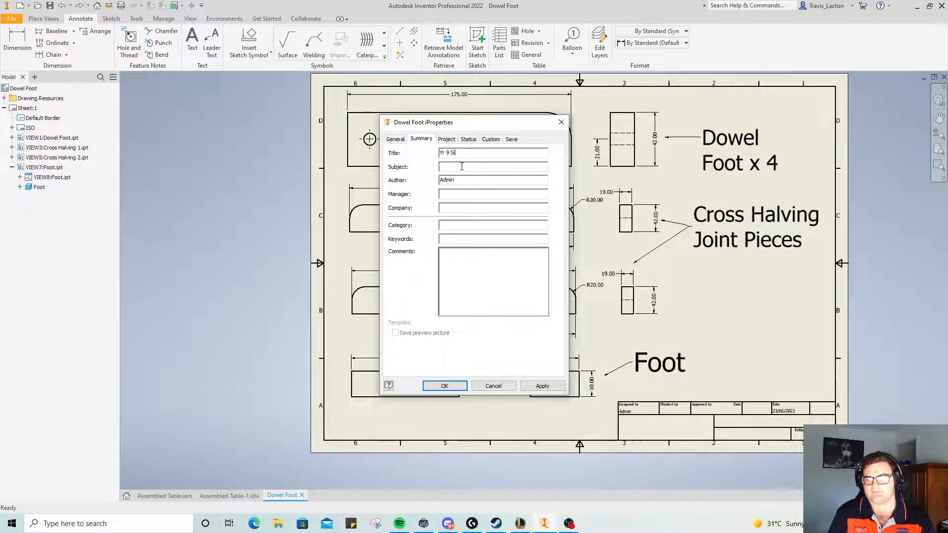
pyautogui.click(459, 167)
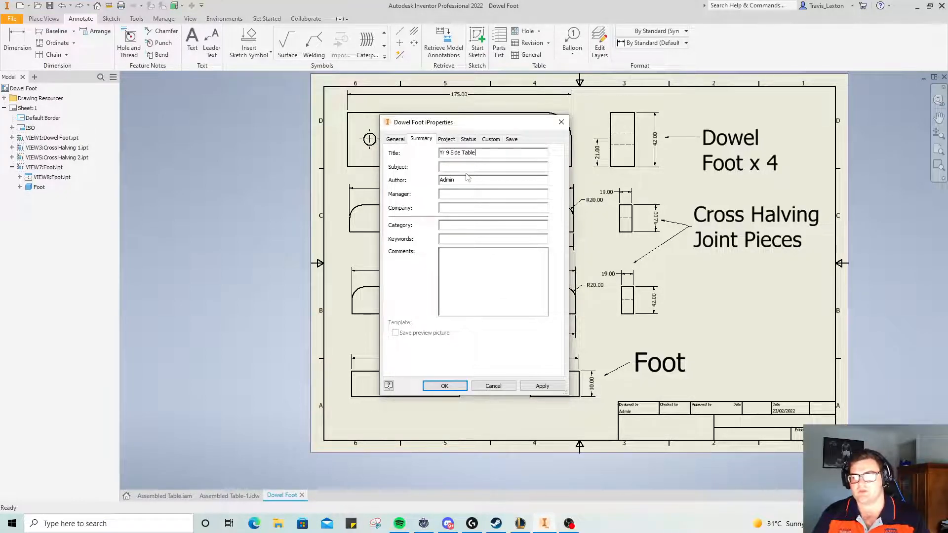
pyautogui.write('Woodwork')
# - Replace the author in the iProperties summary with the teacher's title and surname, and reuse that name as the manager
pyautogui.moveTo(467, 179); pyautogui.dragTo(347, 174)
pyautogui.write('MR')
pyautogui.press('BackSpace')
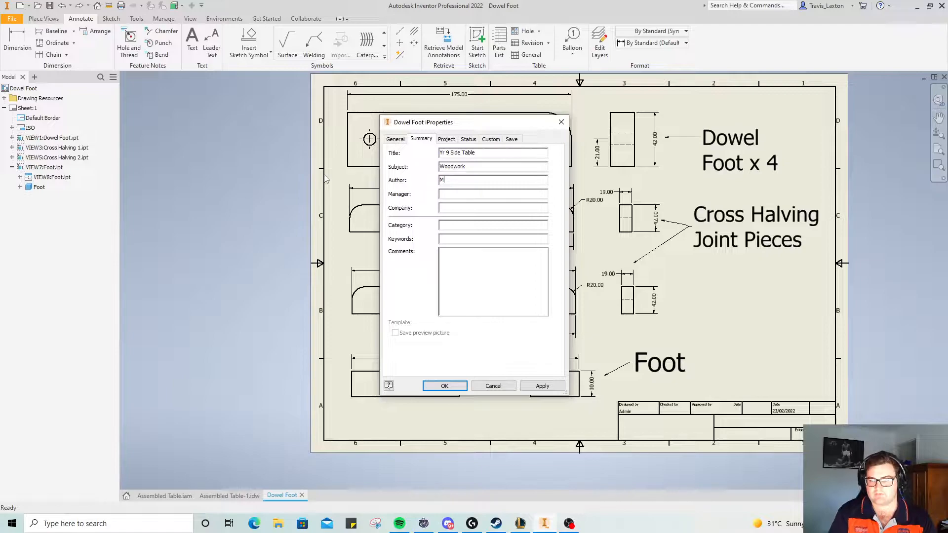
pyautogui.write('r LAxto')
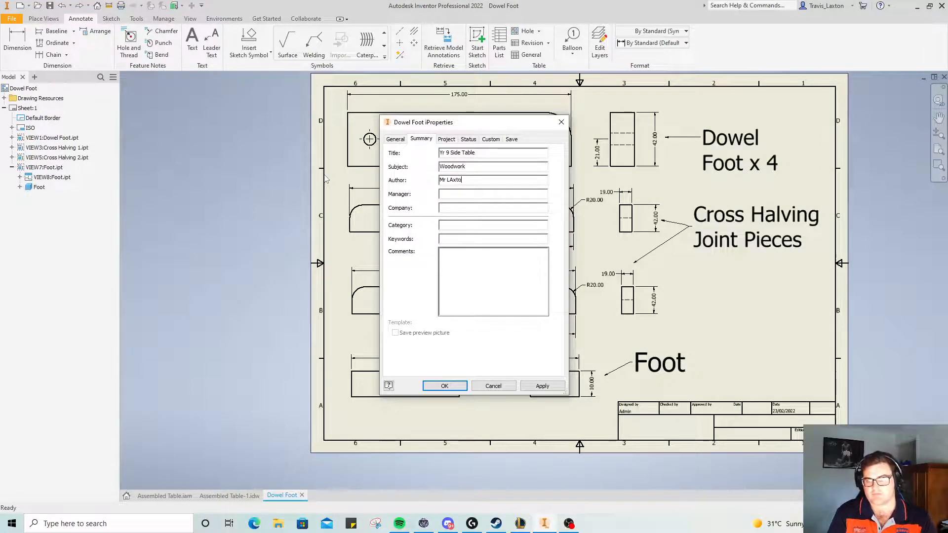
pyautogui.write('xton')
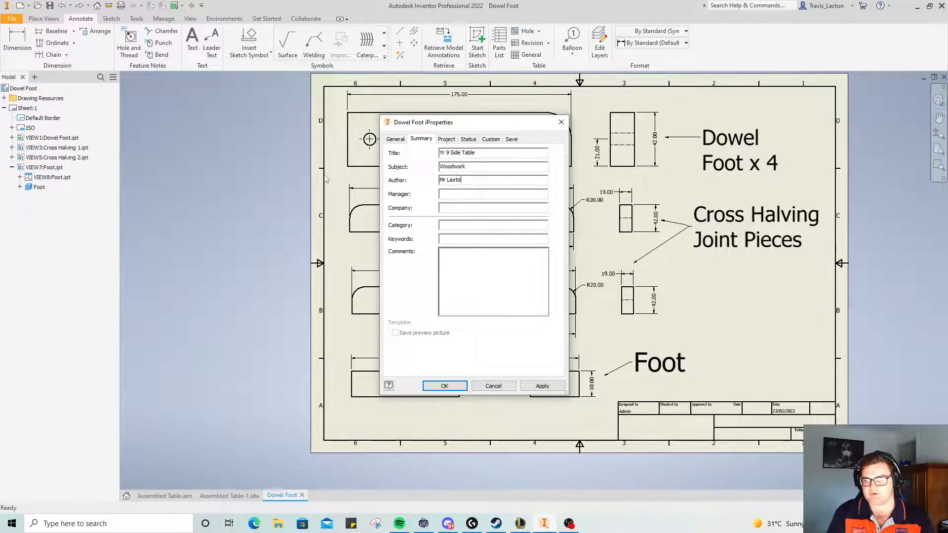
pyautogui.moveTo(471, 183); pyautogui.dragTo(359, 184)
pyautogui.hotkey('ctrl', 'c')
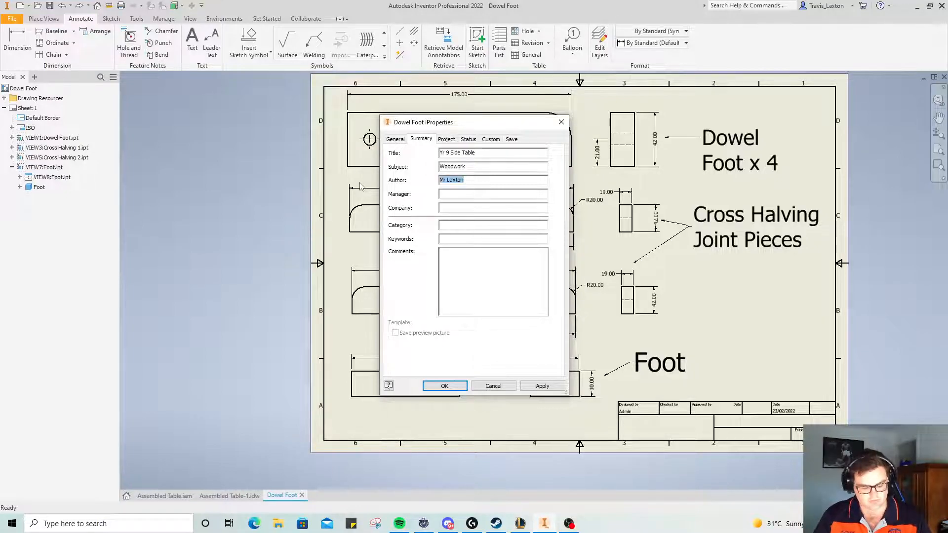
pyautogui.click(457, 197)
pyautogui.hotkey('ctrl', 'v')
# - Set the company in the iProperties summary to "Reynella East College"
pyautogui.click(453, 208)
pyautogui.write('Re')
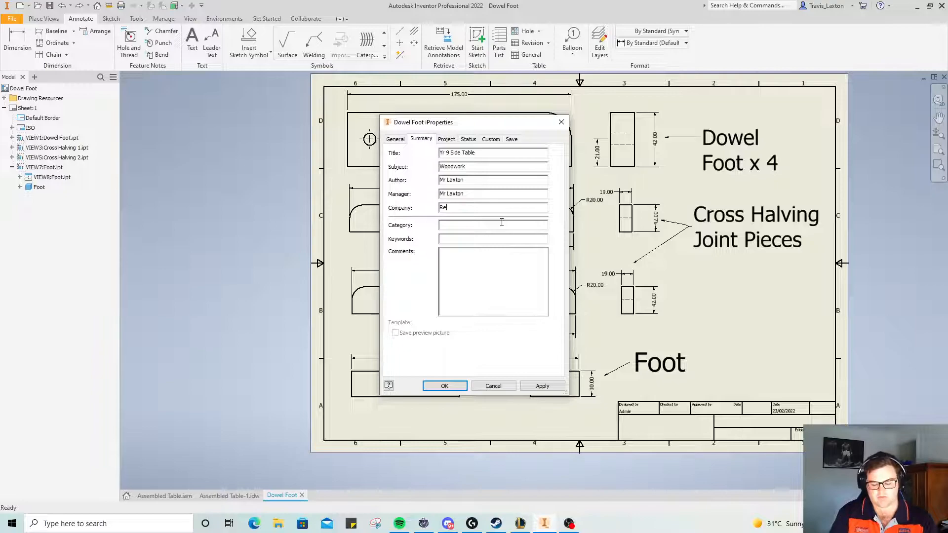
pyautogui.write('ynella East College')
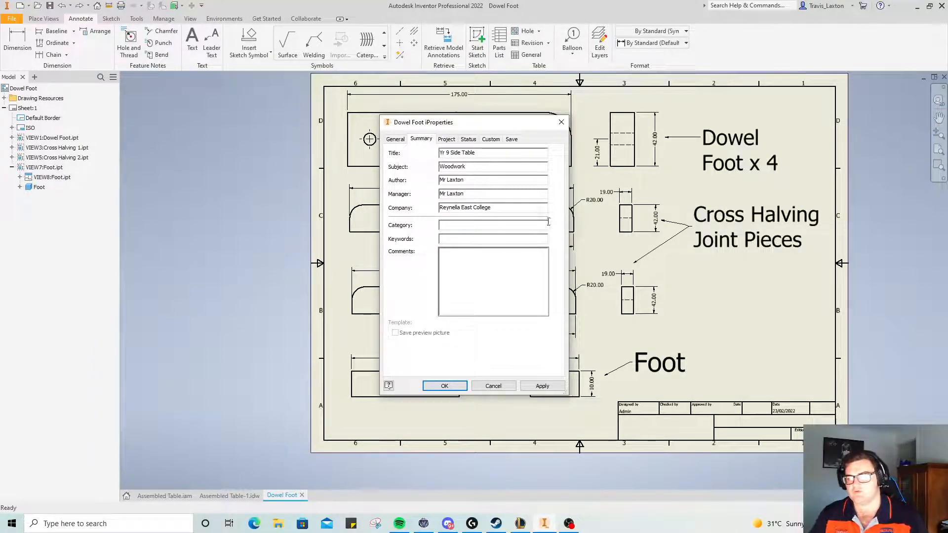
# - Copy the company name "Reynella East College" into the project properties as both the vendor and the cost center
pyautogui.moveTo(503, 207); pyautogui.dragTo(211, 196)
pyautogui.hotkey('ctrl', 'c')
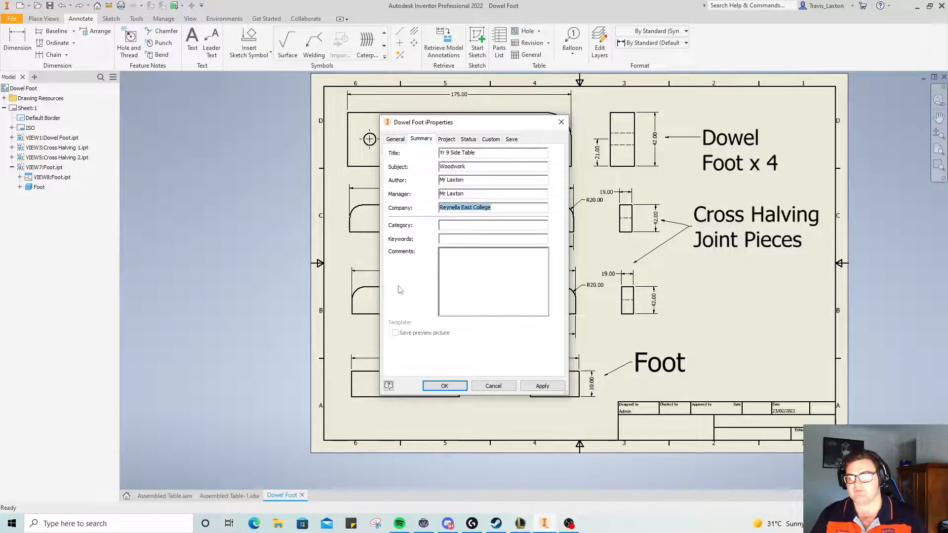
pyautogui.click(446, 139)
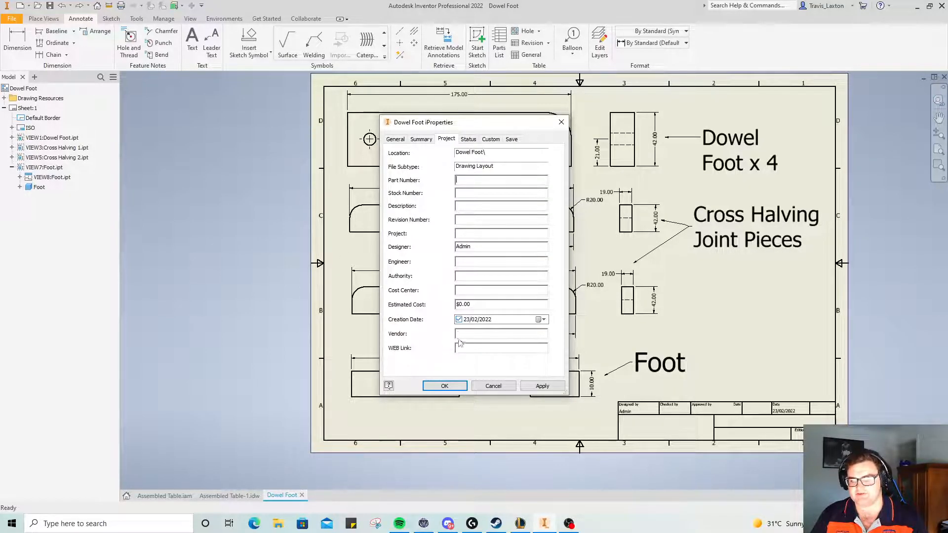
pyautogui.click(475, 334)
pyautogui.hotkey('ctrl', 'v')
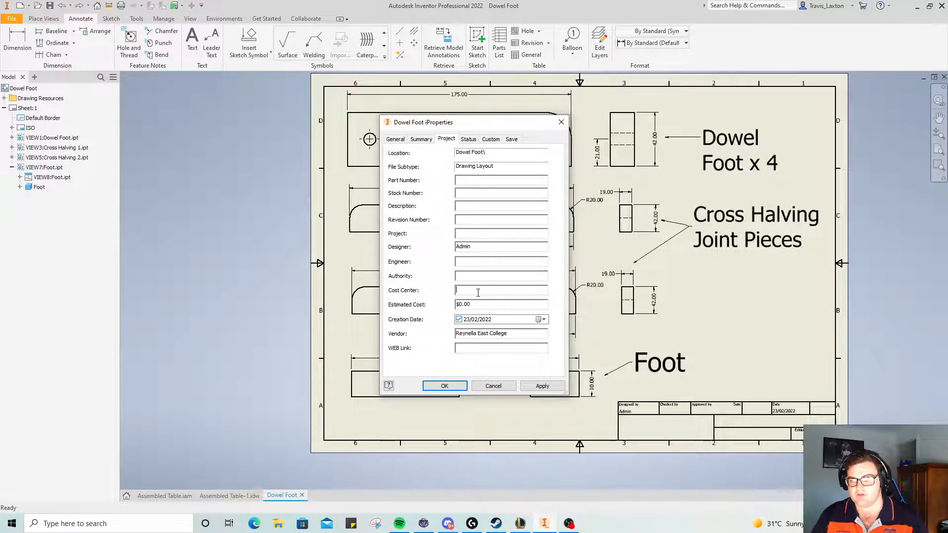
pyautogui.click(477, 291)
pyautogui.hotkey('ctrl', 'v')
# - Enter the teacher's name as the authority in the project properties, and copy it to the engineer and designer
pyautogui.moveTo(470, 304); pyautogui.dragTo(459, 304)
pyautogui.click(462, 304)
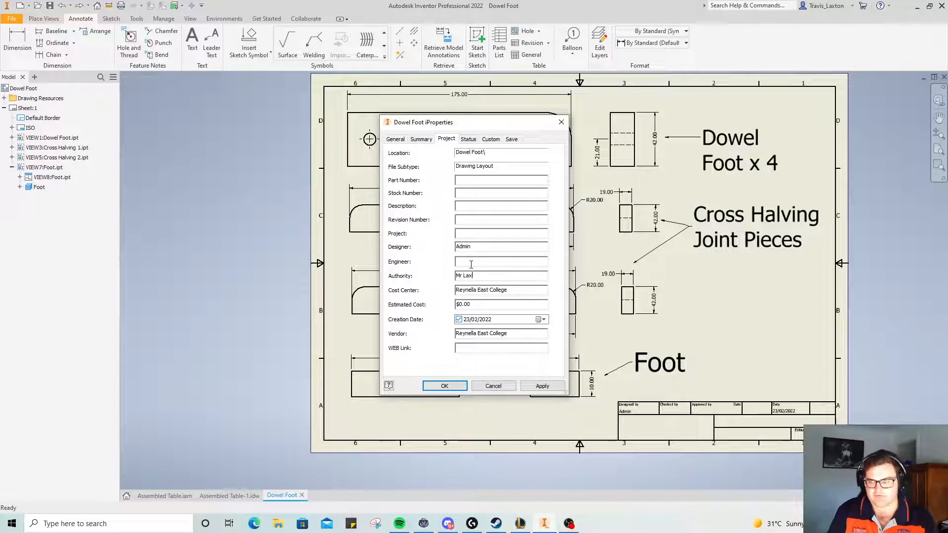
pyautogui.moveTo(501, 277); pyautogui.dragTo(274, 304)
pyautogui.hotkey('ctrl', 'c')
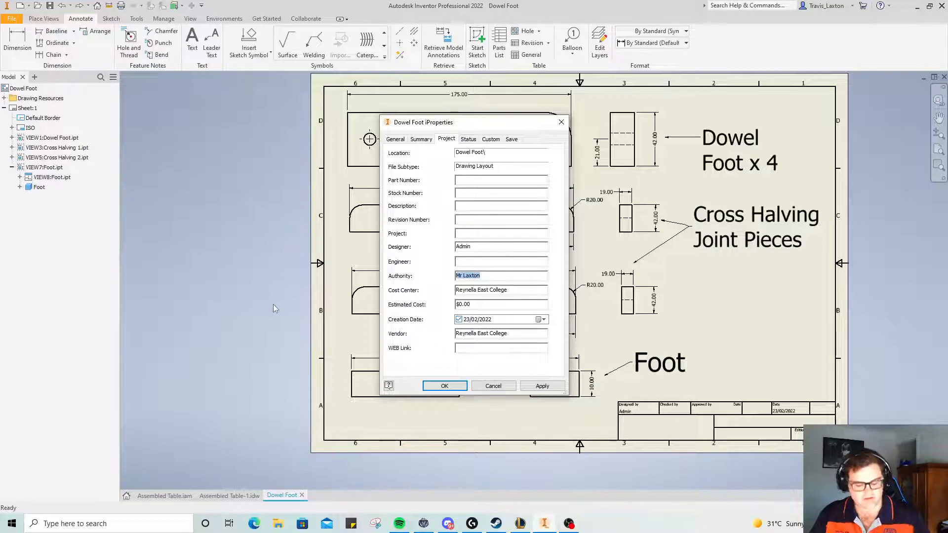
pyautogui.click(474, 262)
pyautogui.hotkey('ctrl', 'v')
pyautogui.moveTo(481, 246); pyautogui.dragTo(344, 249)
pyautogui.hotkey('ctrl', 'v')
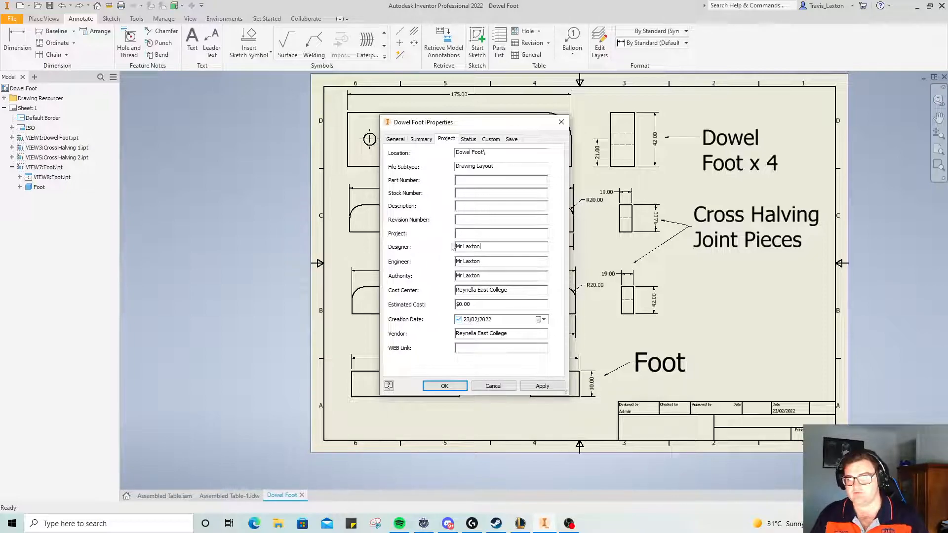
# - Set the project name to "Yr 9 Wooden Table" and the revision number to 3
pyautogui.click(488, 233)
pyautogui.write('Yr 9 Wooden Table')
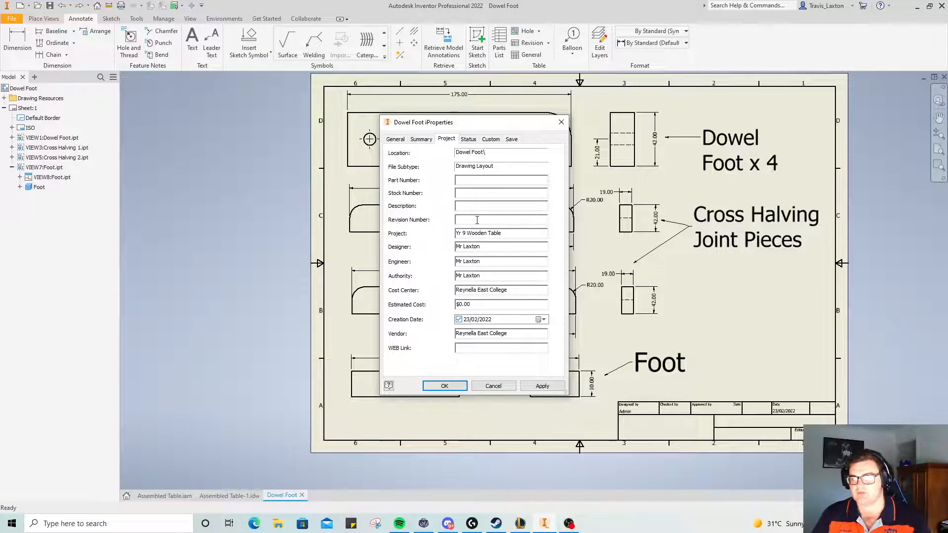
pyautogui.doubleClick(478, 220)
pyautogui.write('2')
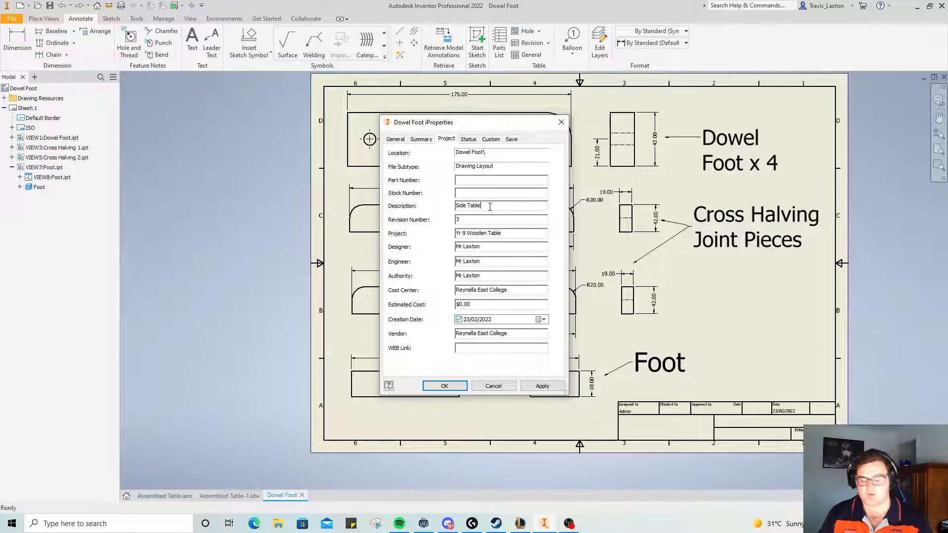
# - Complete the description as "Side Table Pieces", and set both the stock number and the part number to 1
pyautogui.write('Pie')
pyautogui.press('BackSpace')
pyautogui.write('iec')
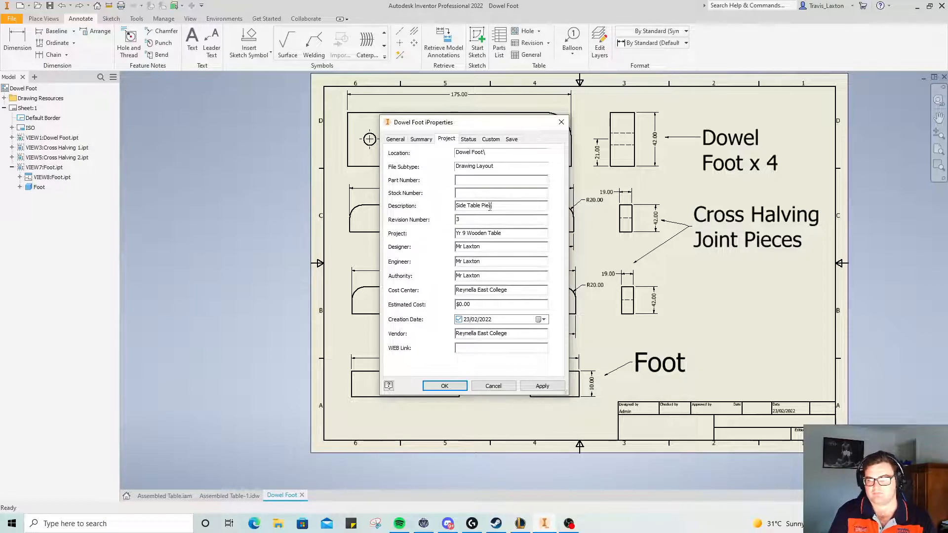
pyautogui.click(487, 193)
pyautogui.write('1')
pyautogui.click(480, 181)
pyautogui.write('1')
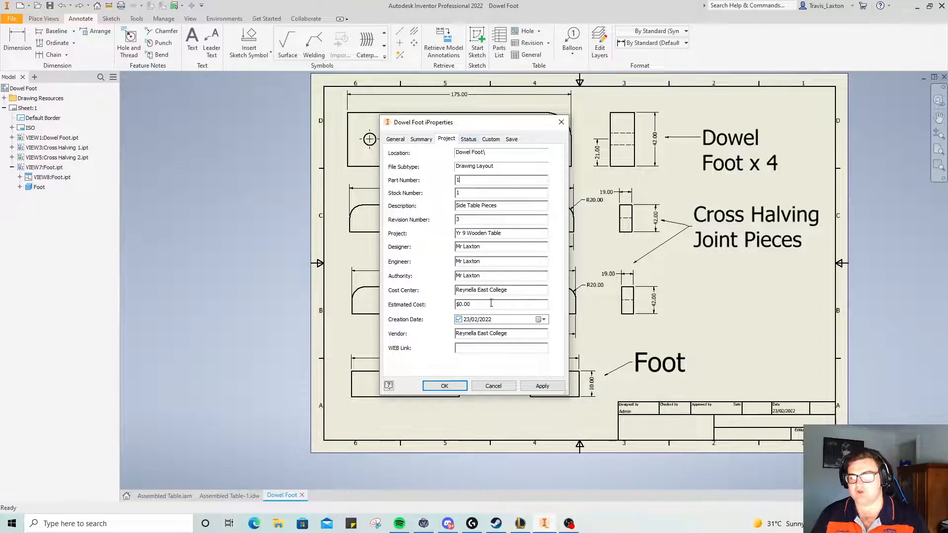
# - Set the drawing's design state to Released in its status properties
pyautogui.click(466, 140)
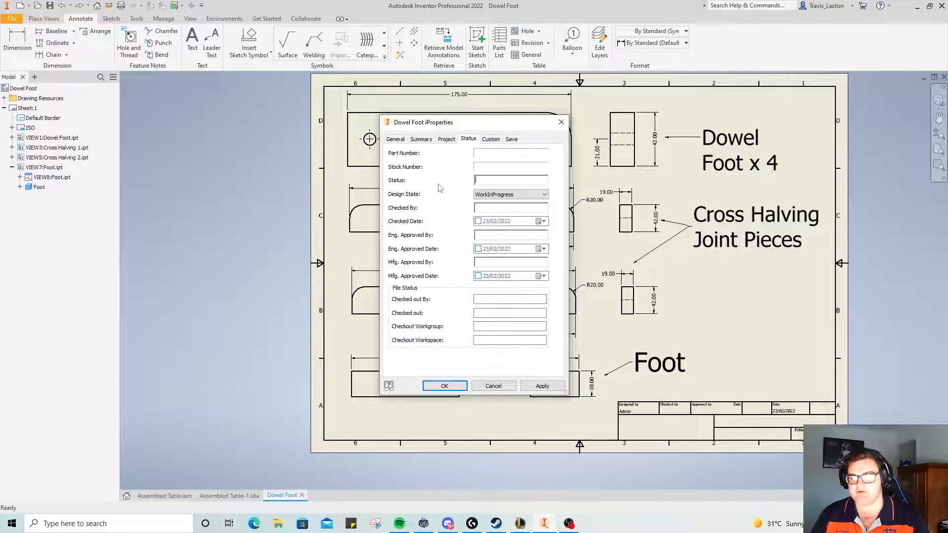
pyautogui.click(493, 183)
pyautogui.click(524, 197)
pyautogui.click(508, 216)
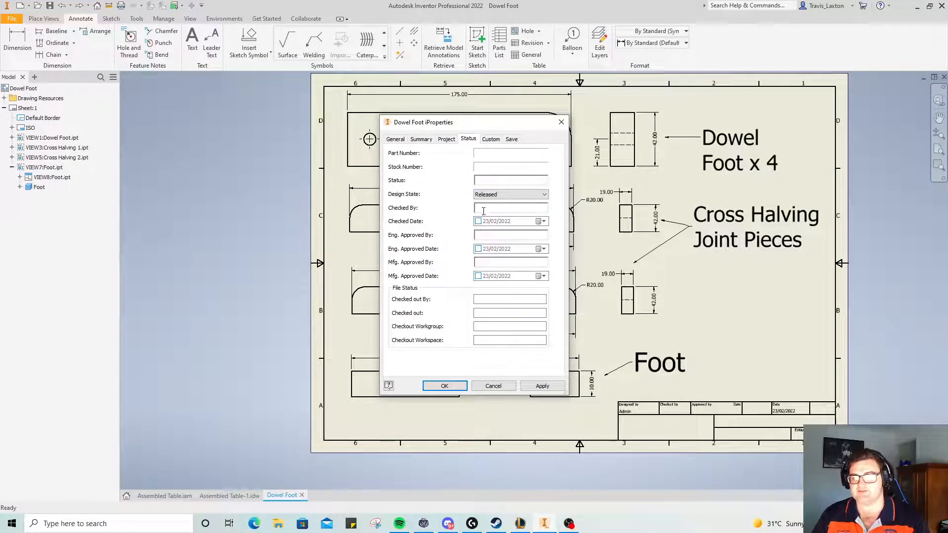
# - Enter the teacher's name as checker and engineering approver, enable both dates at 23/02/2022, and apply the iProperties to the title block
pyautogui.write('Mr Laxton')
pyautogui.click(490, 236)
pyautogui.click(478, 249)
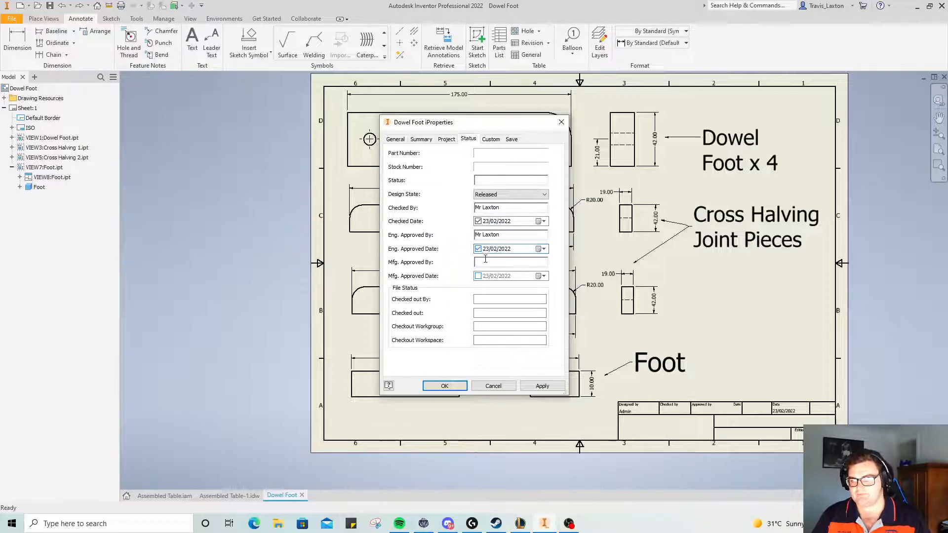
pyautogui.click(445, 386)
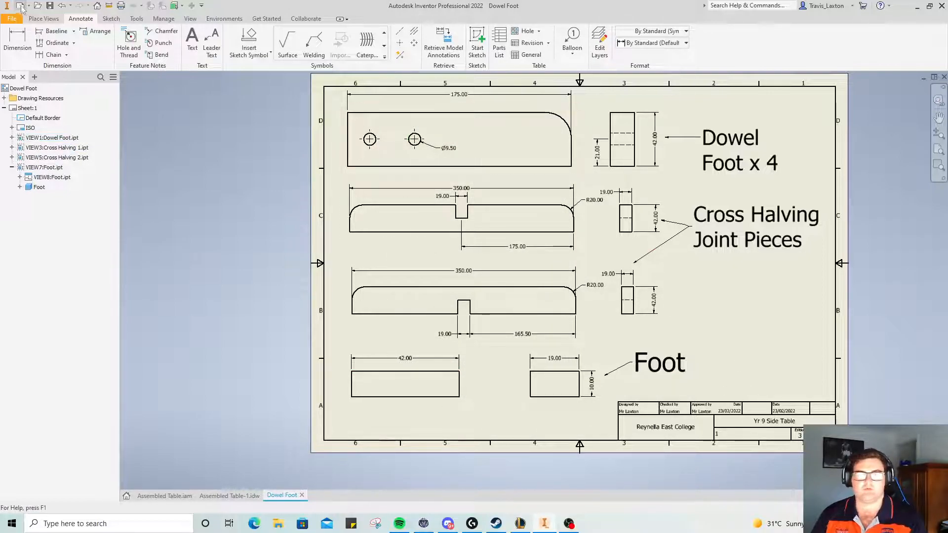
# - Save the drawing in the Youtube Side Table folder as "Cross and Dowel"
pyautogui.click(50, 7)
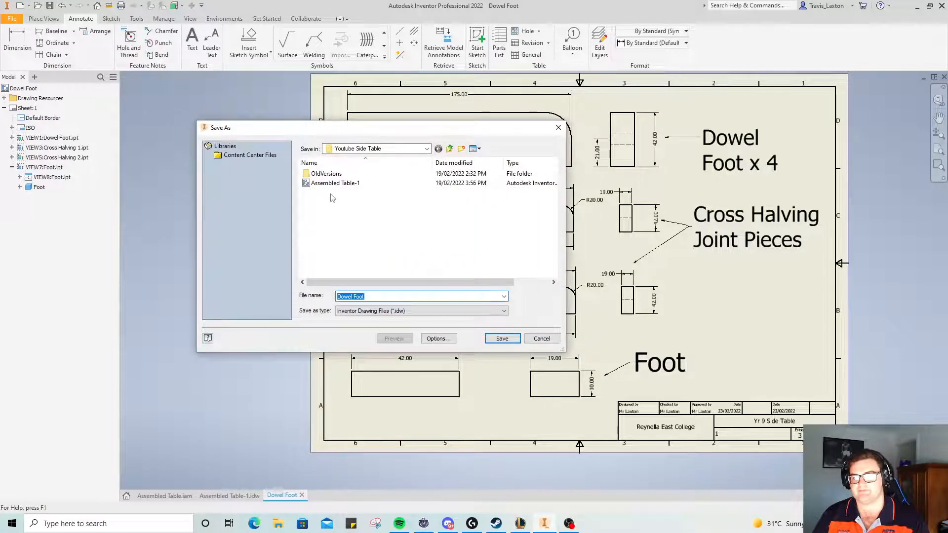
pyautogui.moveTo(384, 295); pyautogui.dragTo(320, 294)
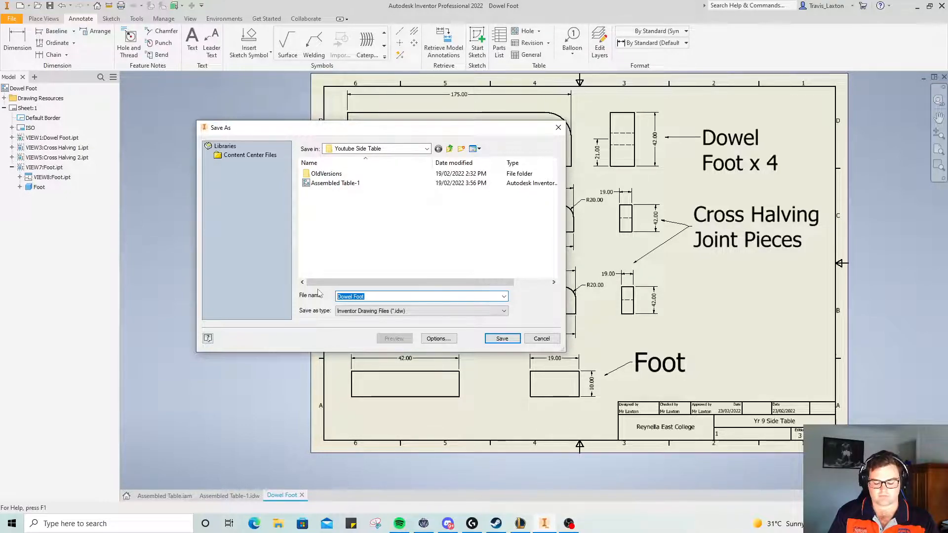
pyautogui.write('Cross Havling and ')
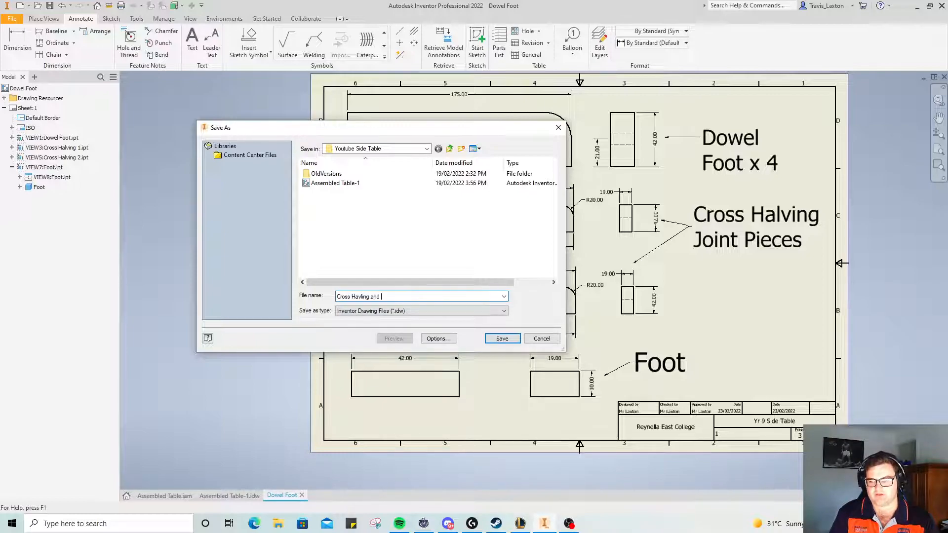
pyautogui.write('Dowell')
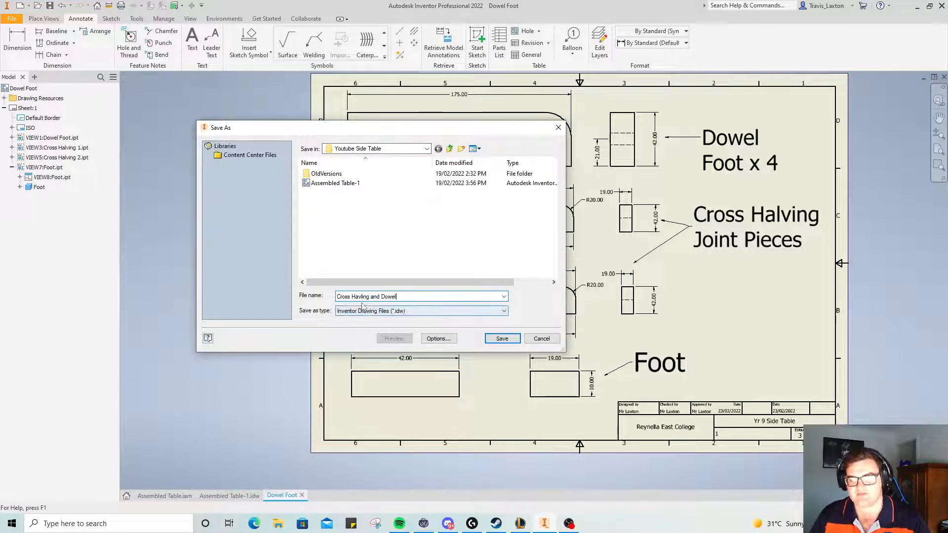
pyautogui.click(361, 296)
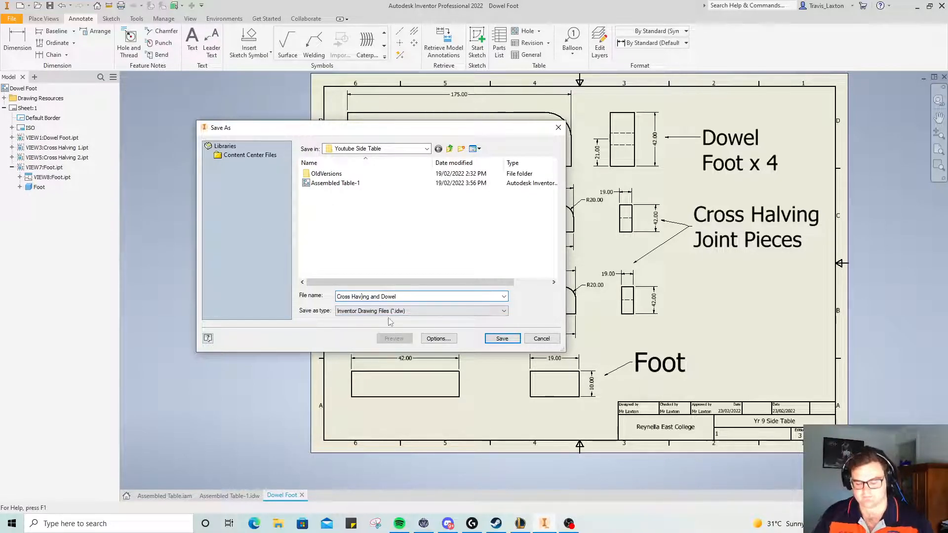
pyautogui.press('BackSpace')
pyautogui.press('Right')
pyautogui.write('v')
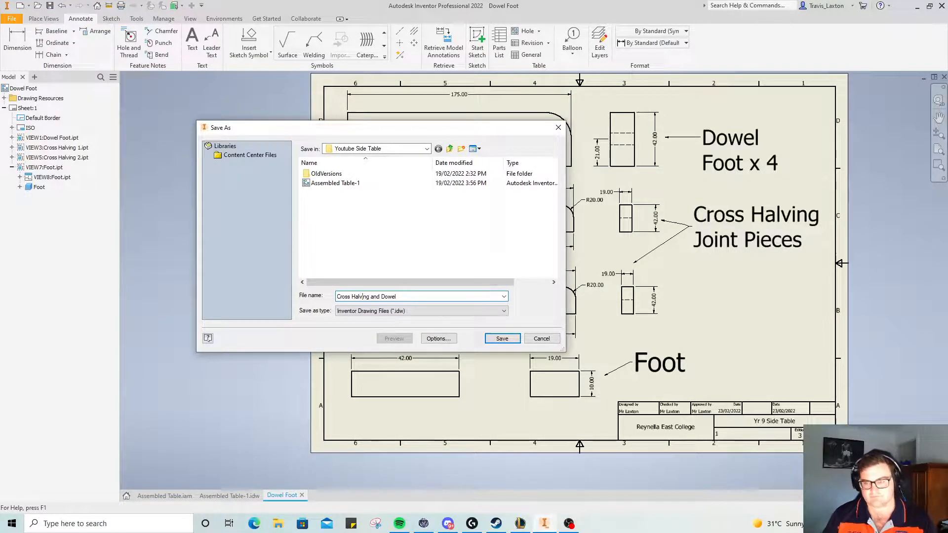
pyautogui.doubleClick(360, 297)
pyautogui.press('Delete')
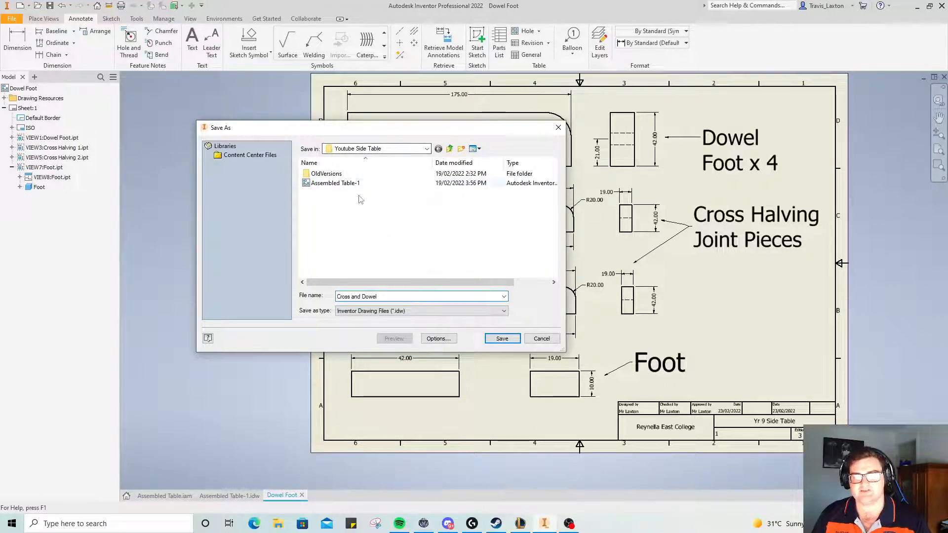
pyautogui.click(499, 338)
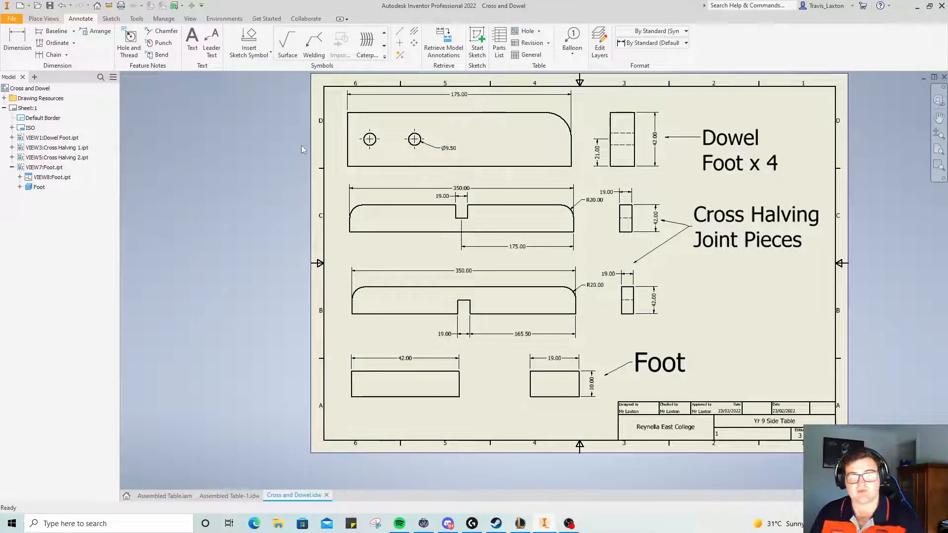
# - Export the Cross and Dowel drawing as a PDF into a new folder named "PDF"
pyautogui.click(11, 19)
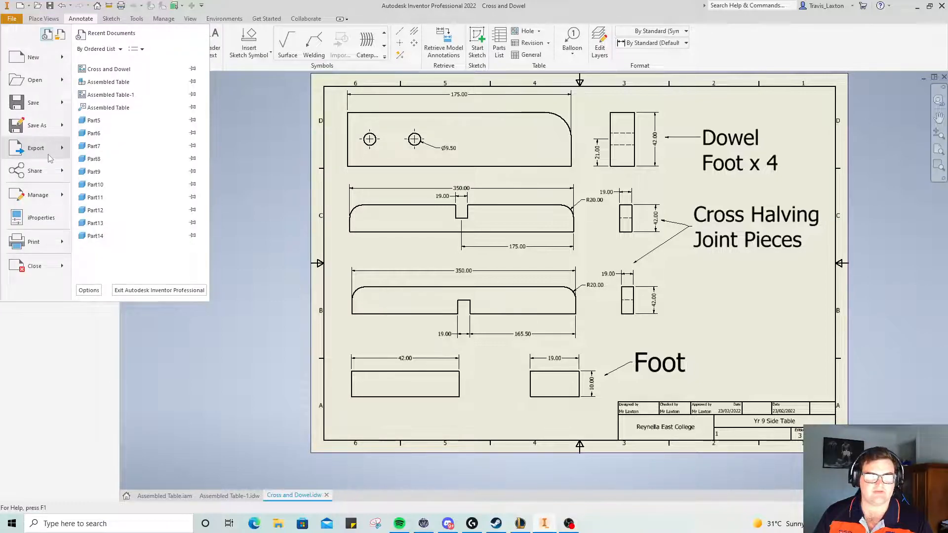
pyautogui.moveTo(52, 154)
pyautogui.click(113, 126)
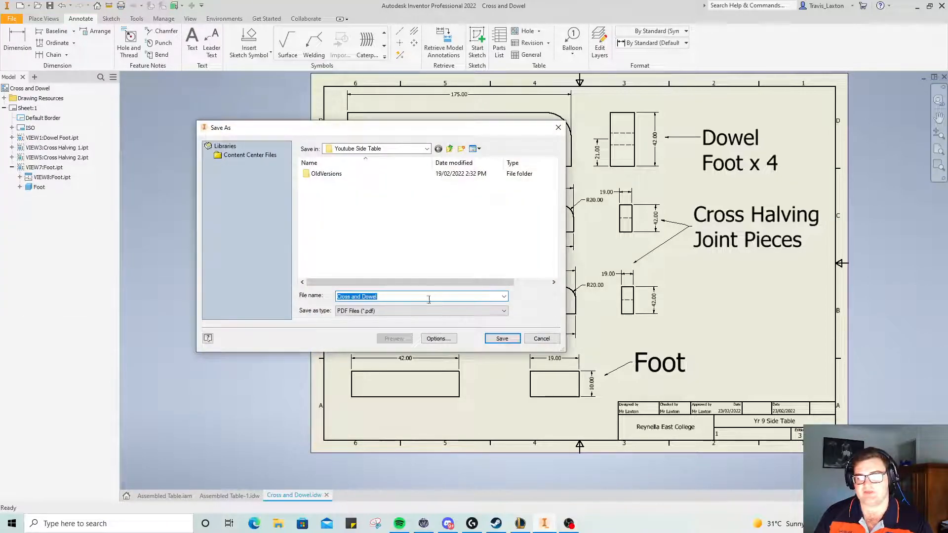
pyautogui.click(461, 148)
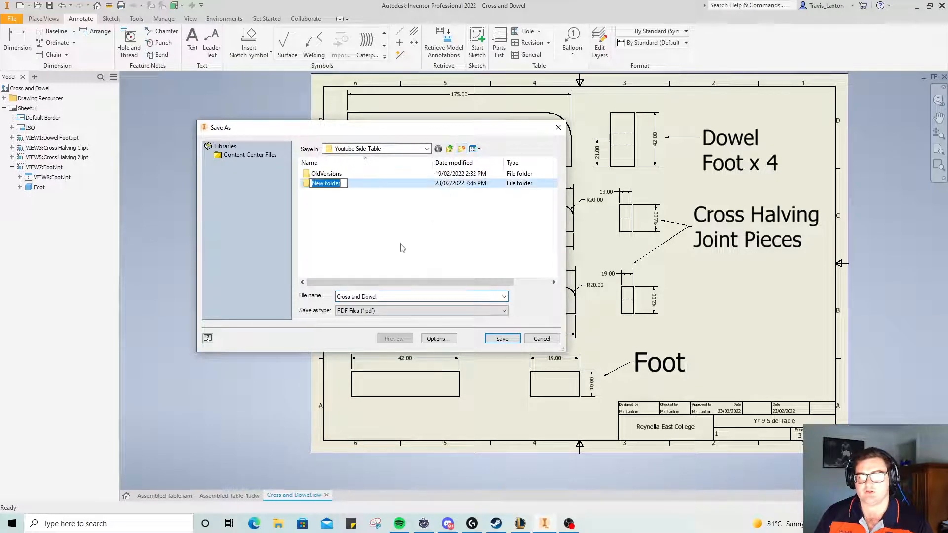
pyautogui.write('PDF')
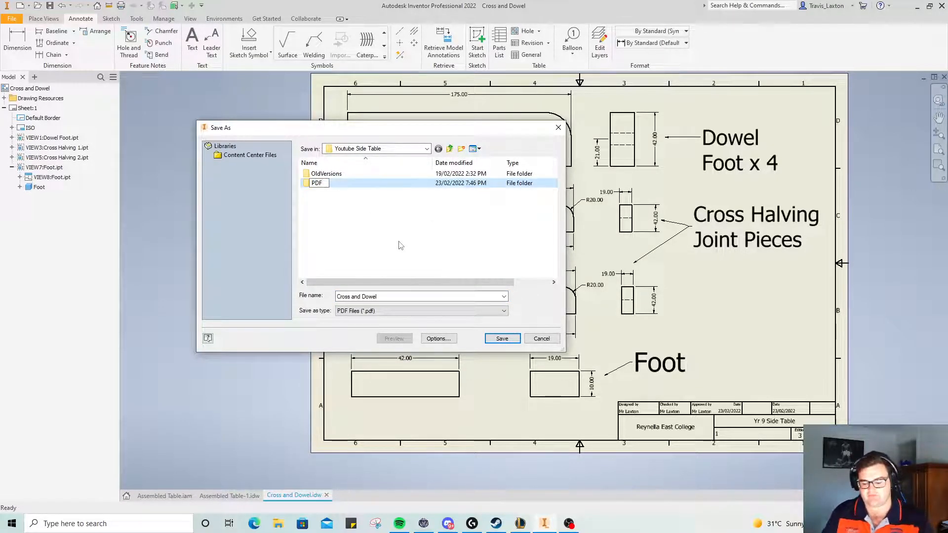
pyautogui.press('Return')
pyautogui.doubleClick(339, 183)
pyautogui.click(491, 339)
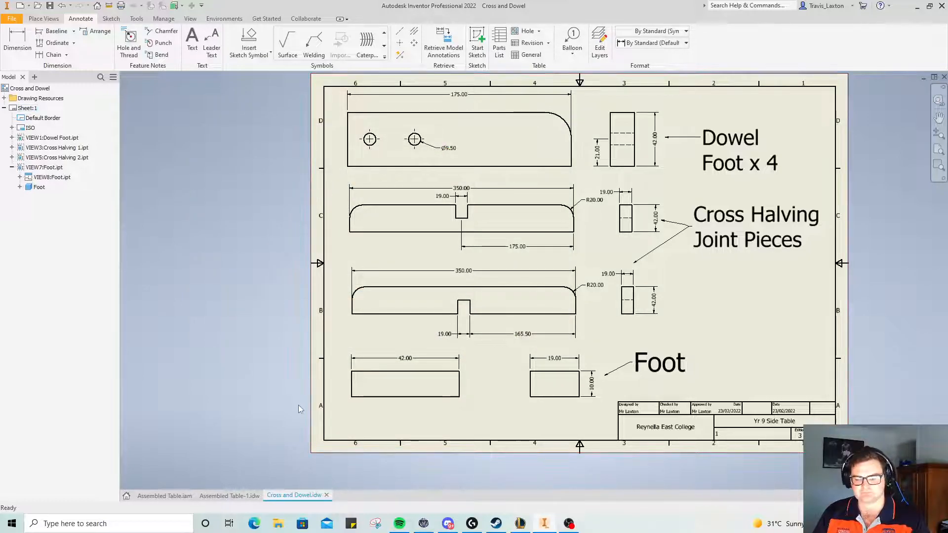
# - Export the Assembled Table-1 drawing as a PDF named "Cover page" into the PDF folder
pyautogui.click(215, 496)
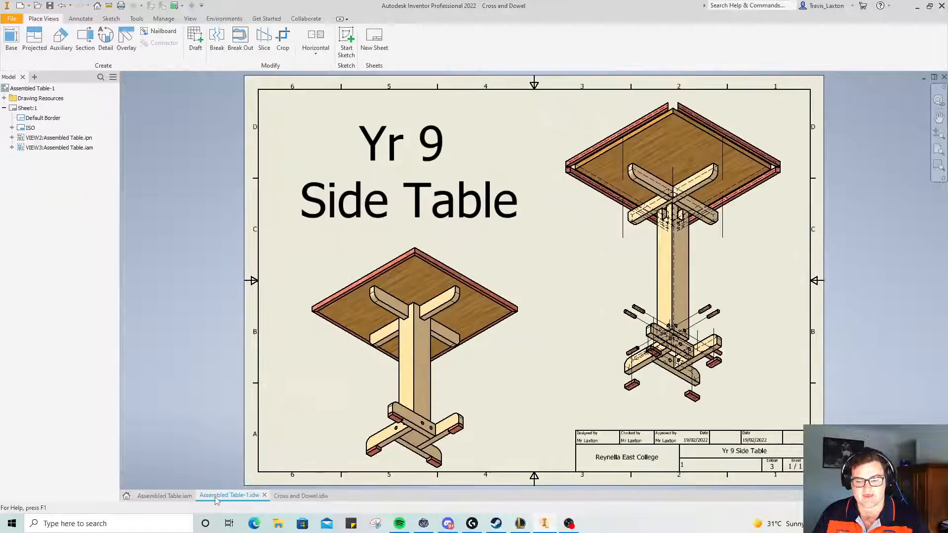
pyautogui.click(11, 19)
pyautogui.moveTo(50, 153)
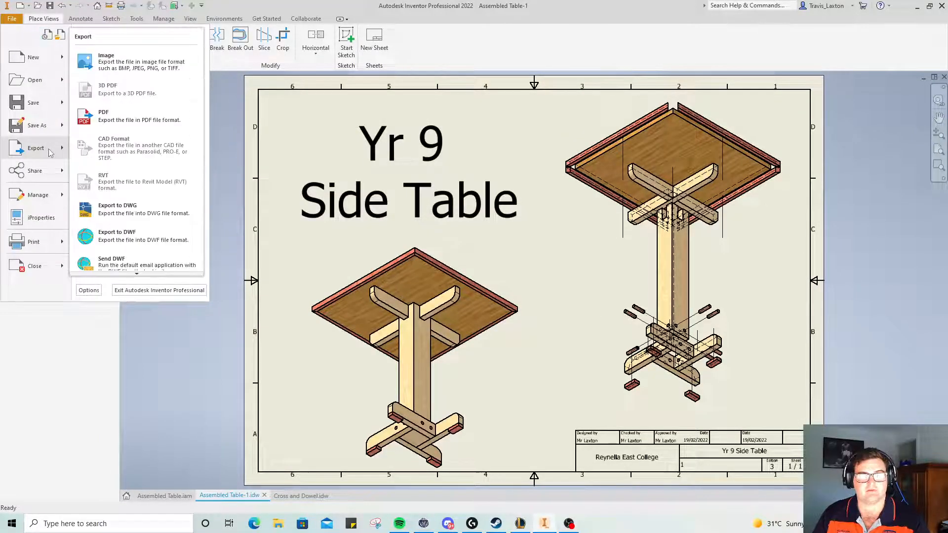
pyautogui.click(130, 119)
pyautogui.doubleClick(318, 183)
pyautogui.tripleClick(389, 295)
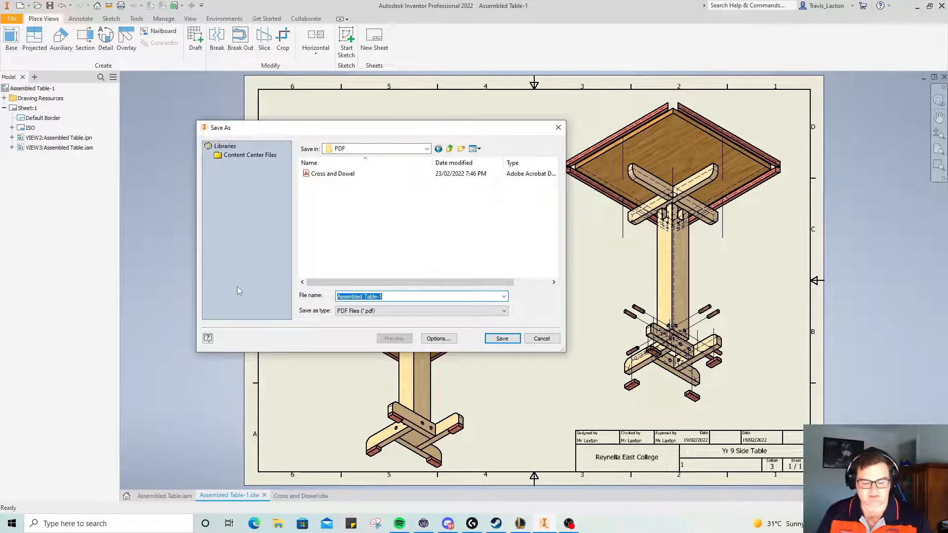
pyautogui.write('Cover page')
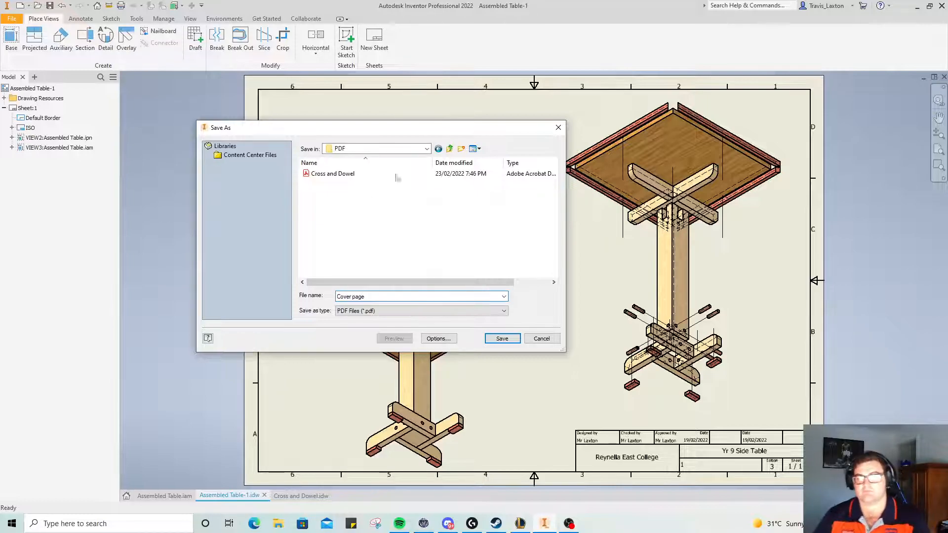
pyautogui.click(518, 341)
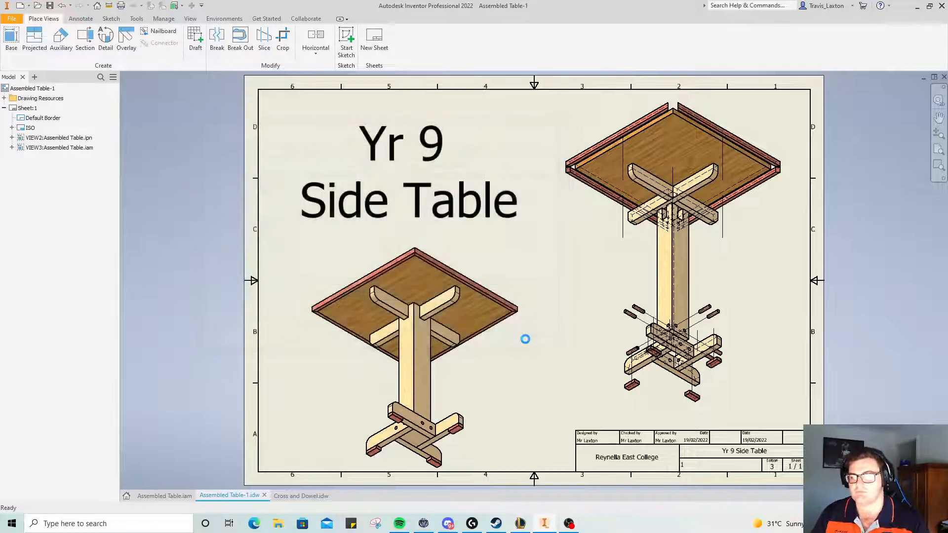
# - Create a new drawing from the metric ISO.idw template
pyautogui.click(299, 496)
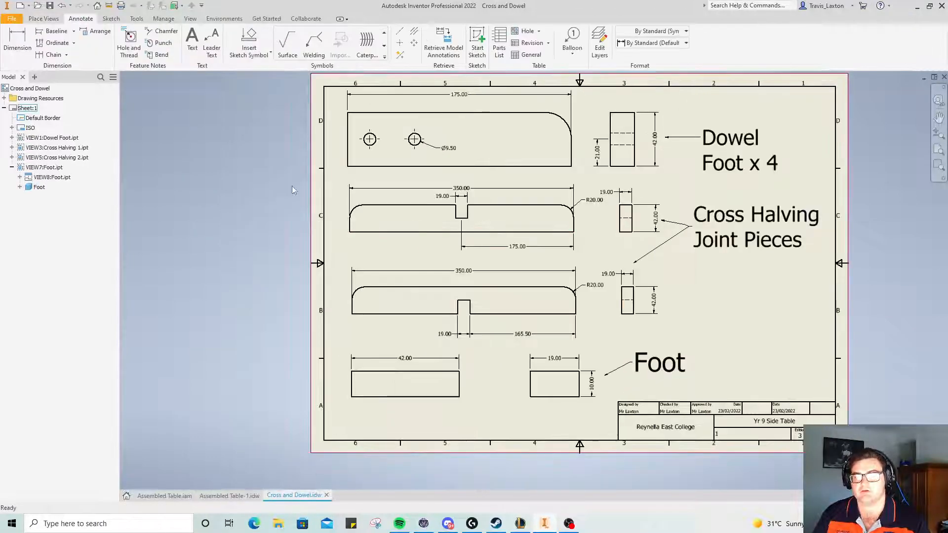
pyautogui.click(20, 6)
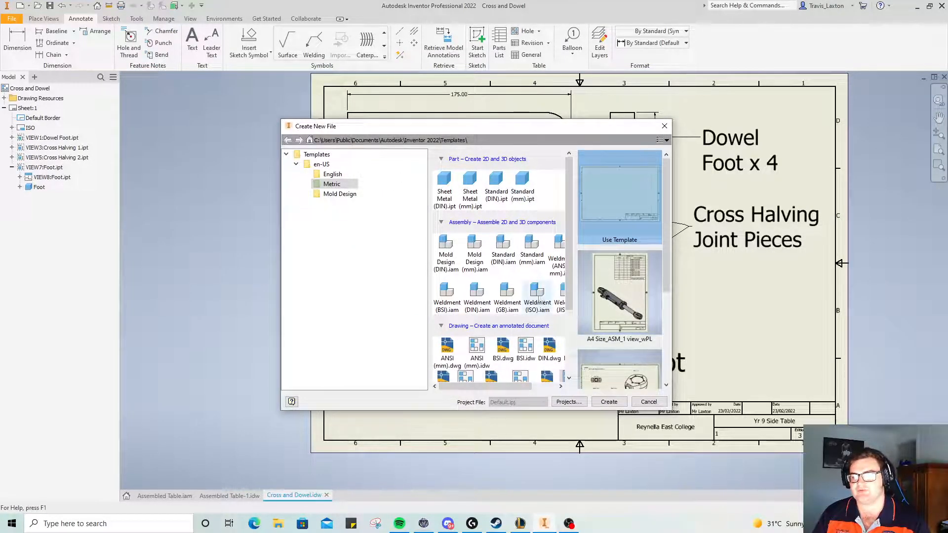
pyautogui.moveTo(484, 387); pyautogui.dragTo(500, 389)
pyautogui.scroll(-2, 540, 357)
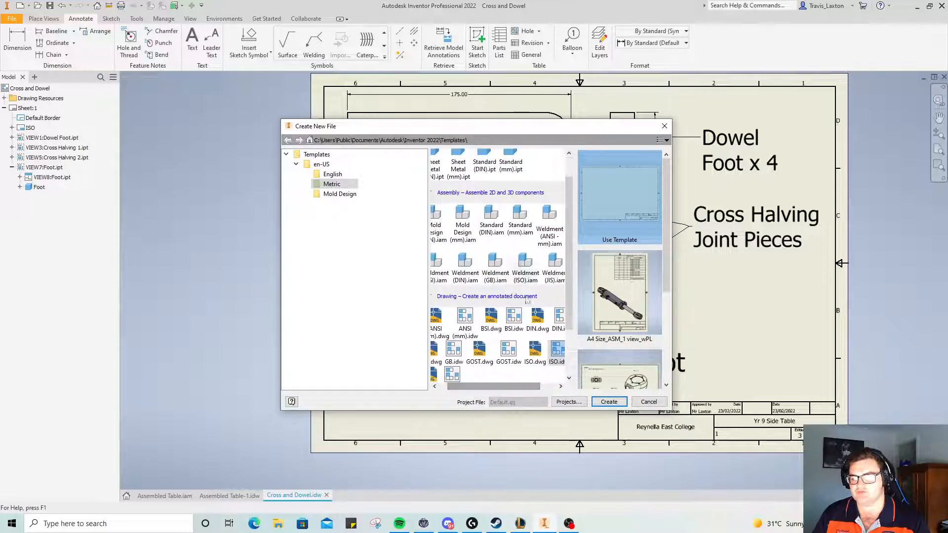
pyautogui.click(609, 401)
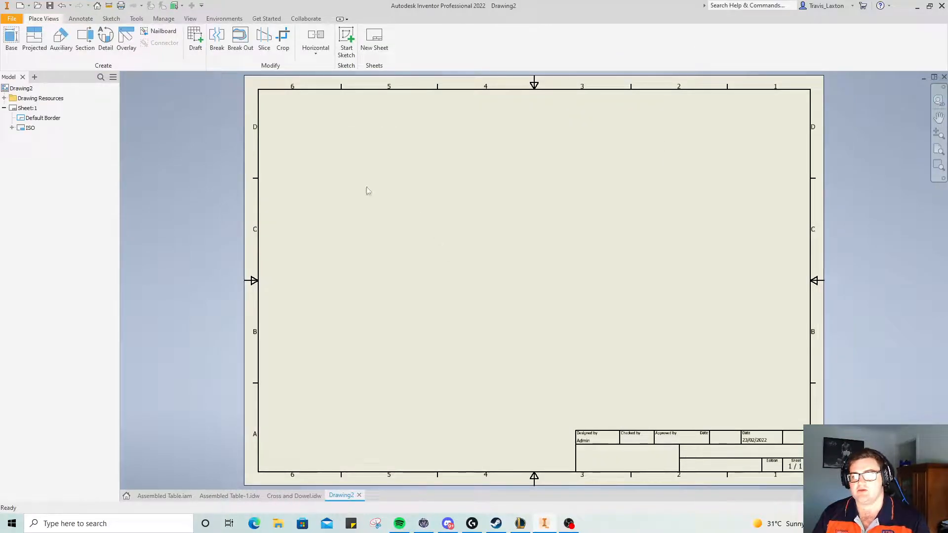
# - Set the new drawing's active standard to Default Standard (ANSI-mm) in its document settings
pyautogui.click(163, 18)
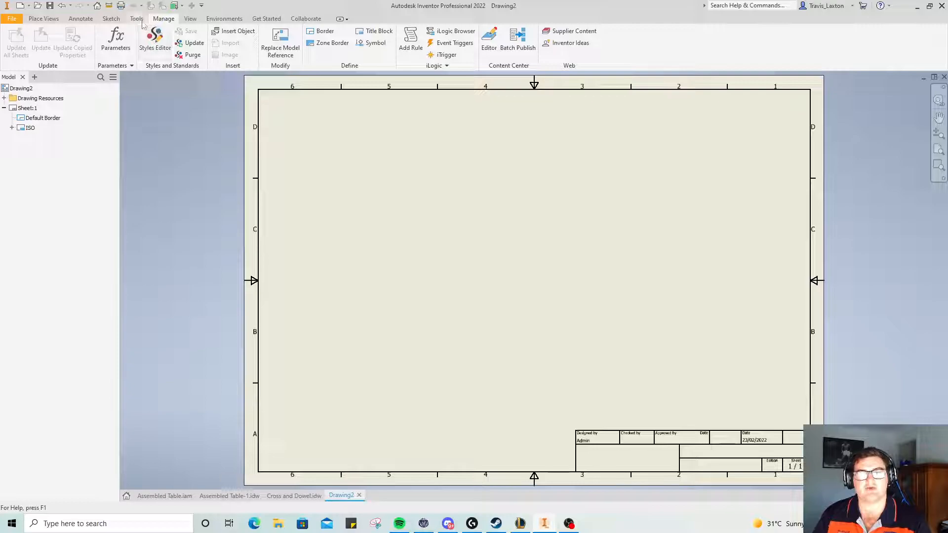
pyautogui.click(137, 19)
pyautogui.click(137, 47)
pyautogui.click(417, 177)
pyautogui.press('Escape')
pyautogui.click(415, 177)
pyautogui.click(404, 189)
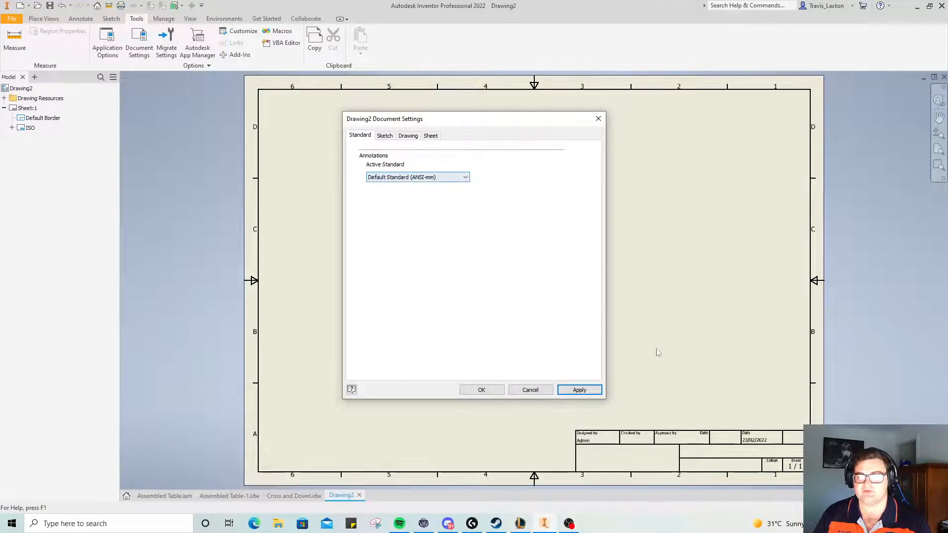
pyautogui.click(587, 392)
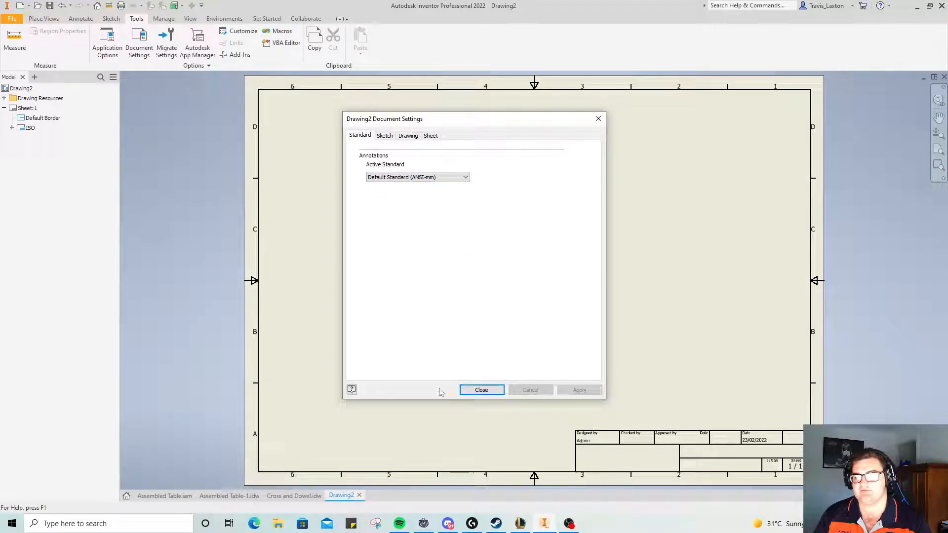
pyautogui.press('Return')
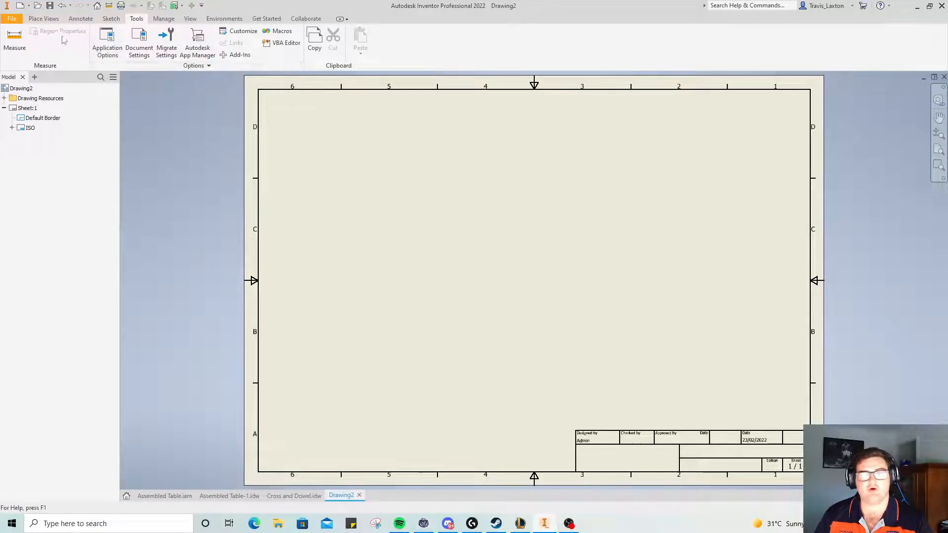
# - Start a base view on the new sheet using the Centre Column part file
pyautogui.click(43, 19)
pyautogui.click(11, 37)
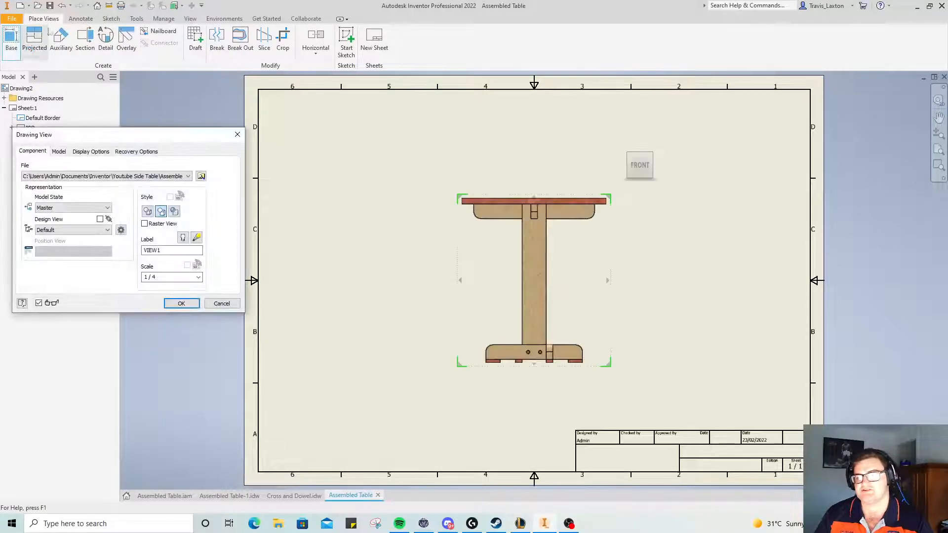
pyautogui.click(200, 176)
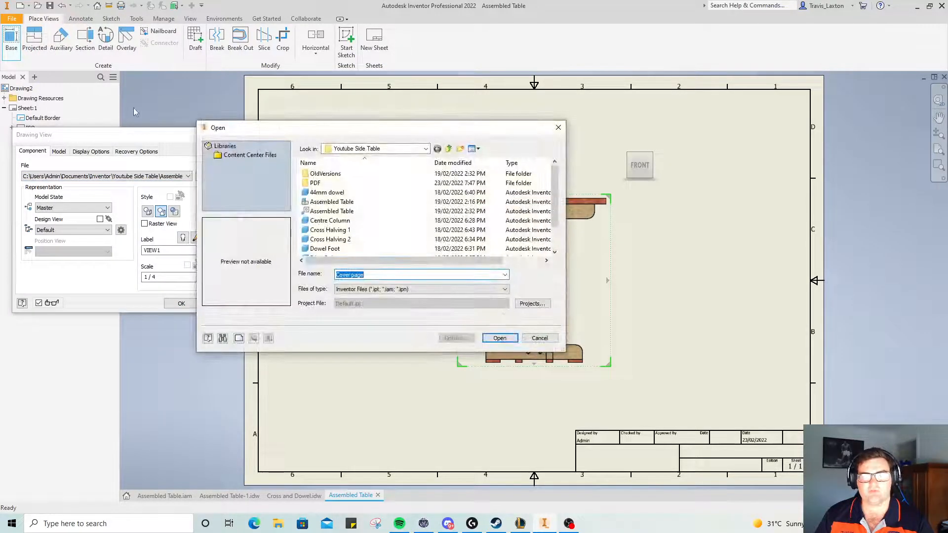
pyautogui.click(340, 220)
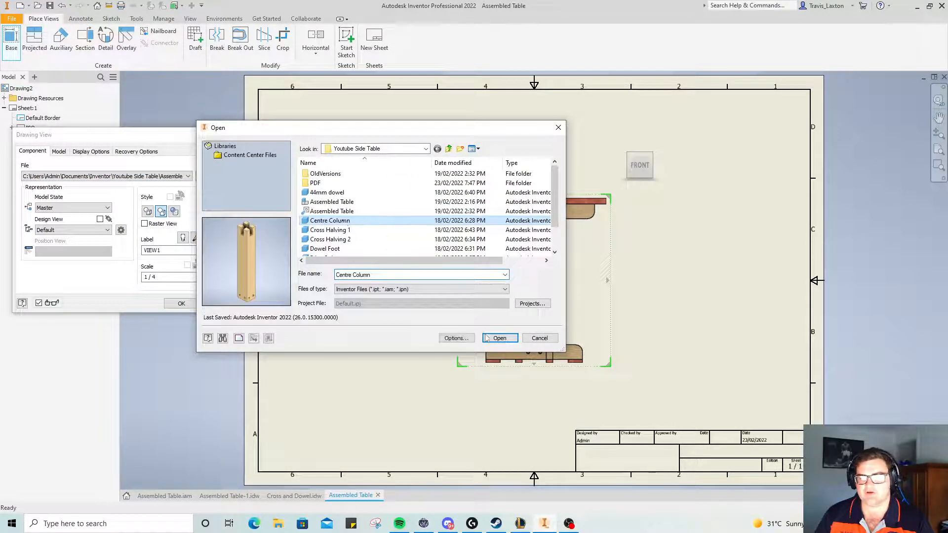
pyautogui.click(499, 338)
# - Set the Centre Column view's scale to 1/2 and position it upright near the sheet's left border
pyautogui.moveTo(529, 271); pyautogui.dragTo(305, 271)
pyautogui.doubleClick(178, 278)
pyautogui.write('2')
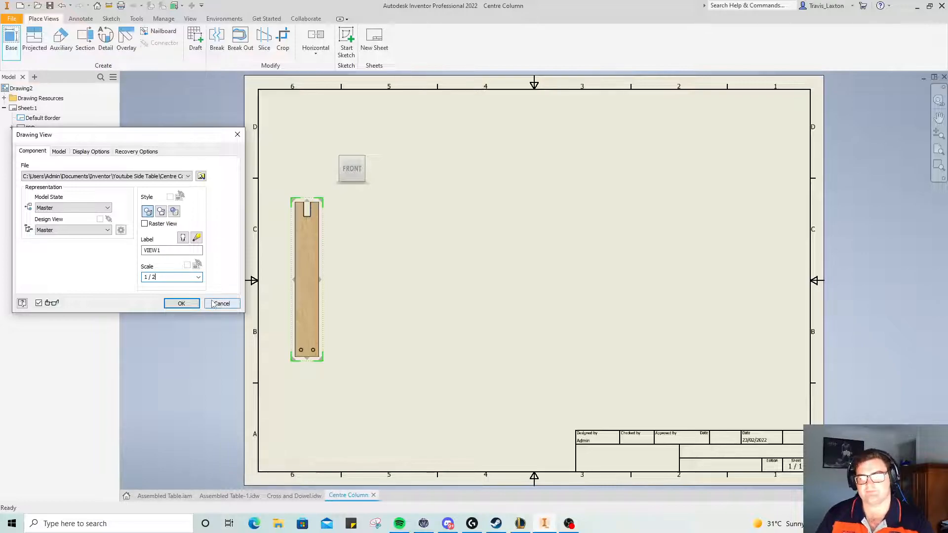
pyautogui.moveTo(316, 256); pyautogui.dragTo(306, 233)
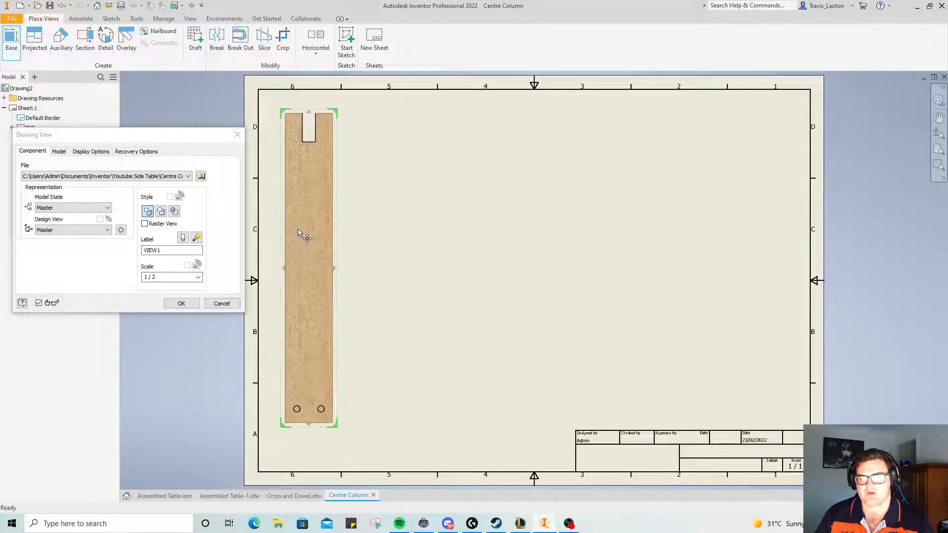
# - Try turning the Centre Column view upside down, then return it to its upright orientation
pyautogui.click(388, 87)
pyautogui.click(389, 88)
pyautogui.moveTo(305, 255); pyautogui.dragTo(322, 256)
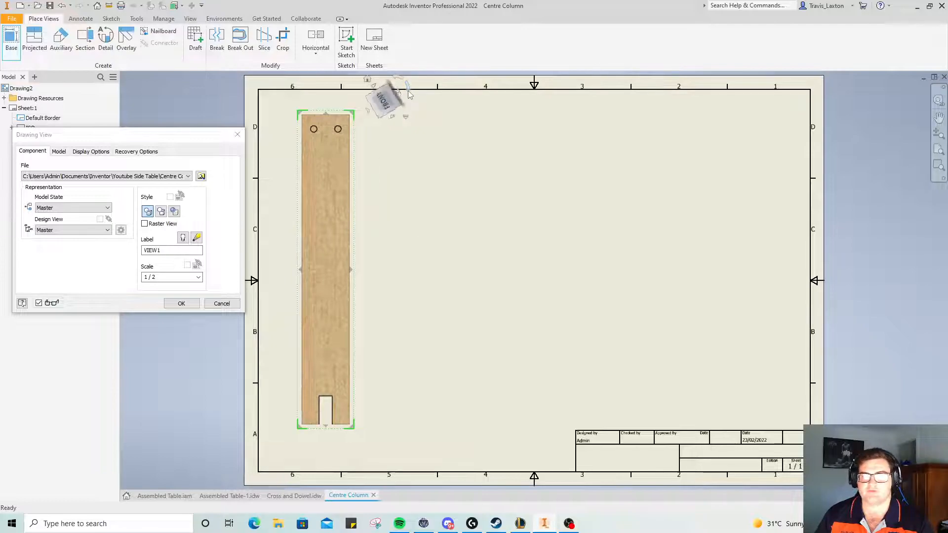
pyautogui.click(408, 91)
pyautogui.click(408, 92)
pyautogui.moveTo(340, 247); pyautogui.dragTo(323, 242)
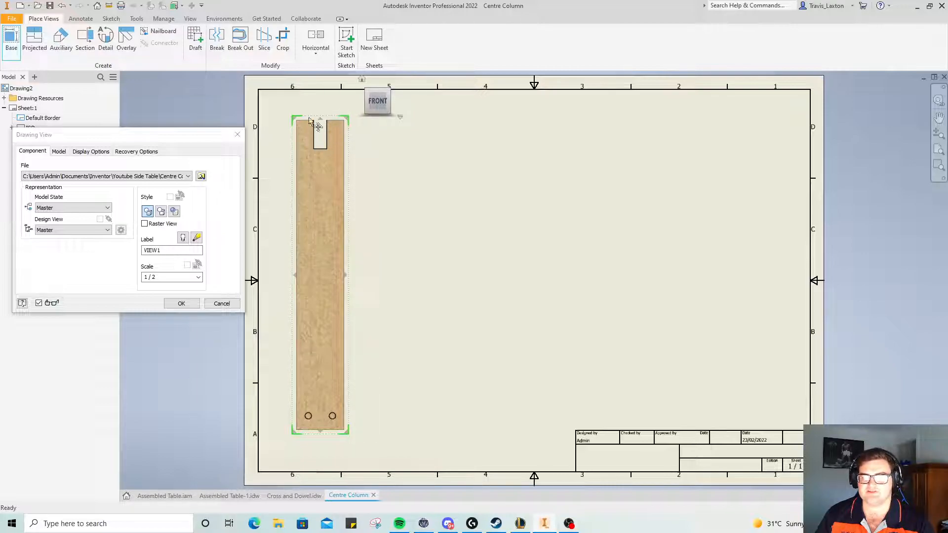
pyautogui.moveTo(317, 229); pyautogui.dragTo(435, 136)
pyautogui.click(486, 87)
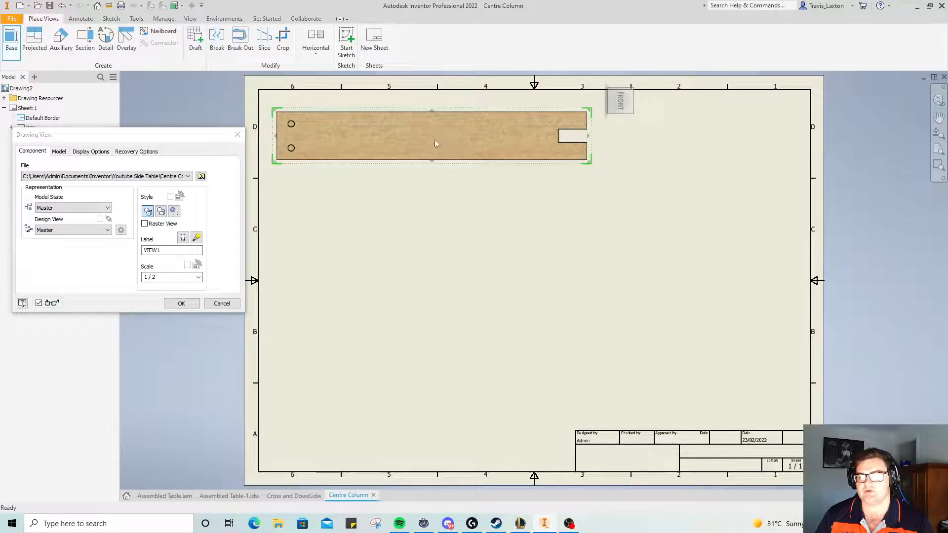
pyautogui.click(440, 235)
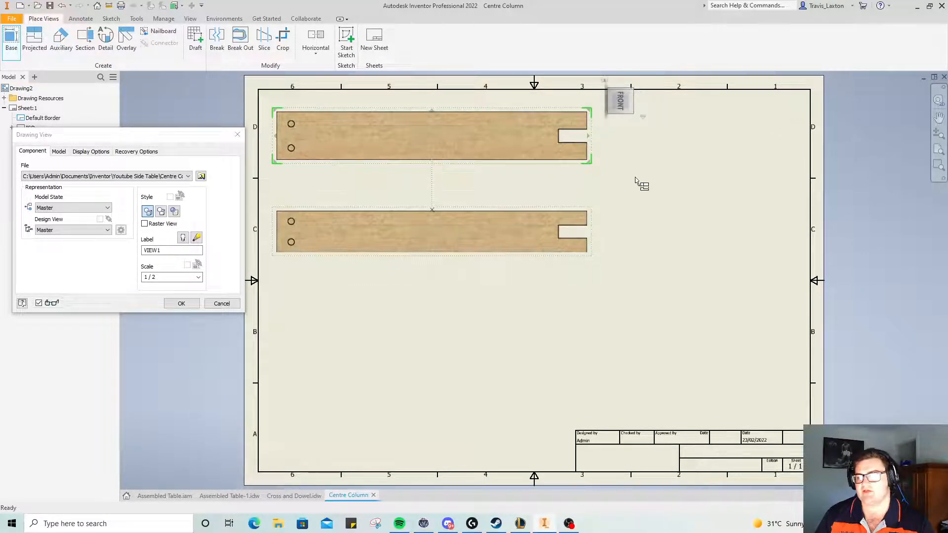
pyautogui.click(700, 144)
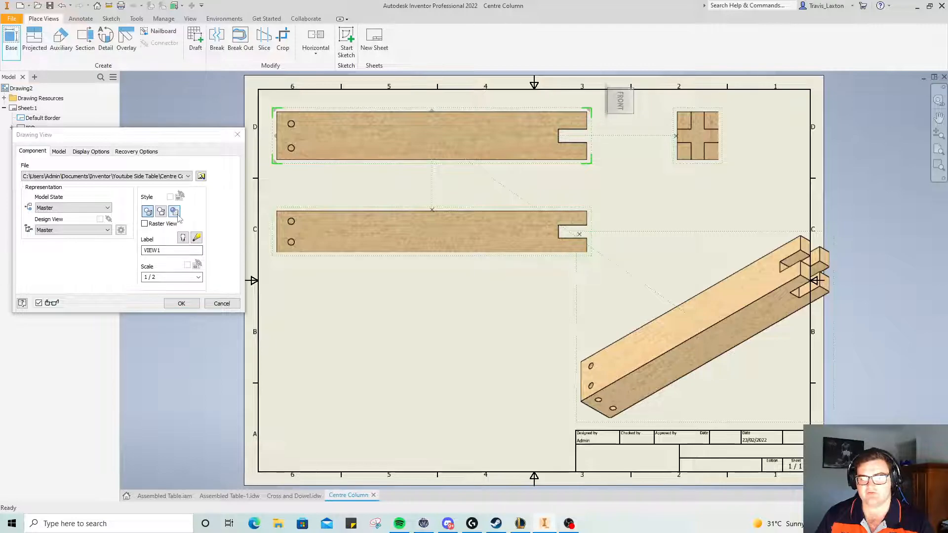
pyautogui.click(230, 305)
# - Start a new base view using the Centre Column part file and rotate the front view so the column lies horizontally
pyautogui.click(12, 40)
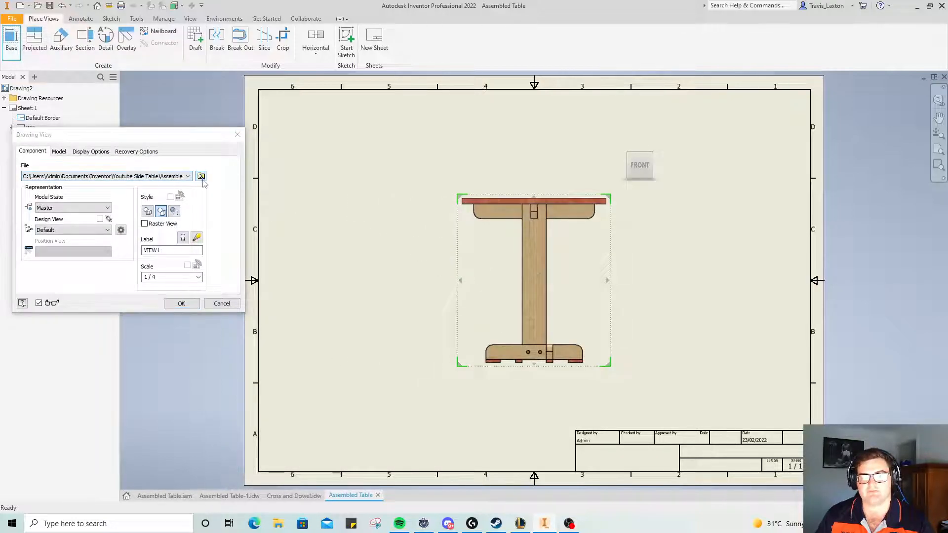
pyautogui.click(200, 176)
pyautogui.click(330, 220)
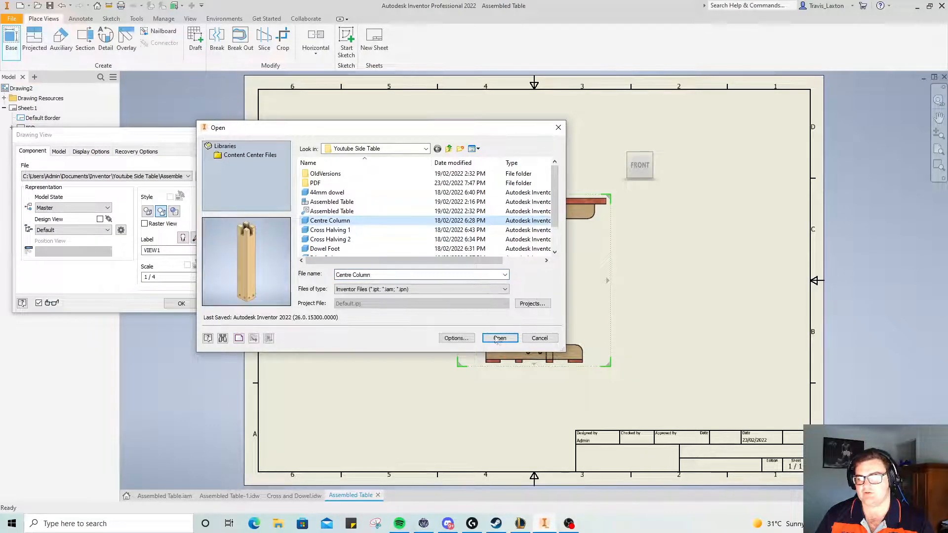
pyautogui.click(500, 338)
pyautogui.click(603, 155)
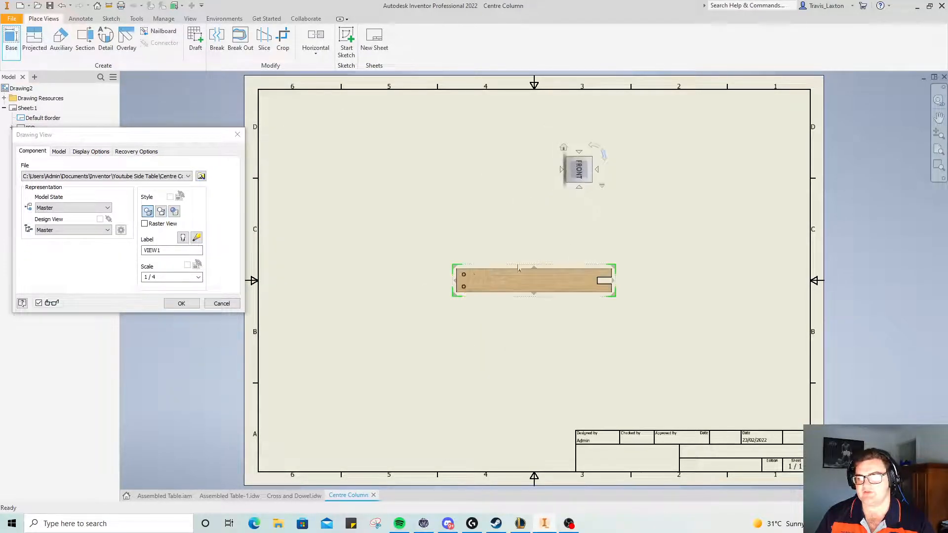
# - Set the horizontal Centre Column view's scale to 1/2 and position it in the sheet's upper-left area
pyautogui.click(181, 276)
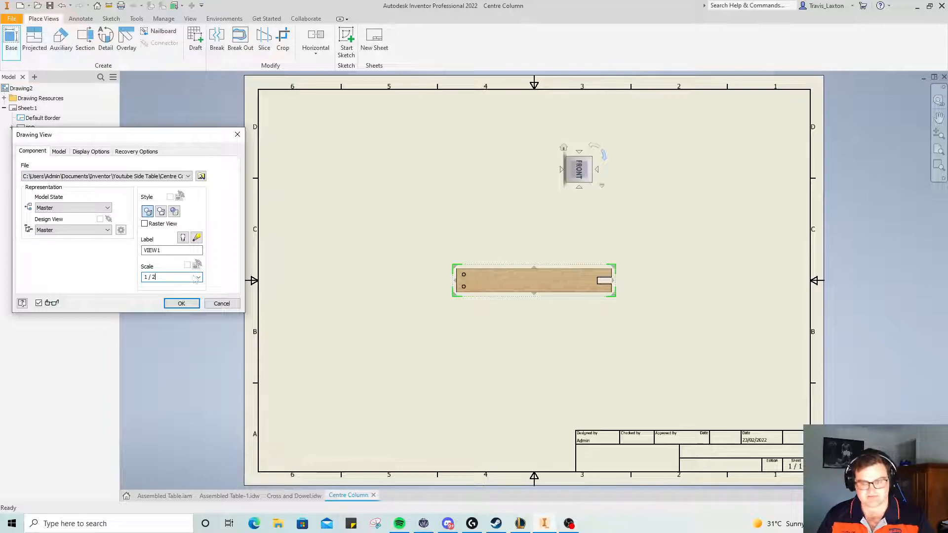
pyautogui.write('1 / 2')
pyautogui.moveTo(517, 285); pyautogui.dragTo(412, 148)
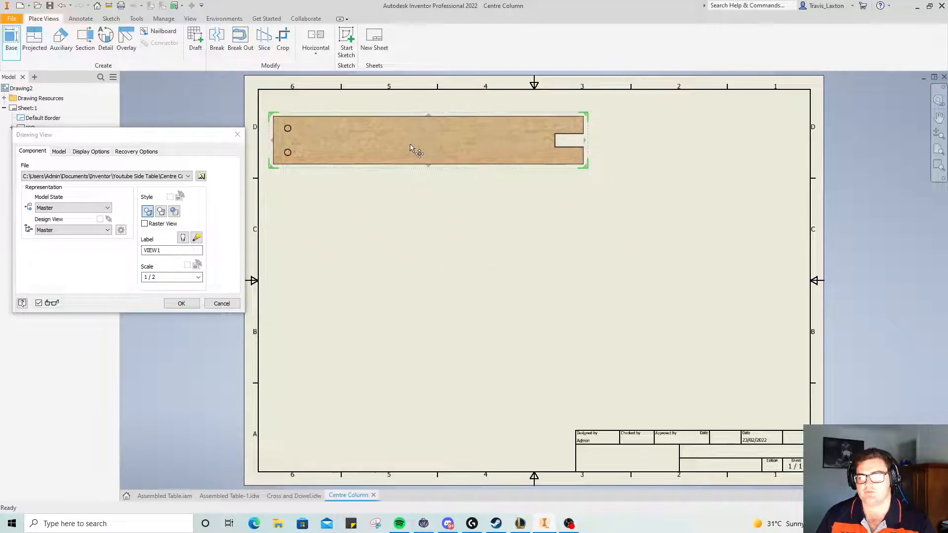
# - Add projected views of the Centre Column below and to the right of the base view, and create all three views
pyautogui.click(412, 148)
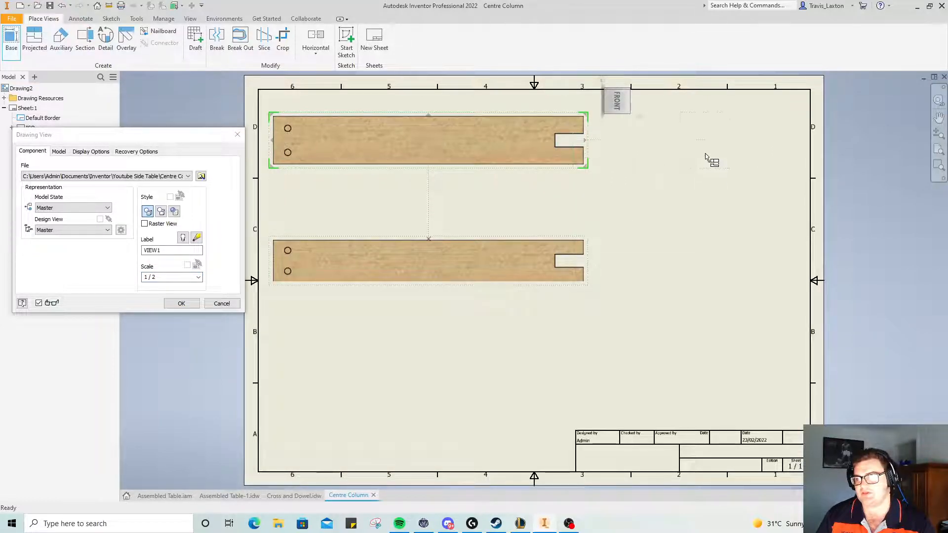
pyautogui.click(706, 153)
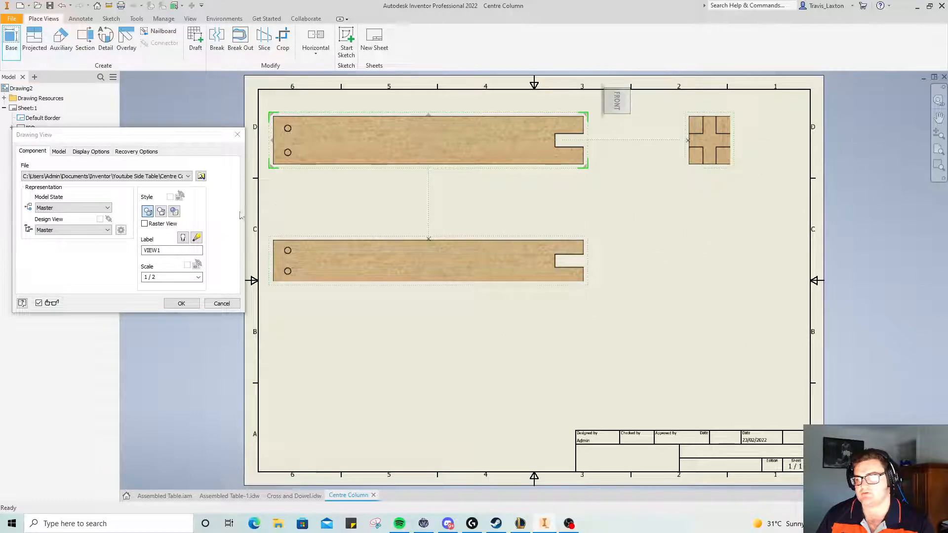
pyautogui.click(182, 304)
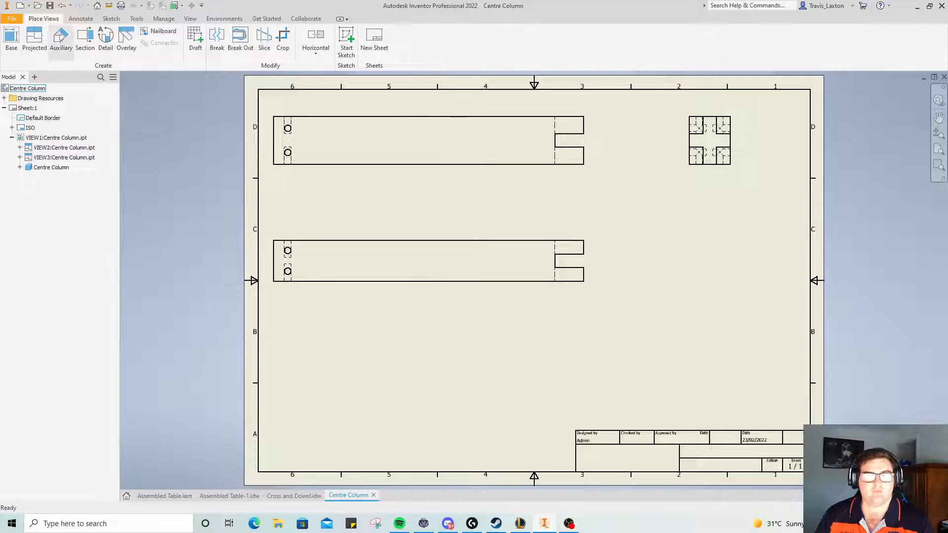
# - Start a second Centre Column base view, orient it isometrically, and position it below the end view
pyautogui.click(11, 39)
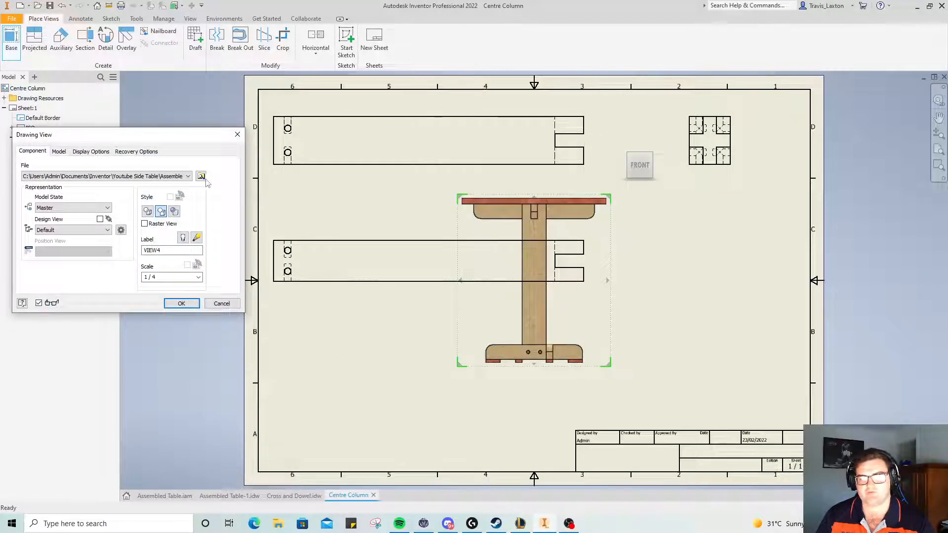
pyautogui.click(201, 177)
pyautogui.click(345, 220)
pyautogui.click(499, 338)
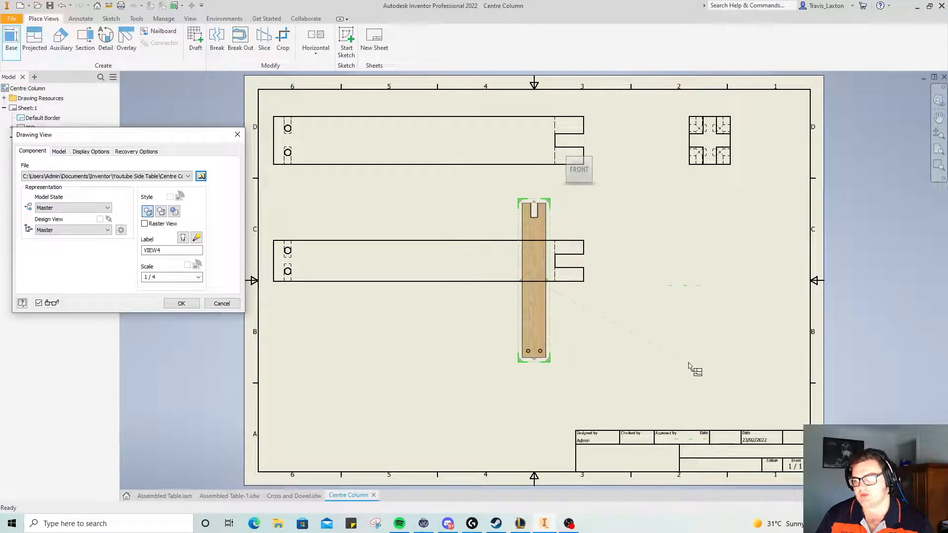
pyautogui.click(569, 162)
pyautogui.moveTo(563, 265)
pyautogui.mouseDown()
pyautogui.moveTo(687, 307)
pyautogui.moveTo(751, 349)
pyautogui.moveTo(723, 362)
pyautogui.mouseUp()
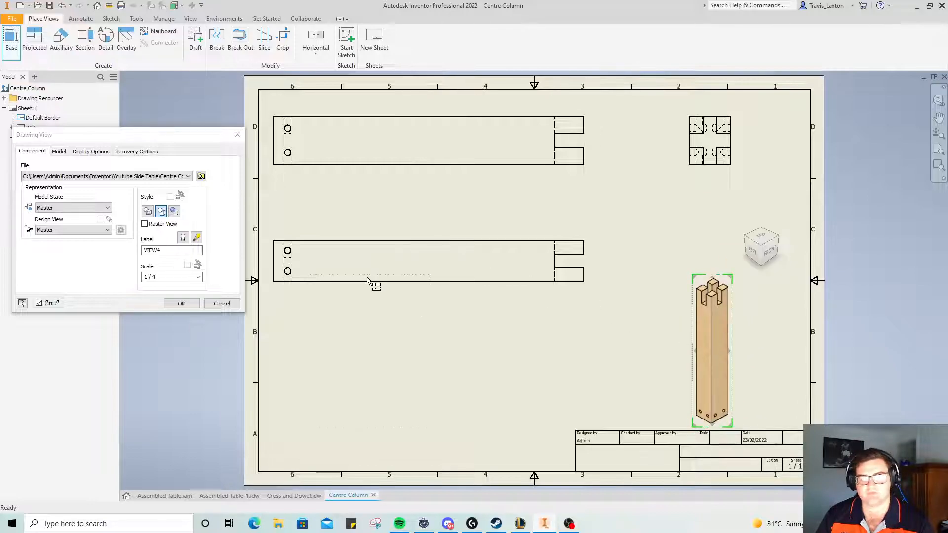
# - Set the isometric view's scale to 1/3 with shading and hidden lines, create it, and align it beneath the end view
pyautogui.doubleClick(167, 277)
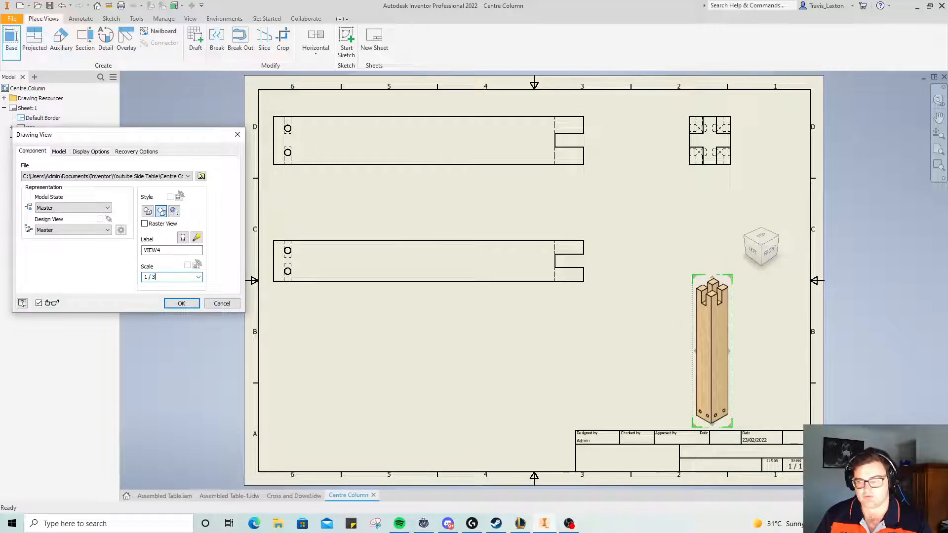
pyautogui.moveTo(706, 355); pyautogui.dragTo(708, 316)
pyautogui.click(175, 212)
pyautogui.click(161, 211)
pyautogui.click(181, 303)
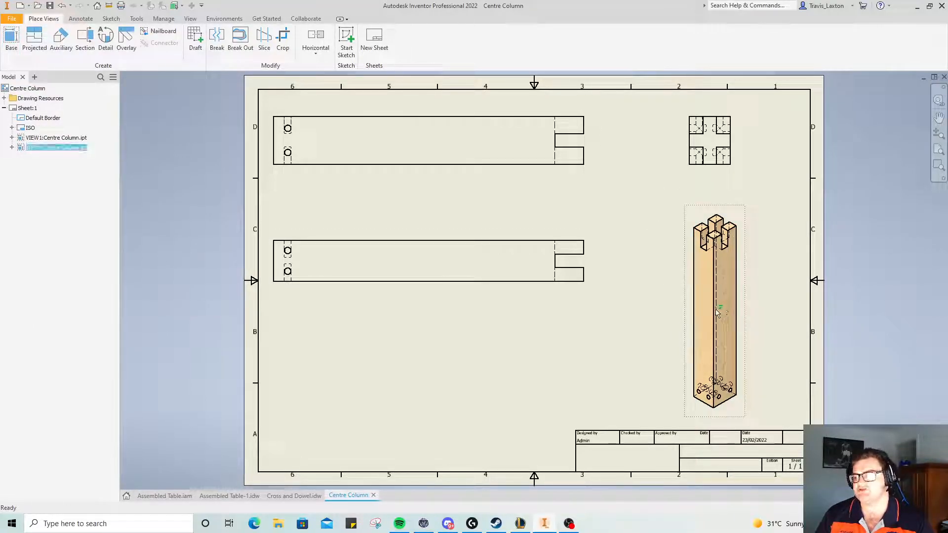
pyautogui.moveTo(684, 315); pyautogui.dragTo(679, 324)
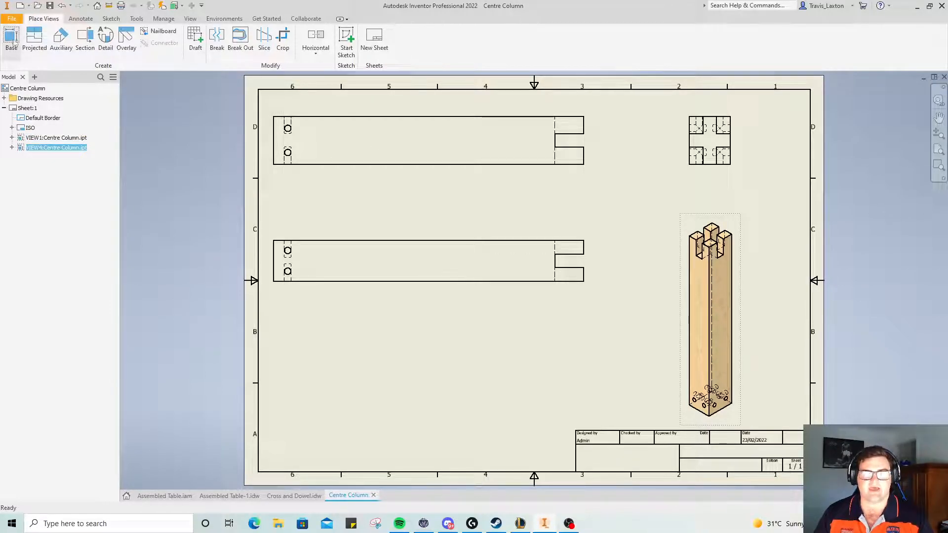
# - Dimension the Centre Column's overall length above the upper view
pyautogui.click(80, 18)
pyautogui.click(17, 40)
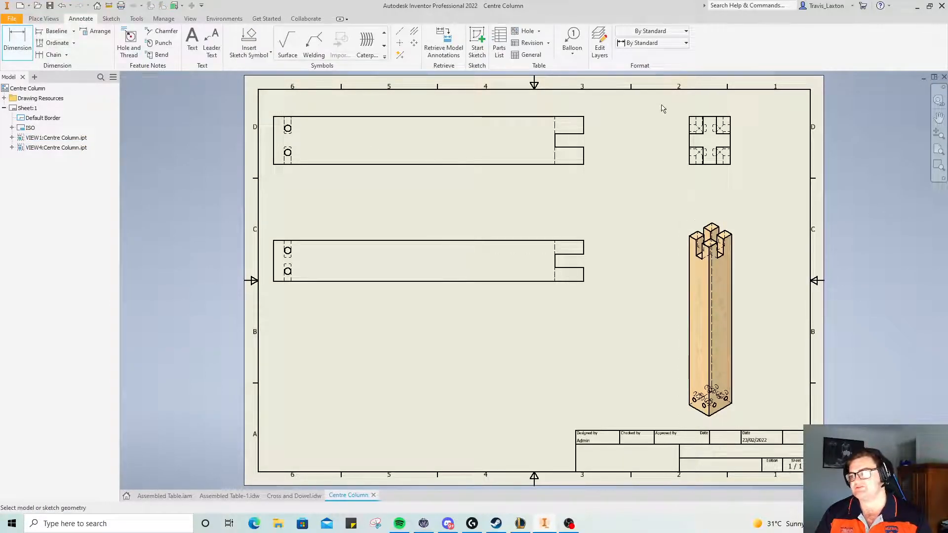
pyautogui.click(574, 117)
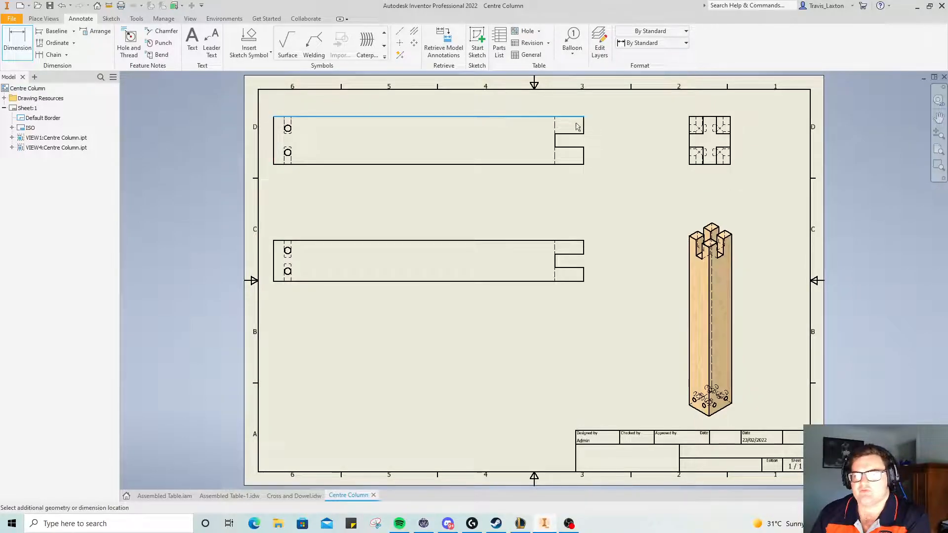
pyautogui.click(506, 108)
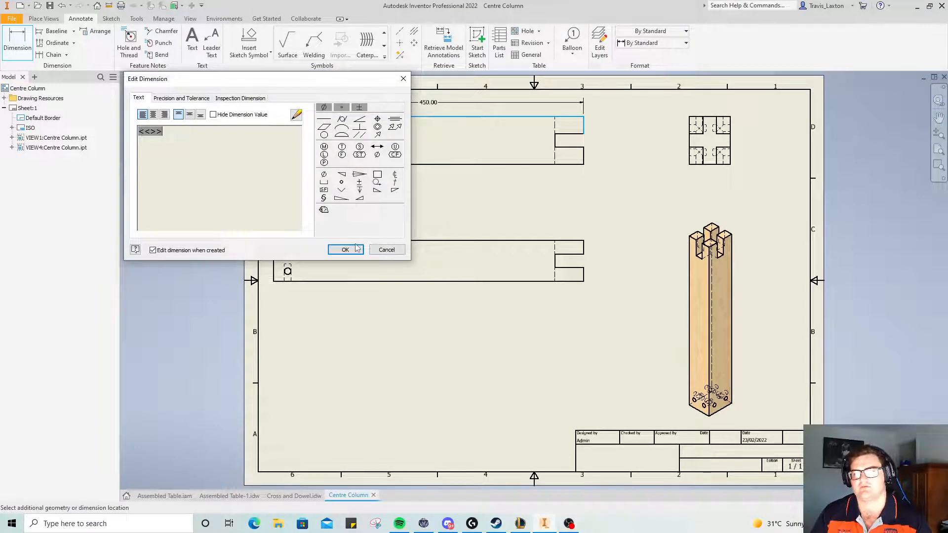
pyautogui.click(344, 248)
# - Dimension the column's overall height at the left end of both the upper and lower horizontal views
pyautogui.click(273, 117)
pyautogui.click(275, 164)
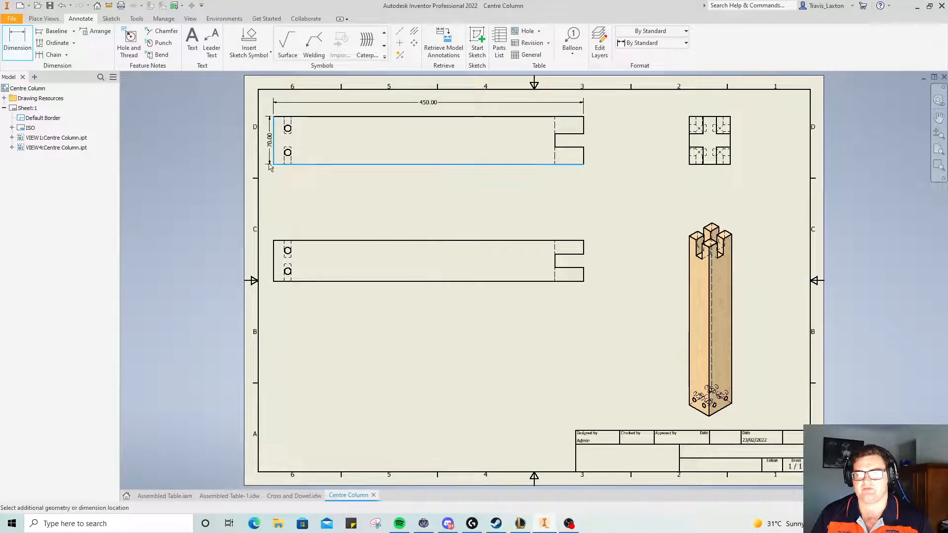
pyautogui.click(266, 165)
pyautogui.click(344, 249)
pyautogui.click(270, 240)
pyautogui.click(271, 280)
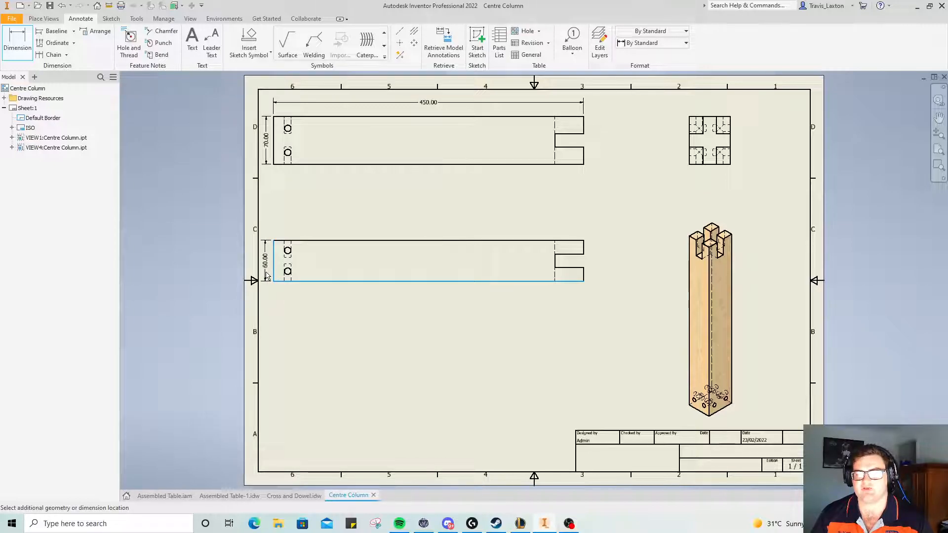
pyautogui.click(267, 261)
pyautogui.click(342, 249)
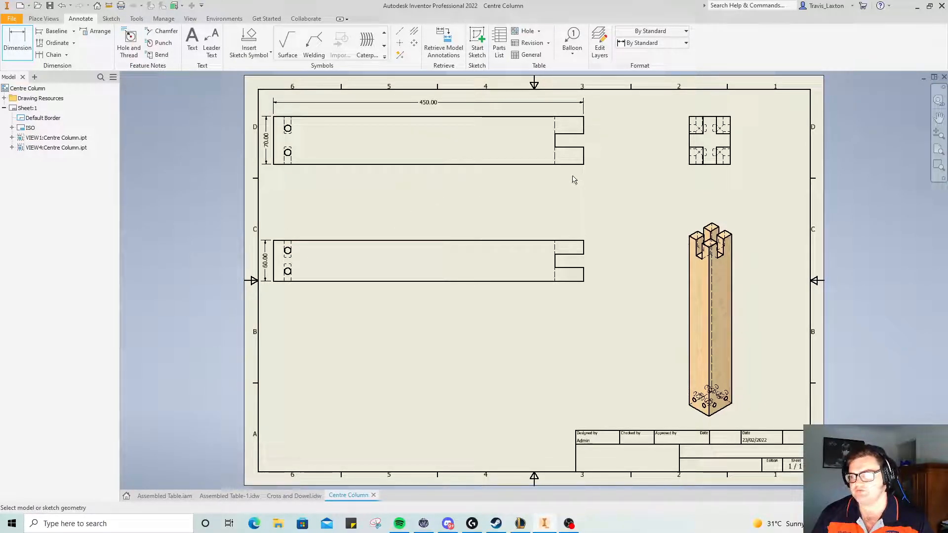
pyautogui.click(584, 116)
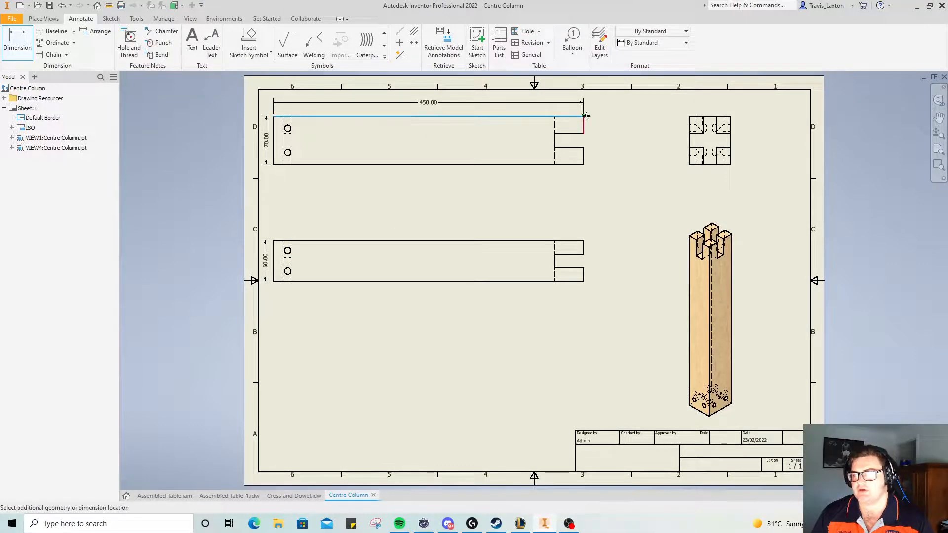
pyautogui.rightClick(615, 114)
pyautogui.click(648, 113)
# - Start dimensioning the upper-left prong in the Centre Column's end view from its left edge
pyautogui.click(19, 42)
pyautogui.click(690, 119)
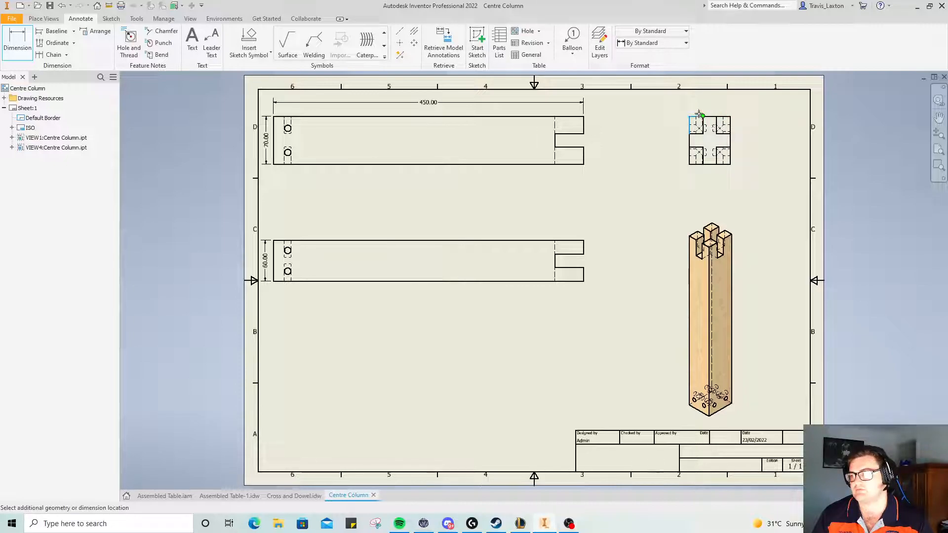
# - Dimension the width of the upper-left block in the end view, placing the dimension above it
pyautogui.click(697, 106)
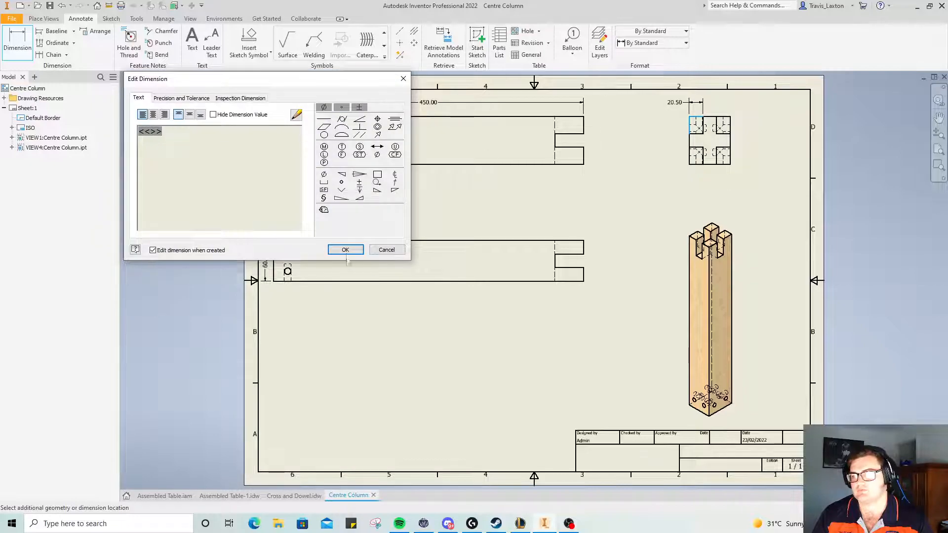
pyautogui.click(345, 250)
pyautogui.click(689, 120)
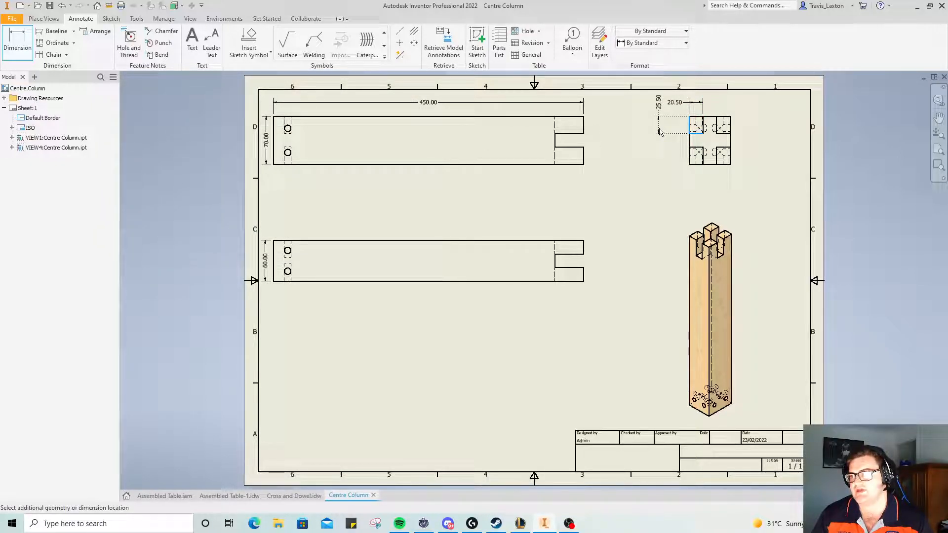
pyautogui.rightClick(772, 124)
pyautogui.click(807, 124)
# - Dimension the height of the upper-right block in the end view, placing the dimension beside it
pyautogui.click(24, 42)
pyautogui.click(730, 118)
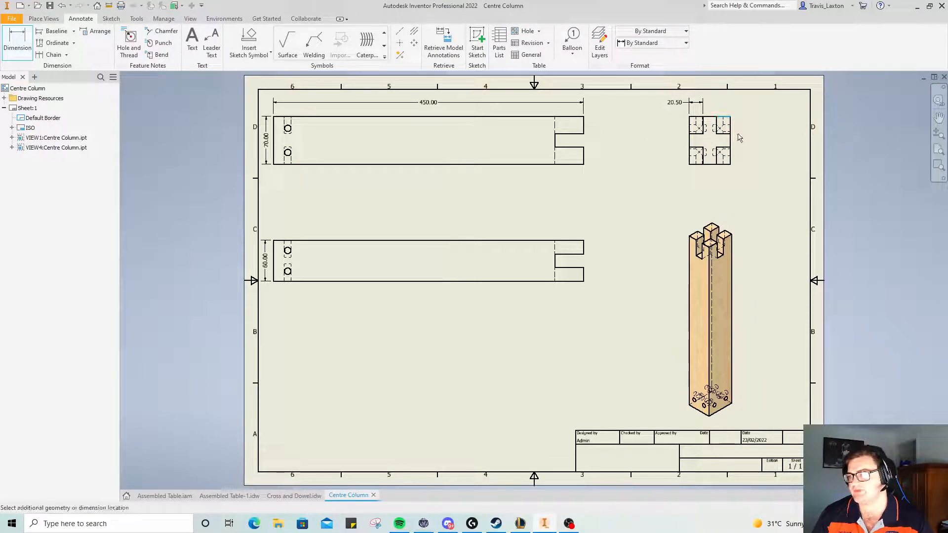
pyautogui.click(747, 130)
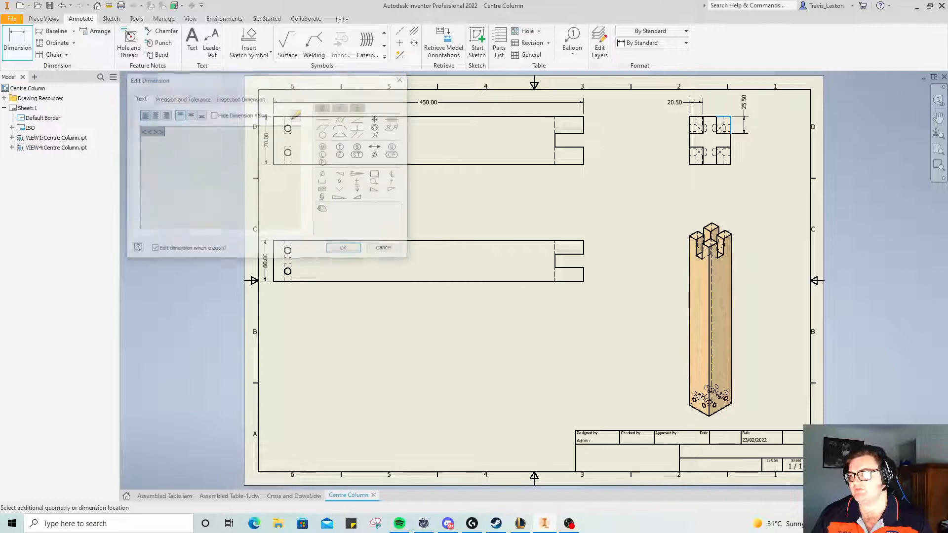
pyautogui.click(345, 250)
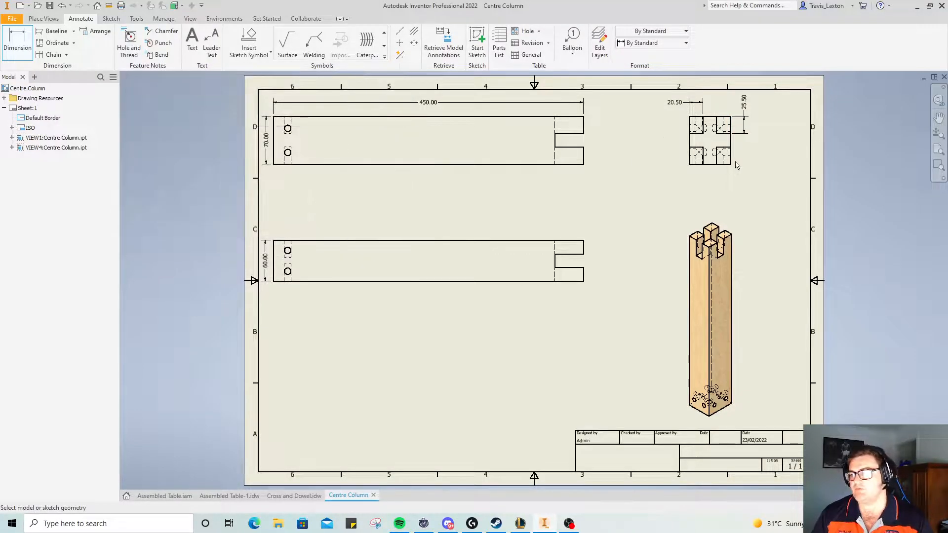
pyautogui.click(730, 129)
pyautogui.click(729, 151)
pyautogui.rightClick(721, 196)
pyautogui.click(736, 205)
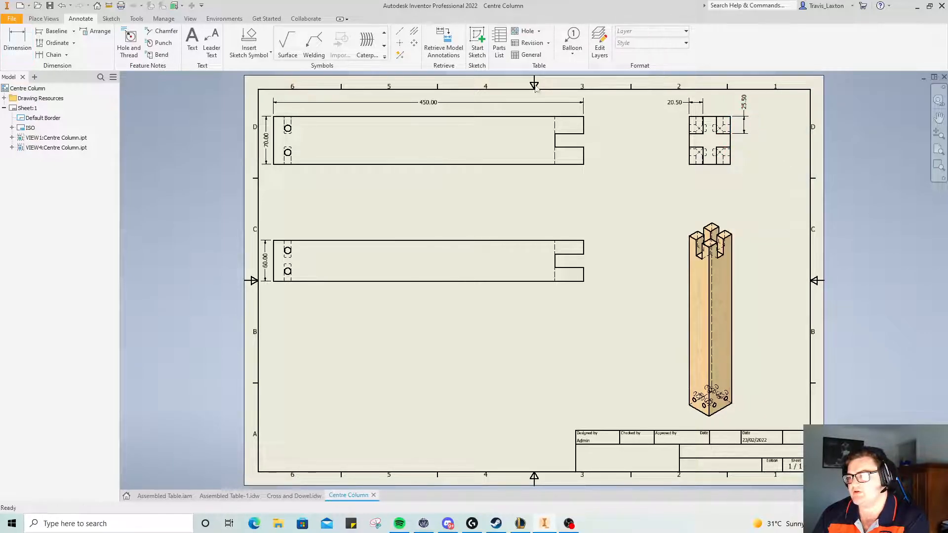
pyautogui.click(17, 40)
pyautogui.click(732, 137)
pyautogui.rightClick(750, 157)
pyautogui.click(731, 197)
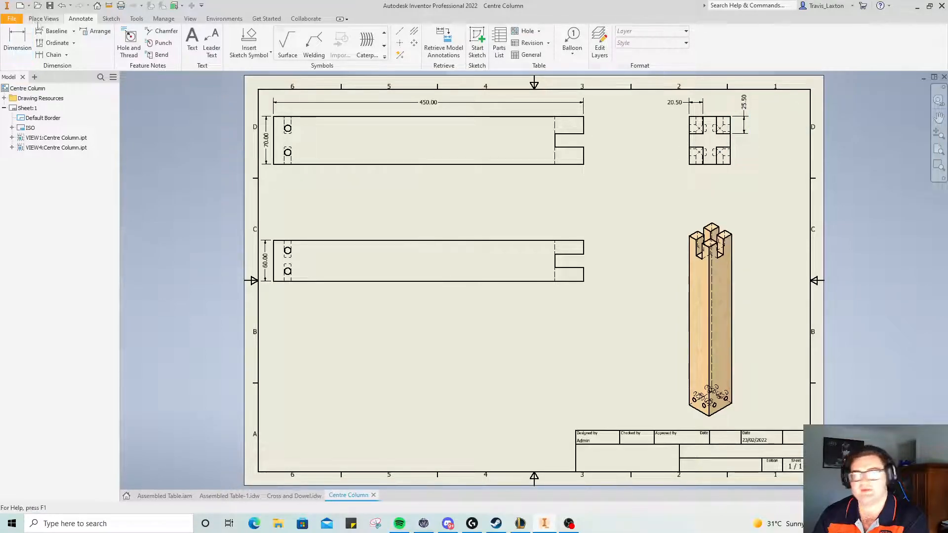
# - Dimension the height of the end view's horizontal slot on its right side and the width of the vertical slot below the view
pyautogui.click(730, 154)
pyautogui.click(723, 133)
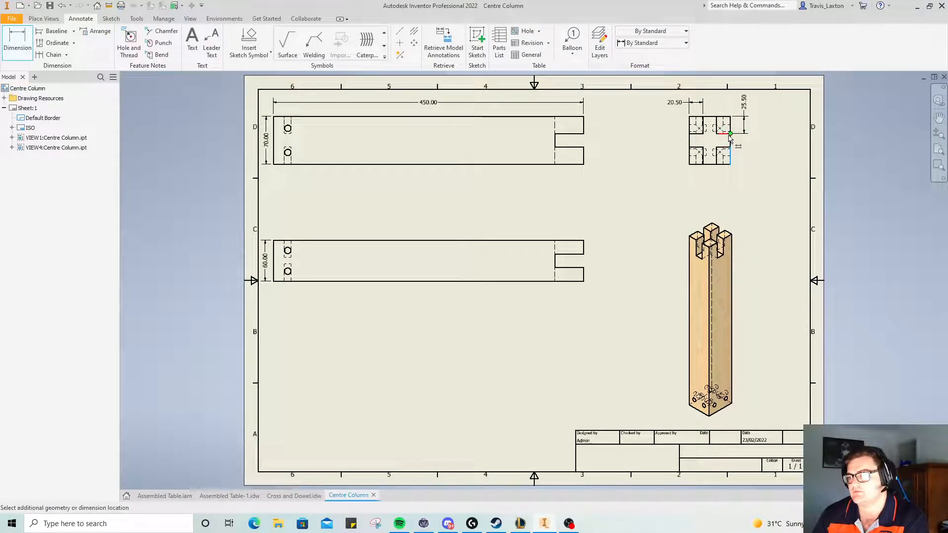
pyautogui.click(741, 149)
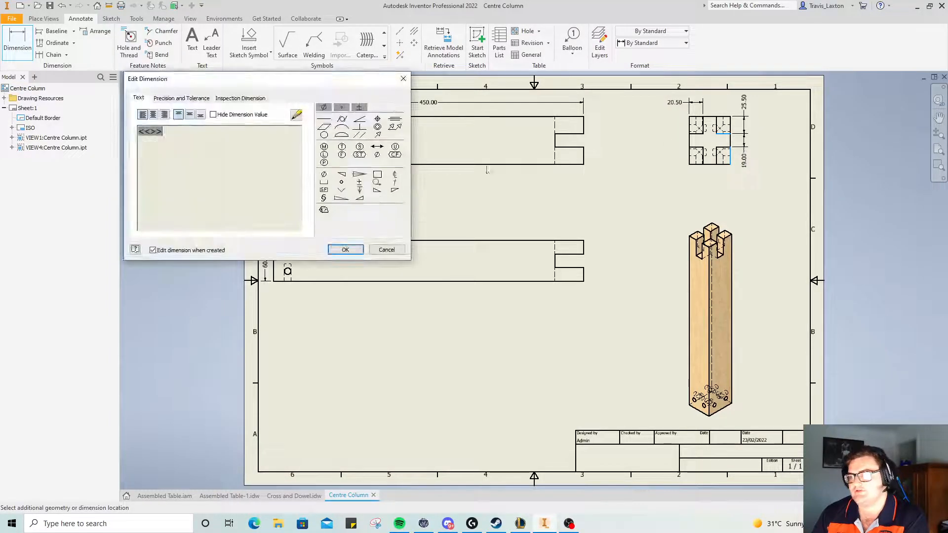
pyautogui.click(344, 250)
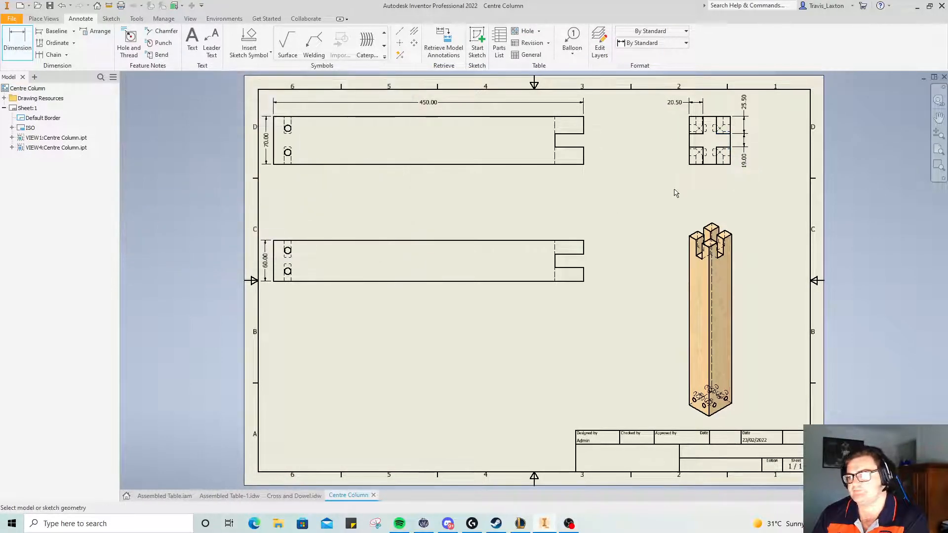
pyautogui.click(703, 164)
pyautogui.click(716, 161)
pyautogui.click(704, 181)
pyautogui.click(343, 250)
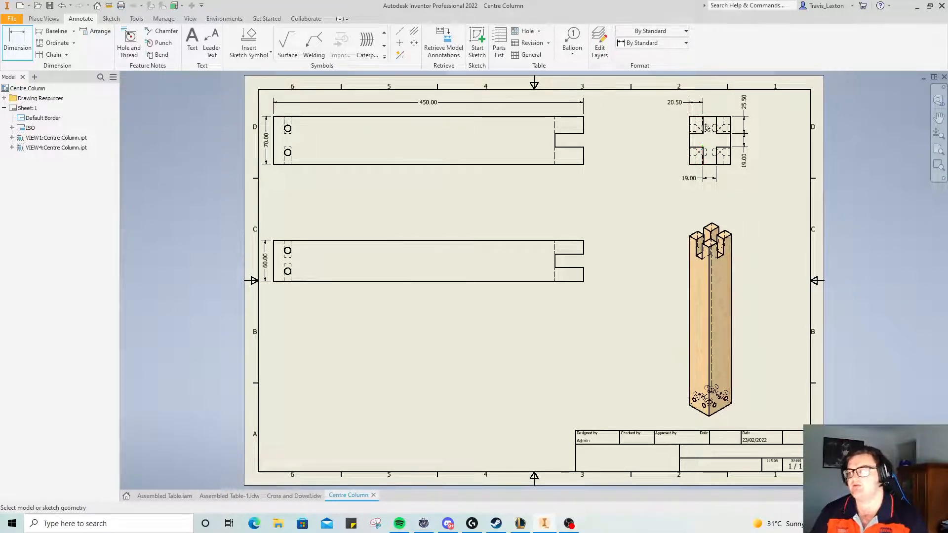
# - Dimension the vertical distance from the midpoint of the slot's left edge to the bottom edge of the end view
pyautogui.click(690, 143)
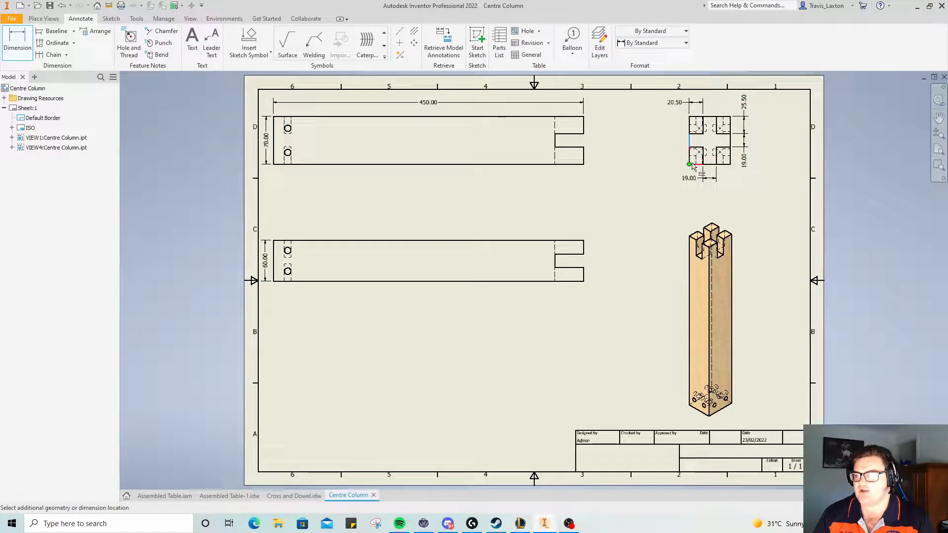
pyautogui.click(679, 162)
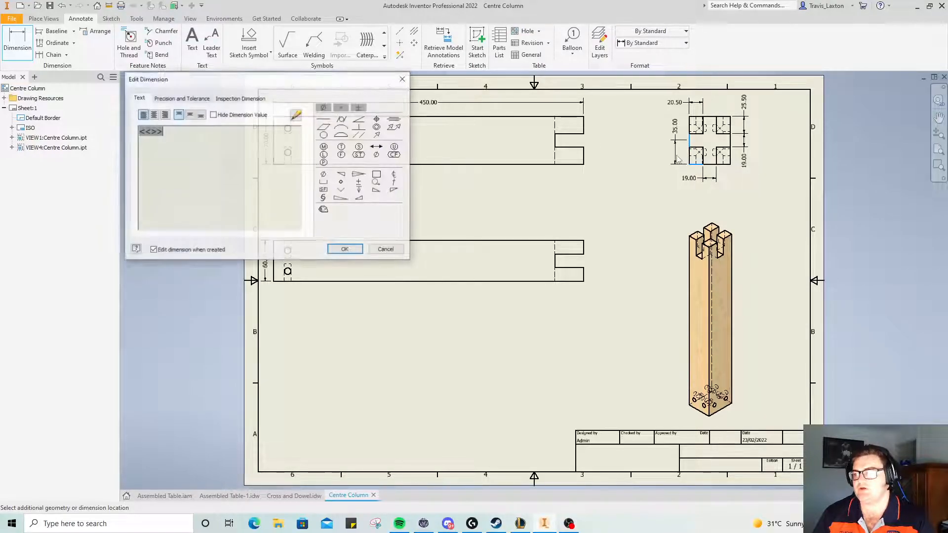
pyautogui.click(348, 249)
# - Add centre marks to the two dowel holes in each of the long column views
pyautogui.click(399, 44)
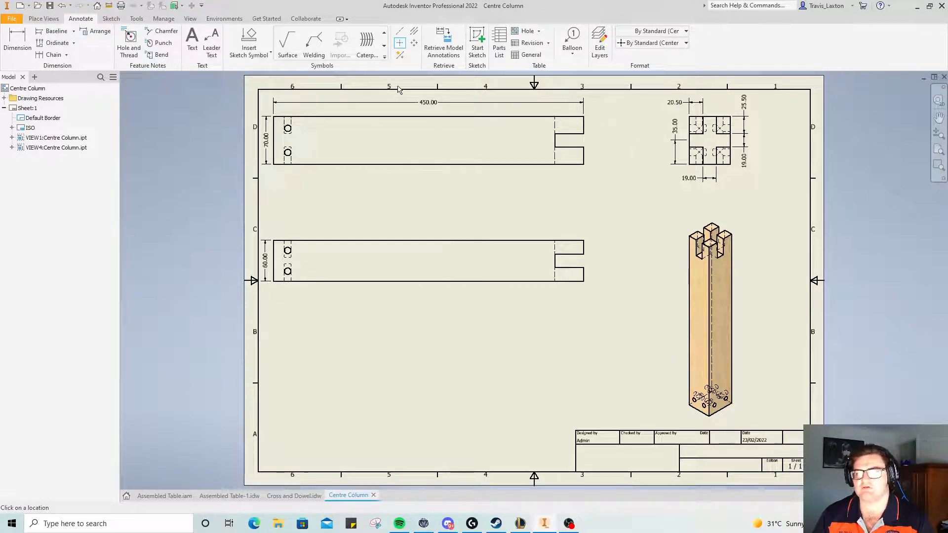
pyautogui.click(288, 130)
pyautogui.click(287, 152)
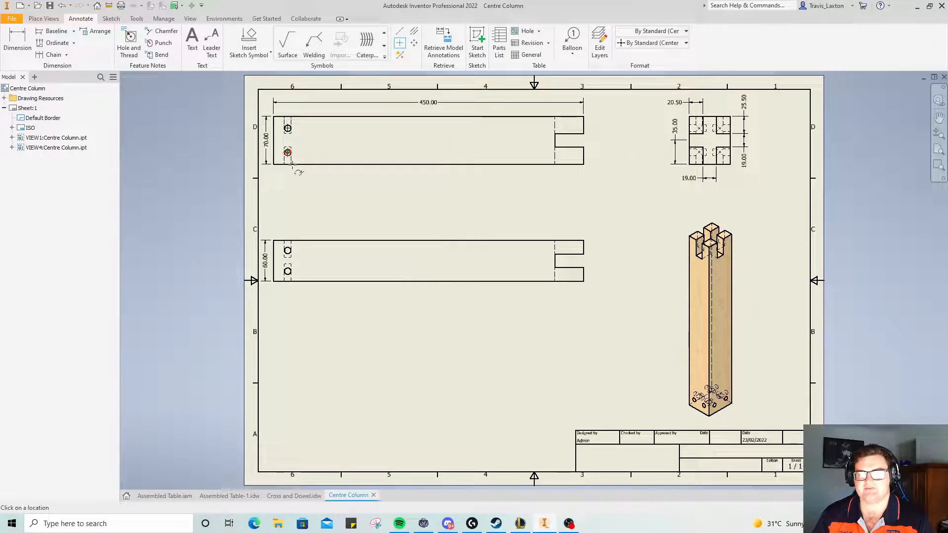
pyautogui.click(289, 251)
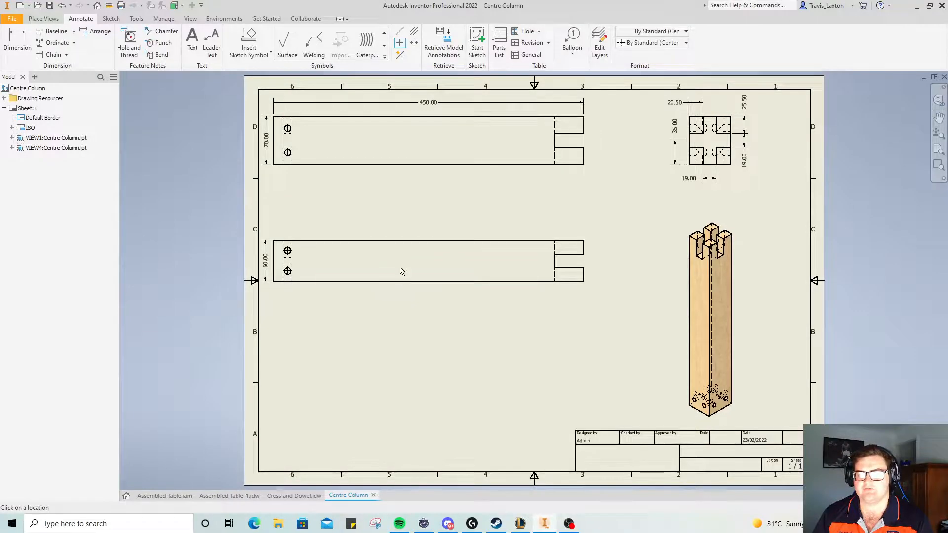
# - Dimension the slot depth at the right end of both long column views, placing each dimension below its view
pyautogui.press('d')
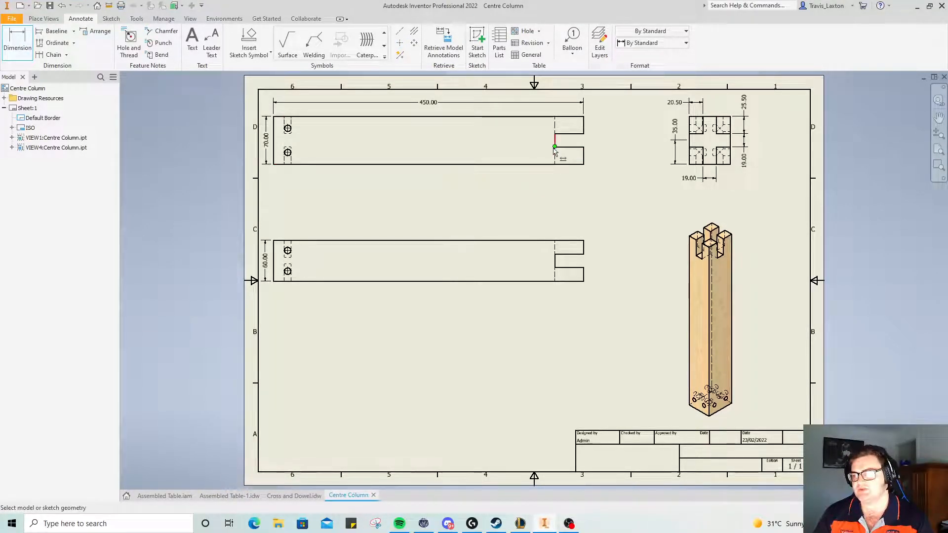
pyautogui.click(555, 144)
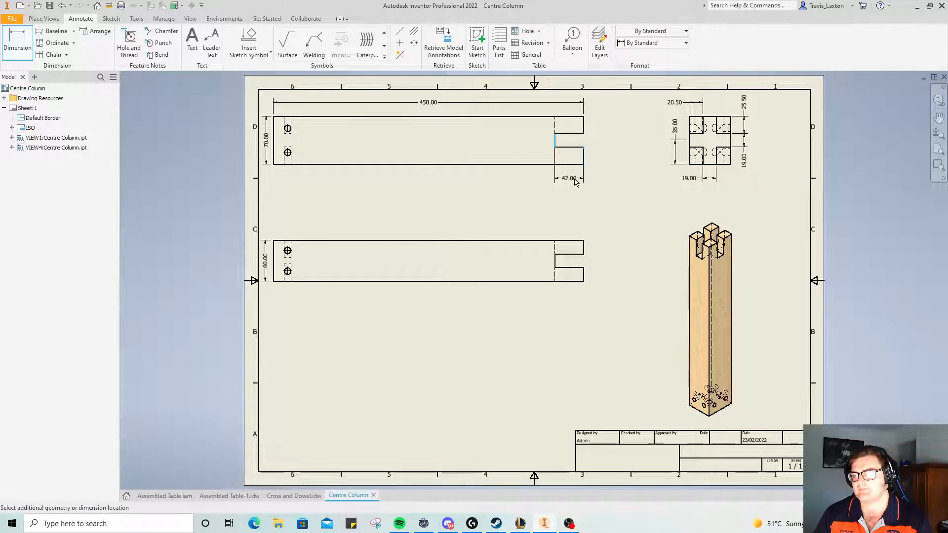
pyautogui.click(572, 179)
pyautogui.click(345, 249)
pyautogui.click(555, 272)
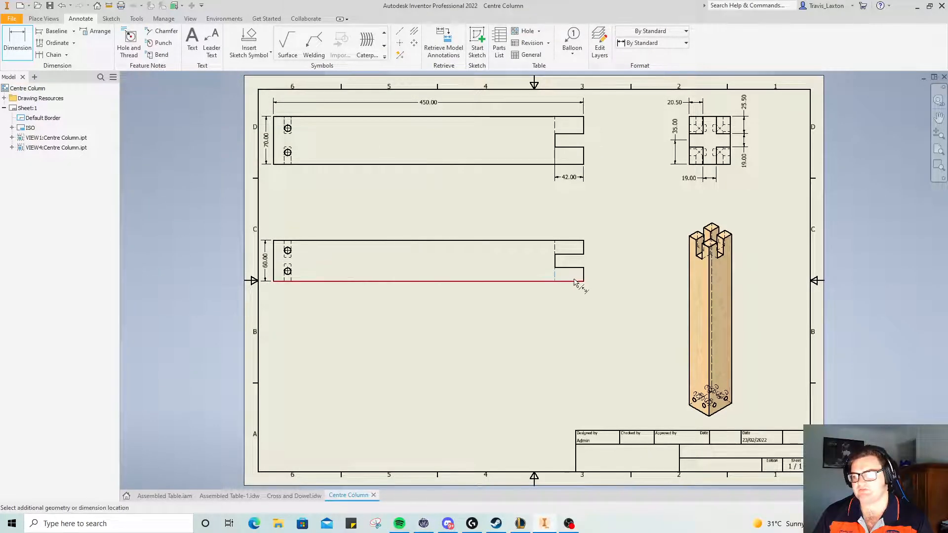
pyautogui.click(584, 275)
pyautogui.click(578, 296)
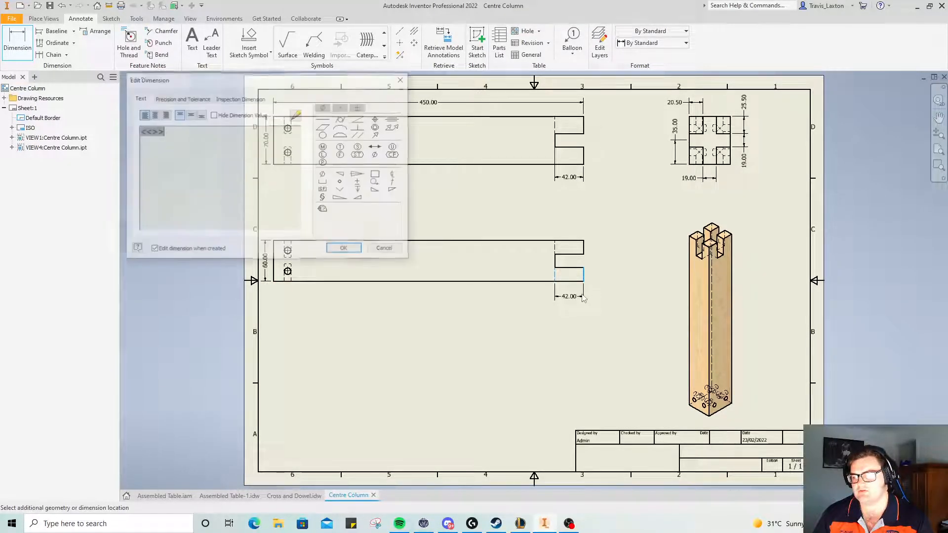
pyautogui.click(347, 250)
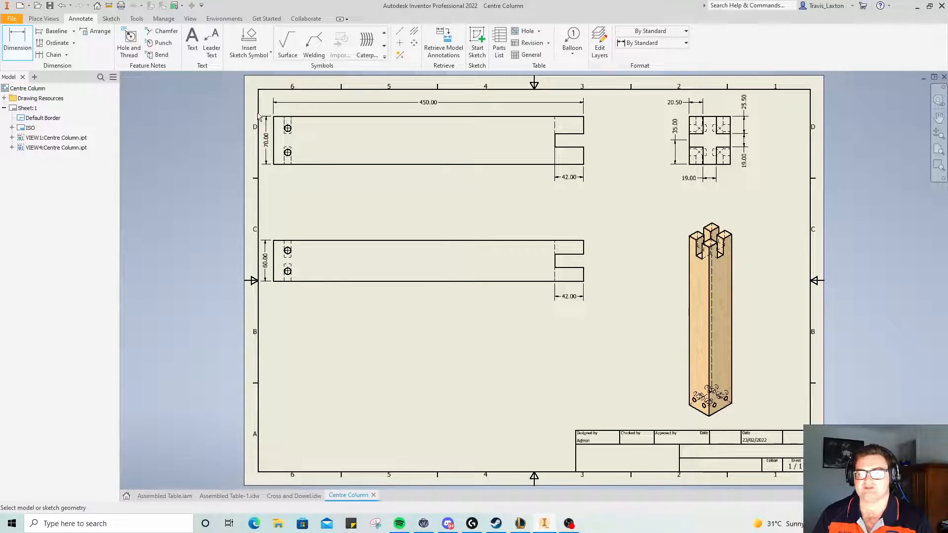
# - Dimension the horizontal distance from the upper long view's left edge to the centre of its lower hole
pyautogui.scroll(5, 257, 119)
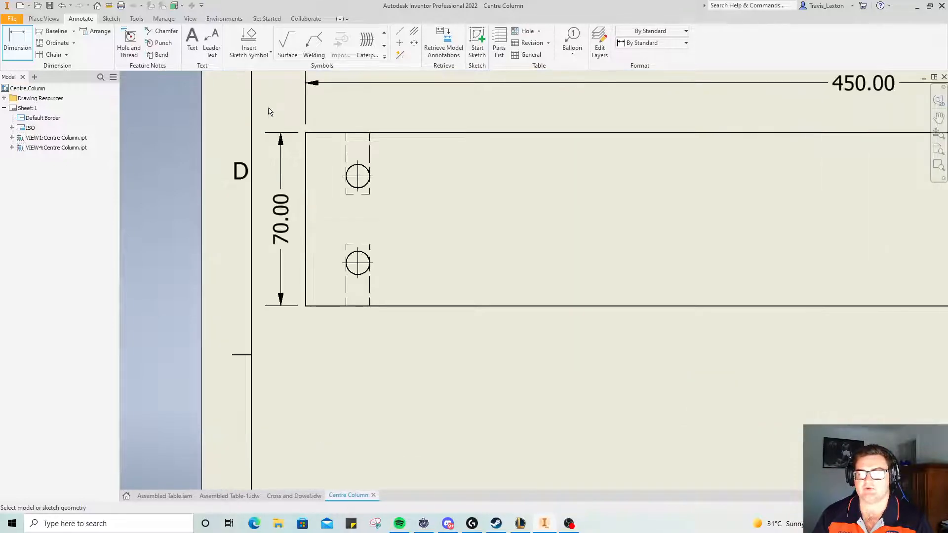
pyautogui.click(358, 280)
pyautogui.click(306, 275)
pyautogui.click(323, 361)
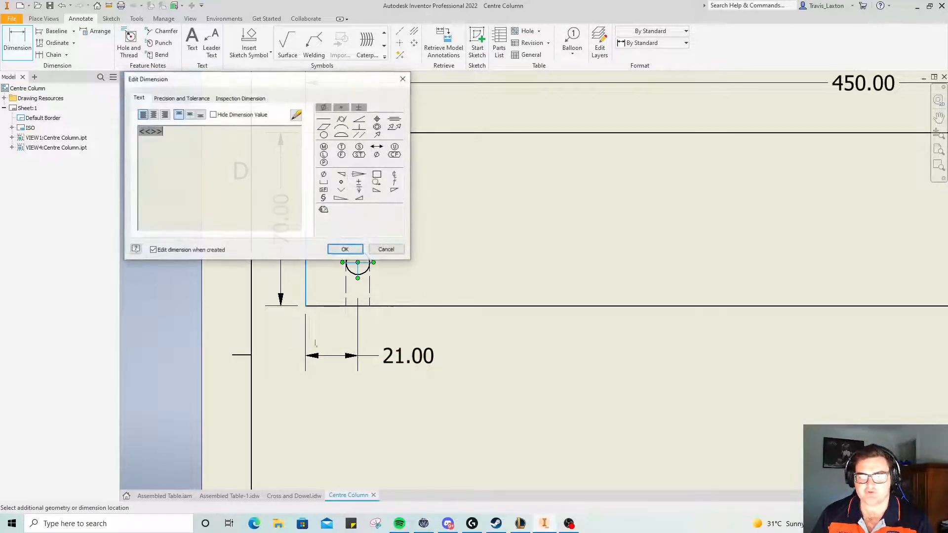
pyautogui.click(345, 250)
# - Dimension the vertical distance from the top edge of the lower long view to the centre of its upper hole
pyautogui.click(353, 173)
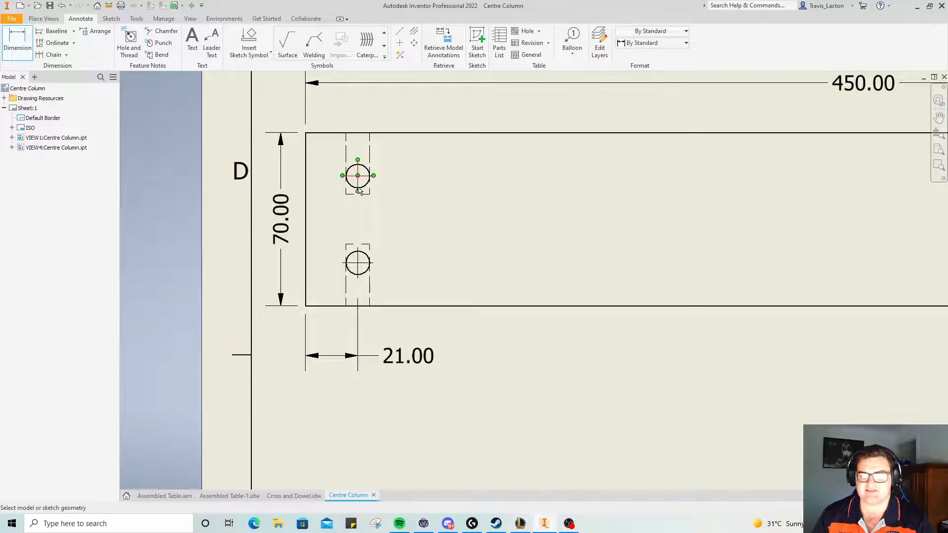
pyautogui.scroll(-5, 371, 255)
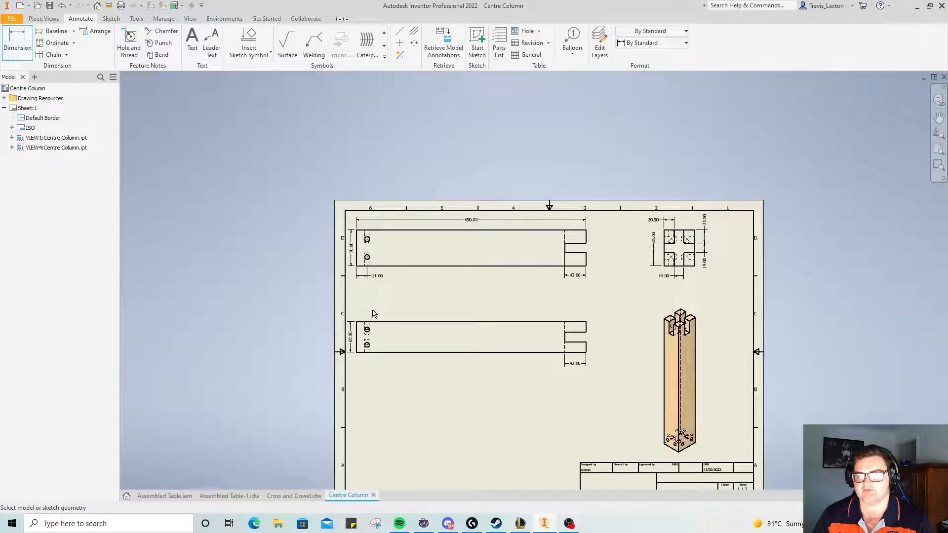
pyautogui.scroll(5, 369, 299)
pyautogui.click(359, 344)
pyautogui.click(361, 315)
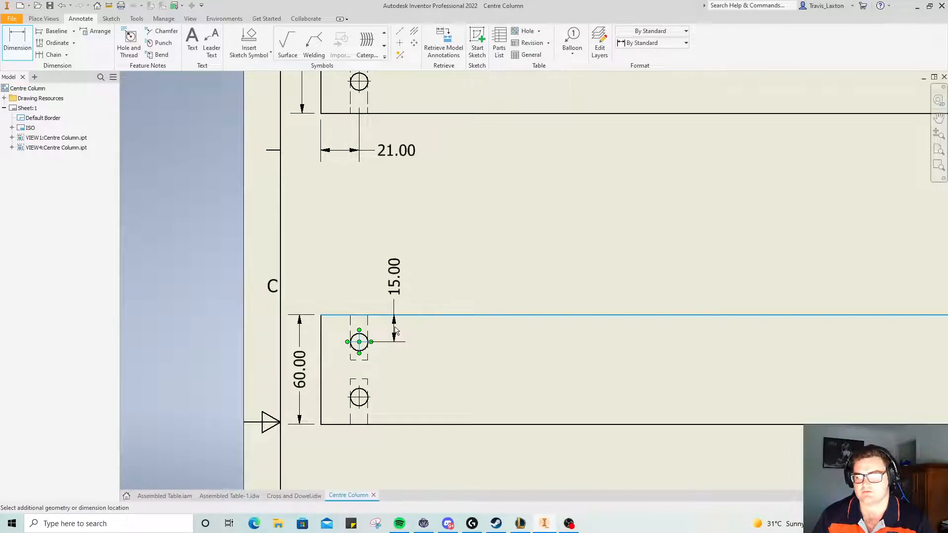
pyautogui.click(384, 322)
pyautogui.click(344, 248)
pyautogui.scroll(-5, 362, 232)
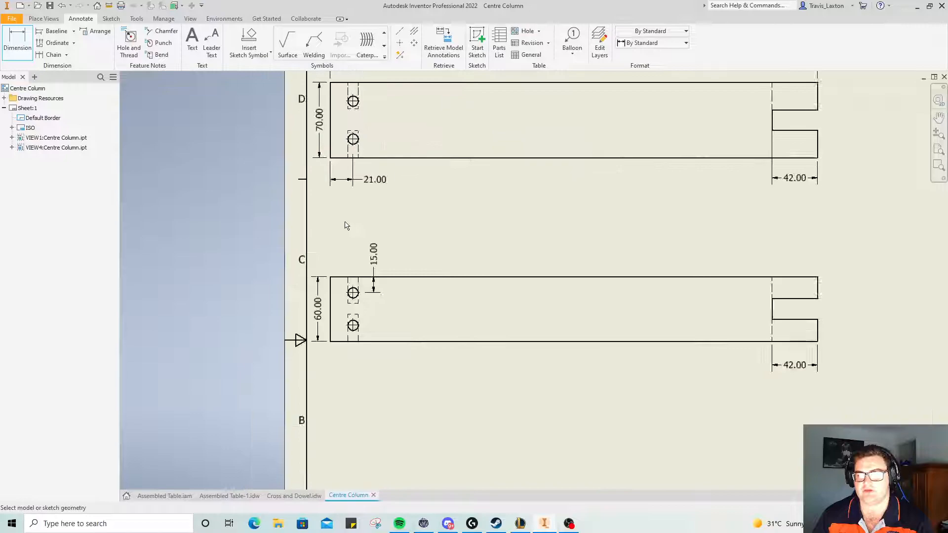
pyautogui.scroll(3, 398, 74)
pyautogui.click(326, 199)
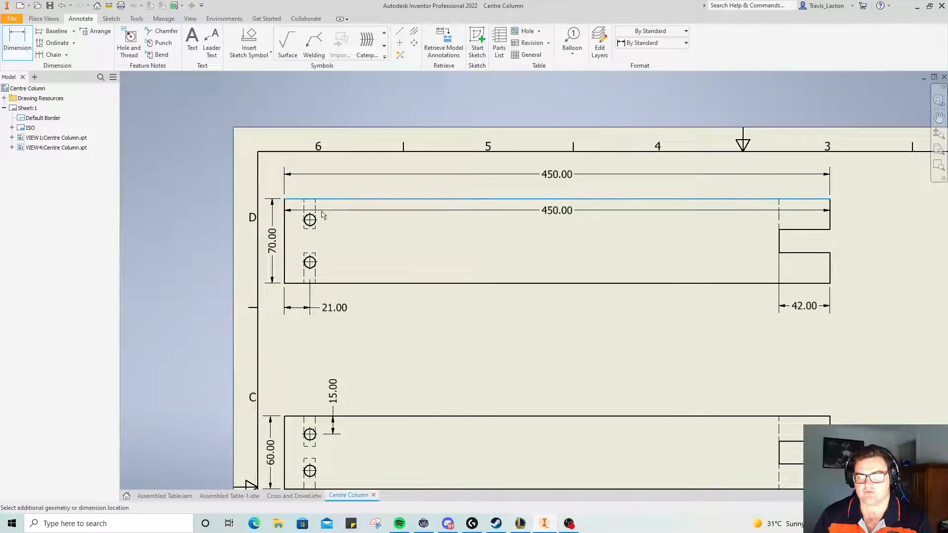
pyautogui.click(310, 219)
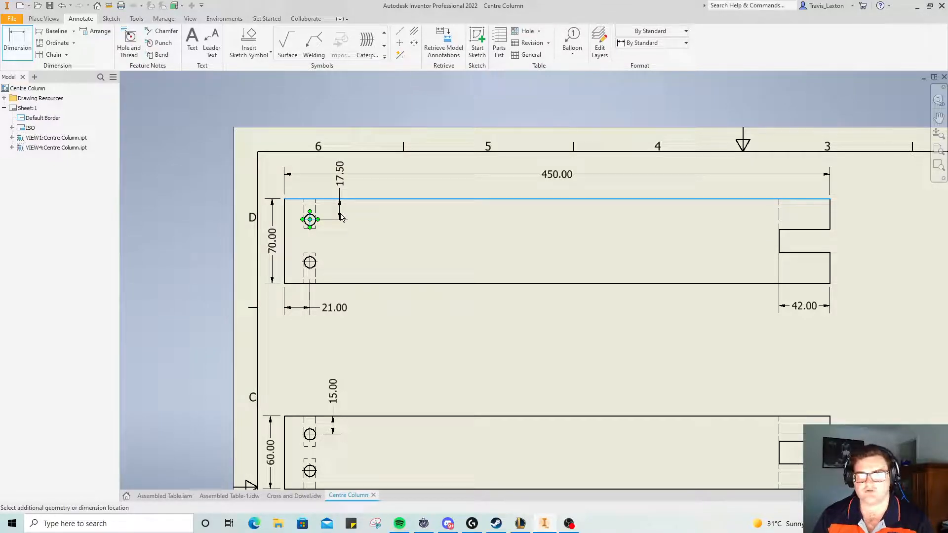
pyautogui.rightClick(340, 217)
pyautogui.click(378, 214)
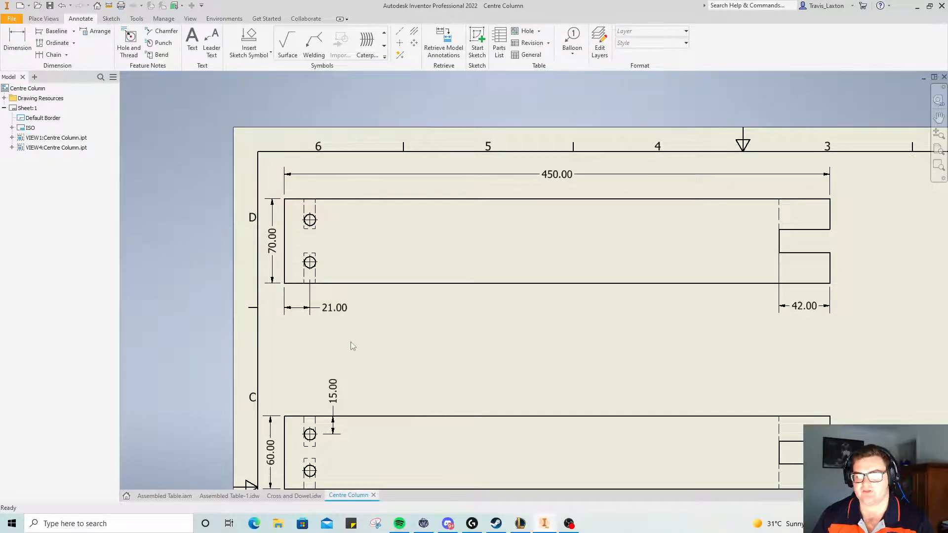
# - Move the upper long view, together with the aligned lower view, slightly right on the sheet, away from the left border
pyautogui.scroll(-2, 351, 342)
pyautogui.scroll(3, 323, 281)
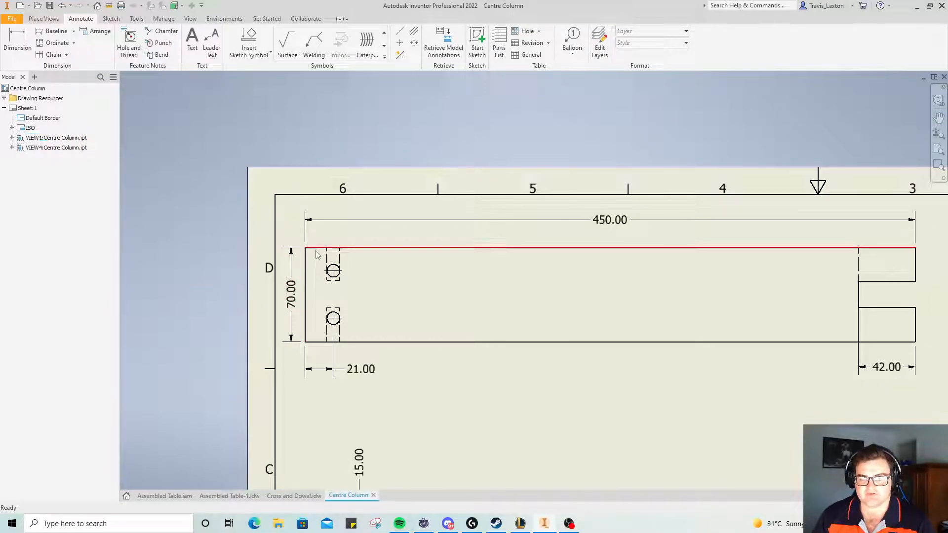
pyautogui.scroll(-3, 408, 383)
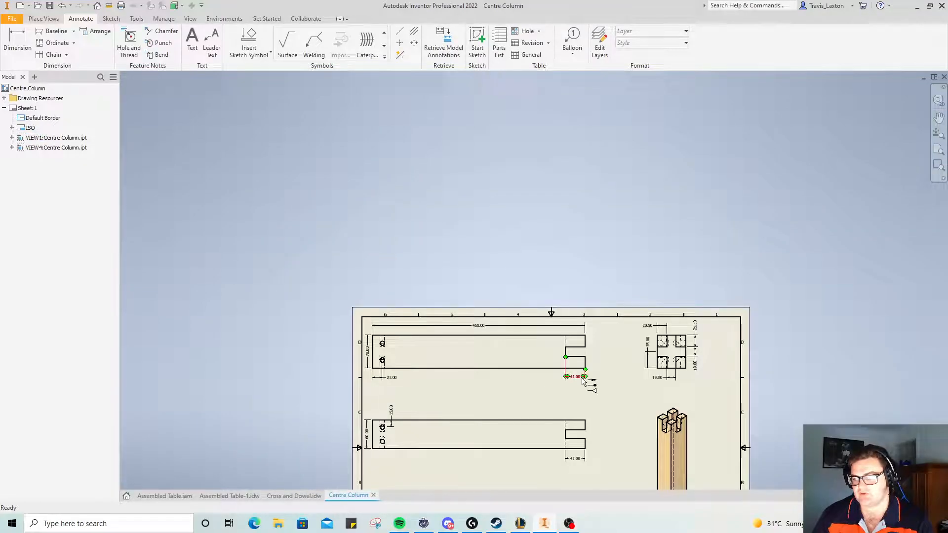
pyautogui.scroll(2, 568, 377)
pyautogui.scroll(-1, 437, 381)
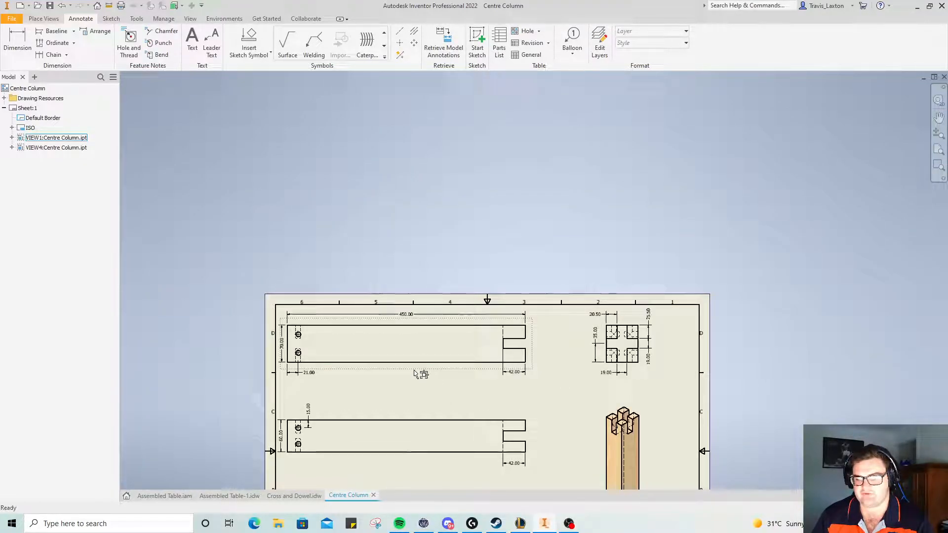
pyautogui.moveTo(415, 371); pyautogui.dragTo(432, 368)
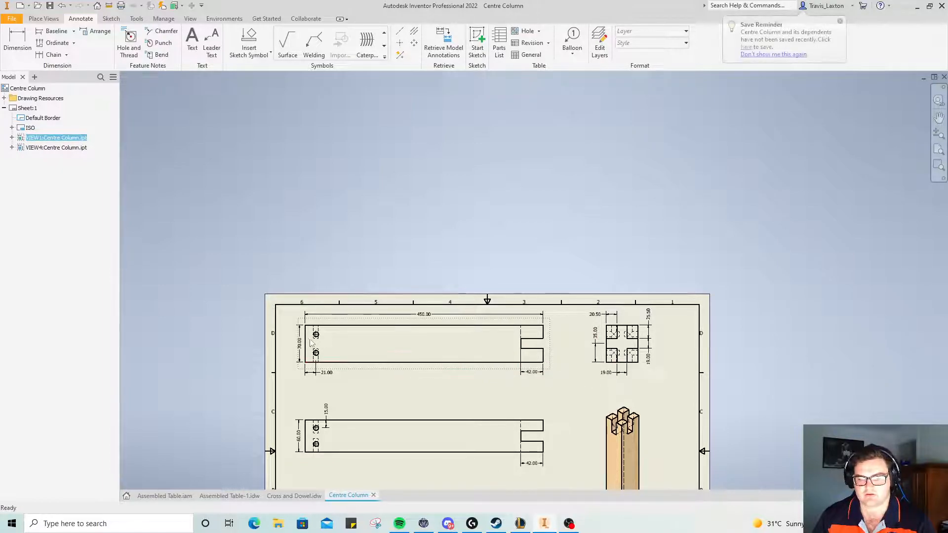
pyautogui.scroll(3, 313, 378)
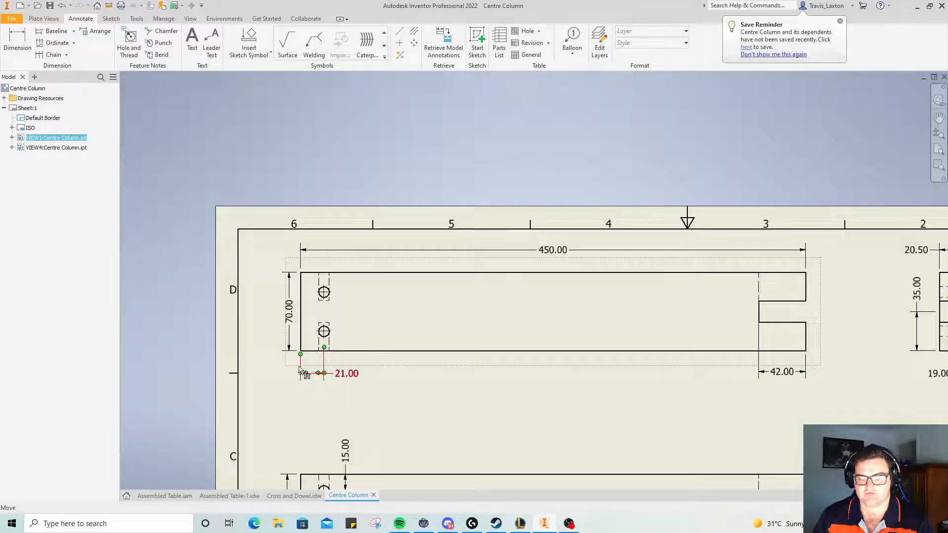
# - Move the overall height dimensions of both long column views further out from their left edges, aligned with each other
pyautogui.click(288, 315)
pyautogui.moveTo(288, 315); pyautogui.dragTo(266, 314)
pyautogui.scroll(-7, 265, 431)
pyautogui.scroll(5, 265, 432)
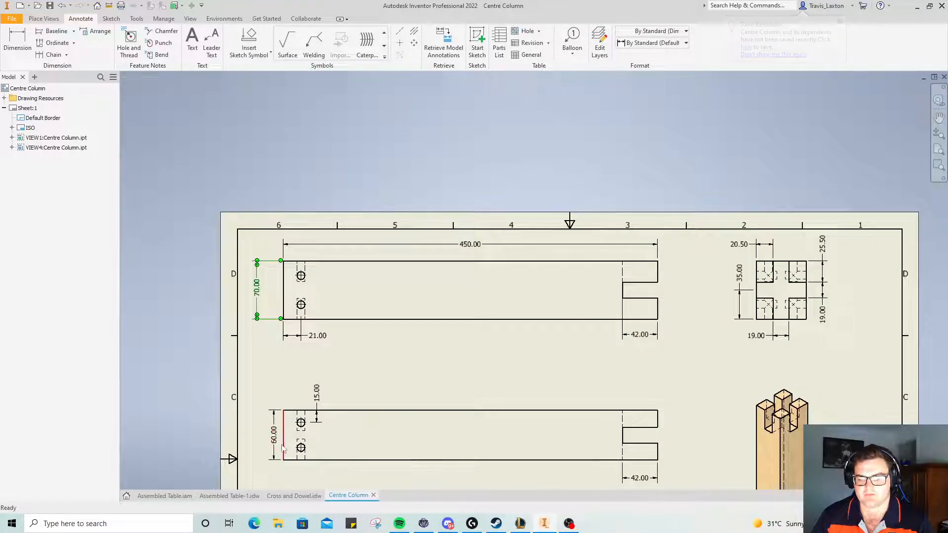
pyautogui.moveTo(277, 436); pyautogui.dragTo(257, 435)
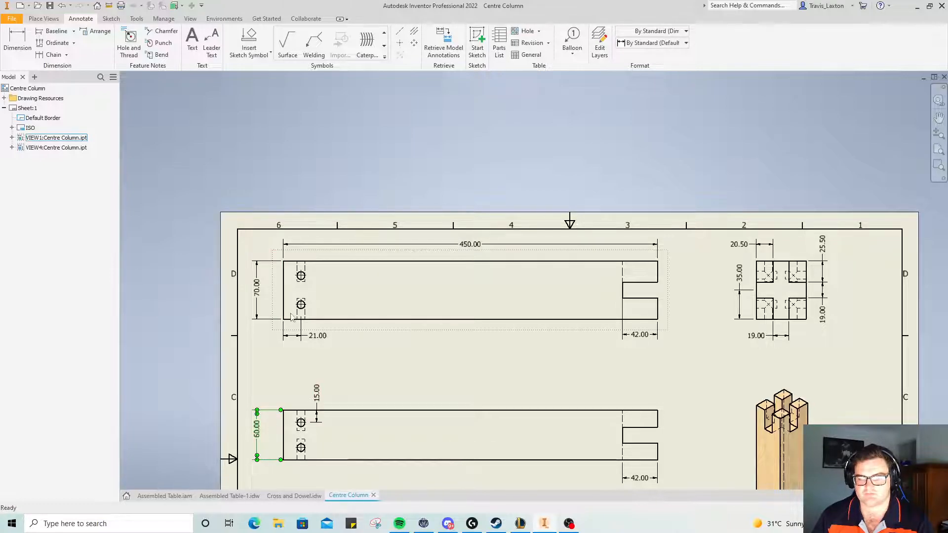
# - Dimension the vertical distance from the top edge of the upper long view to the centre of its upper hole
pyautogui.press('d')
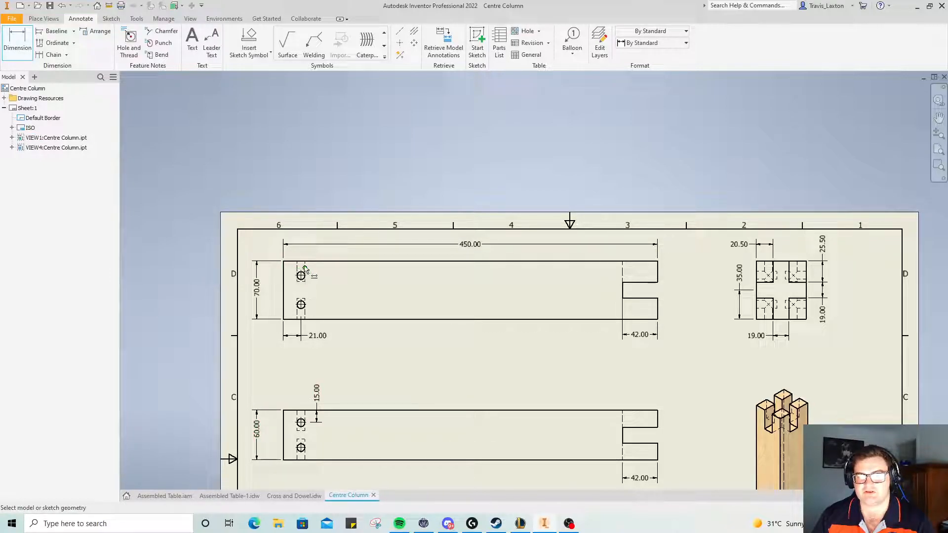
pyautogui.click(300, 275)
pyautogui.click(296, 261)
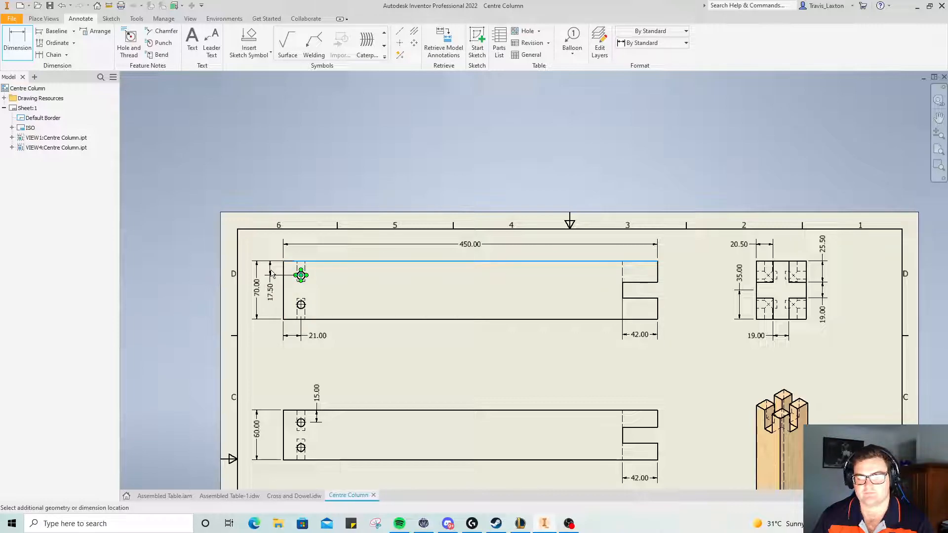
pyautogui.click(273, 275)
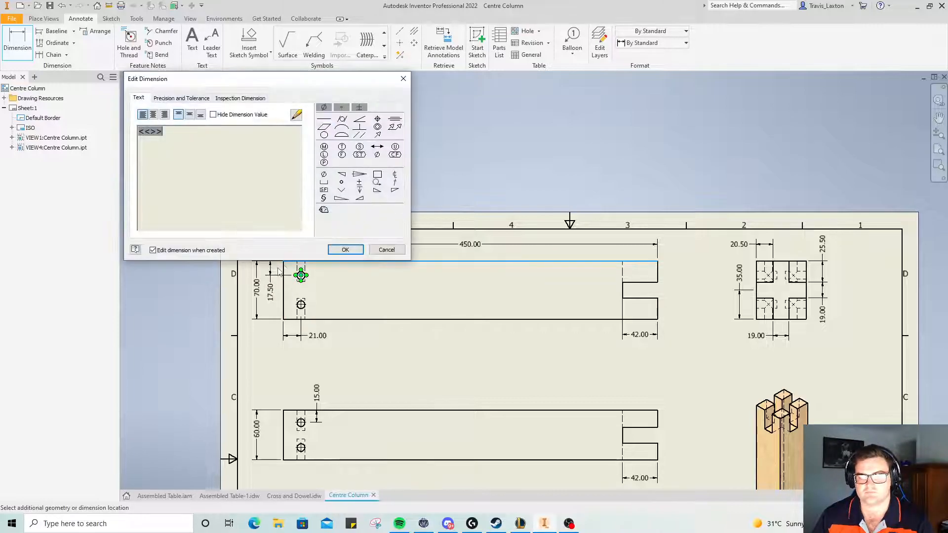
pyautogui.click(340, 247)
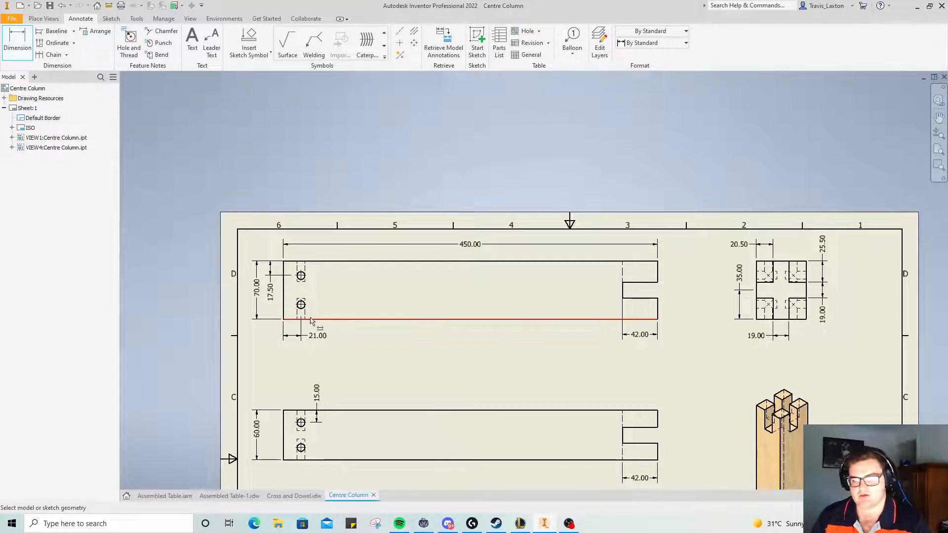
pyautogui.click(301, 276)
pyautogui.rightClick(351, 284)
pyautogui.click(390, 283)
# - Add a diameter dimension to the upper hole of the upper long view, placing its text beside the hole
pyautogui.click(20, 45)
pyautogui.scroll(5, 304, 278)
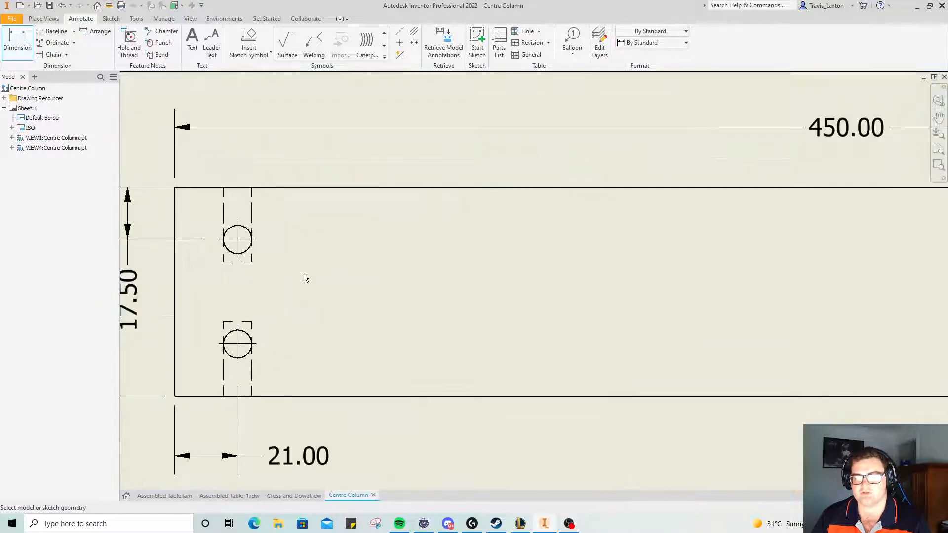
pyautogui.click(238, 242)
pyautogui.click(293, 273)
pyautogui.click(337, 248)
pyautogui.scroll(-9, 270, 324)
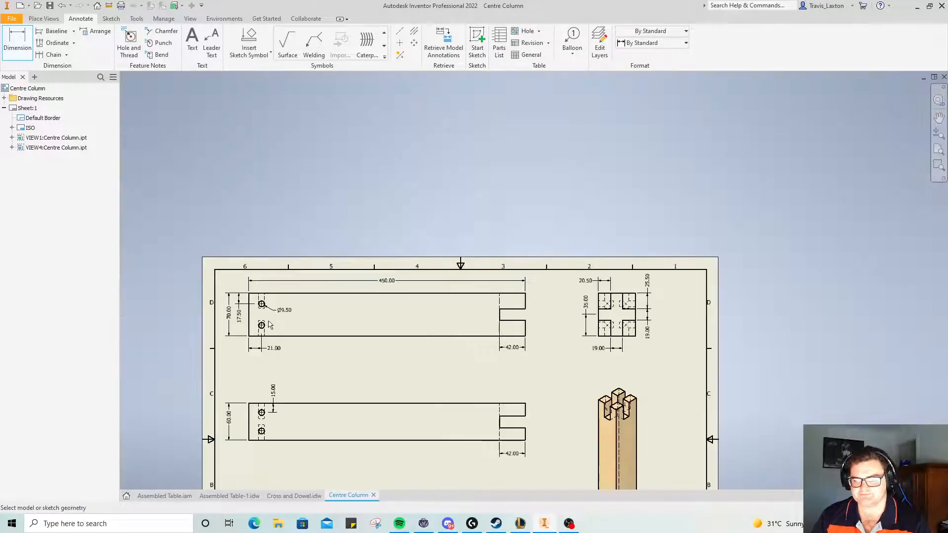
# - Add a diameter dimension to the lower hole of the lower long view, placing its text beside the hole
pyautogui.scroll(5, 272, 429)
pyautogui.click(298, 394)
pyautogui.click(331, 406)
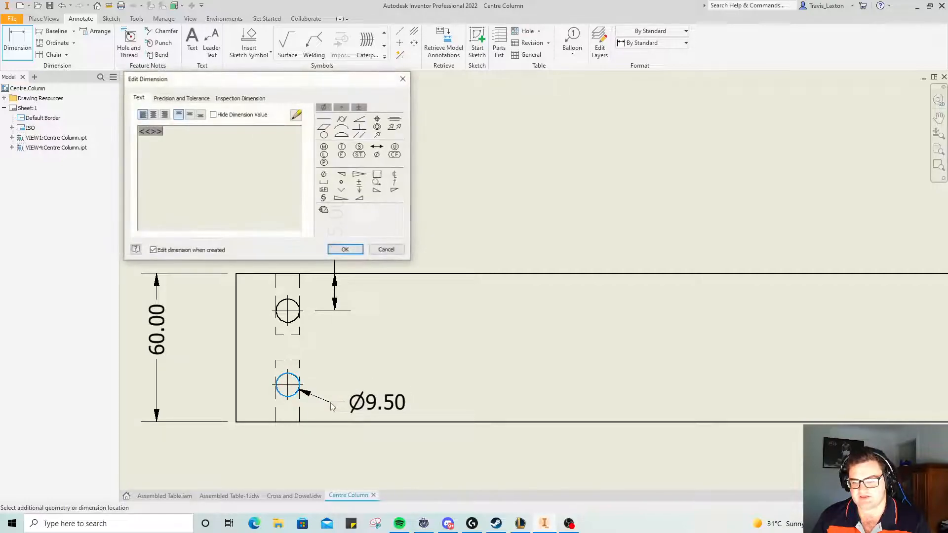
pyautogui.click(345, 249)
pyautogui.scroll(-6, 454, 321)
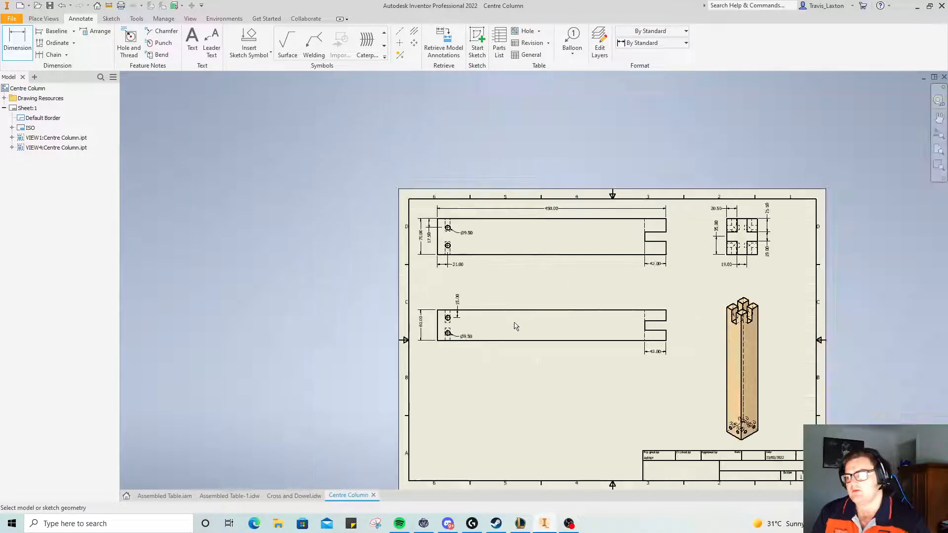
# - Start a new base view on the sheet and load the 44mm dowel part as its model
pyautogui.scroll(-4, 516, 327)
pyautogui.scroll(5, 607, 371)
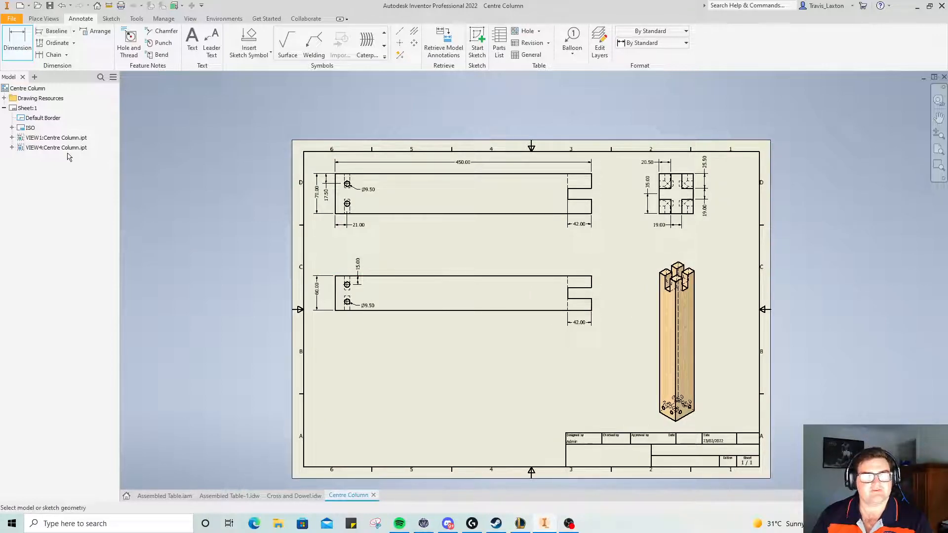
pyautogui.click(43, 18)
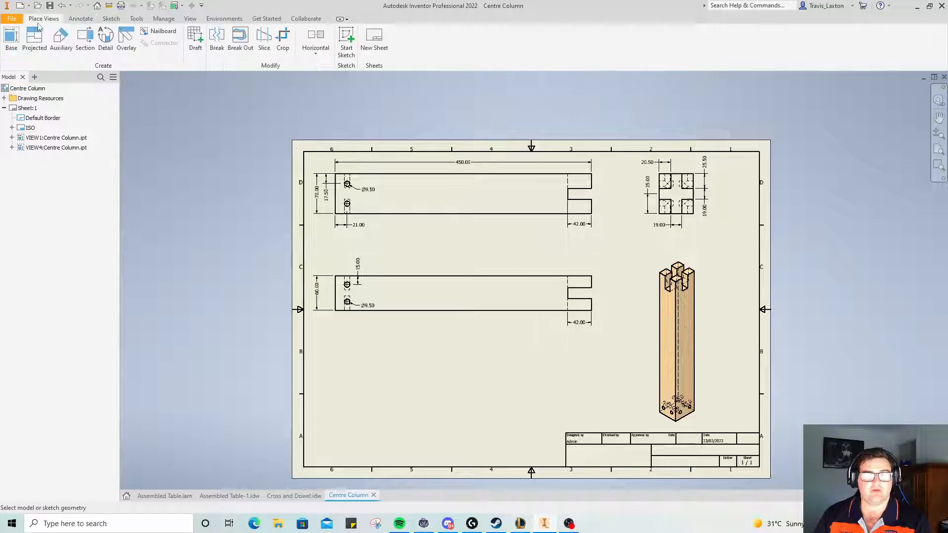
pyautogui.click(12, 39)
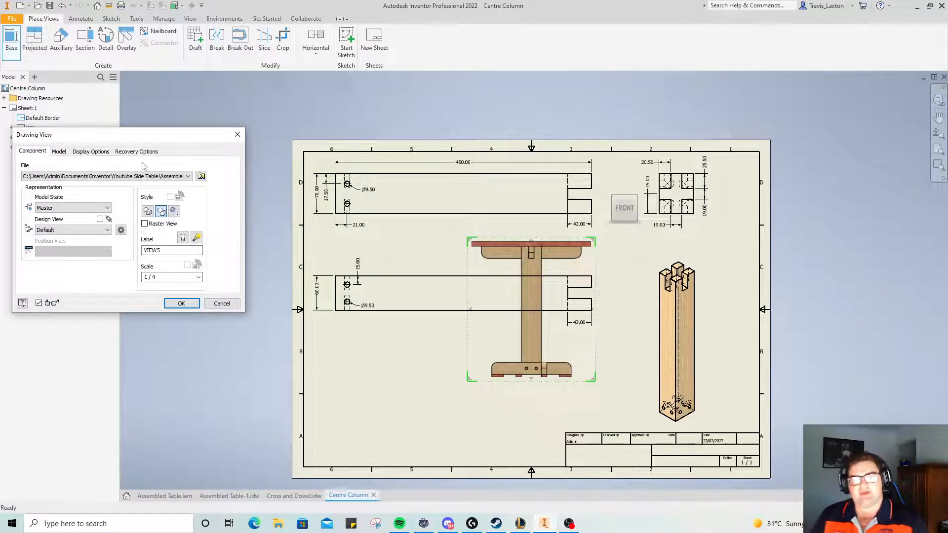
pyautogui.click(204, 177)
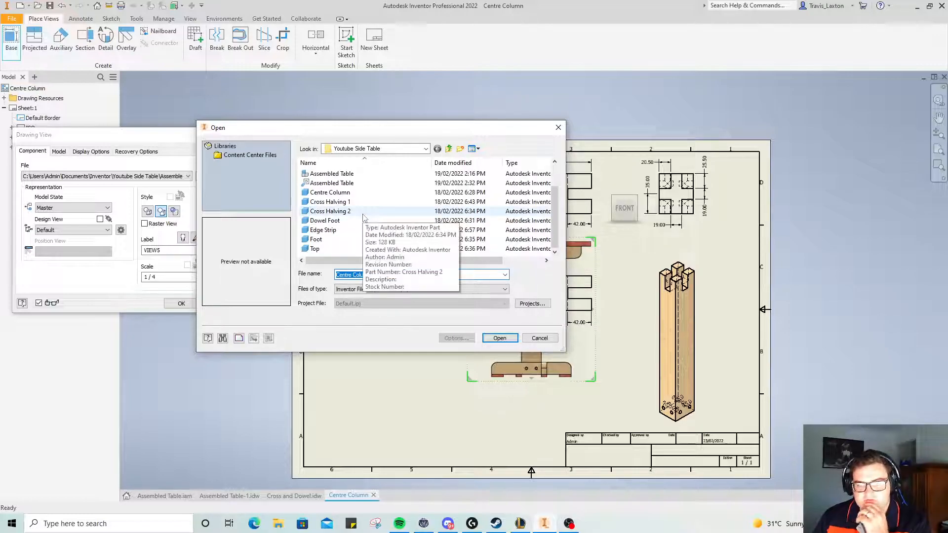
pyautogui.click(327, 192)
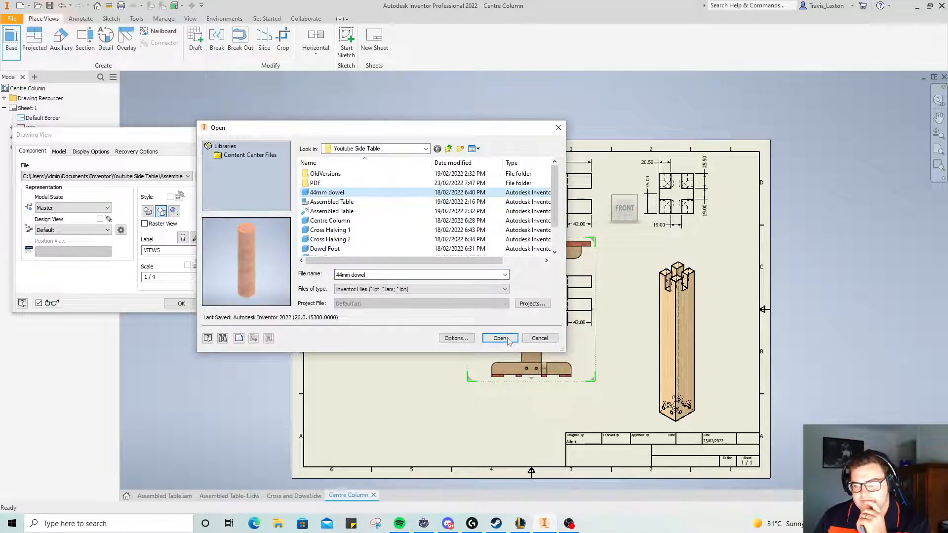
pyautogui.click(499, 338)
# - Lay the dowel base view horizontally in the empty area below the long column views and project its circular end view to the right
pyautogui.moveTo(538, 324); pyautogui.dragTo(376, 398)
pyautogui.click(429, 290)
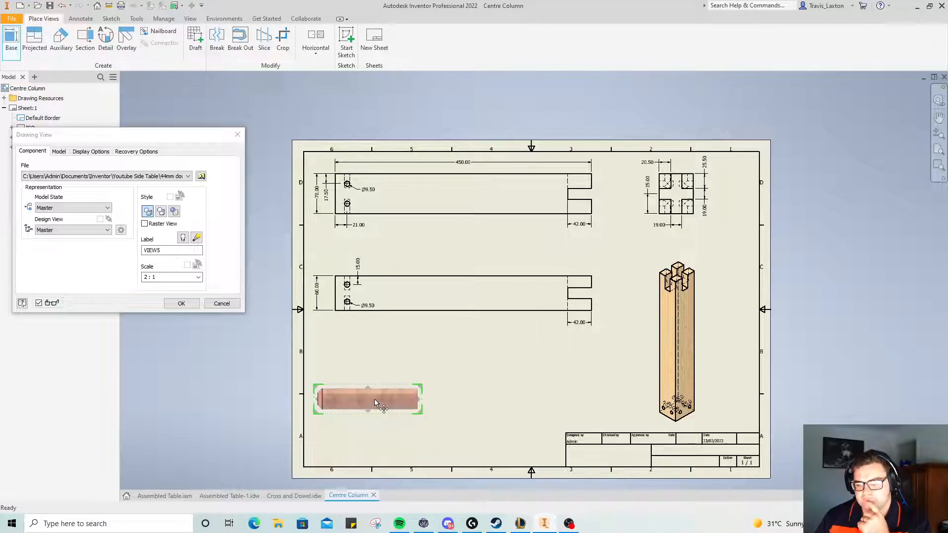
pyautogui.click(433, 356)
pyautogui.click(433, 356)
pyautogui.moveTo(395, 398)
pyautogui.mouseDown()
pyautogui.moveTo(496, 395)
pyautogui.moveTo(391, 394)
pyautogui.mouseUp()
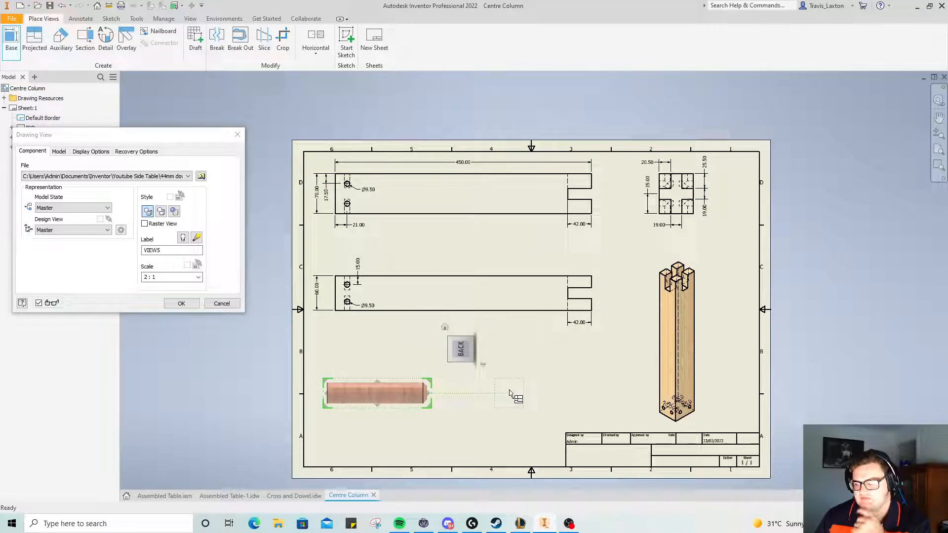
pyautogui.click(510, 395)
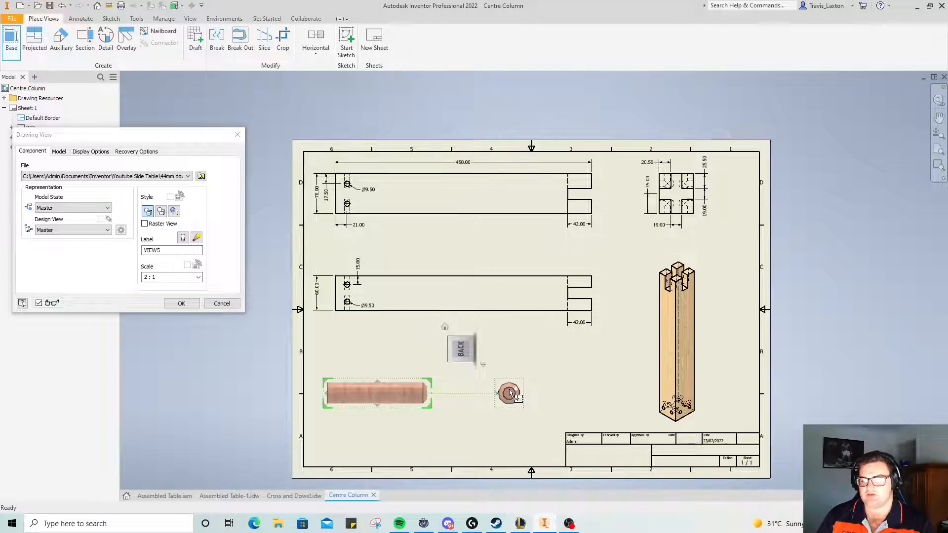
pyautogui.click(182, 303)
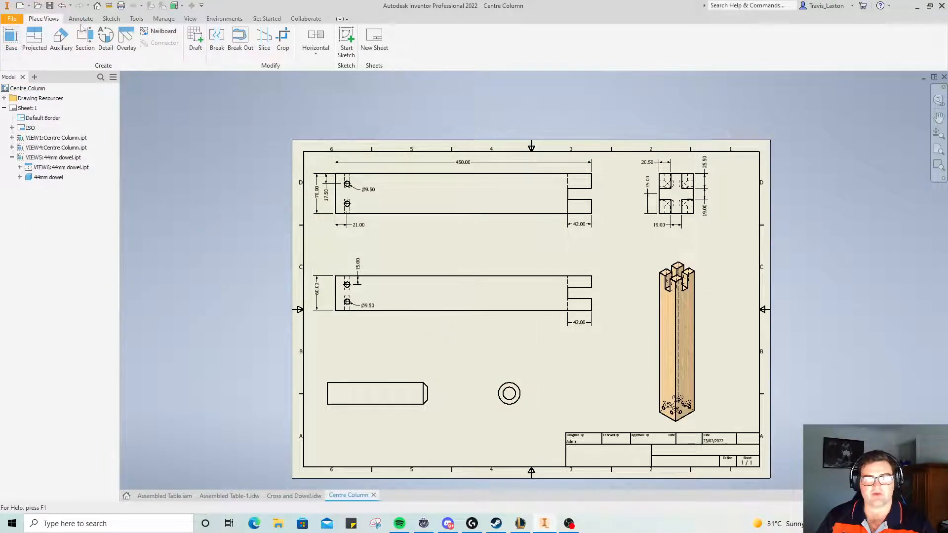
pyautogui.click(80, 20)
pyautogui.click(18, 42)
pyautogui.click(328, 393)
pyautogui.rightClick(364, 342)
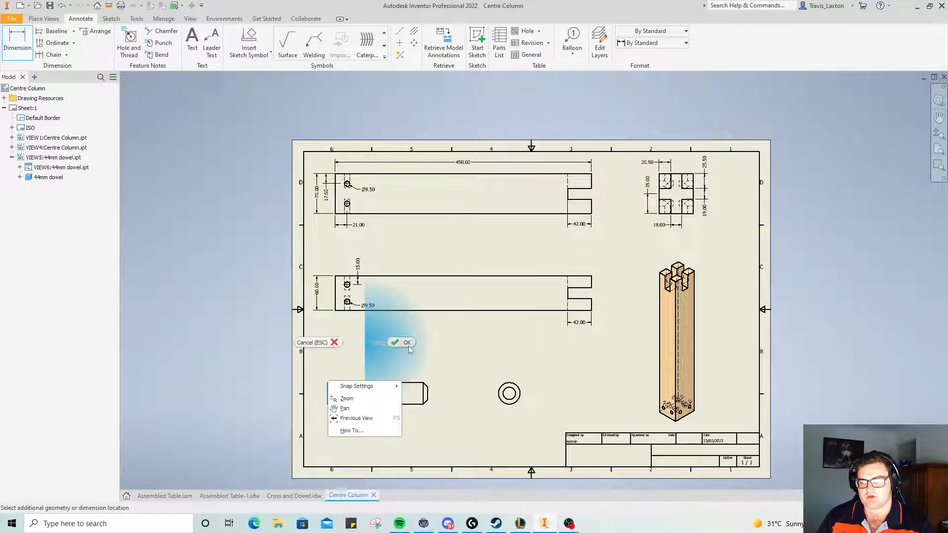
pyautogui.click(408, 345)
# - Add a centre mark to the dowel's end view and a horizontal centreline through its side view
pyautogui.click(400, 43)
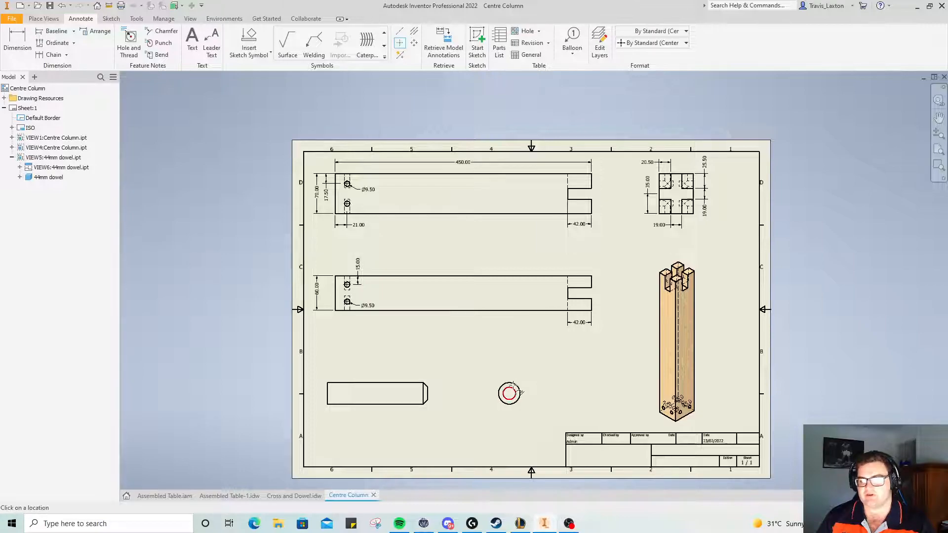
pyautogui.click(509, 393)
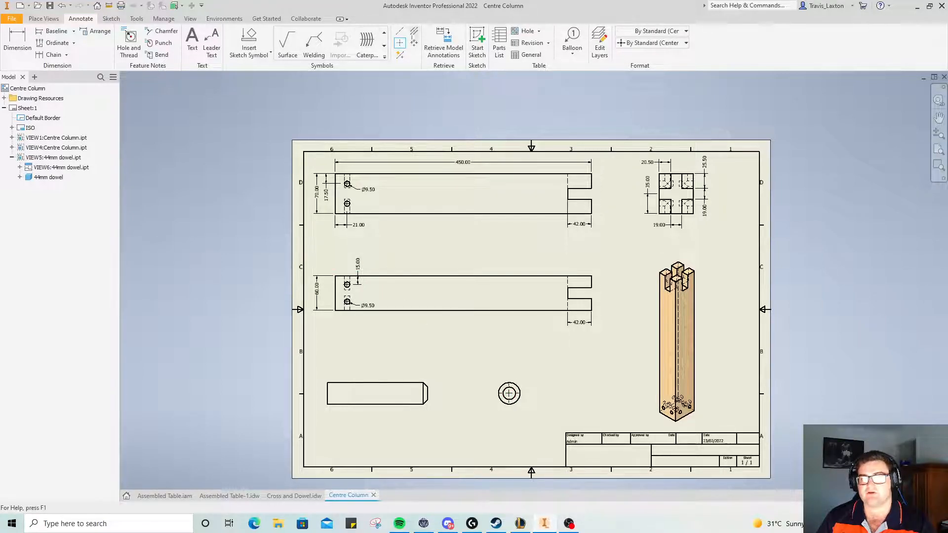
pyautogui.click(328, 393)
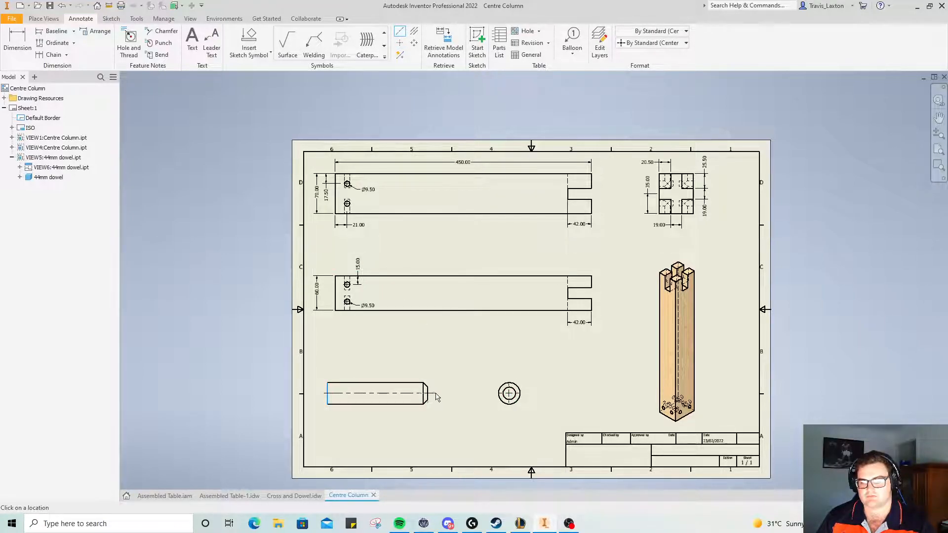
pyautogui.rightClick(375, 338)
pyautogui.click(416, 338)
# - Dimension the overall length of the dowel's side view, placing the dimension above the view
pyautogui.press('d')
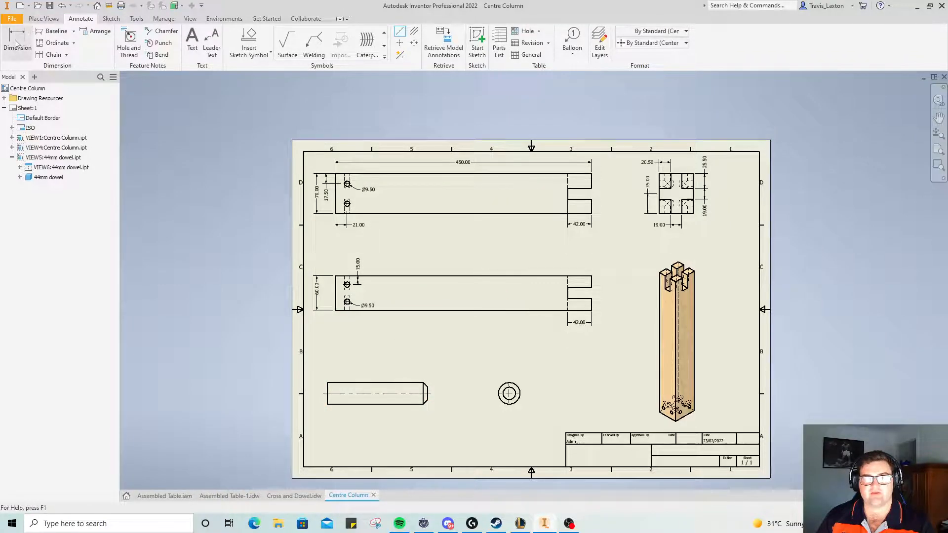
pyautogui.click(328, 391)
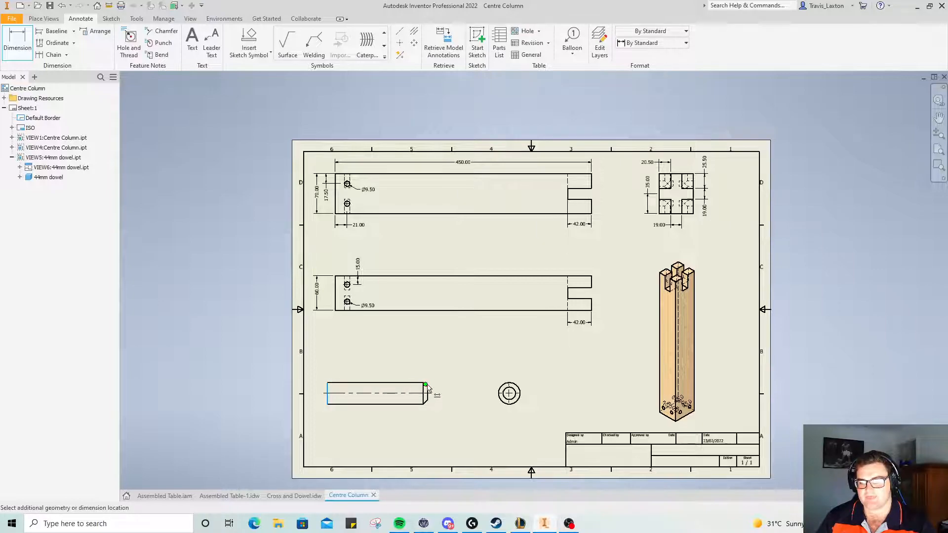
pyautogui.click(401, 368)
pyautogui.click(345, 249)
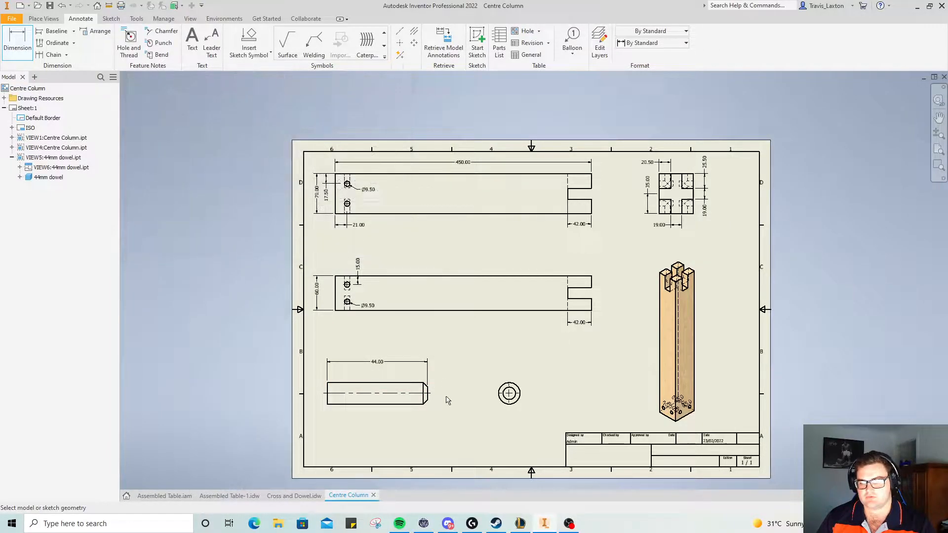
pyautogui.click(426, 402)
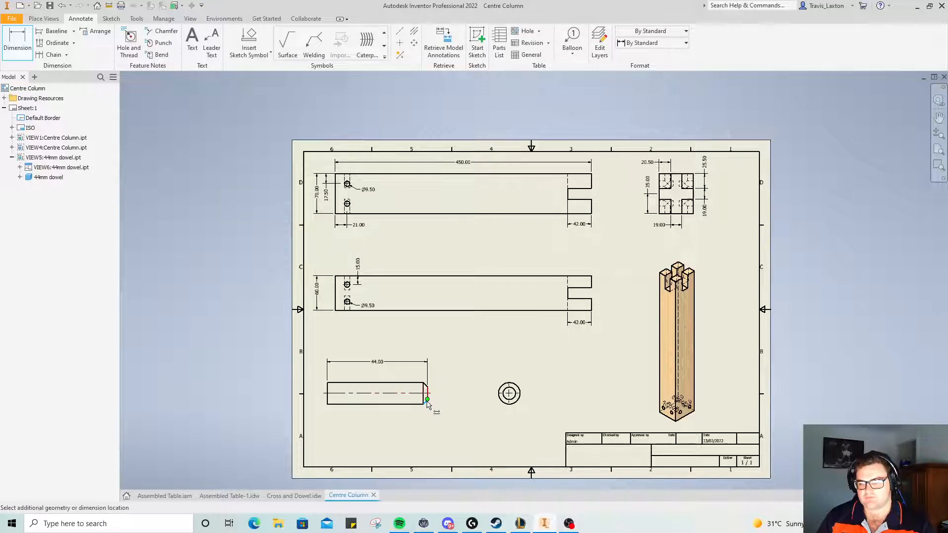
pyautogui.press('Escape')
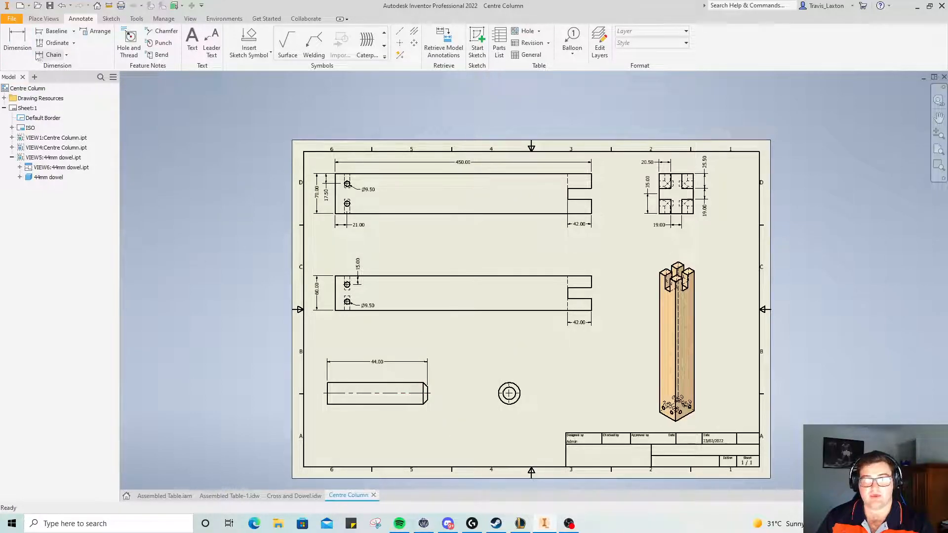
# - Add diameter dimensions to the outer and inner circles of the dowel's end view
pyautogui.click(519, 394)
pyautogui.click(532, 374)
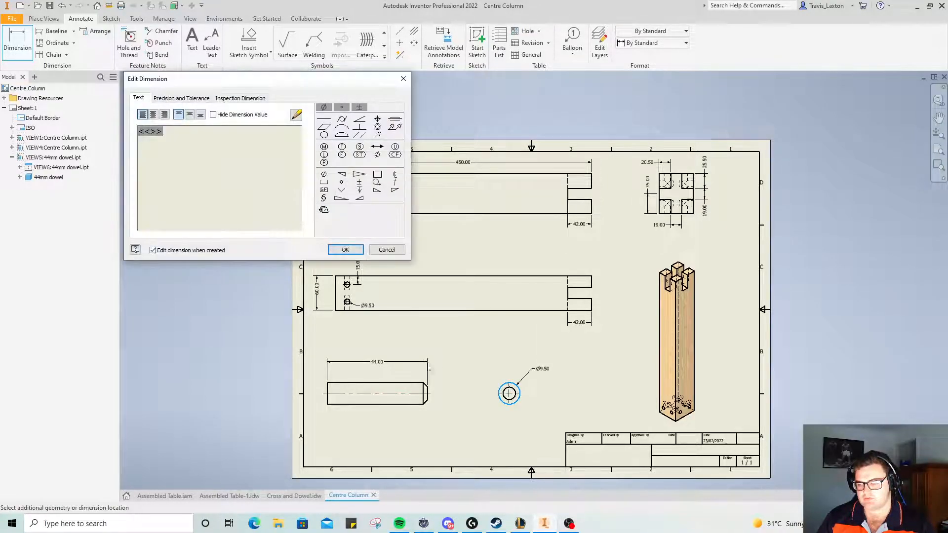
pyautogui.click(345, 249)
pyautogui.click(516, 399)
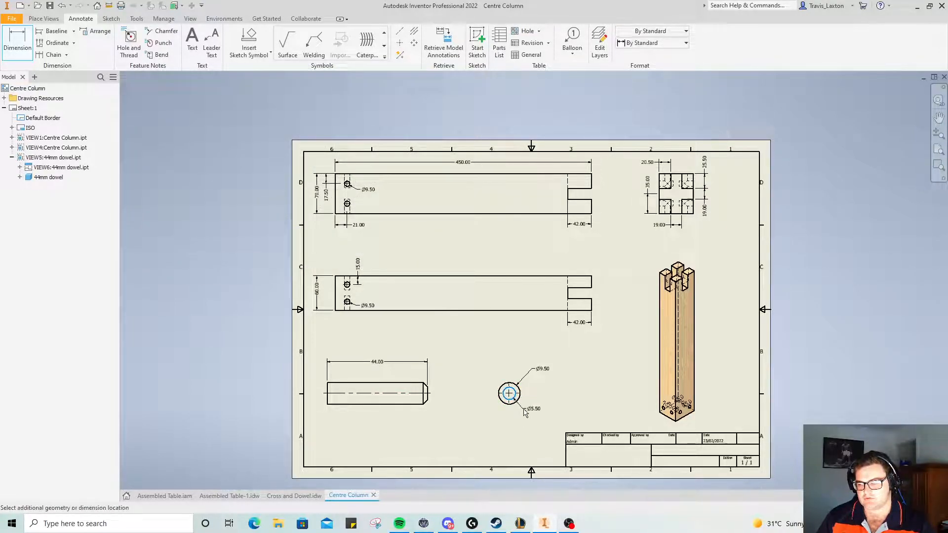
pyautogui.click(528, 410)
pyautogui.click(345, 250)
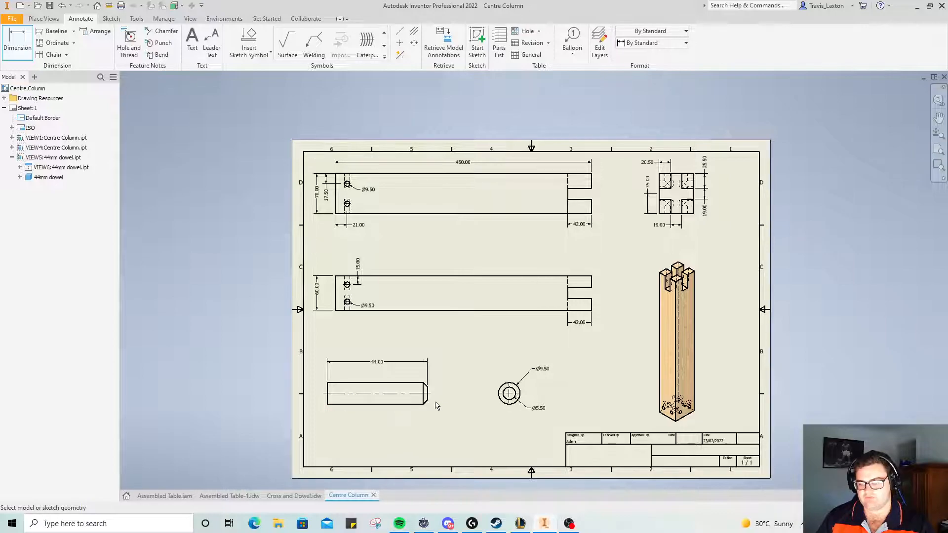
pyautogui.scroll(3, 426, 404)
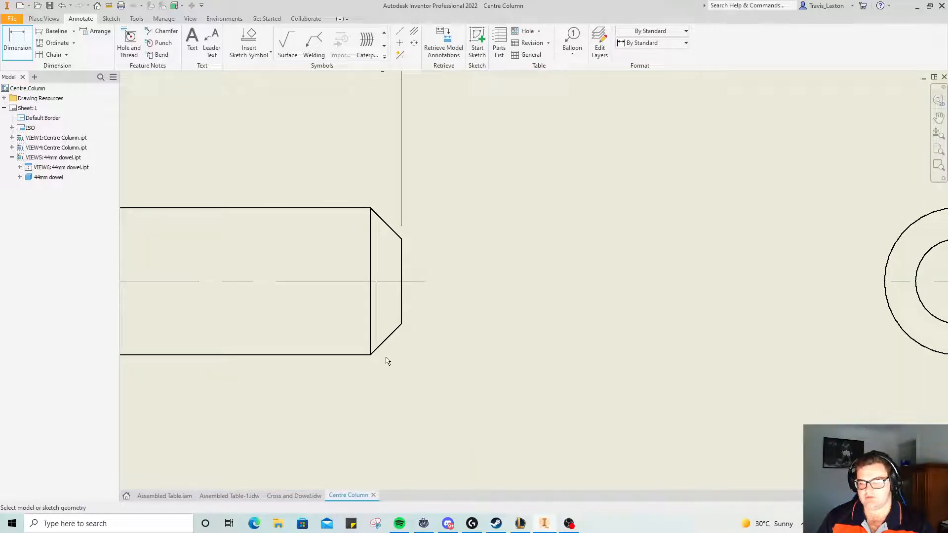
pyautogui.click(371, 316)
pyautogui.rightClick(282, 337)
pyautogui.click(325, 330)
# - Move the dowel's end view closer to its side view
pyautogui.scroll(-6, 367, 338)
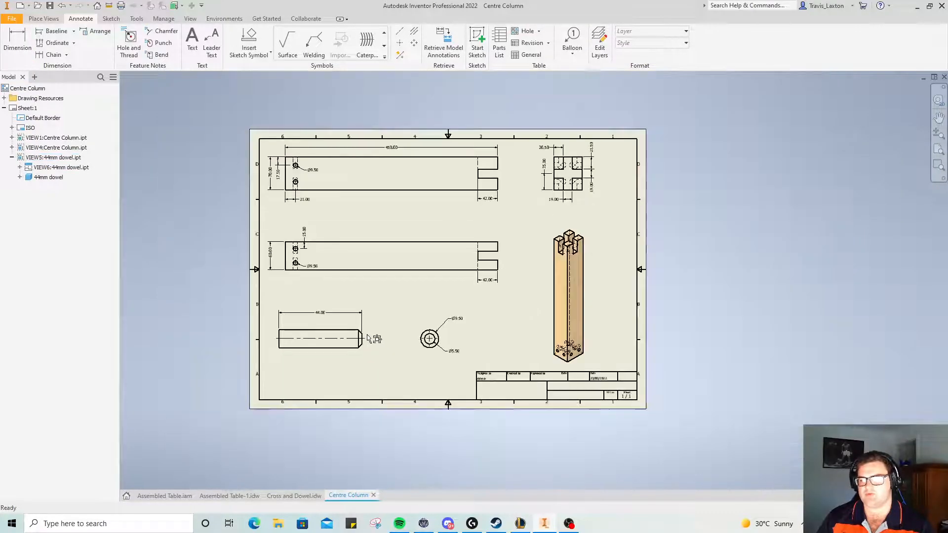
pyautogui.moveTo(420, 339); pyautogui.dragTo(409, 338)
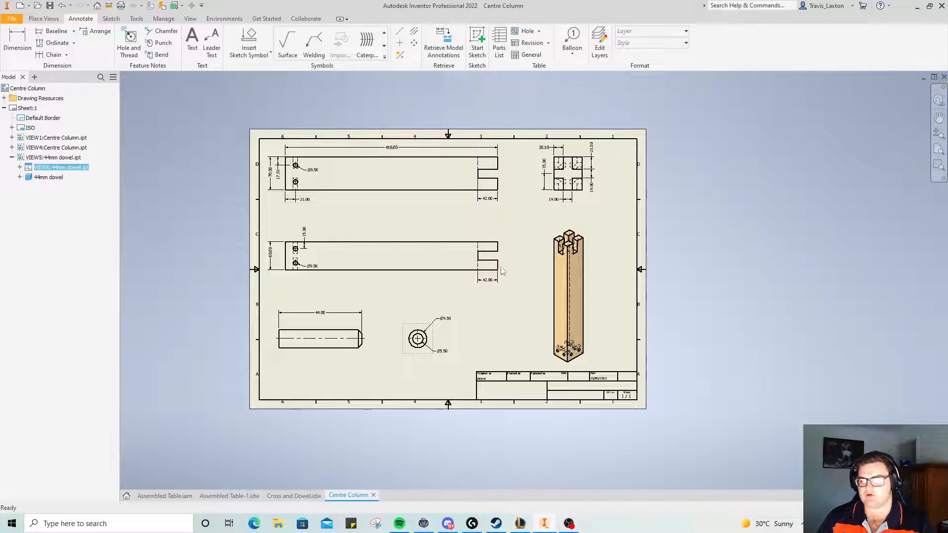
pyautogui.moveTo(404, 349); pyautogui.dragTo(388, 349)
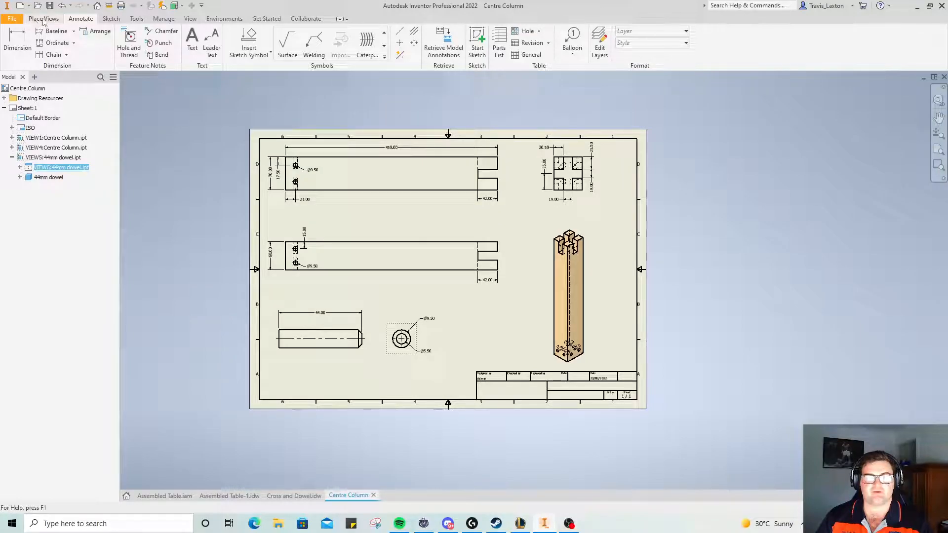
# - Create a leader note beside the dowel's end view reading "9.5 x 50 Dowel" and "Cut Down" on two lines
pyautogui.click(211, 42)
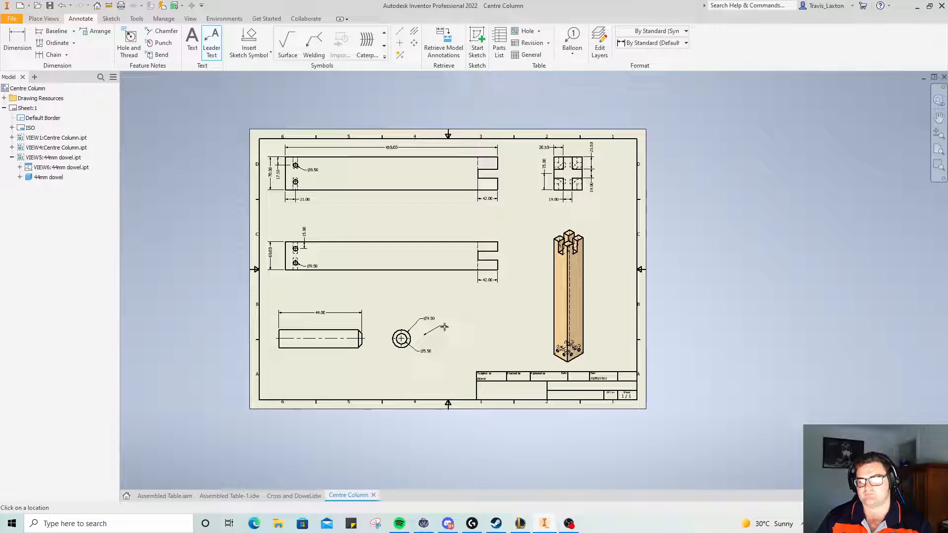
pyautogui.rightClick(446, 329)
pyautogui.click(483, 332)
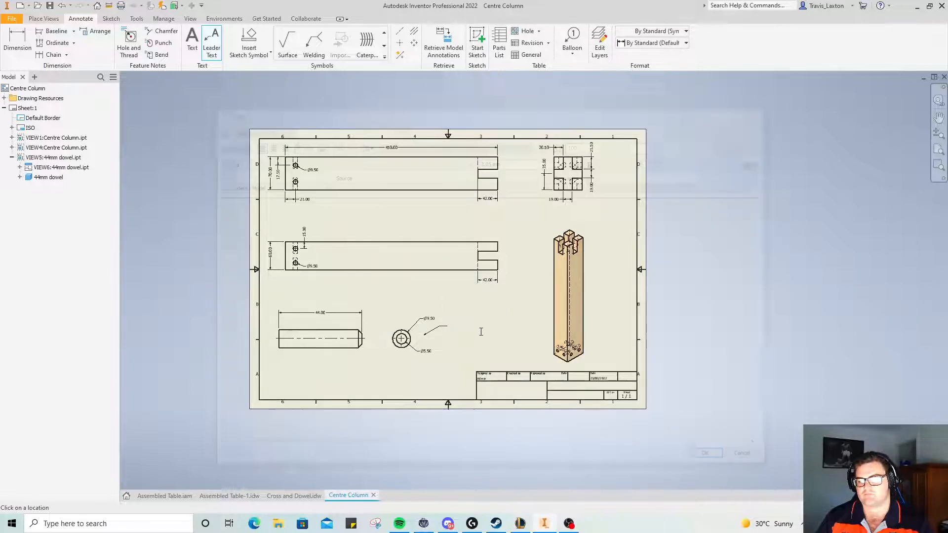
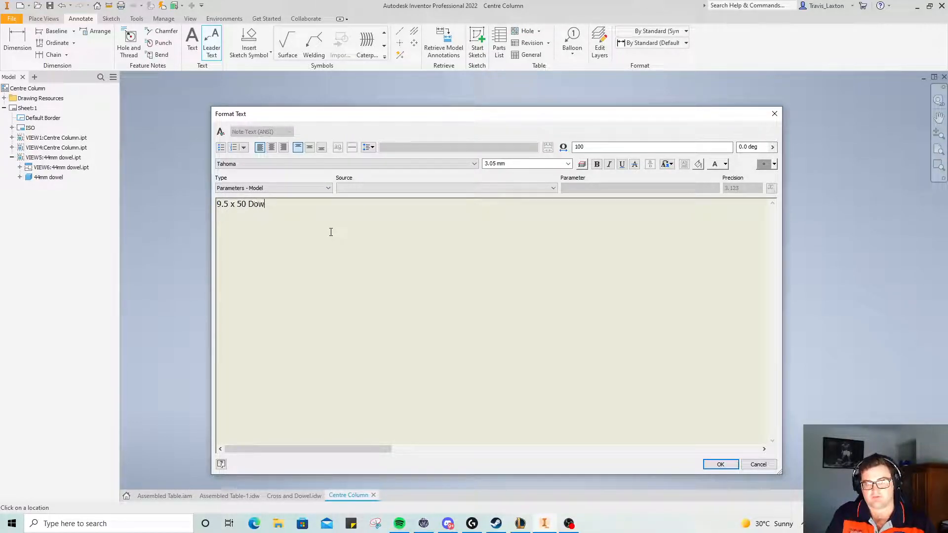
pyautogui.write('t down')
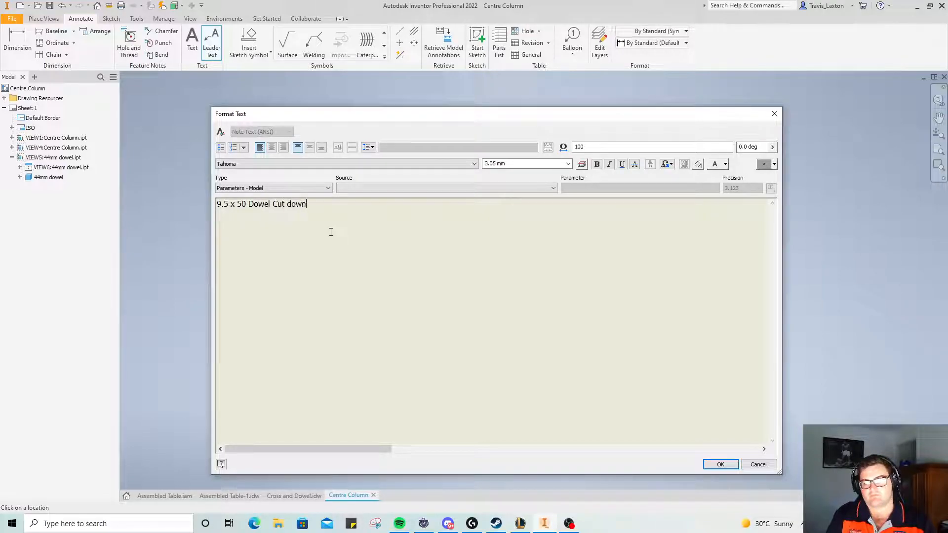
pyautogui.write('ow')
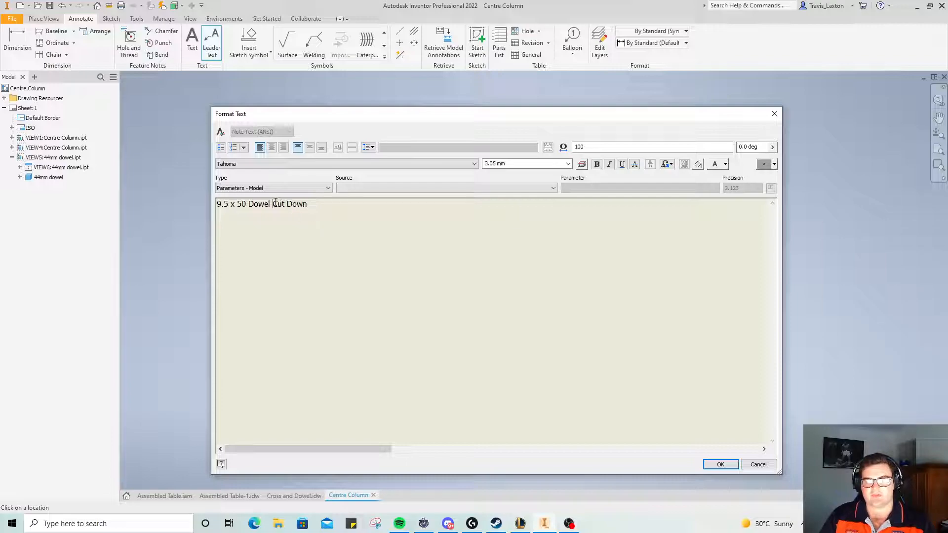
pyautogui.press('Return')
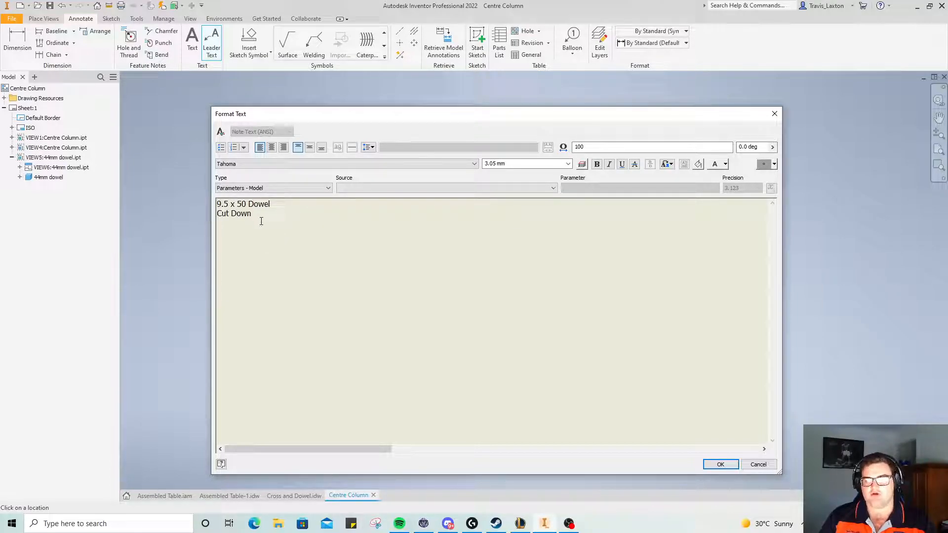
# - Centre the leader note's text horizontally and vertically, set its text height to 10, and finish the note
pyautogui.moveTo(261, 221); pyautogui.dragTo(216, 201)
pyautogui.click(271, 147)
pyautogui.click(310, 147)
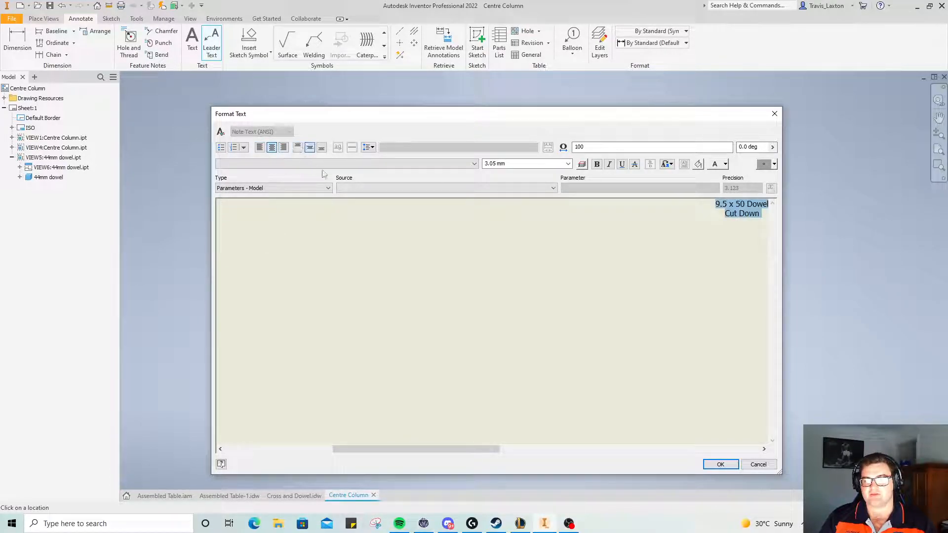
pyautogui.click(531, 164)
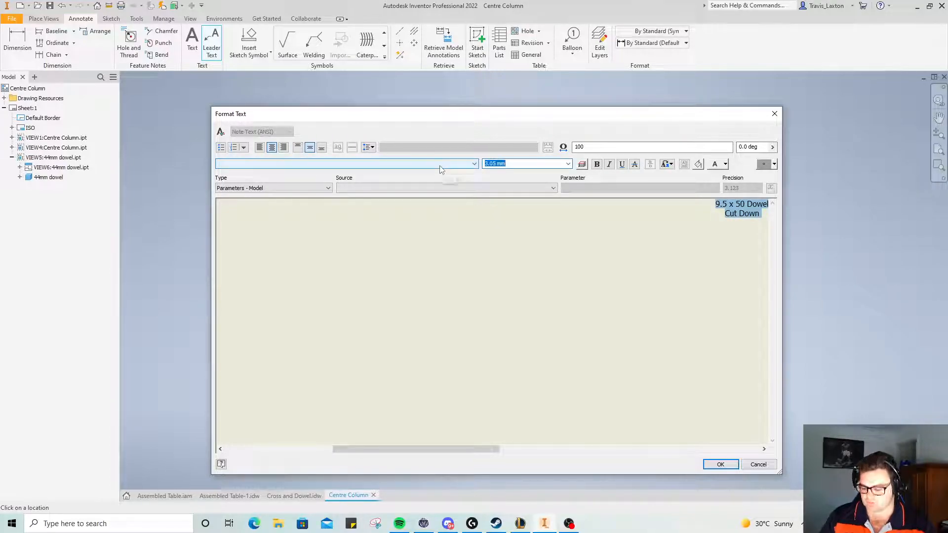
pyautogui.write('10')
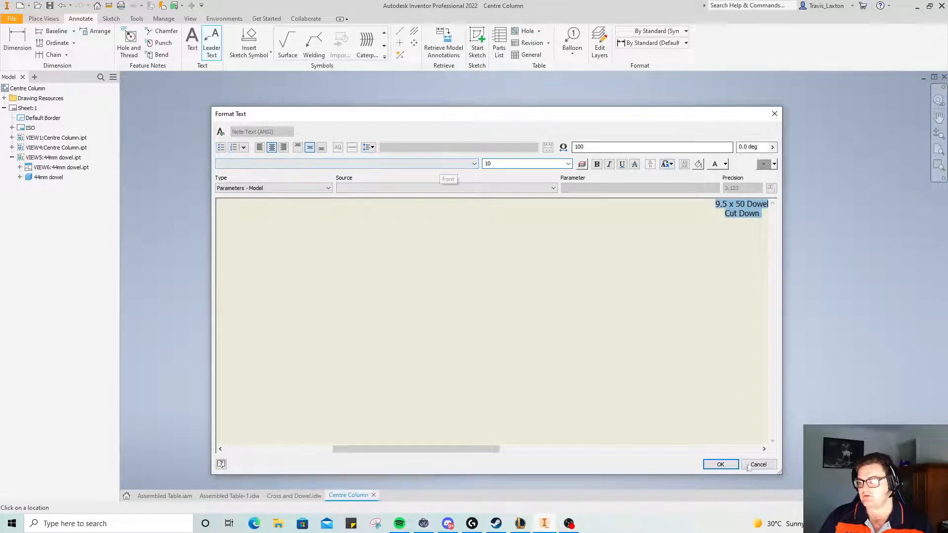
pyautogui.click(733, 466)
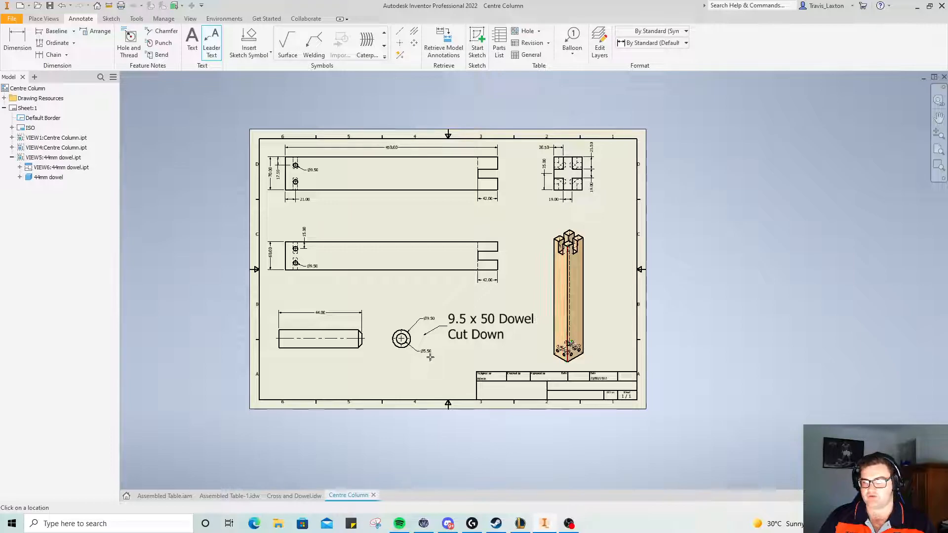
pyautogui.rightClick(243, 101)
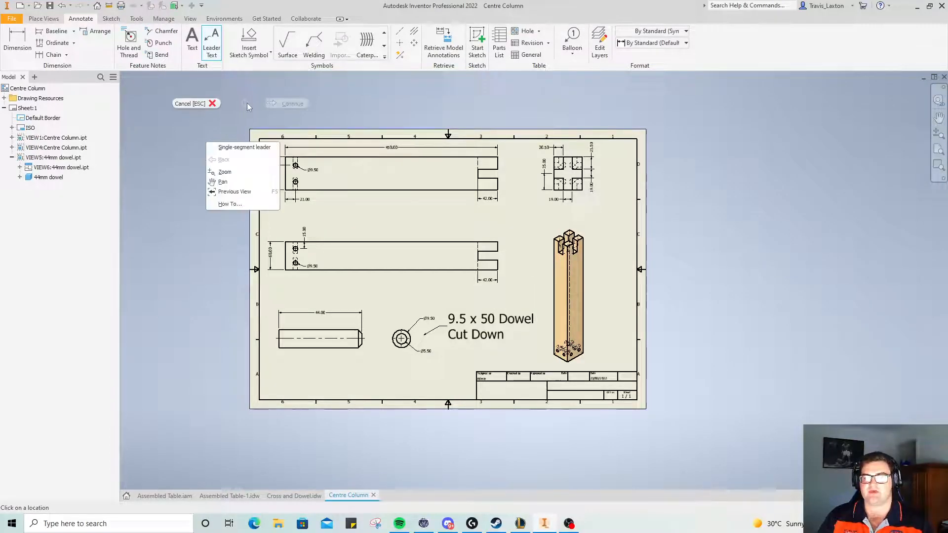
pyautogui.click(204, 105)
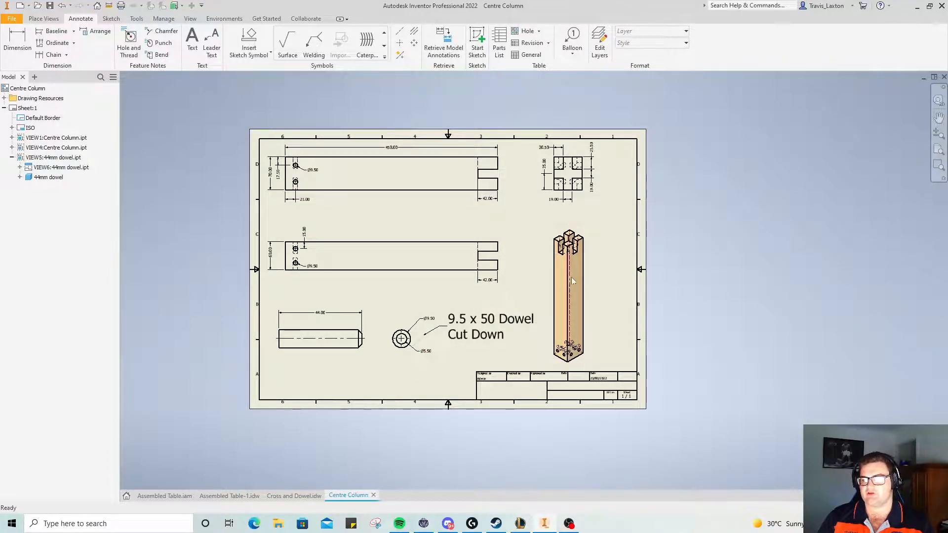
# - Move the column's isometric view up away from the title block and save the drawing as Centre Column in the Youtube Side Table folder
pyautogui.moveTo(597, 285); pyautogui.dragTo(558, 272)
pyautogui.click(599, 289)
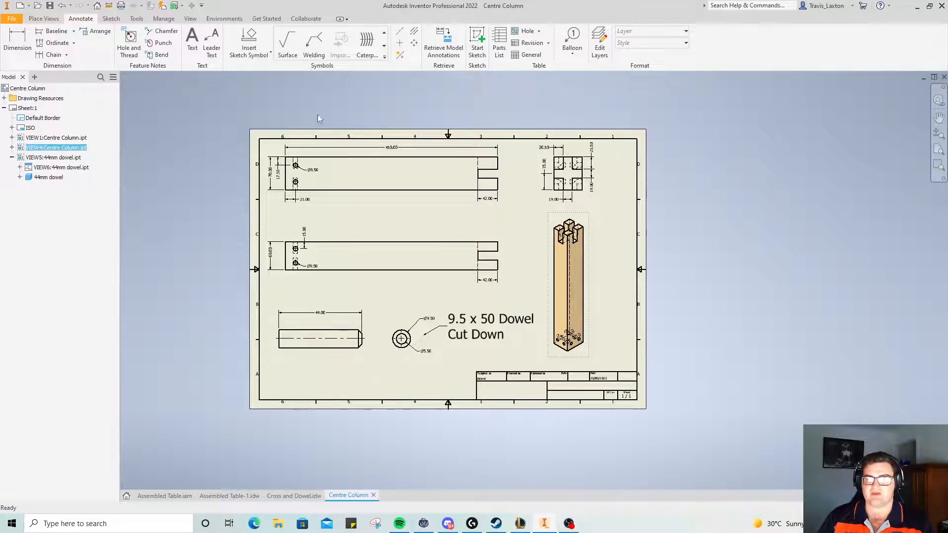
pyautogui.click(50, 7)
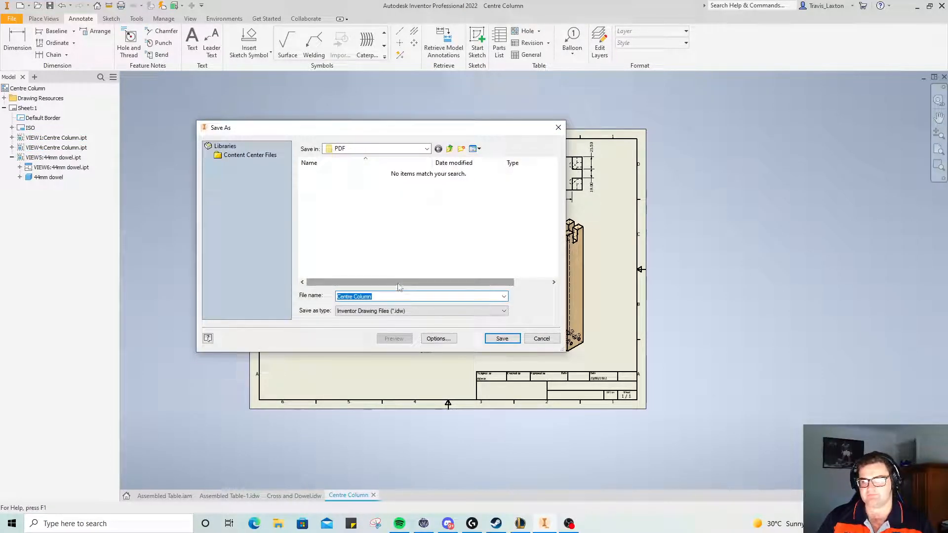
pyautogui.click(426, 148)
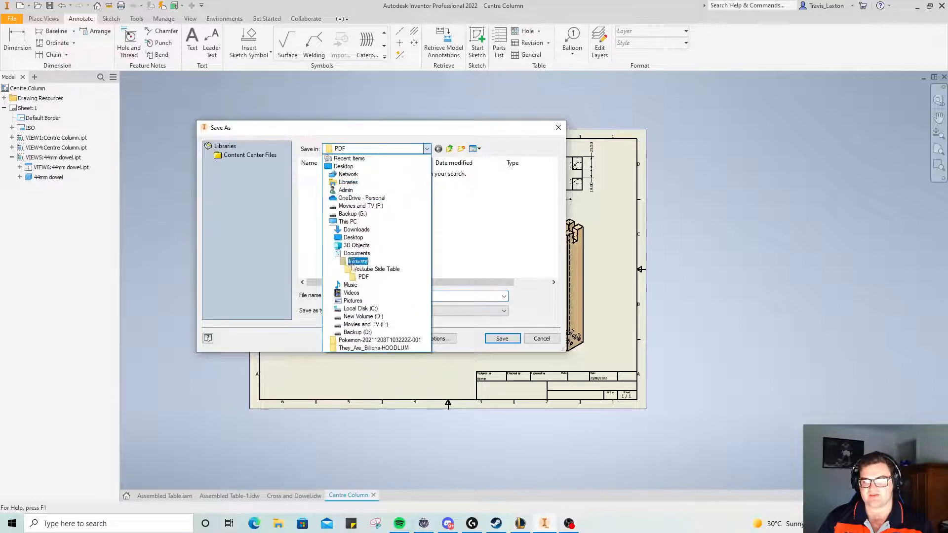
pyautogui.click(364, 270)
pyautogui.click(513, 342)
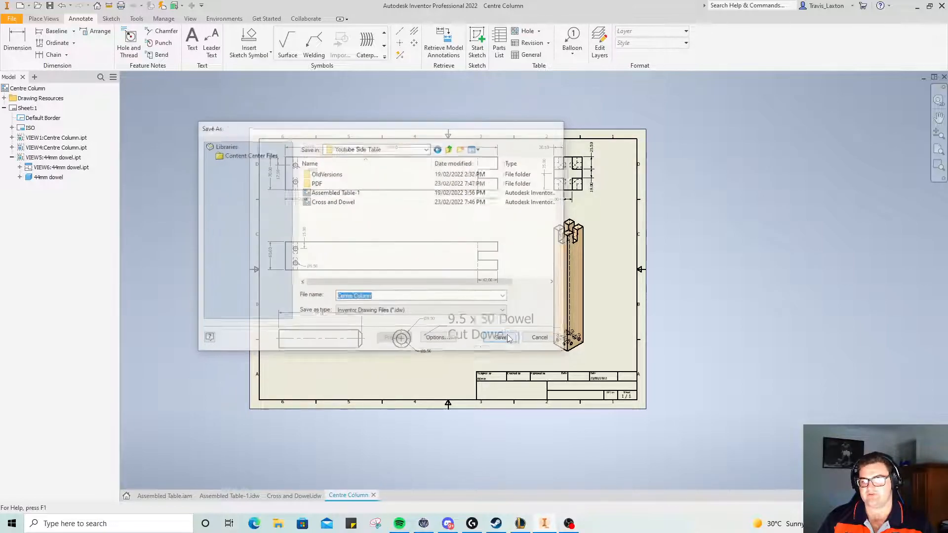
# - Export the drawing as a PDF named Centre Column into the PDF folder
pyautogui.click(10, 20)
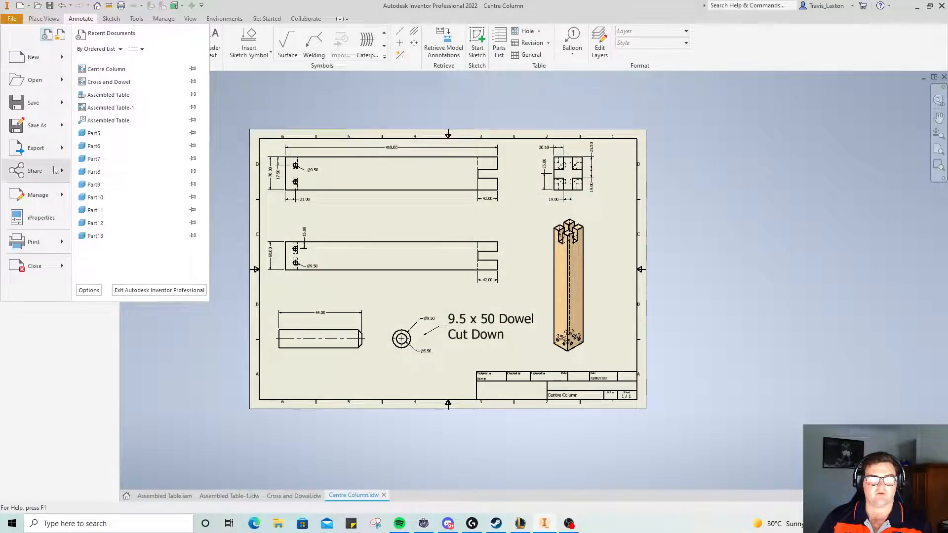
pyautogui.moveTo(56, 154)
pyautogui.click(125, 121)
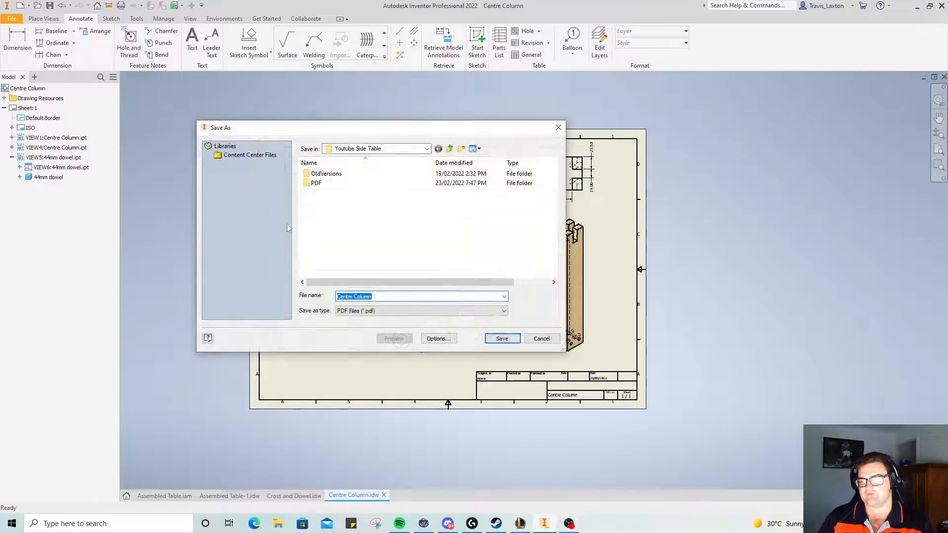
pyautogui.doubleClick(321, 183)
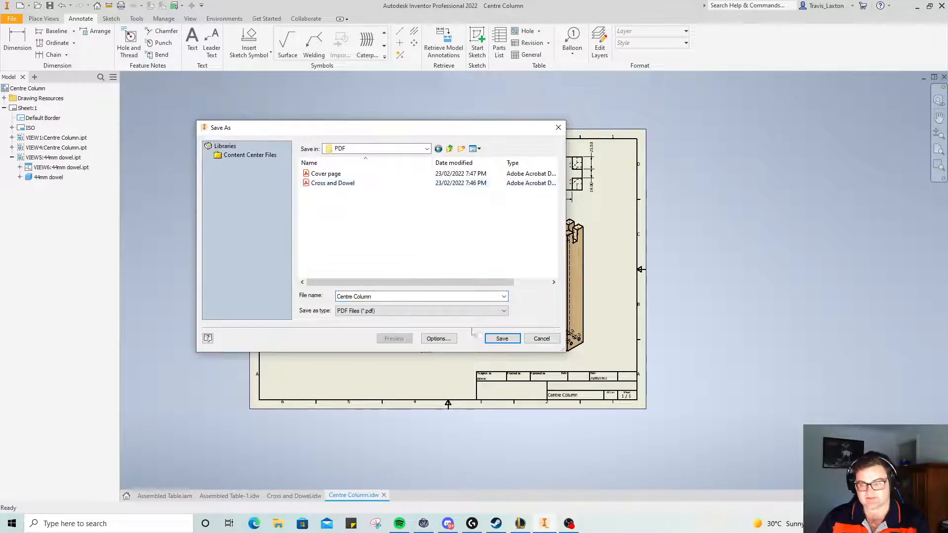
pyautogui.click(501, 339)
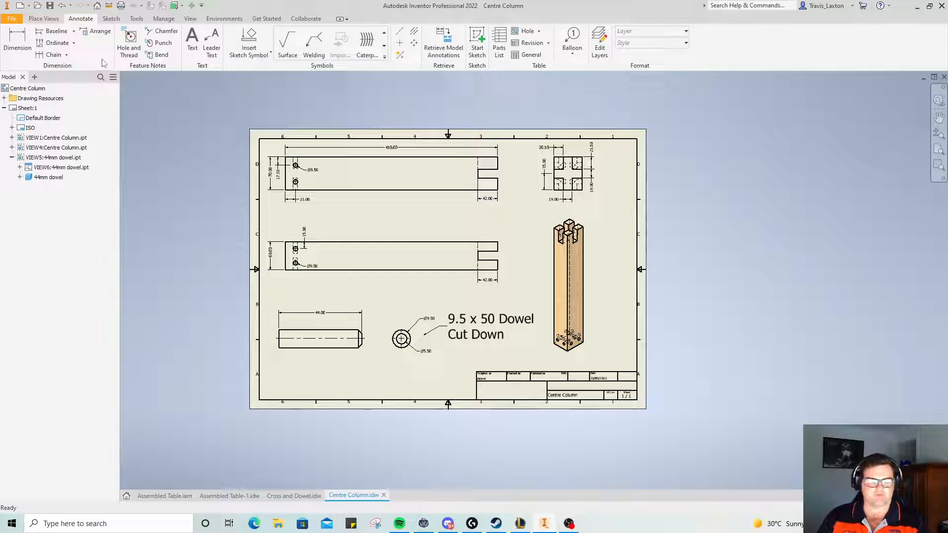
# - Create a new drawing and adjust its document settings
pyautogui.click(20, 5)
pyautogui.click(603, 401)
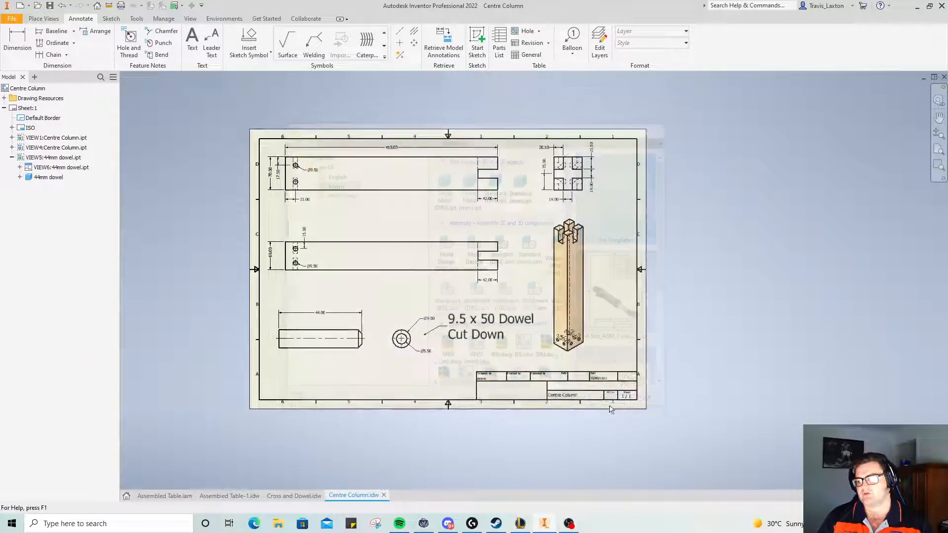
pyautogui.click(163, 18)
pyautogui.click(136, 19)
pyautogui.click(145, 54)
pyautogui.click(417, 177)
pyautogui.click(404, 190)
pyautogui.click(481, 389)
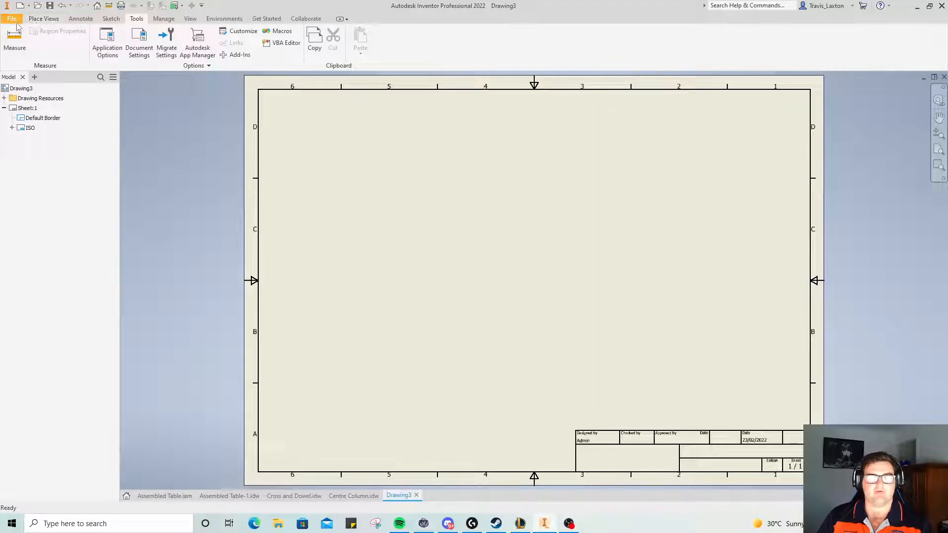
# - Start a base view on the new sheet using the Top part from the Youtube Side Table folder
pyautogui.click(42, 19)
pyautogui.click(11, 38)
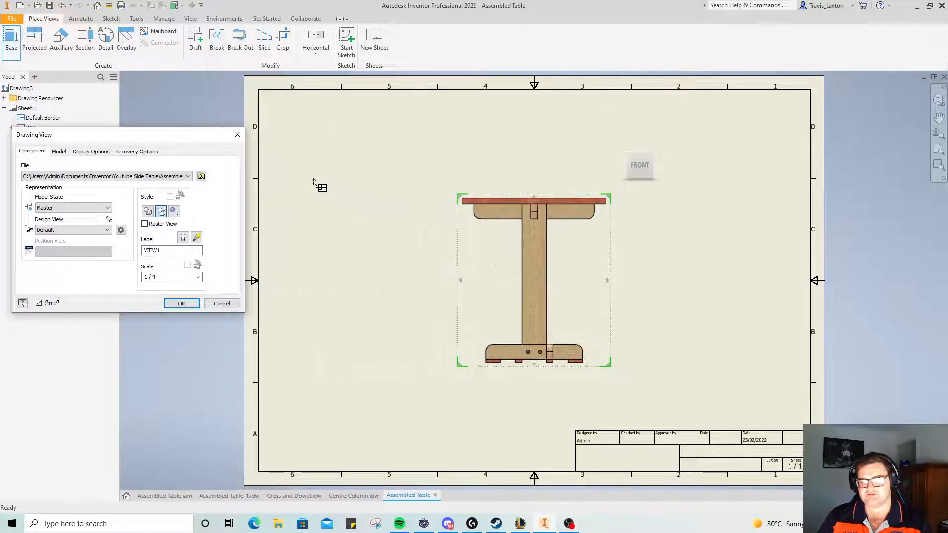
pyautogui.click(200, 176)
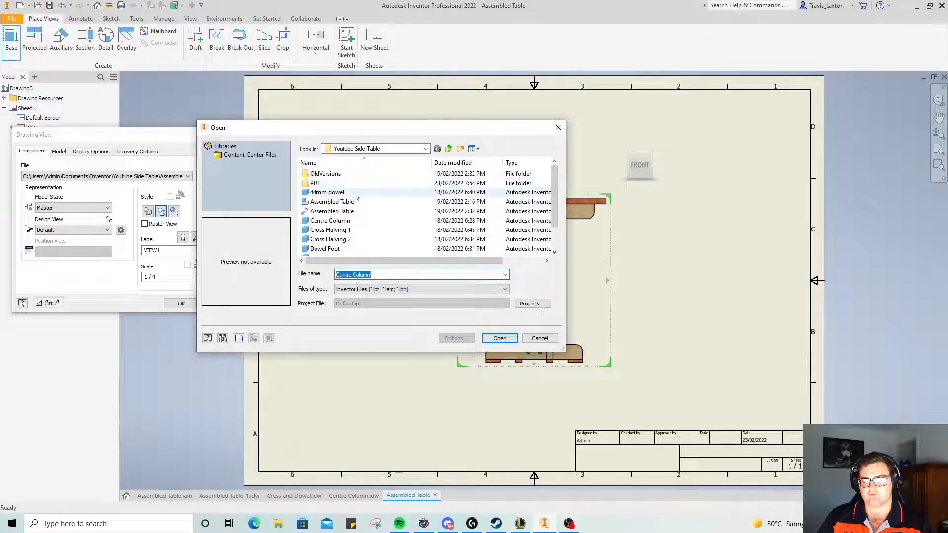
pyautogui.scroll(-1, 350, 211)
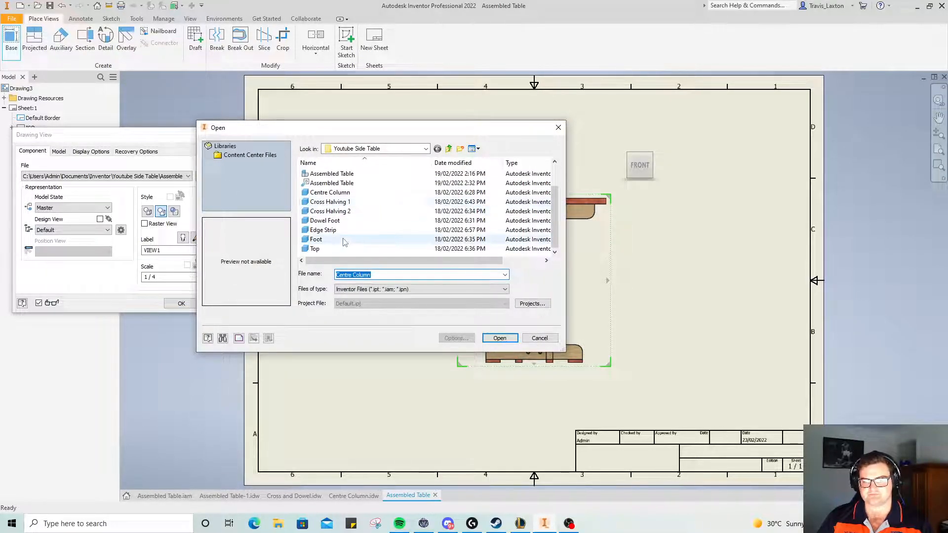
pyautogui.scroll(1, 332, 231)
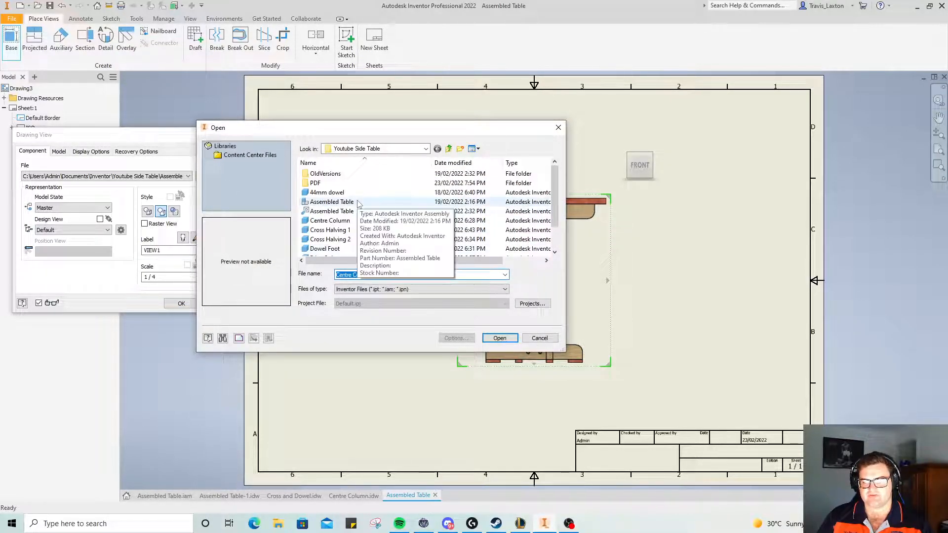
pyautogui.scroll(-1, 361, 204)
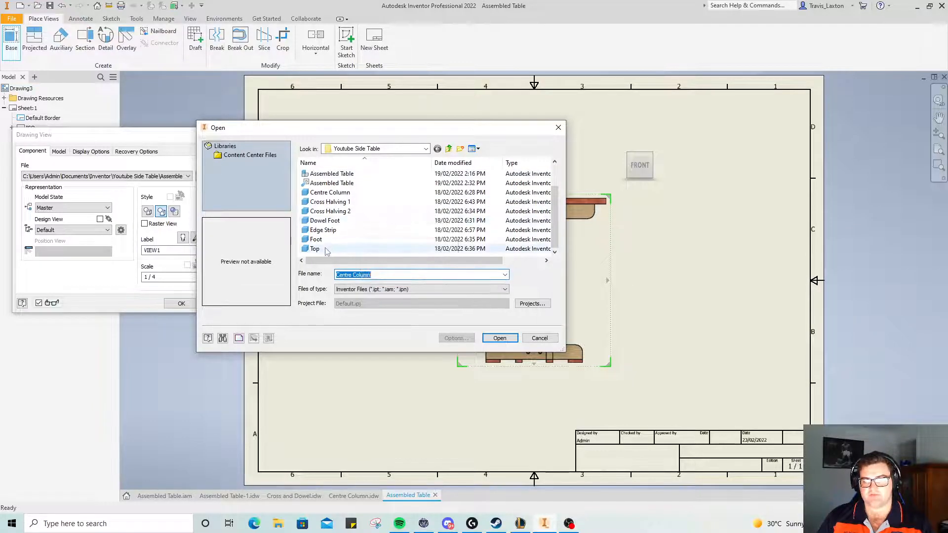
pyautogui.click(365, 248)
pyautogui.click(499, 338)
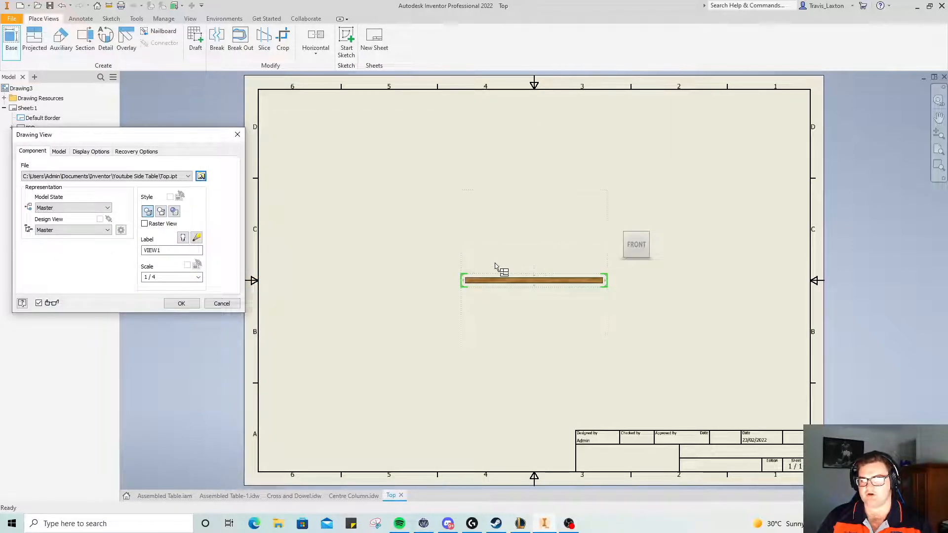
# - Place the tabletop's square face view at 1/4 scale in the sheet's upper-left corner, with a projected edge view to its right
pyautogui.moveTo(523, 282); pyautogui.dragTo(360, 190)
pyautogui.click(487, 229)
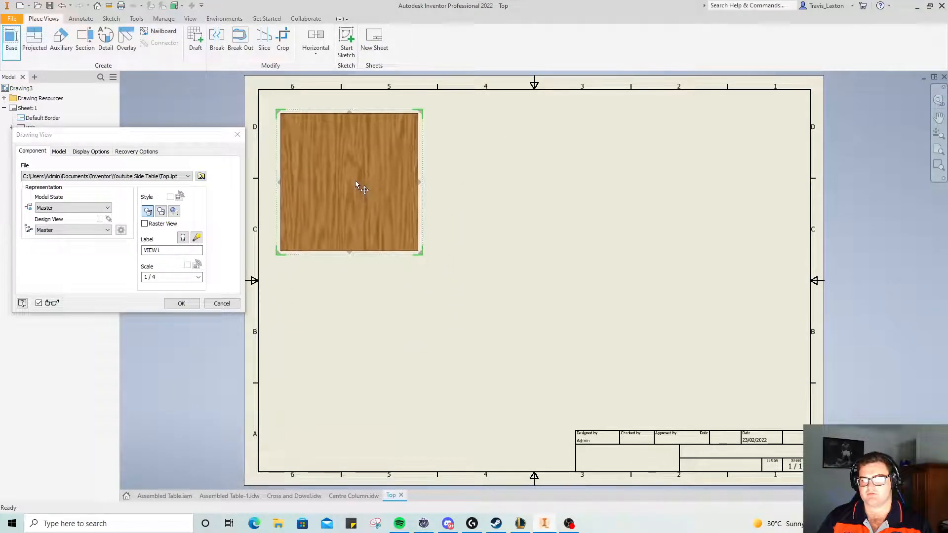
pyautogui.click(477, 193)
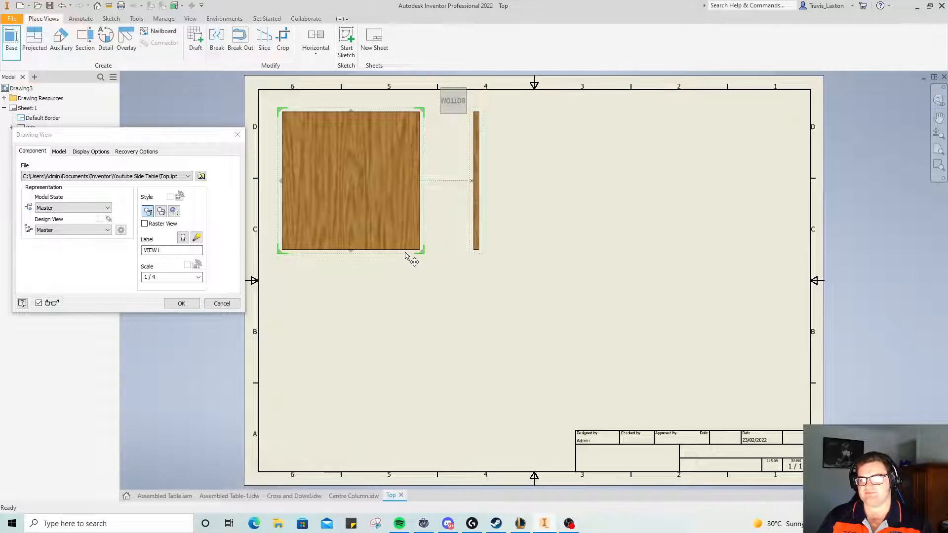
pyautogui.rightClick(587, 281)
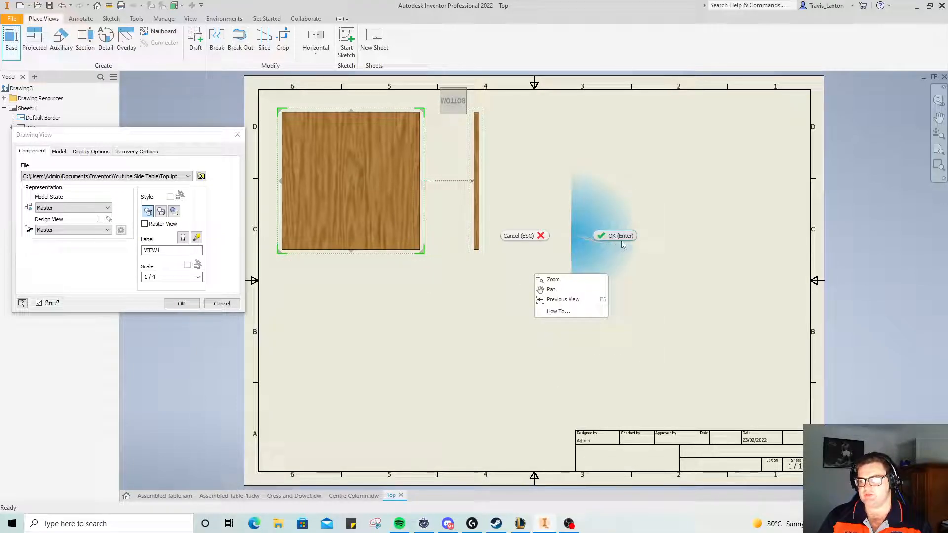
pyautogui.click(620, 239)
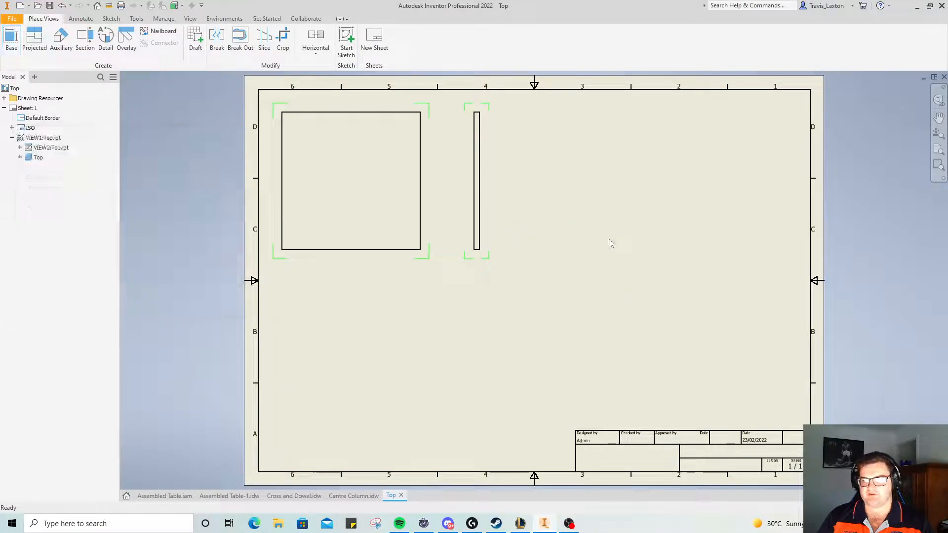
pyautogui.click(11, 37)
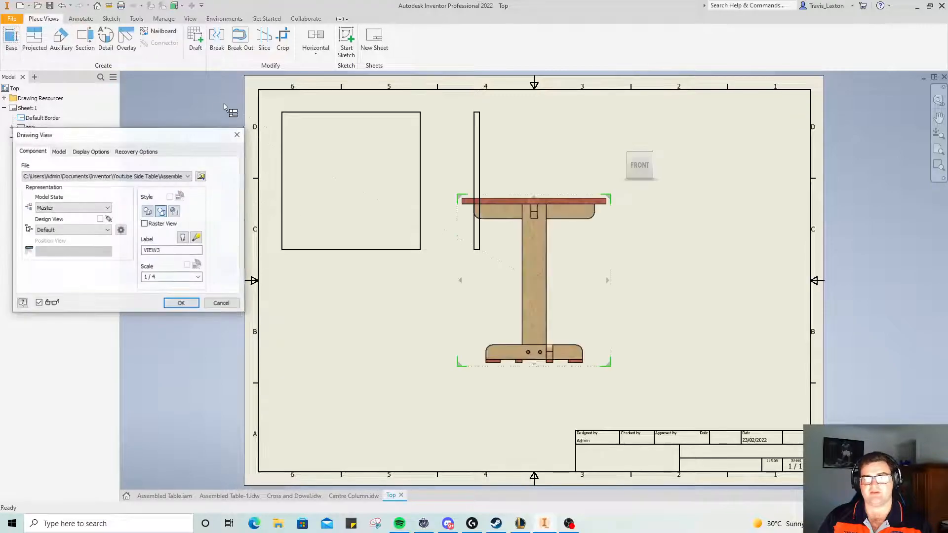
pyautogui.click(201, 177)
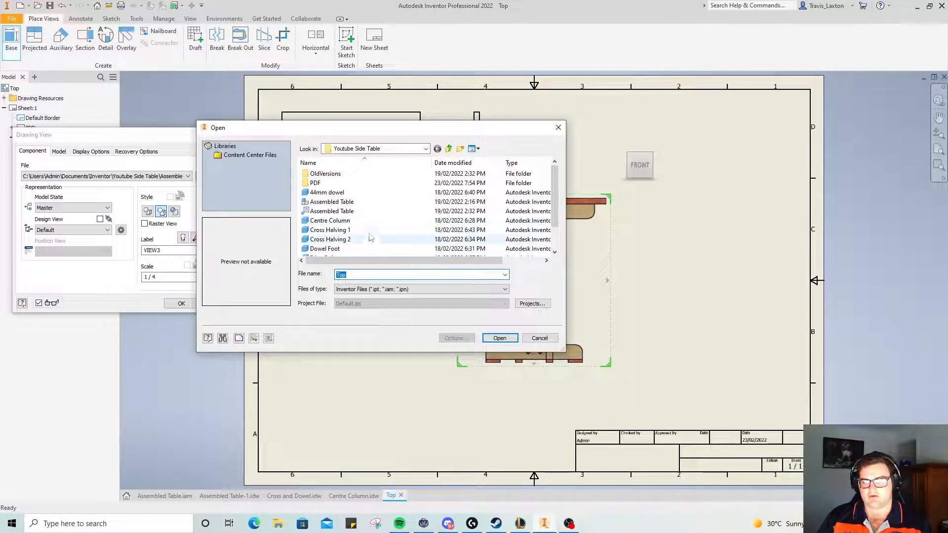
pyautogui.click(323, 229)
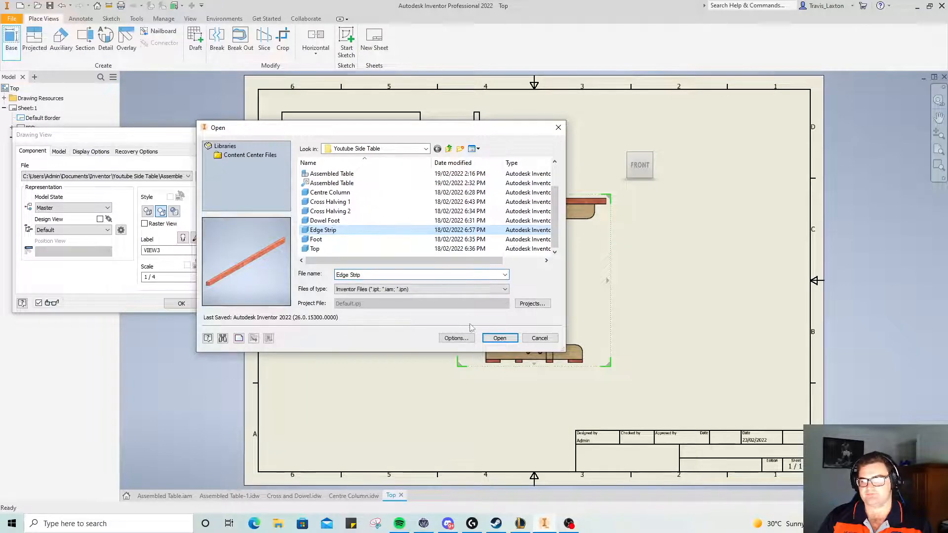
pyautogui.click(499, 338)
pyautogui.moveTo(597, 204)
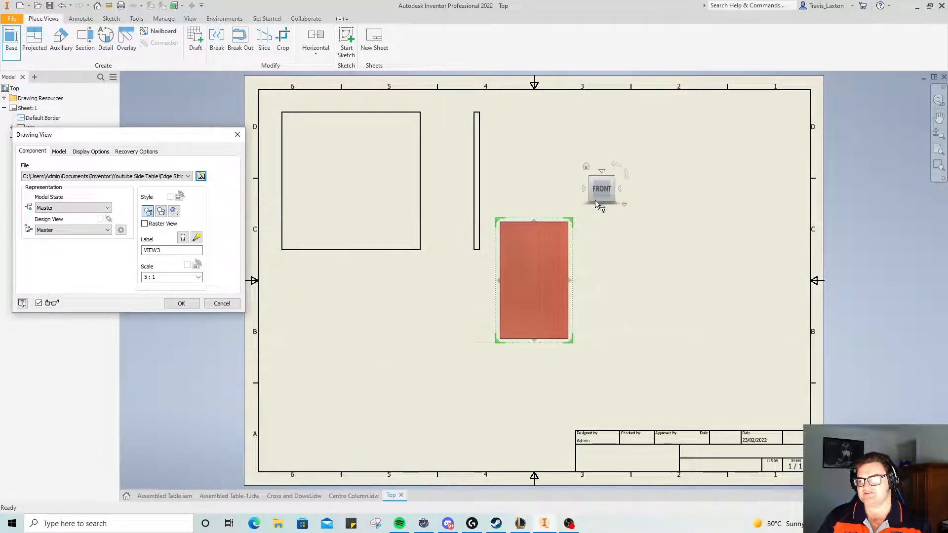
pyautogui.click(583, 190)
pyautogui.moveTo(533, 290); pyautogui.dragTo(356, 370)
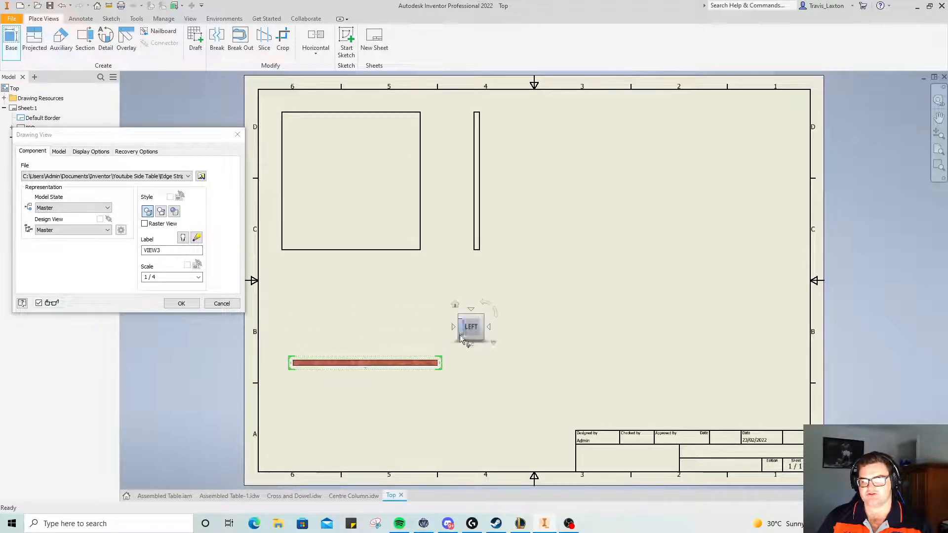
pyautogui.click(471, 344)
pyautogui.moveTo(371, 370); pyautogui.dragTo(349, 351)
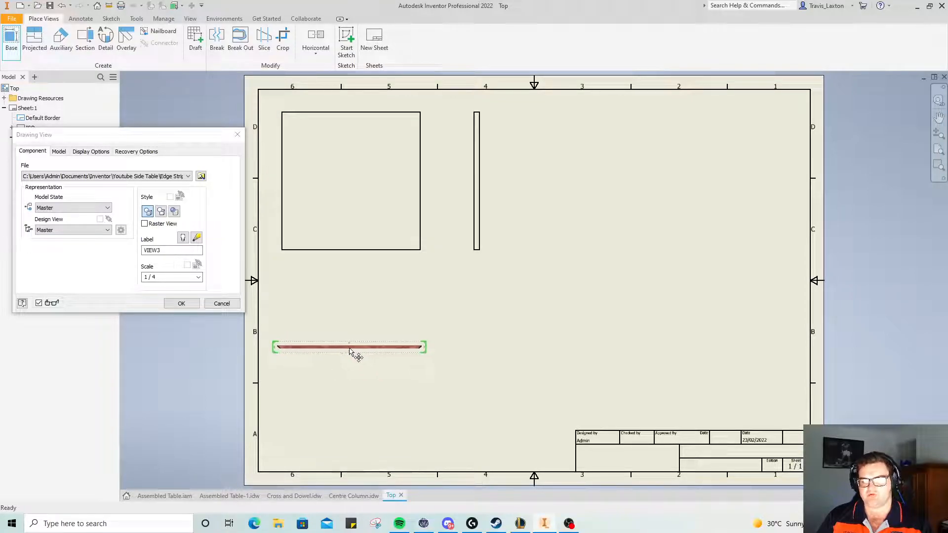
pyautogui.click(470, 348)
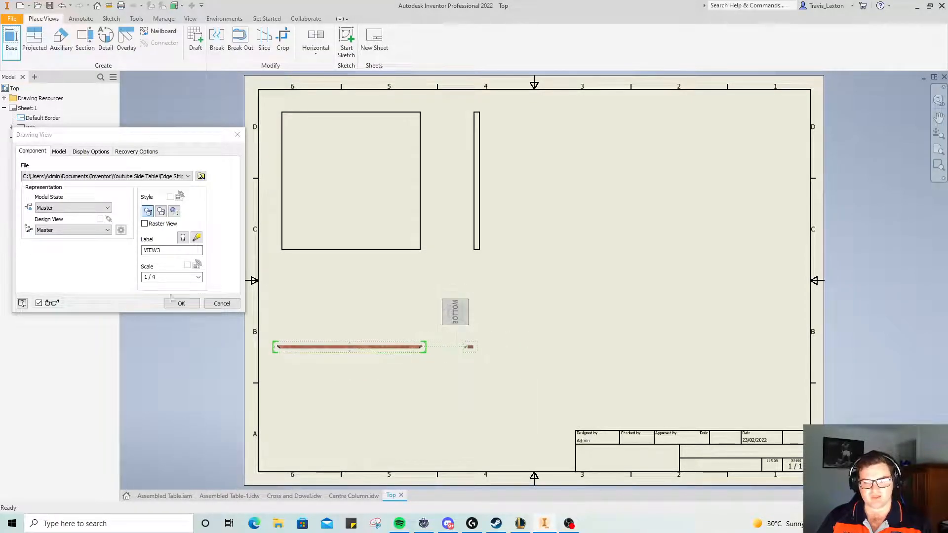
pyautogui.doubleClick(167, 279)
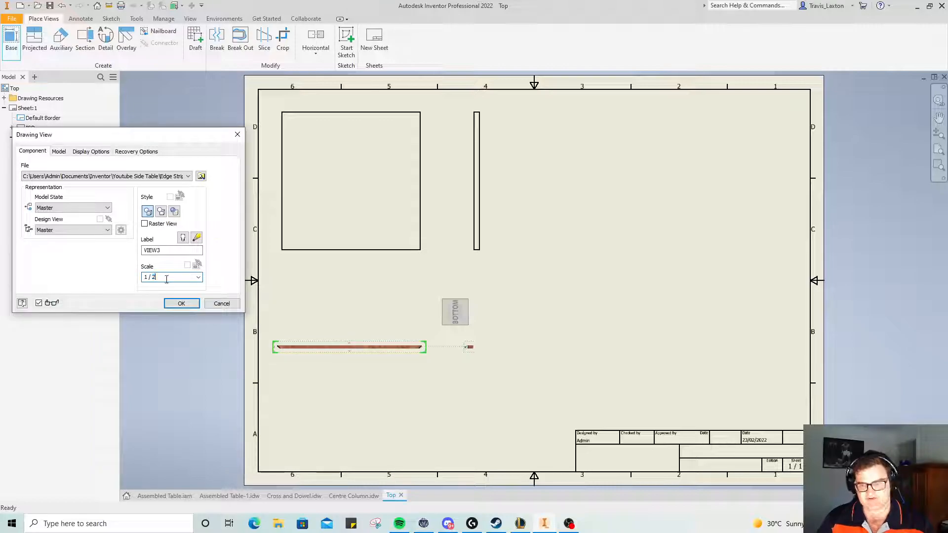
pyautogui.moveTo(364, 347); pyautogui.dragTo(399, 347)
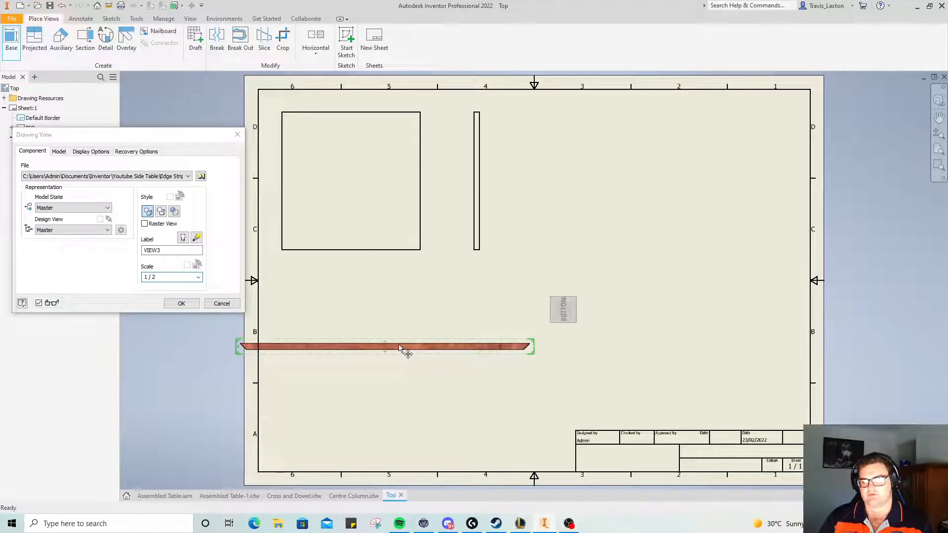
pyautogui.moveTo(502, 356); pyautogui.dragTo(584, 320)
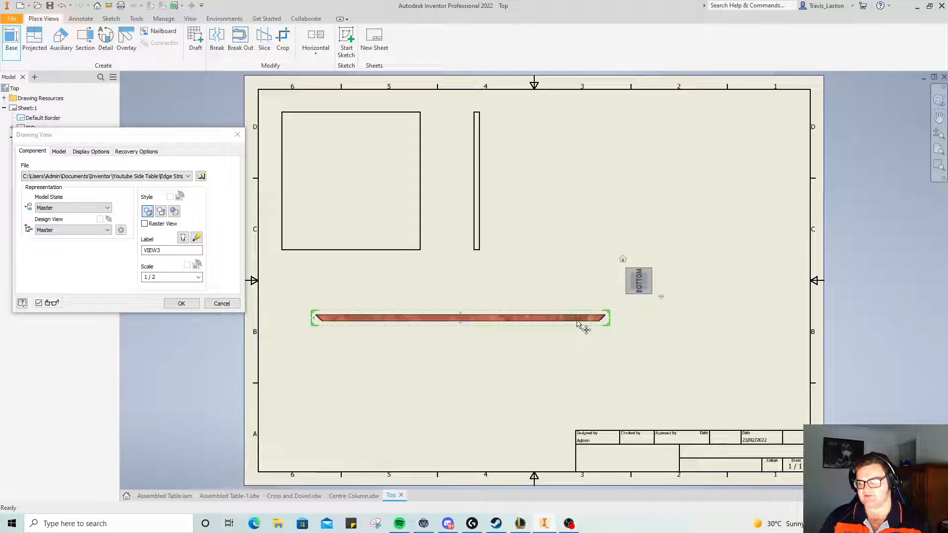
pyautogui.click(228, 305)
# - Add a base view of the Edge Strip part's mitred long face at 1/2 scale, with a projected end view to its right
pyautogui.click(12, 37)
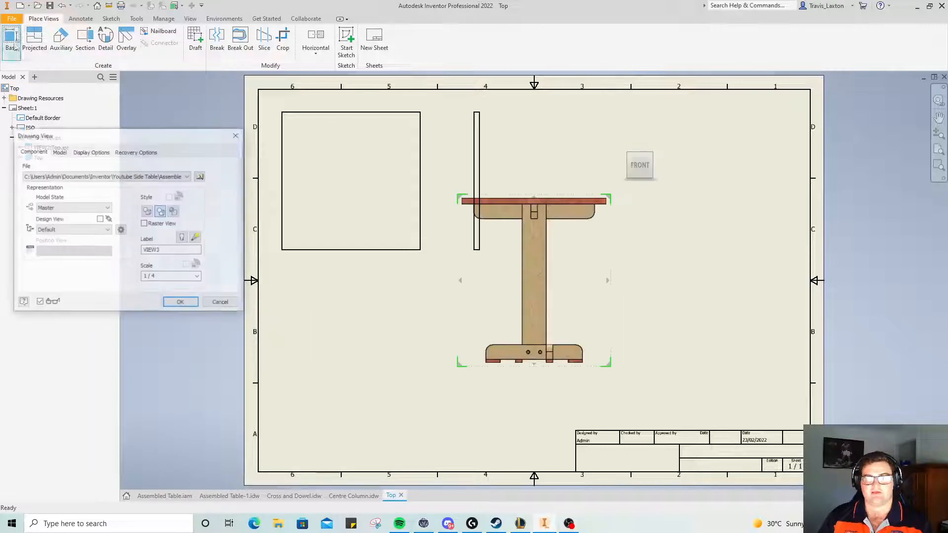
pyautogui.click(201, 176)
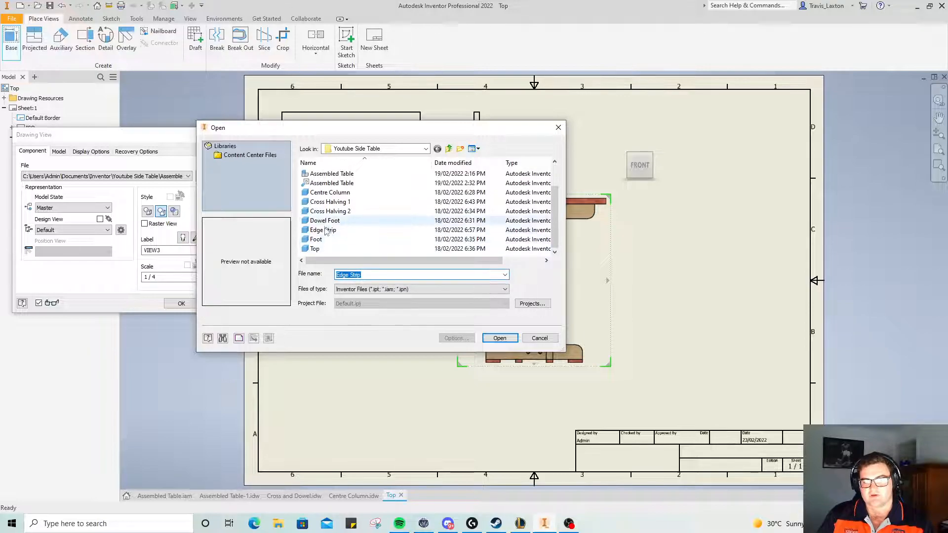
pyautogui.click(346, 230)
pyautogui.click(499, 338)
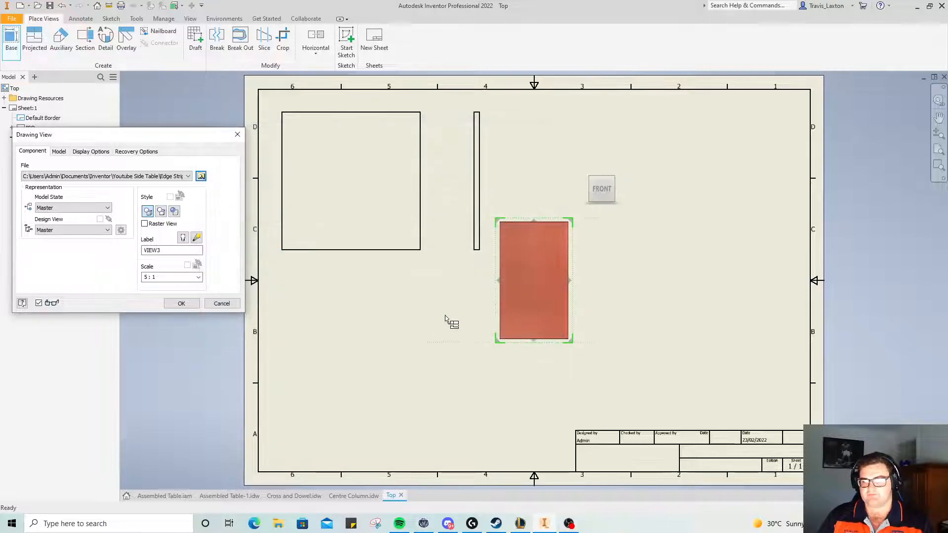
pyautogui.click(586, 202)
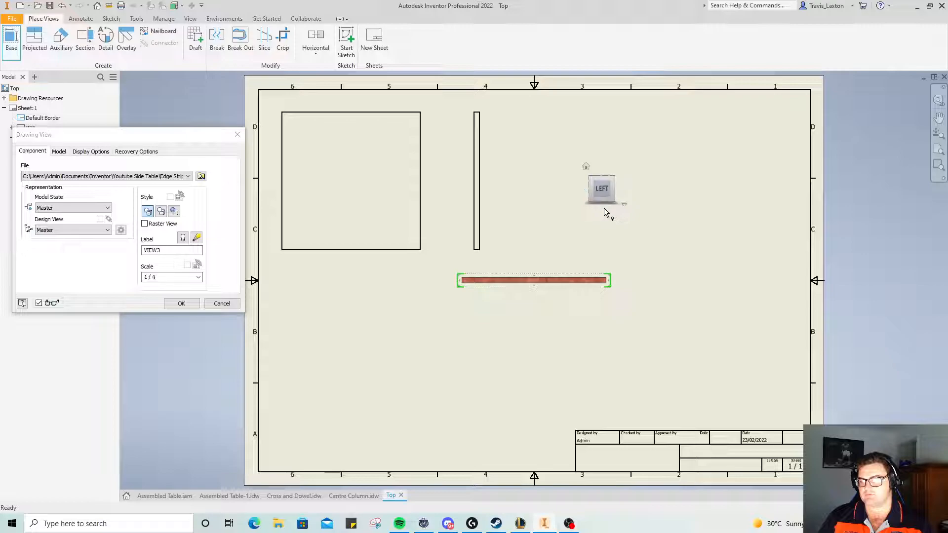
pyautogui.moveTo(513, 286); pyautogui.dragTo(347, 350)
pyautogui.doubleClick(170, 276)
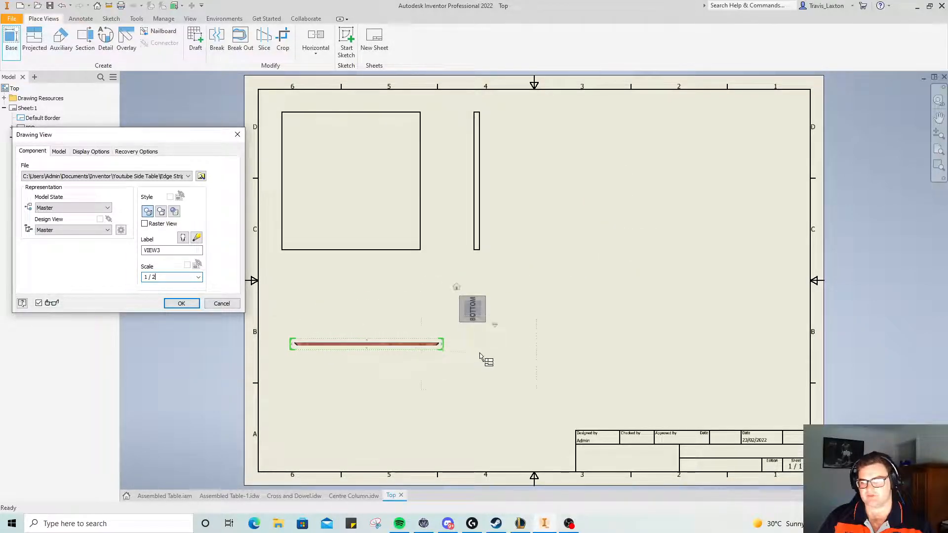
pyautogui.click(619, 344)
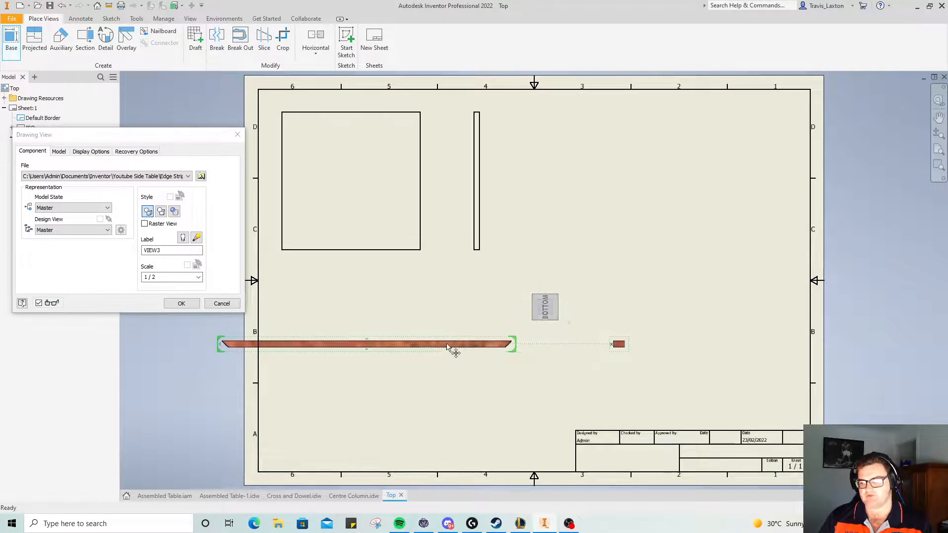
# - Arrange the Edge Strip's long view and end view side by side across the lower part of the sheet, below the tabletop views
pyautogui.moveTo(429, 344); pyautogui.dragTo(499, 342)
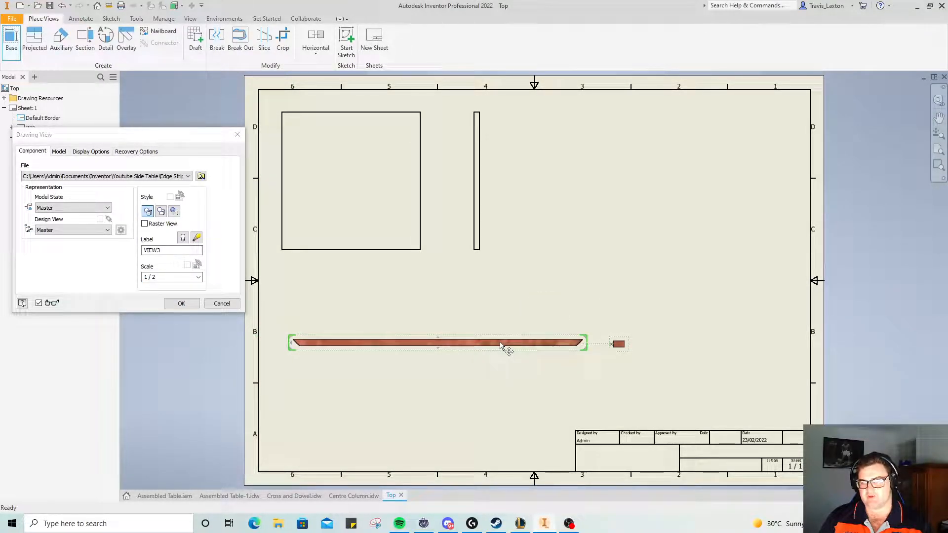
pyautogui.moveTo(690, 355); pyautogui.dragTo(633, 354)
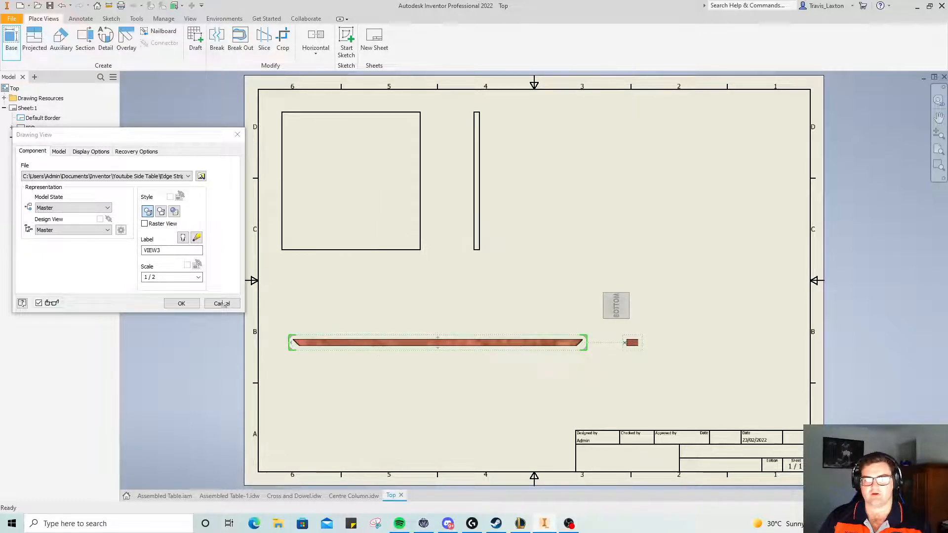
pyautogui.click(181, 303)
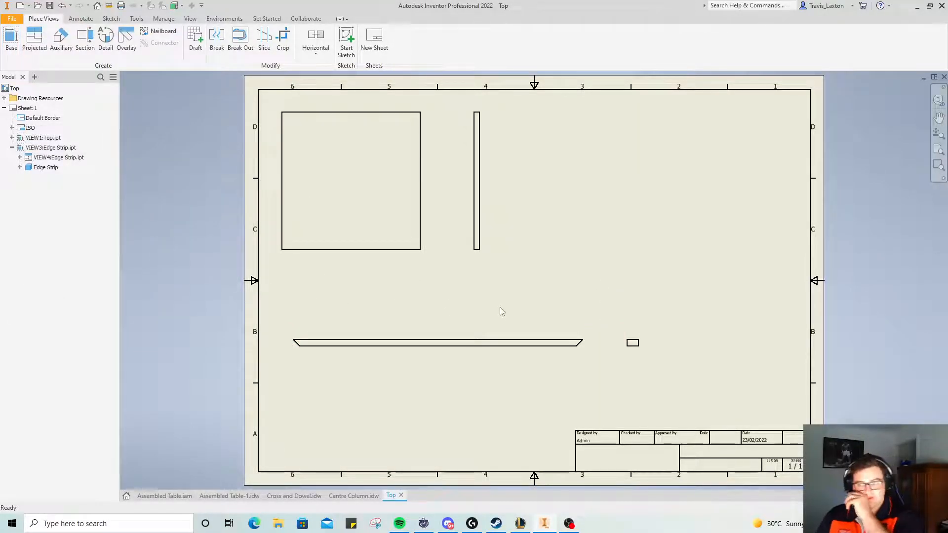
pyautogui.moveTo(396, 353); pyautogui.dragTo(443, 394)
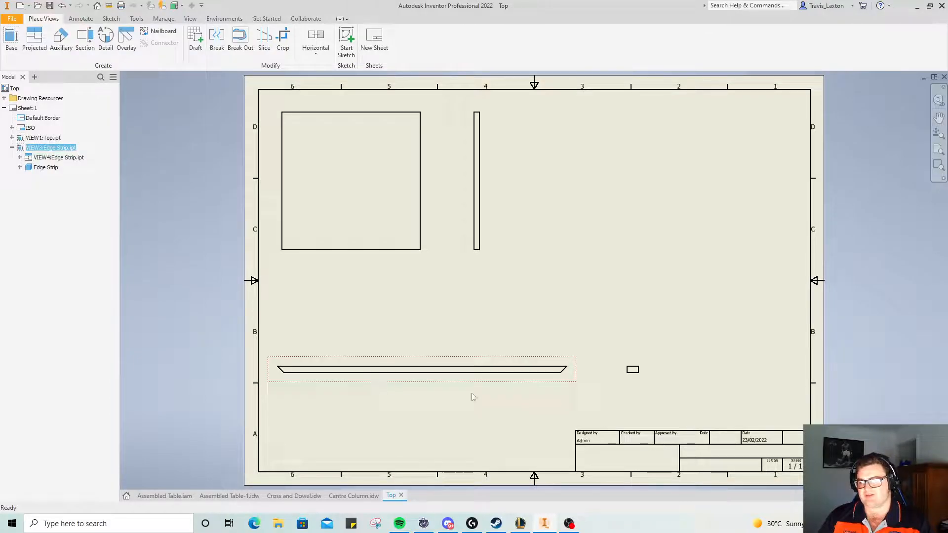
pyautogui.moveTo(628, 388); pyautogui.dragTo(615, 395)
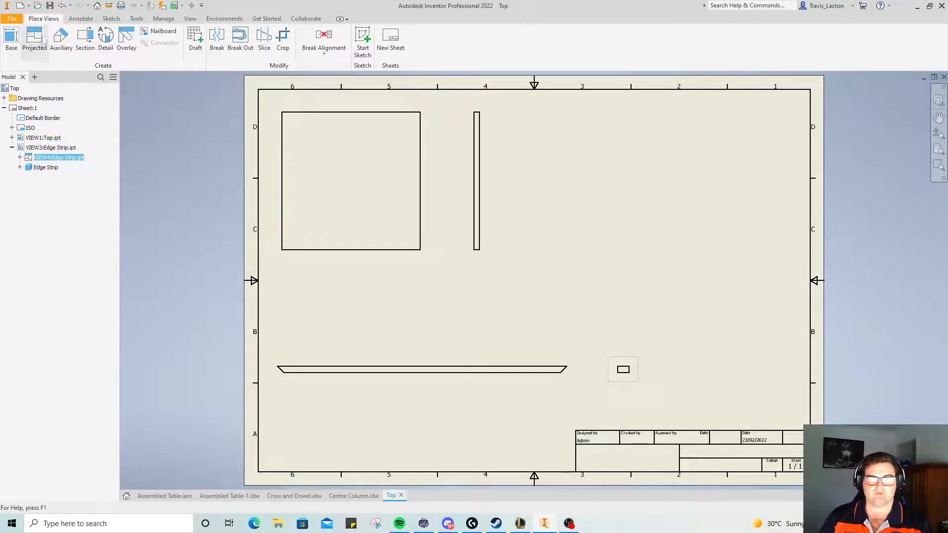
# - Dimension the tabletop's width below its square face view and its height on the left side
pyautogui.click(81, 18)
pyautogui.click(17, 40)
pyautogui.click(308, 250)
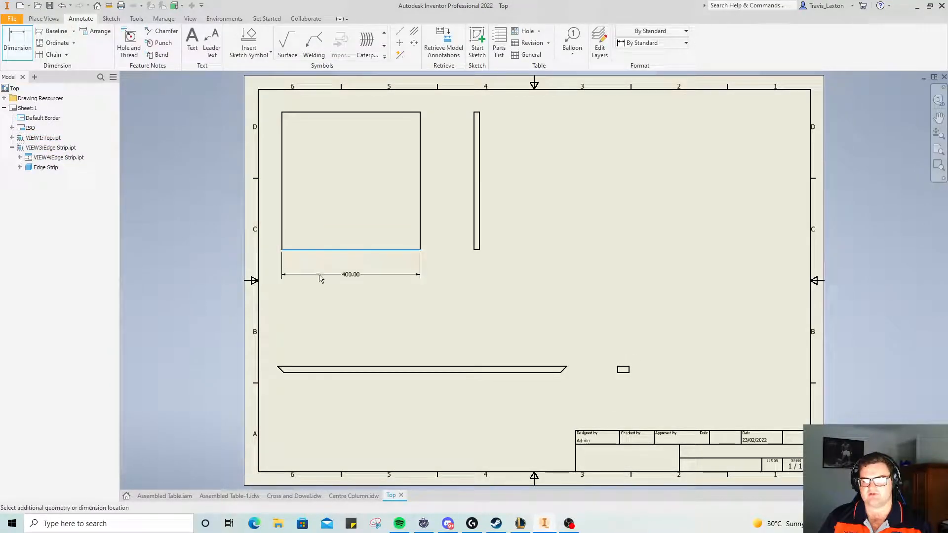
pyautogui.click(319, 272)
pyautogui.click(343, 250)
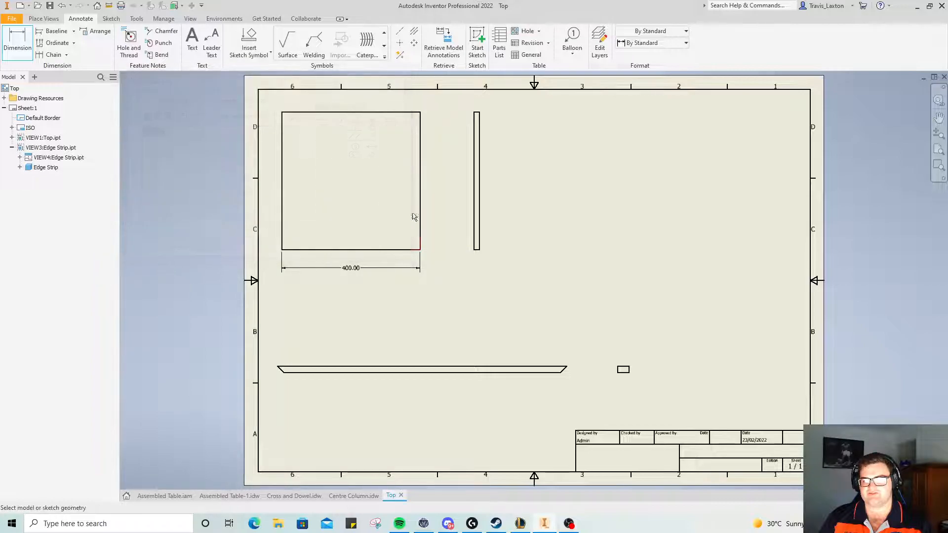
pyautogui.click(282, 159)
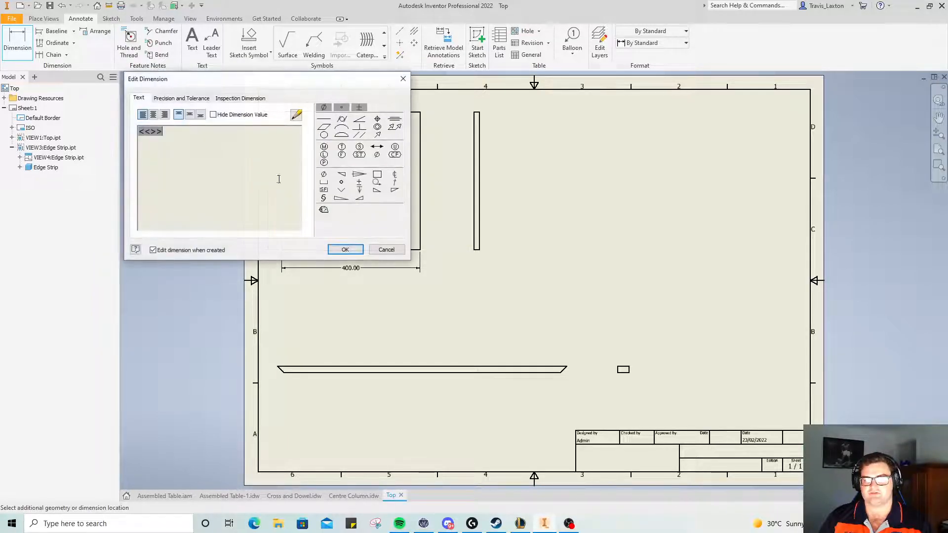
pyautogui.click(345, 250)
# - Dimension the tabletop's thickness above its projected edge view
pyautogui.click(478, 112)
pyautogui.click(475, 98)
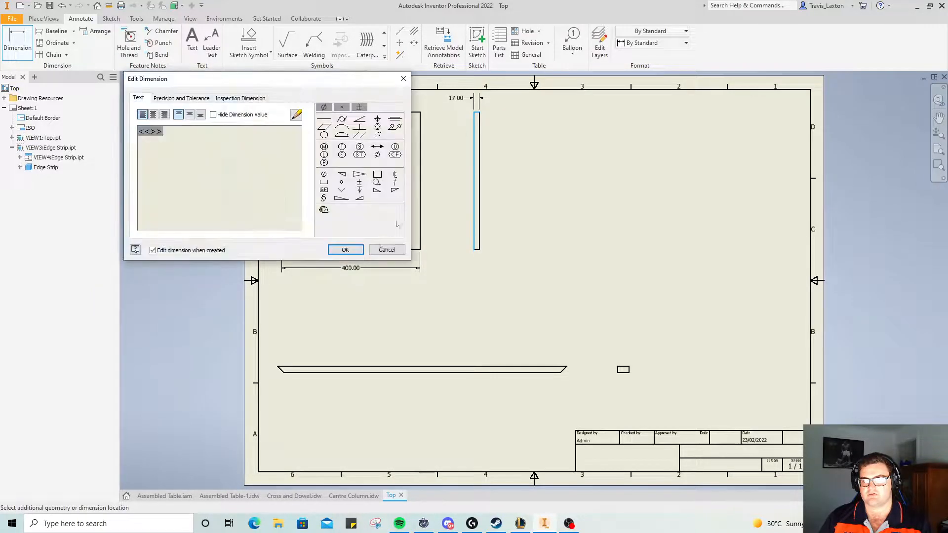
pyautogui.click(345, 249)
# - Dimension the Edge Strip's longer edge above the long view and its shorter edge below it
pyautogui.click(282, 367)
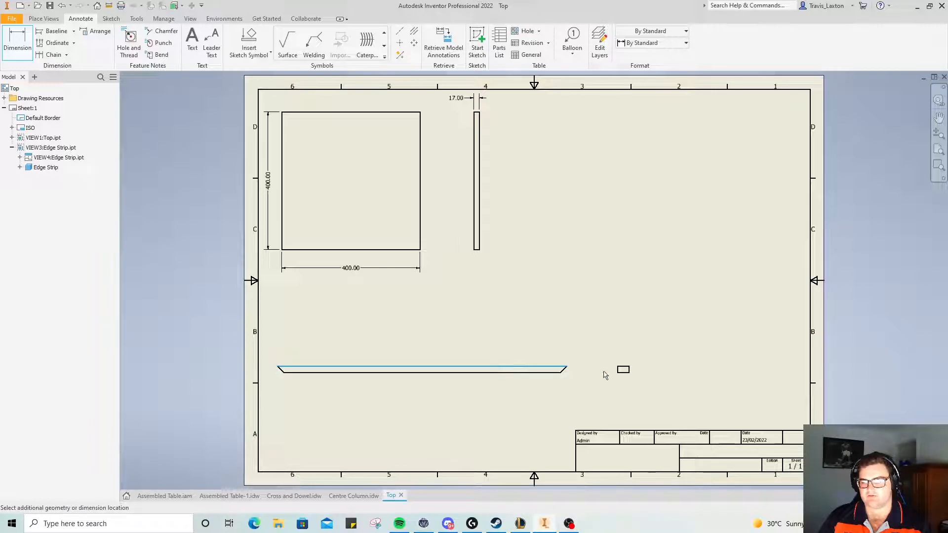
pyautogui.click(508, 340)
pyautogui.click(345, 249)
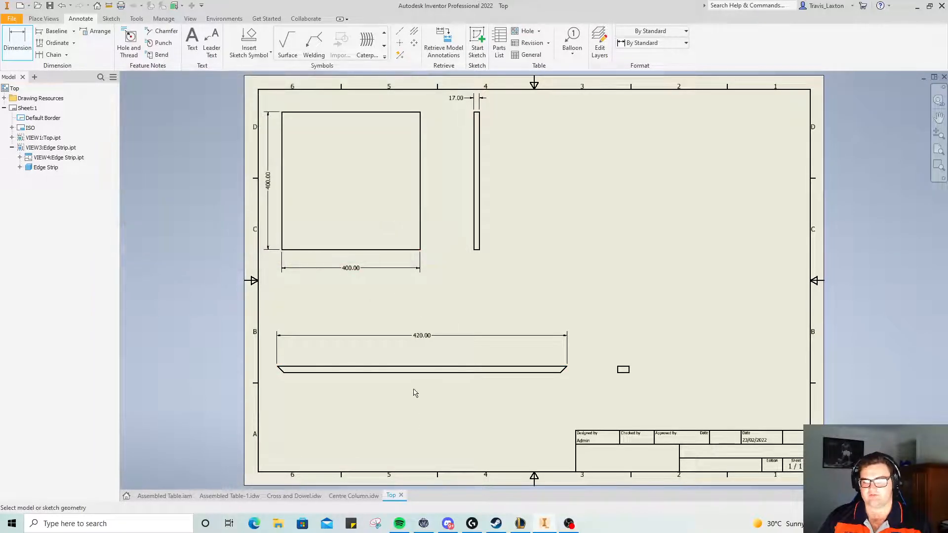
pyautogui.click(404, 373)
pyautogui.click(414, 398)
pyautogui.click(344, 250)
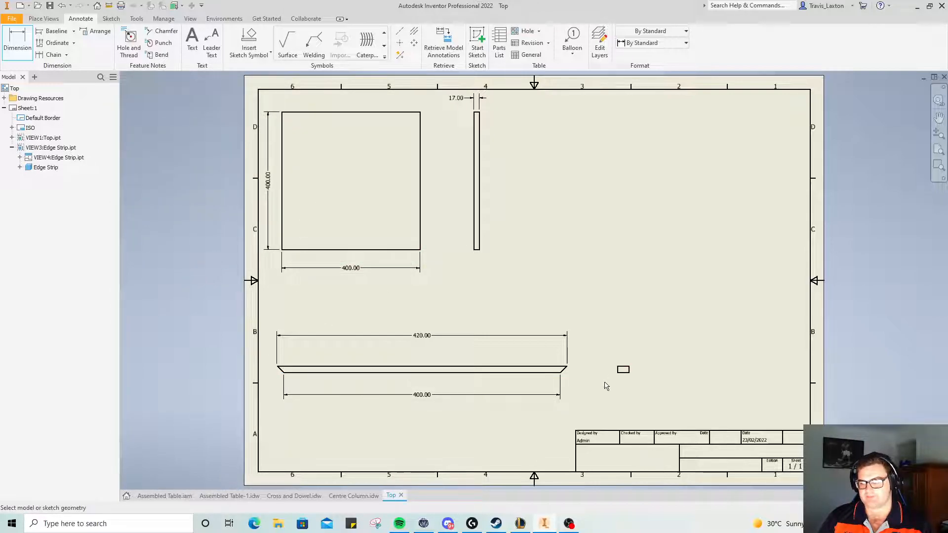
pyautogui.scroll(10, 568, 383)
pyautogui.click(461, 340)
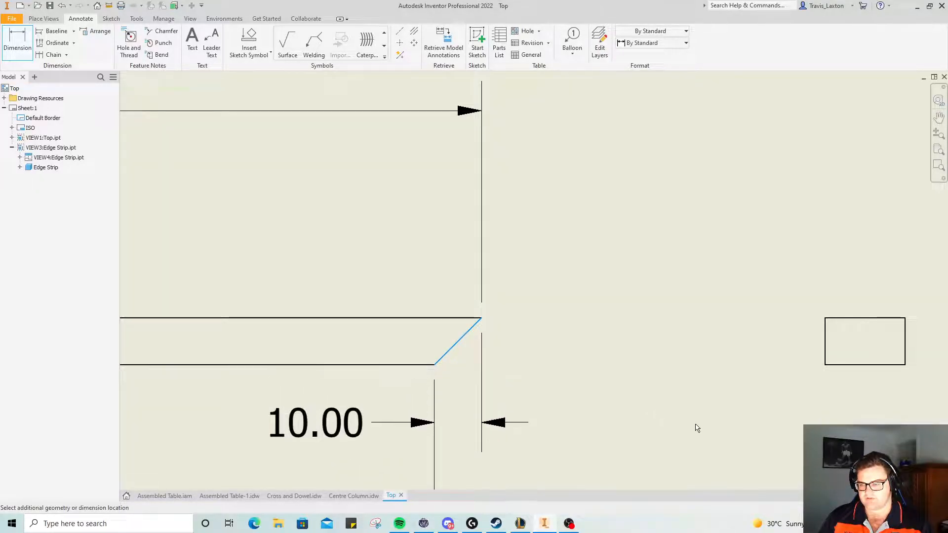
pyautogui.scroll(-5, 513, 388)
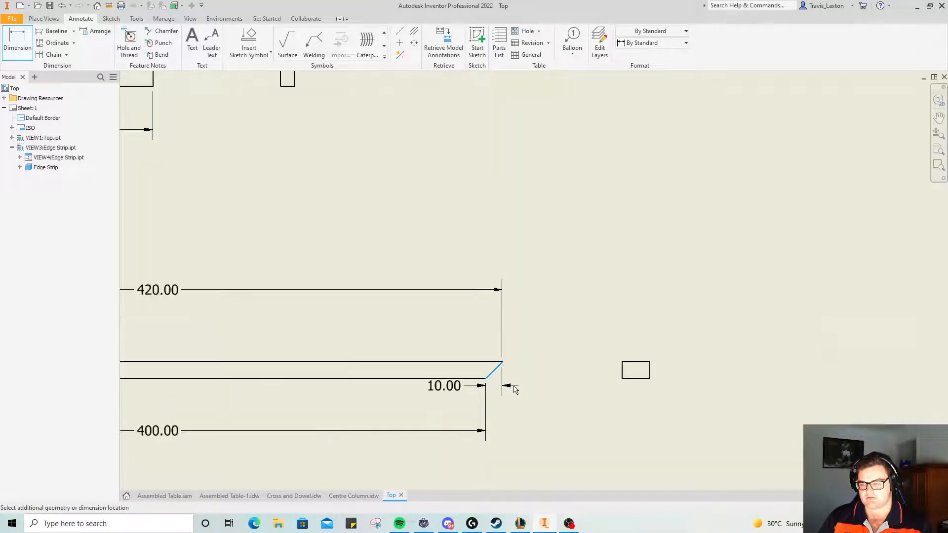
pyautogui.scroll(-5, 513, 389)
pyautogui.rightClick(543, 390)
pyautogui.click(563, 394)
# - Dimension the height of the Edge Strip's end view on its right side and the width above it
pyautogui.press('d')
pyautogui.click(561, 378)
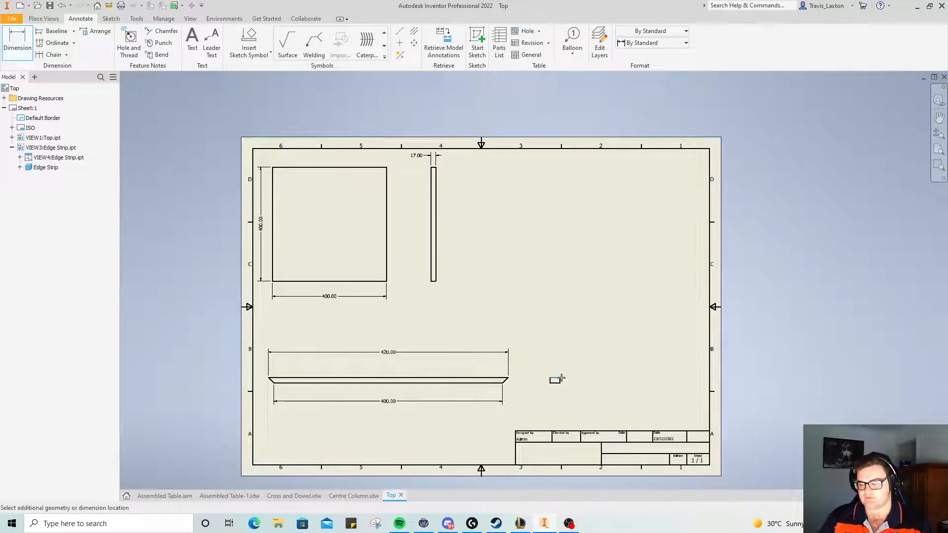
pyautogui.click(572, 388)
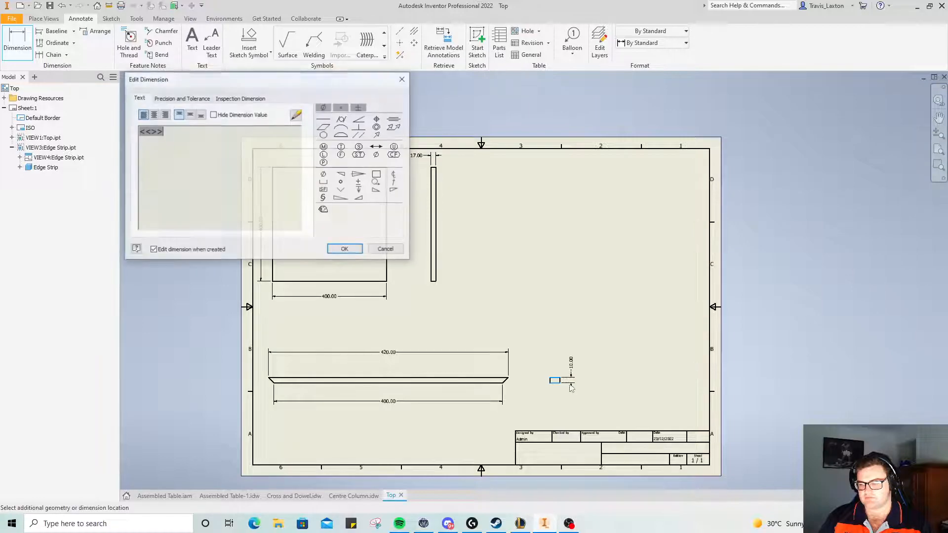
pyautogui.click(344, 248)
pyautogui.click(551, 382)
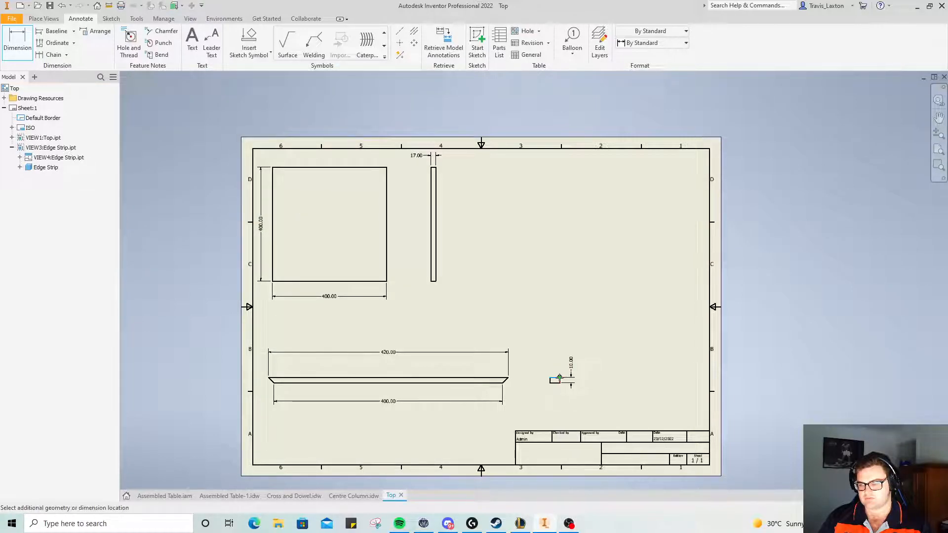
pyautogui.click(561, 369)
pyautogui.click(344, 249)
pyautogui.scroll(5, 521, 399)
pyautogui.scroll(-8, 523, 398)
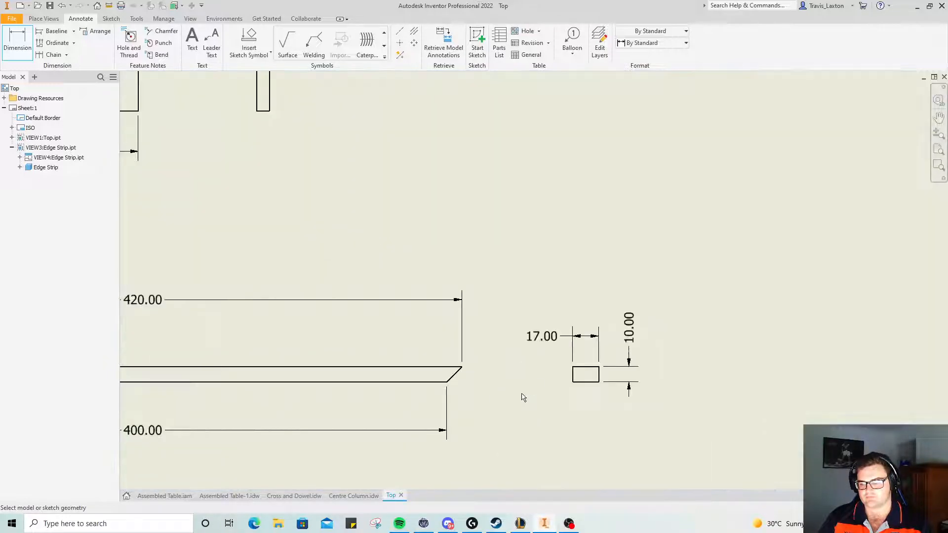
pyautogui.click(454, 375)
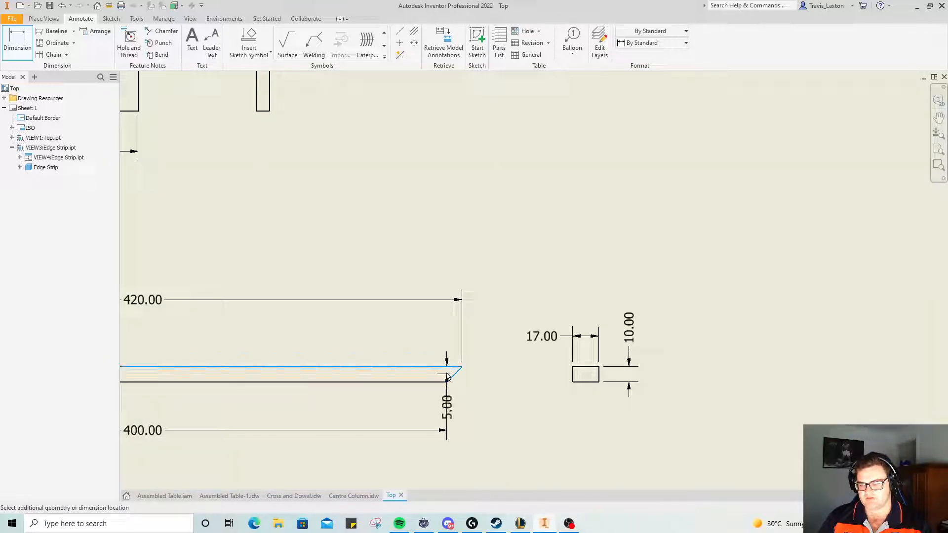
pyautogui.rightClick(518, 399)
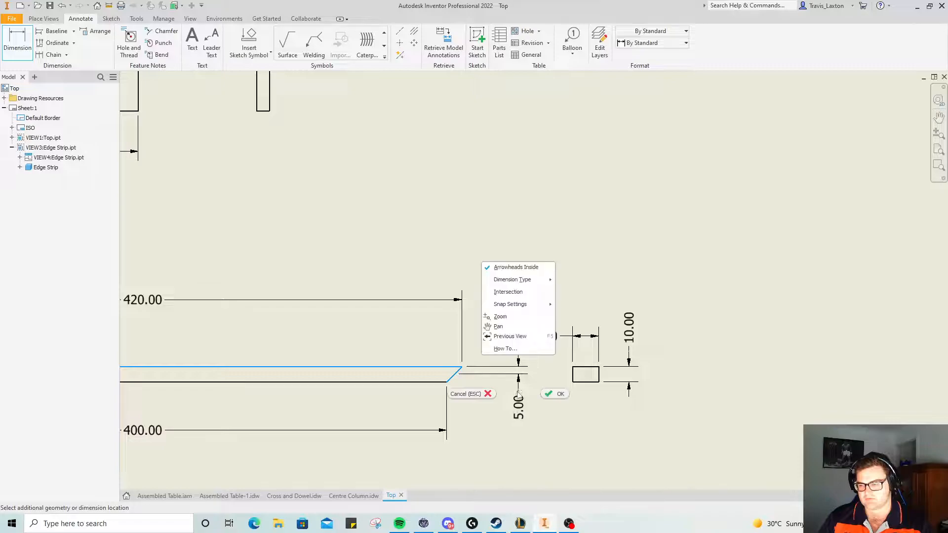
pyautogui.click(552, 393)
pyautogui.press('d')
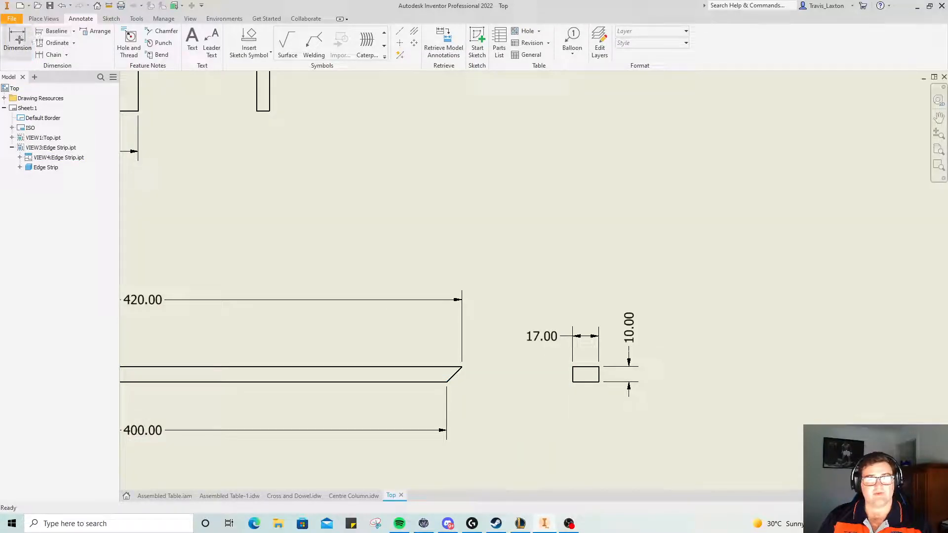
pyautogui.click(446, 382)
pyautogui.click(452, 366)
pyautogui.rightClick(417, 354)
pyautogui.click(449, 344)
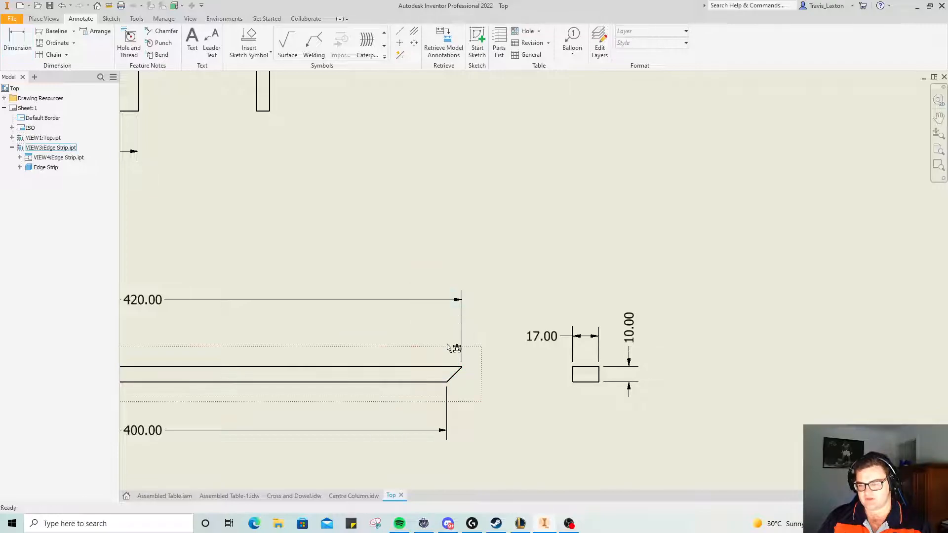
# - Dimension the mitre angle between the Edge Strip's longer edge and its right slanted end, placing it just below the long view
pyautogui.click(20, 44)
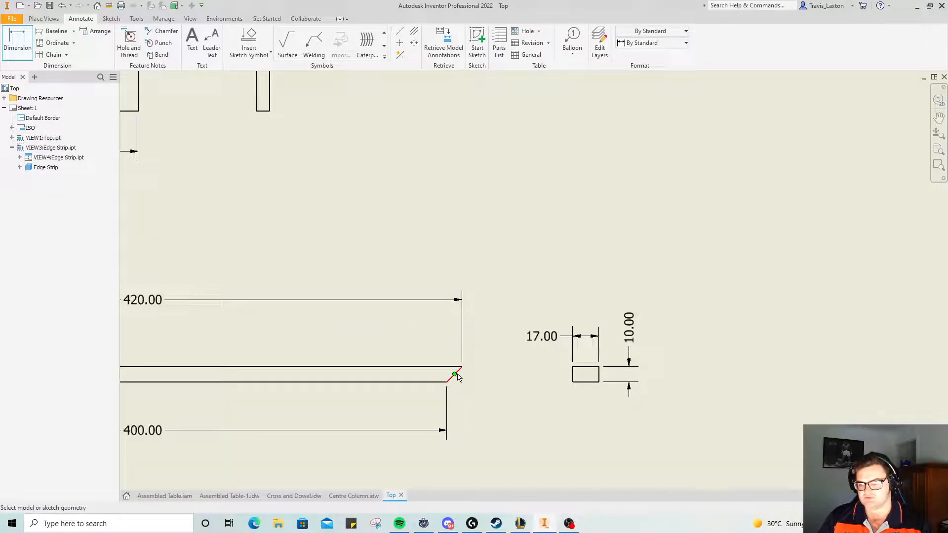
pyautogui.scroll(2, 445, 370)
pyautogui.scroll(3, 444, 370)
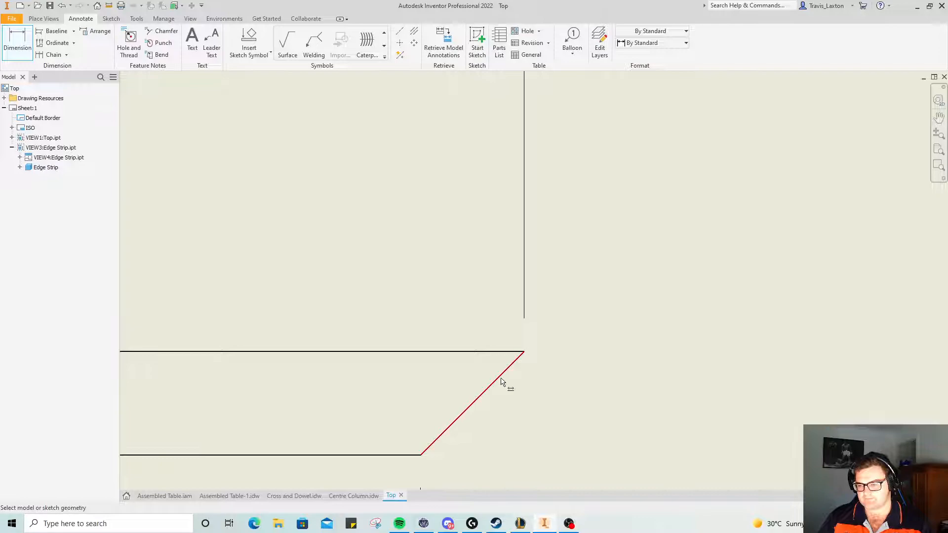
pyautogui.click(488, 351)
pyautogui.click(492, 383)
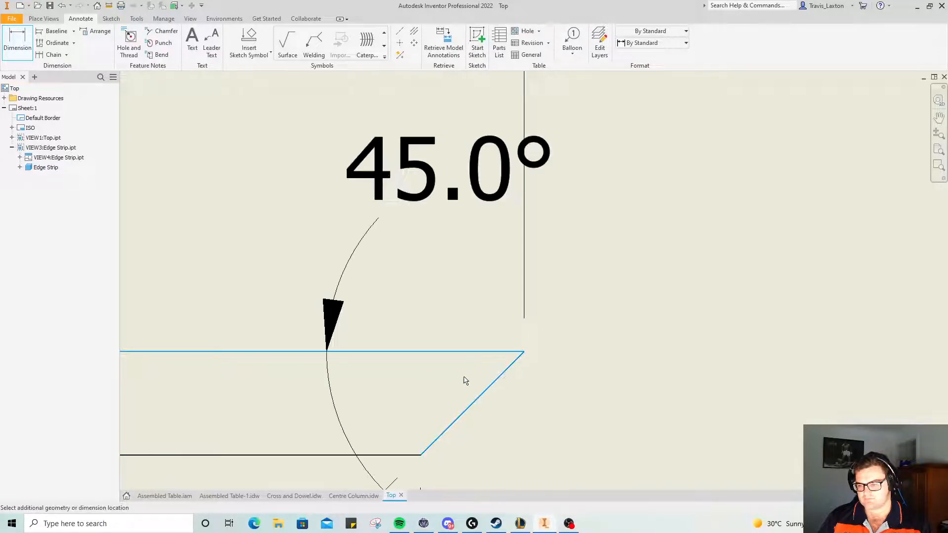
pyautogui.scroll(-5, 390, 405)
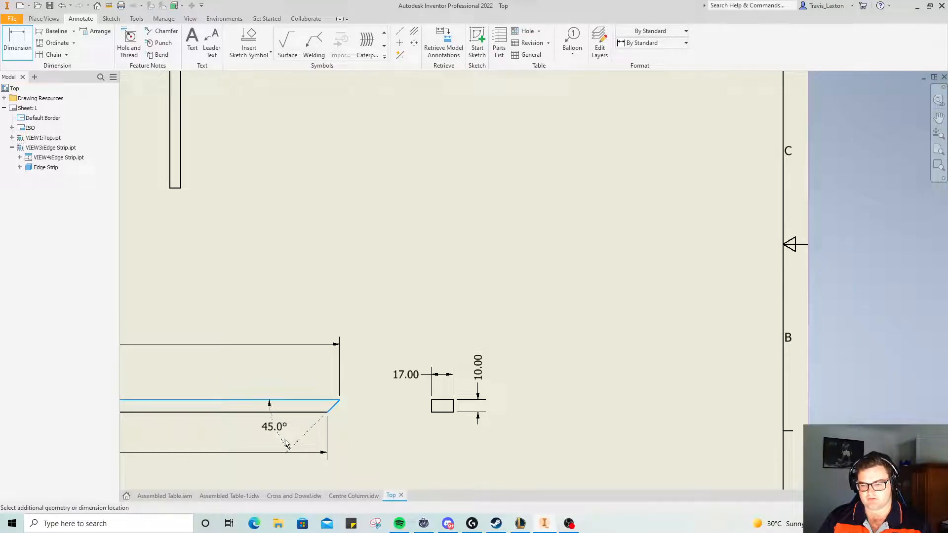
pyautogui.click(292, 442)
pyautogui.click(354, 249)
pyautogui.scroll(-10, 320, 415)
pyautogui.scroll(3, 320, 415)
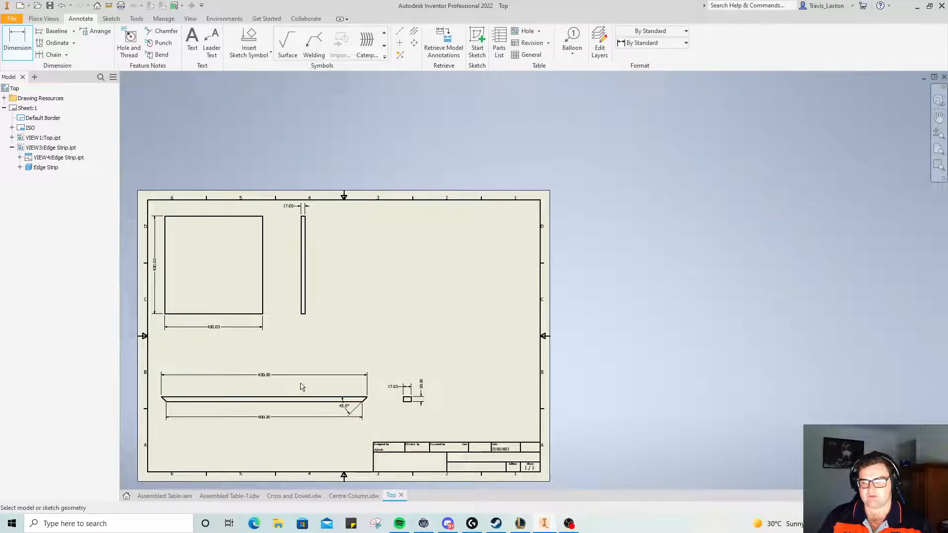
# - Add a leader note reading "Table Top" with 15 mm text beside the tabletop views
pyautogui.click(214, 39)
pyautogui.click(329, 270)
pyautogui.click(351, 254)
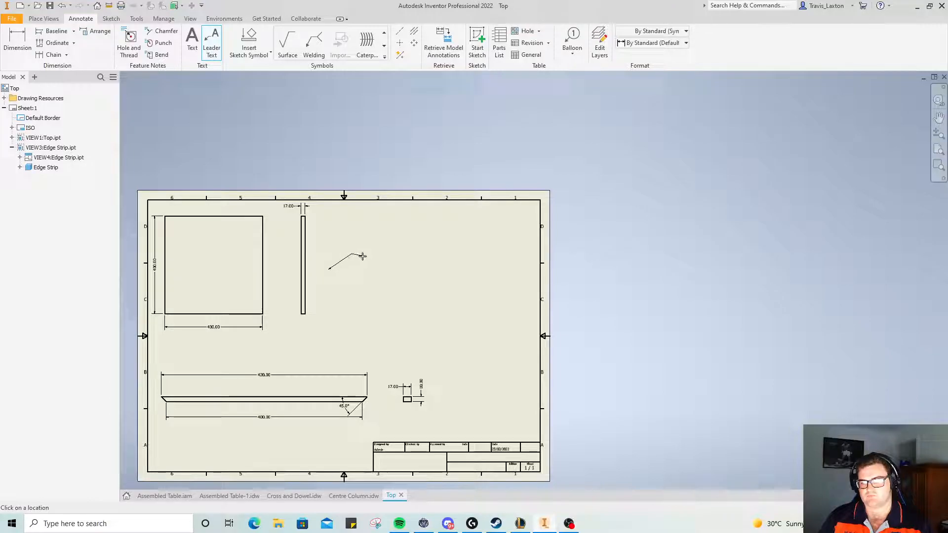
pyautogui.rightClick(364, 255)
pyautogui.click(402, 256)
pyautogui.write('Tbl')
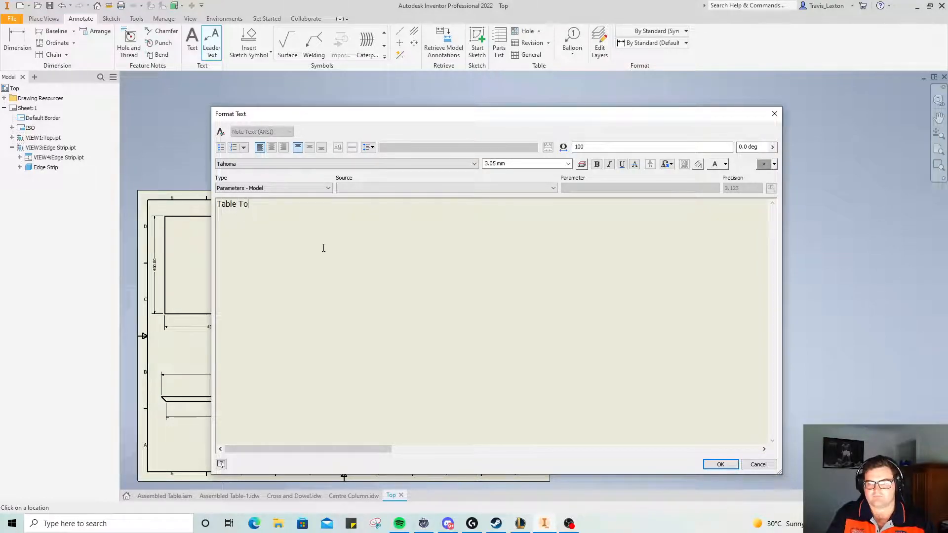
pyautogui.hotkey('ctrl', 'a')
pyautogui.click(517, 162)
pyautogui.write('15')
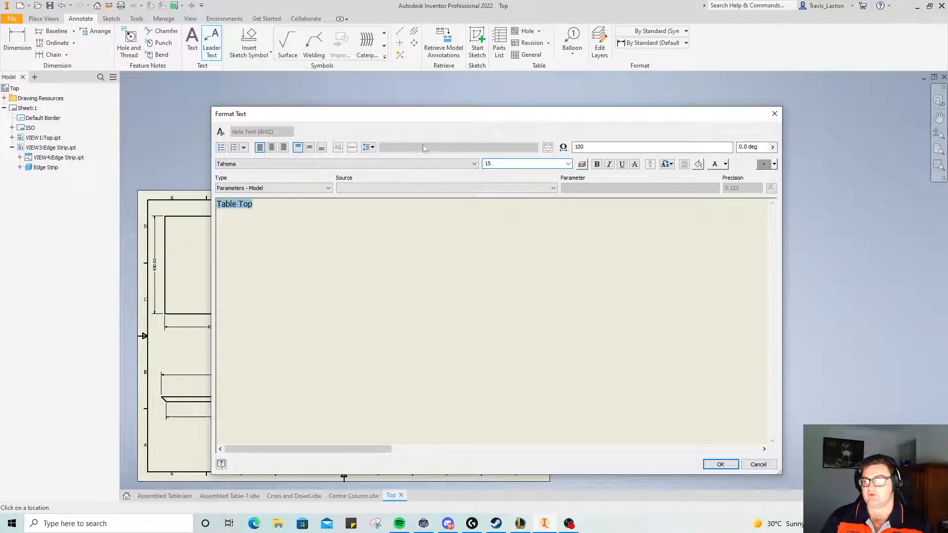
pyautogui.click(720, 464)
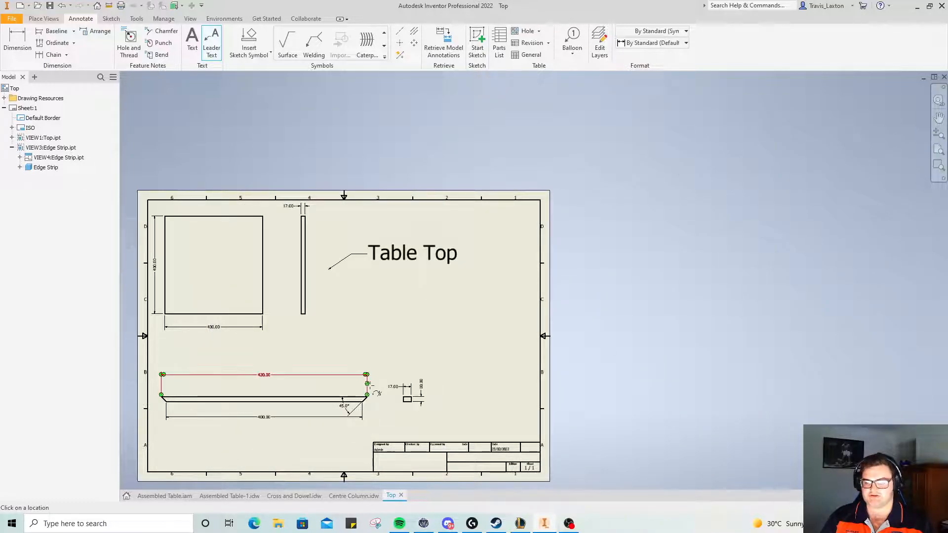
# - Add a leader note reading "Edge Strip" with 15 mm text above the strip's end view and nudge it into place
pyautogui.click(405, 359)
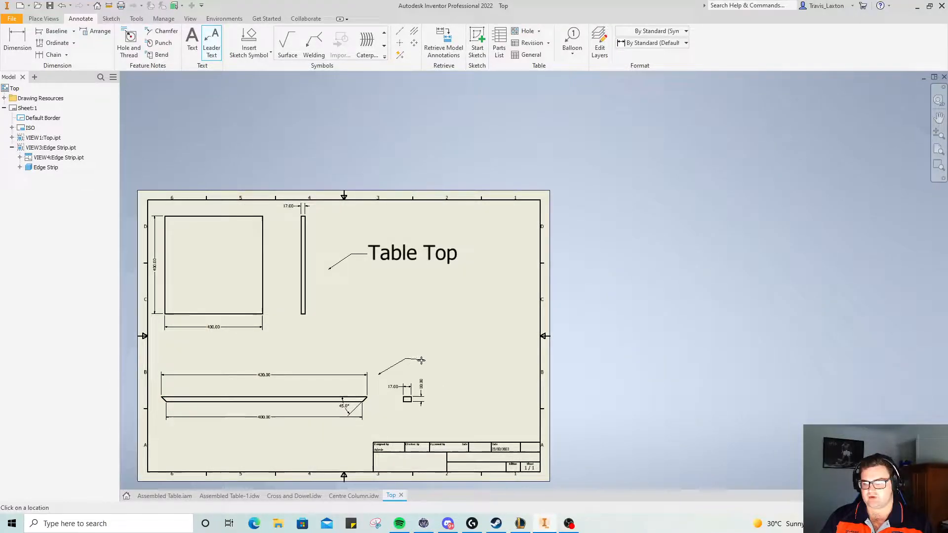
pyautogui.rightClick(441, 355)
pyautogui.click(473, 363)
pyautogui.write('Edge Strip')
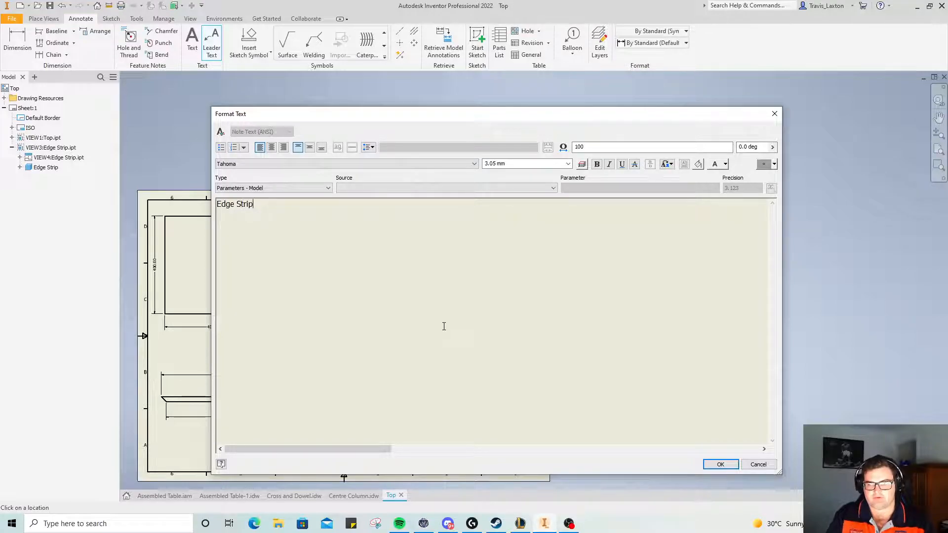
pyautogui.hotkey('ctrl', 'a')
pyautogui.click(515, 163)
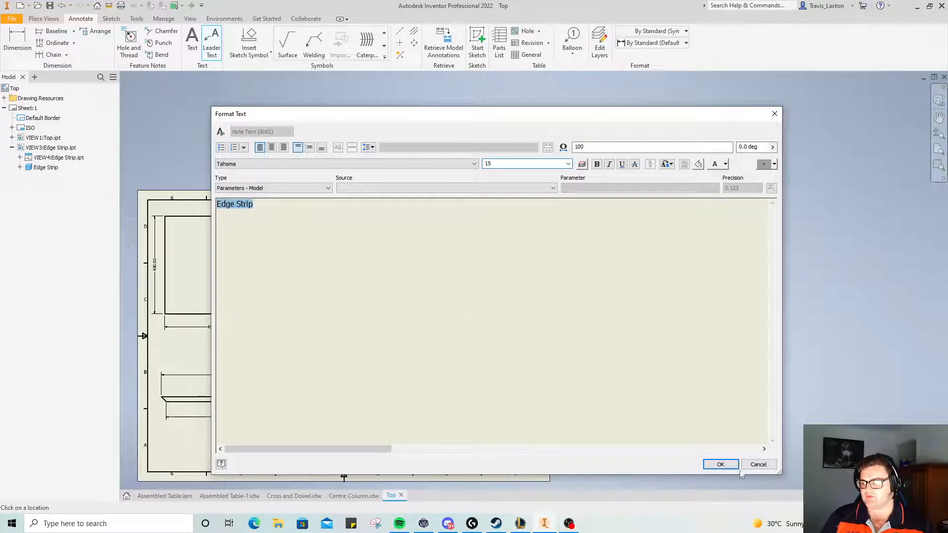
pyautogui.click(720, 464)
pyautogui.rightClick(437, 348)
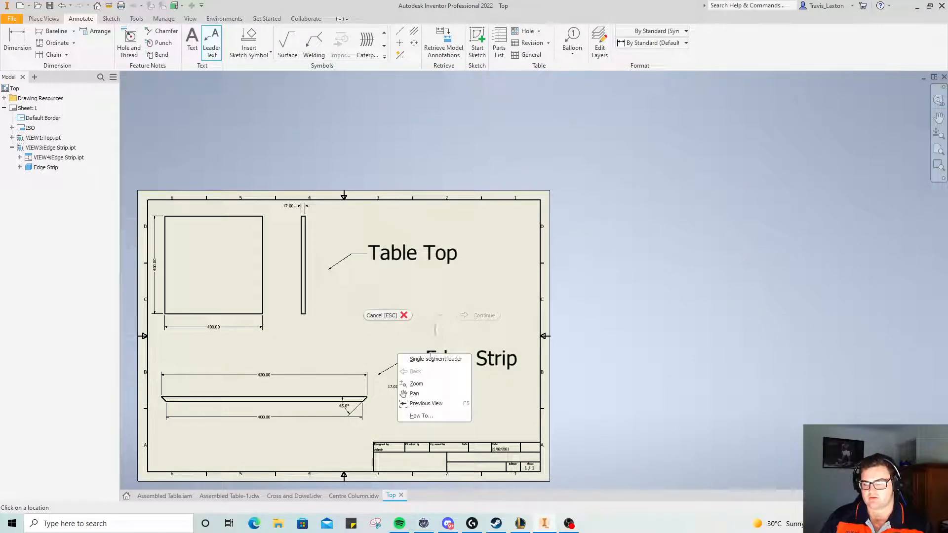
pyautogui.click(387, 316)
pyautogui.moveTo(421, 356); pyautogui.dragTo(422, 358)
pyautogui.click(516, 407)
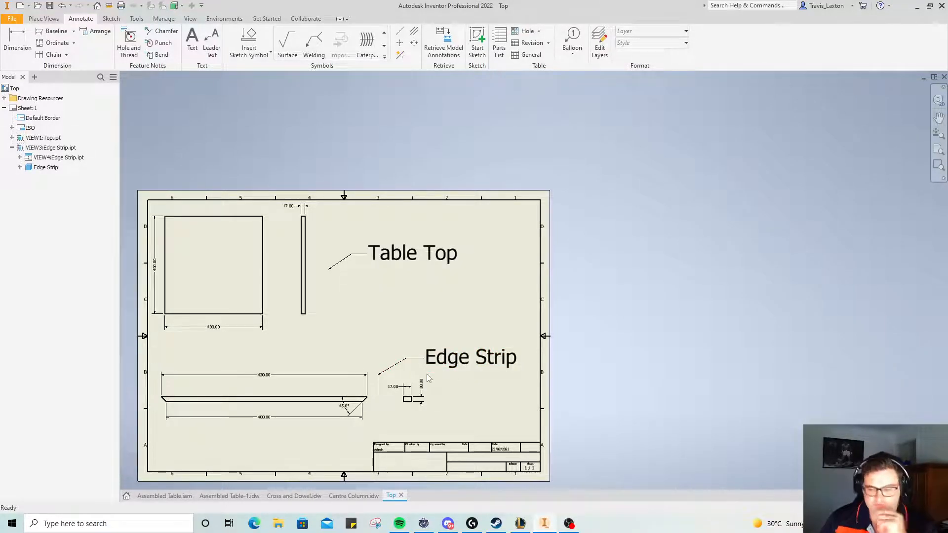
# - In the Centre Column drawing's iProperties summary, set the company to Reynella East College and copy that entry
pyautogui.click(351, 495)
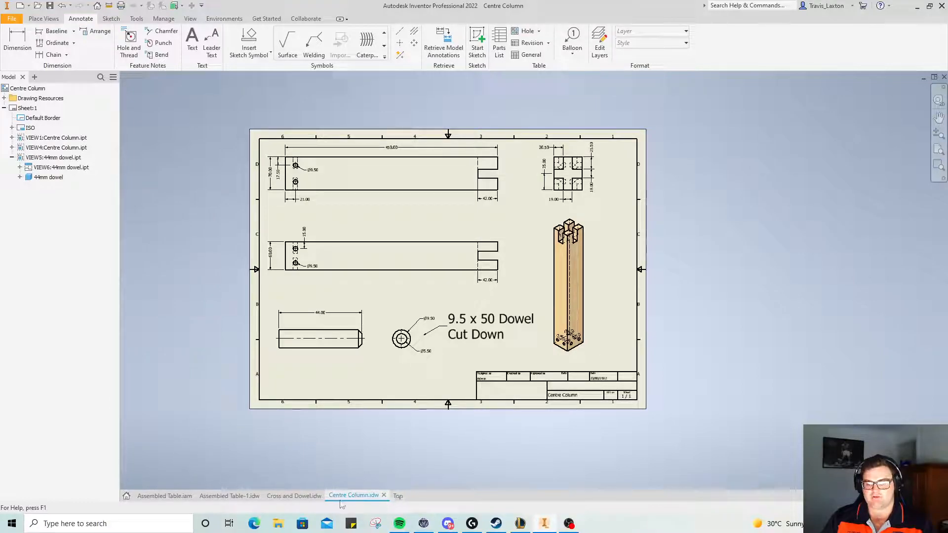
pyautogui.click(12, 19)
pyautogui.click(37, 217)
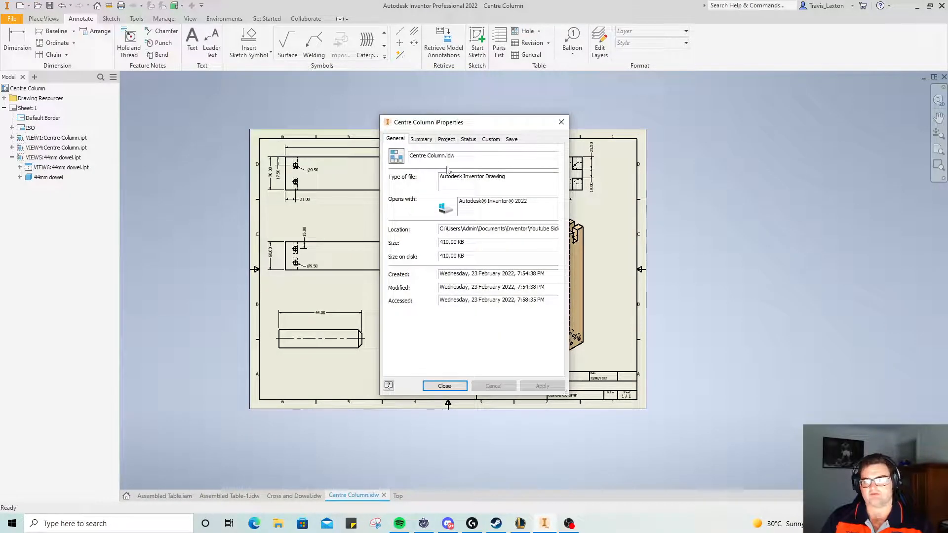
pyautogui.click(420, 139)
pyautogui.click(446, 208)
pyautogui.write('Reynella')
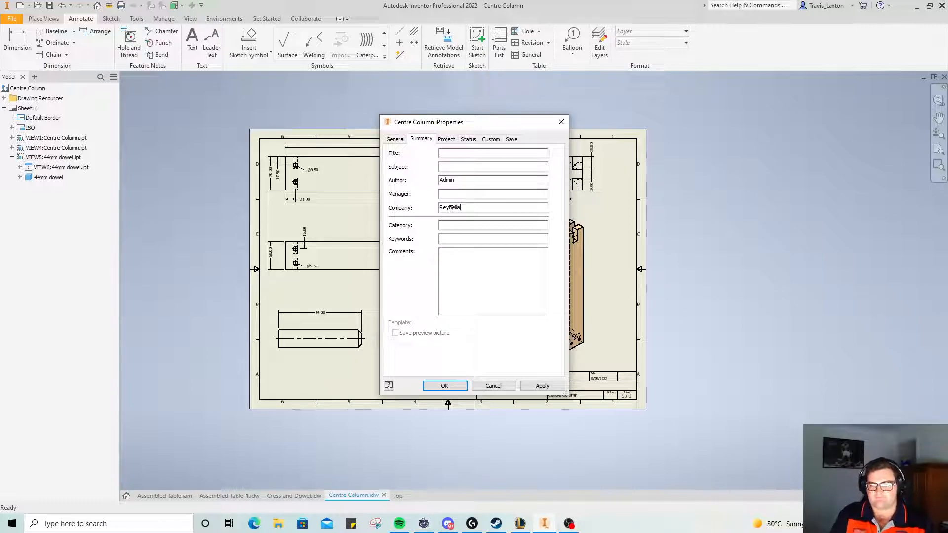
pyautogui.write(' East C')
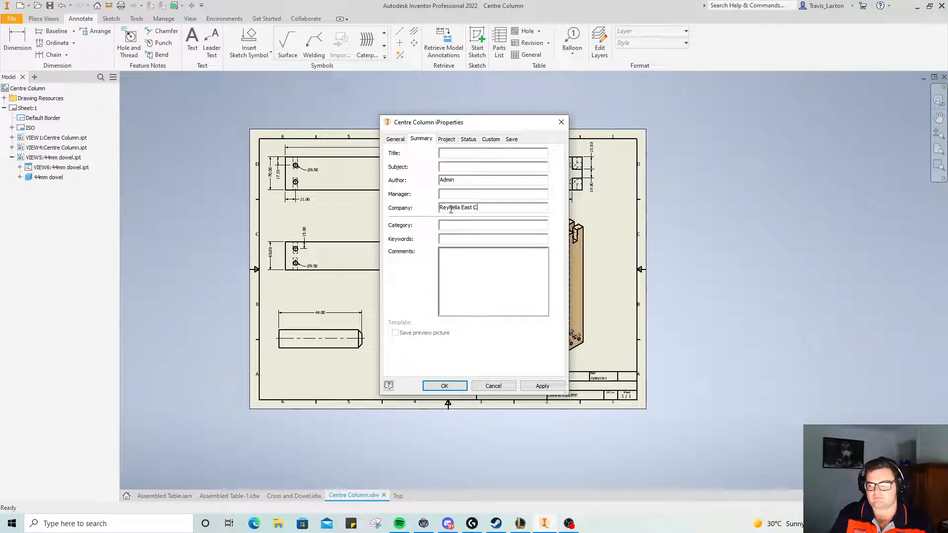
pyautogui.write('ollege')
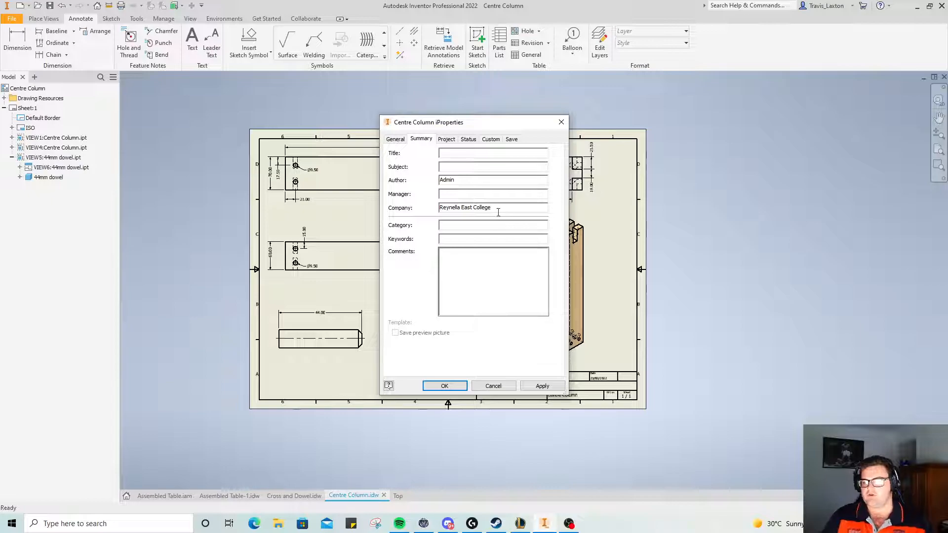
pyautogui.moveTo(498, 213); pyautogui.dragTo(316, 212)
pyautogui.hotkey('ctrl', 'c')
# - Fill in the manager's and author's names, and set the subject to Woodwork and the title to Yr 9 Side Table
pyautogui.click(457, 191)
pyautogui.write('Mr LAxton')
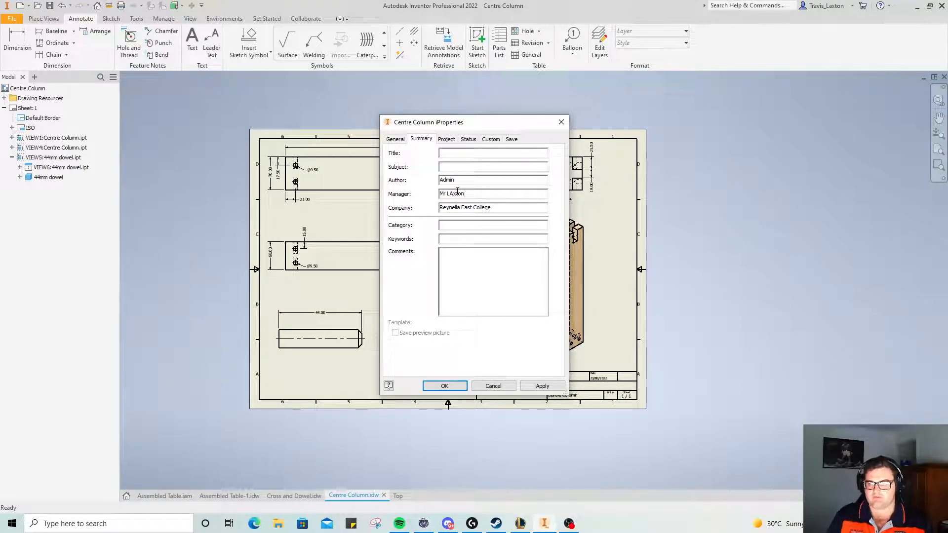
pyautogui.write('a')
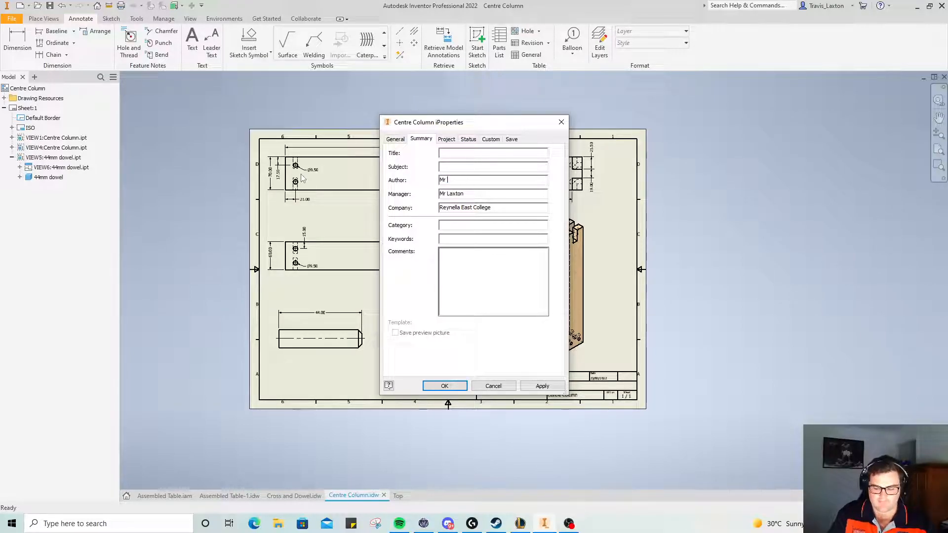
pyautogui.click(467, 165)
pyautogui.write('Woodwork')
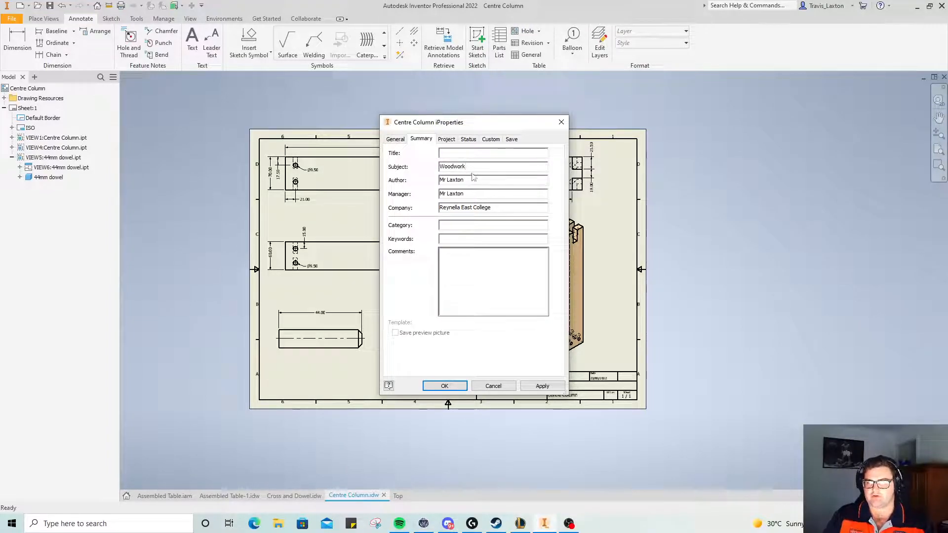
pyautogui.click(450, 153)
pyautogui.write('Yr 9 Side Table')
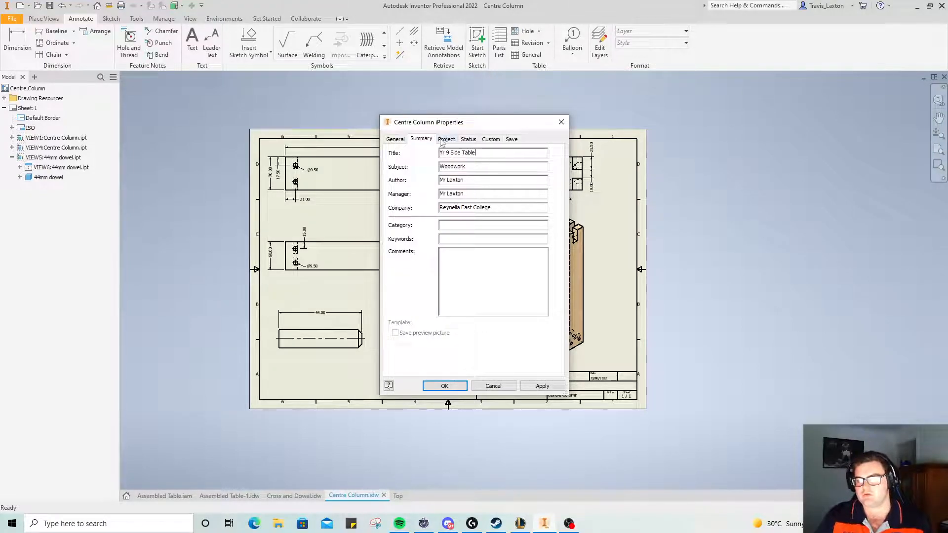
# - Set both the vendor and the cost center in the project properties to Reynella East College
pyautogui.click(445, 139)
pyautogui.click(464, 336)
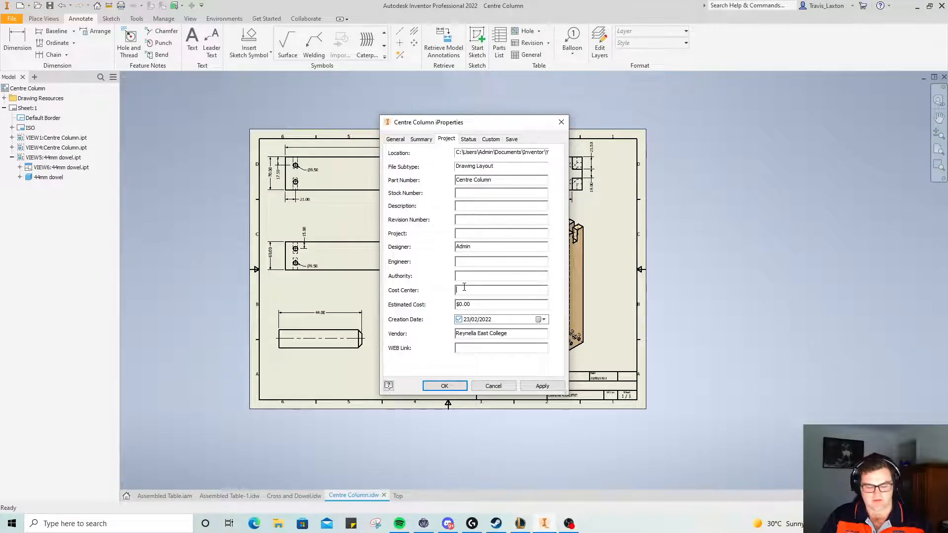
pyautogui.hotkey('ctrl', 'v')
# - Enter the teacher's name as the authority and copy it into the engineer and designer properties
pyautogui.write('MR')
pyautogui.press('BackSpace')
pyautogui.press('BackSpace')
pyautogui.press('BackSpace')
pyautogui.press('BackSpace')
pyautogui.press('BackSpace')
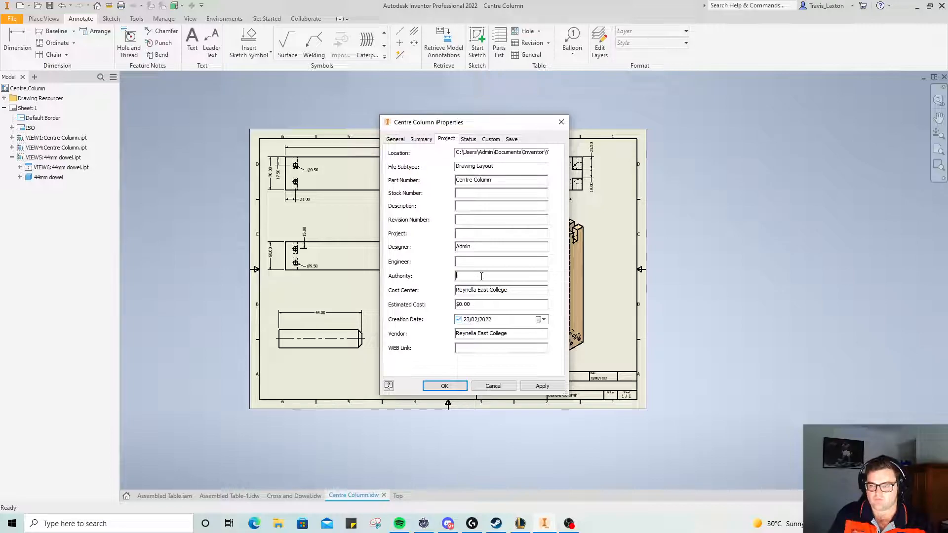
pyautogui.write('Mr Laxton')
pyautogui.moveTo(482, 276); pyautogui.dragTo(398, 282)
pyautogui.hotkey('ctrl', 'c')
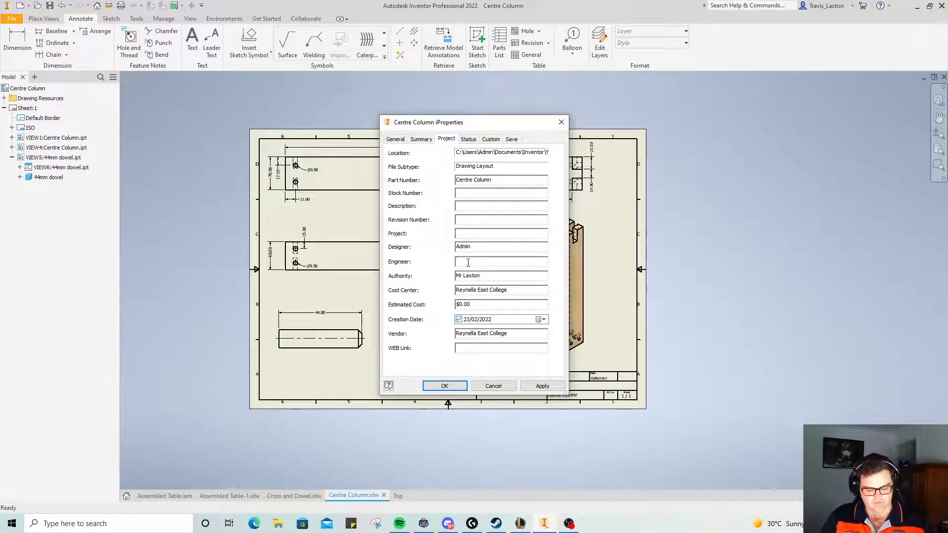
pyautogui.doubleClick(471, 247)
pyautogui.hotkey('ctrl', 'v')
# - Set the project to Yr 9 Side Table, the revision number to 3, the description to Side Table and the stock number to 1
pyautogui.click(468, 235)
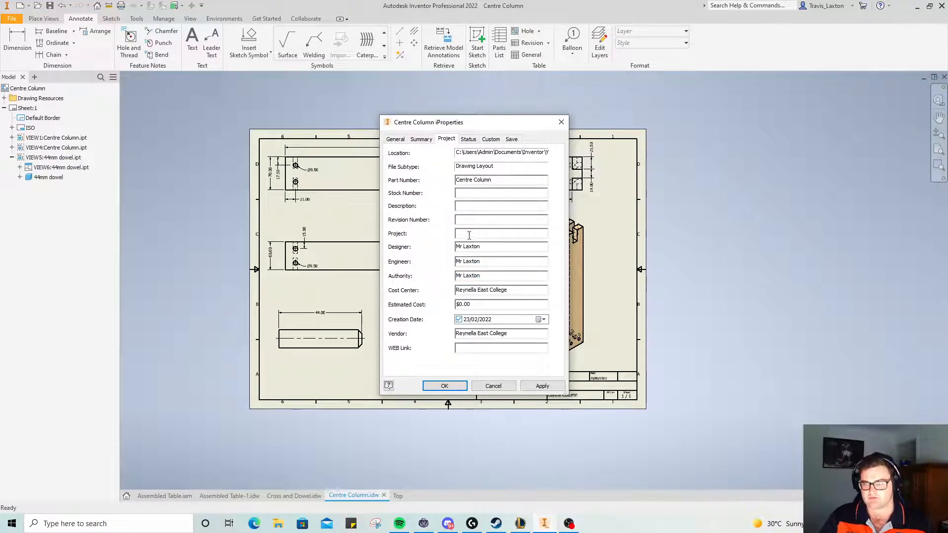
pyautogui.write('S')
pyautogui.write('Y')
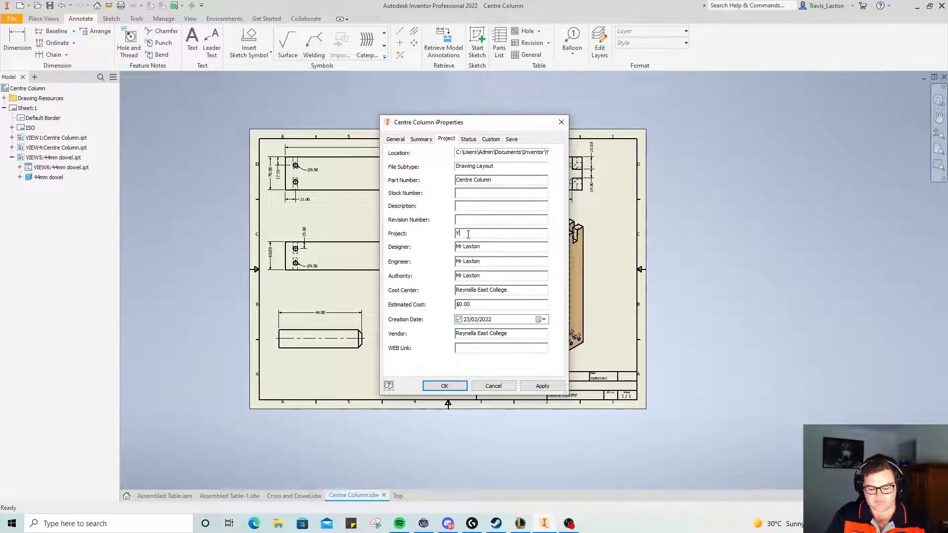
pyautogui.write('r 9 Side Tablke')
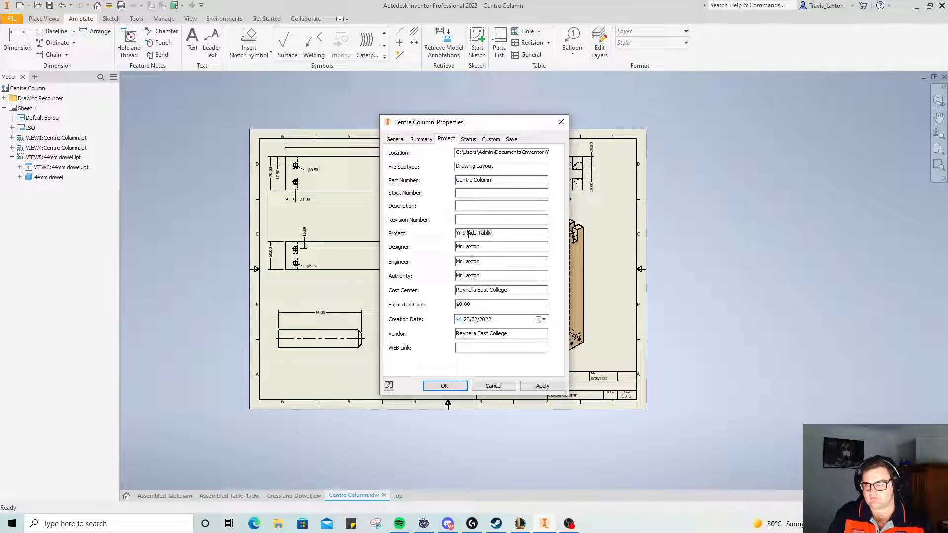
pyautogui.click(472, 210)
pyautogui.write('Side Tablke')
pyautogui.press('BackSpace')
pyautogui.write('e')
pyautogui.click(458, 193)
pyautogui.write('1')
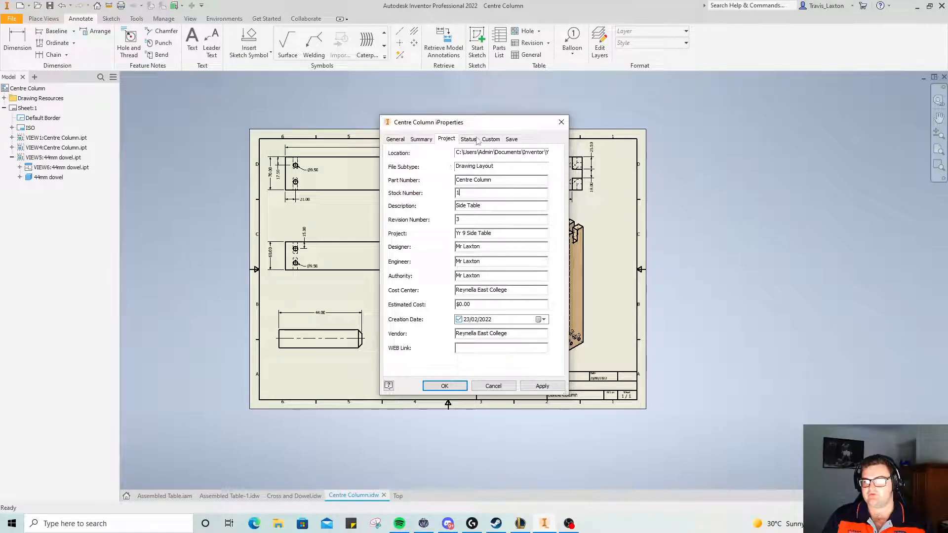
# - Set the Centre Column drawing's design state to Released, enter the teacher's name as the checker and enable the checked date
pyautogui.click(475, 141)
pyautogui.click(486, 194)
pyautogui.click(484, 210)
pyautogui.click(493, 194)
pyautogui.click(485, 216)
pyautogui.click(491, 207)
pyautogui.write('Mr Laxton')
pyautogui.click(478, 221)
# - Enter the teacher's name for engineering and manufacturing approval, enable both approval dates and apply the properties
pyautogui.click(482, 235)
pyautogui.write('Mr Laxton')
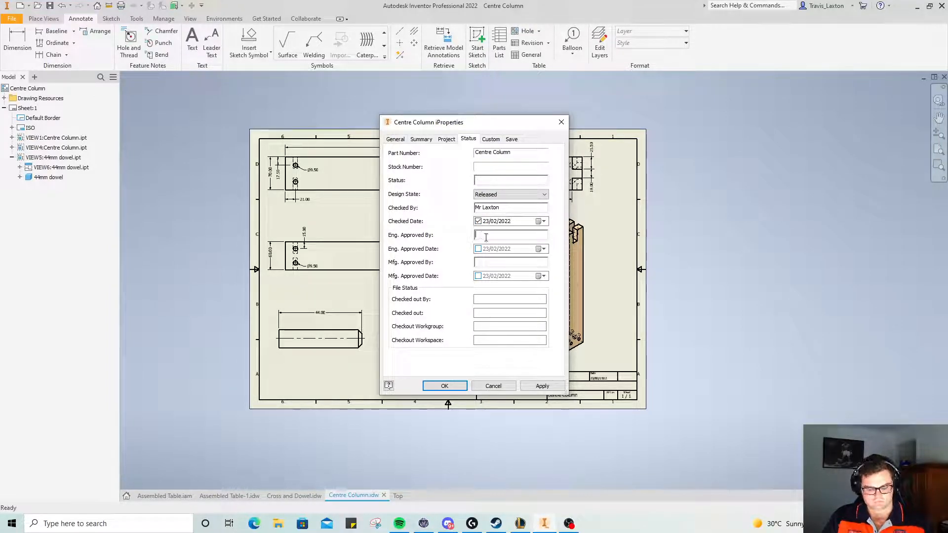
pyautogui.click(478, 249)
pyautogui.click(483, 262)
pyautogui.write('Mr Laxton')
pyautogui.click(478, 276)
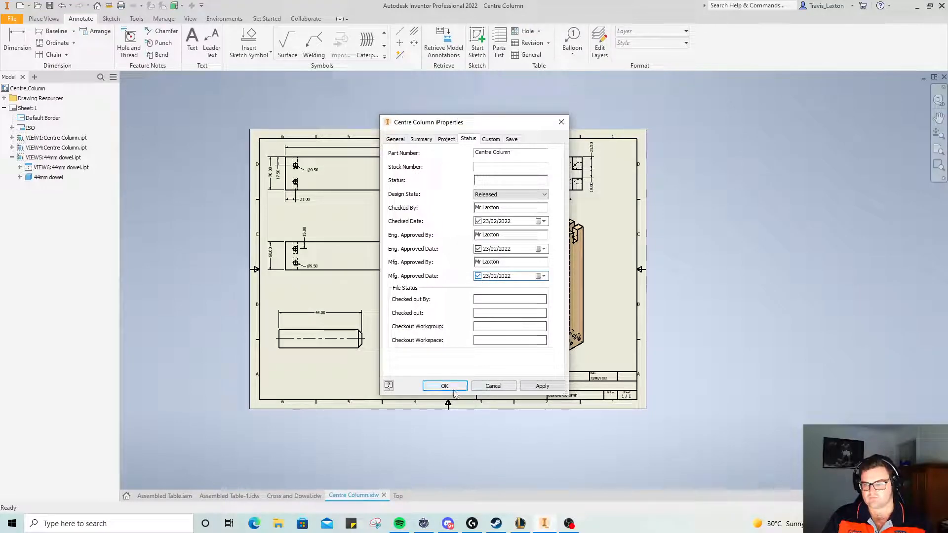
pyautogui.click(498, 300)
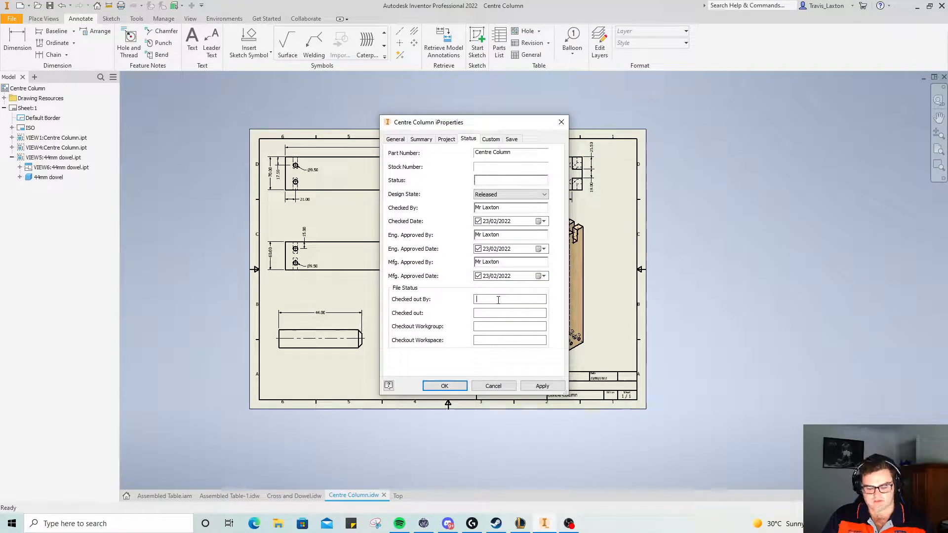
pyautogui.click(446, 385)
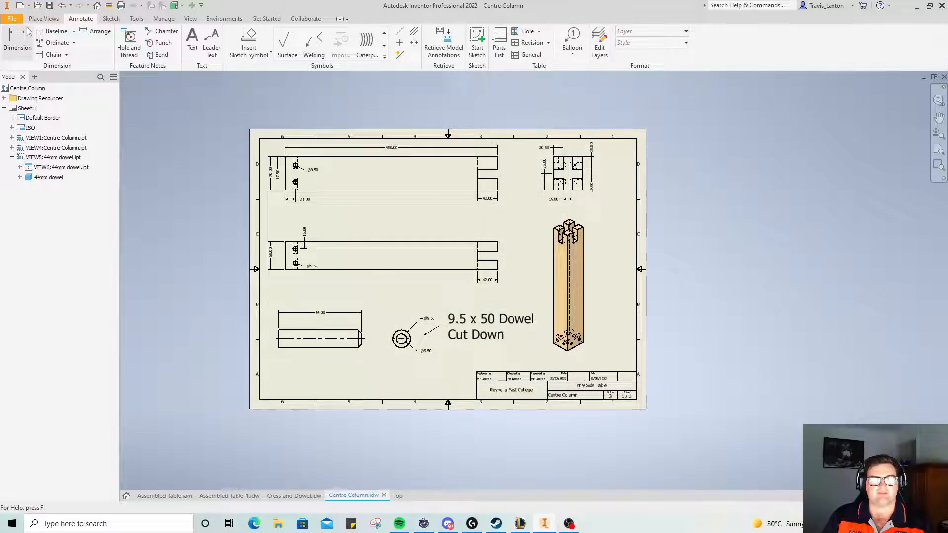
# - Export the drawing as a PDF into the PDF folder, overwriting the existing Centre Column file
pyautogui.click(12, 19)
pyautogui.moveTo(36, 148)
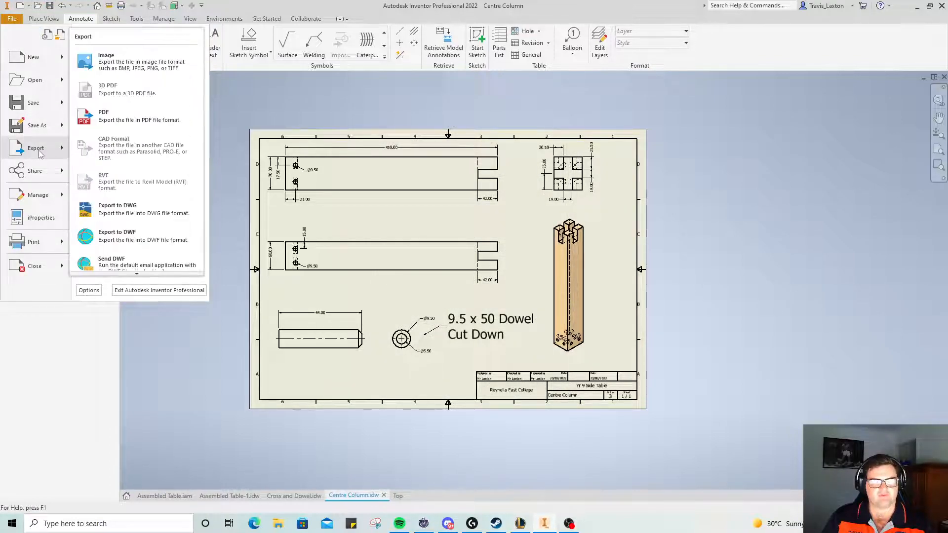
pyautogui.click(103, 99)
pyautogui.doubleClick(315, 183)
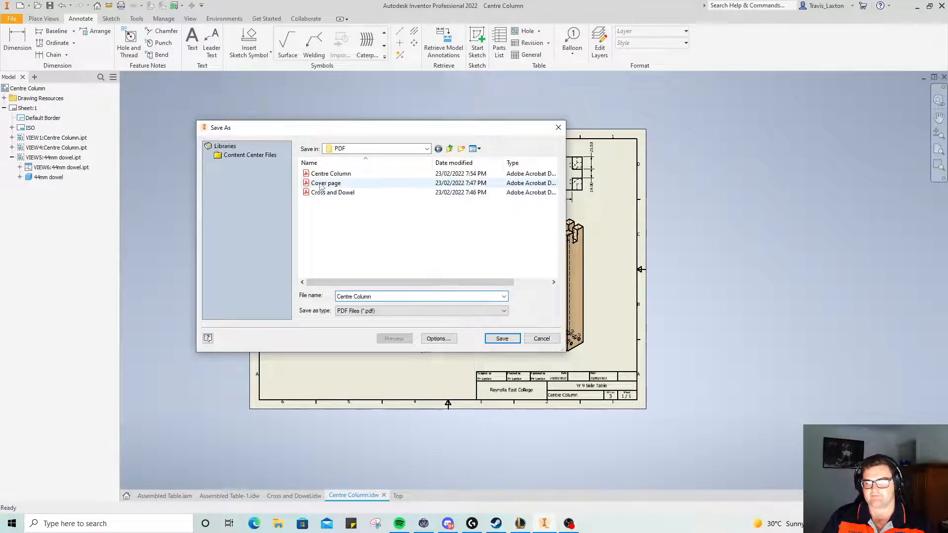
pyautogui.click(331, 174)
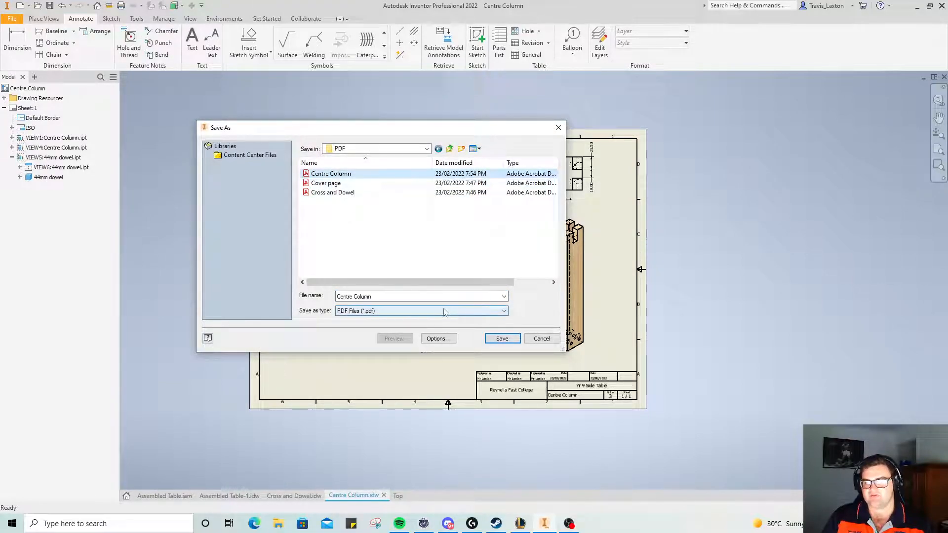
pyautogui.click(512, 341)
pyautogui.click(494, 263)
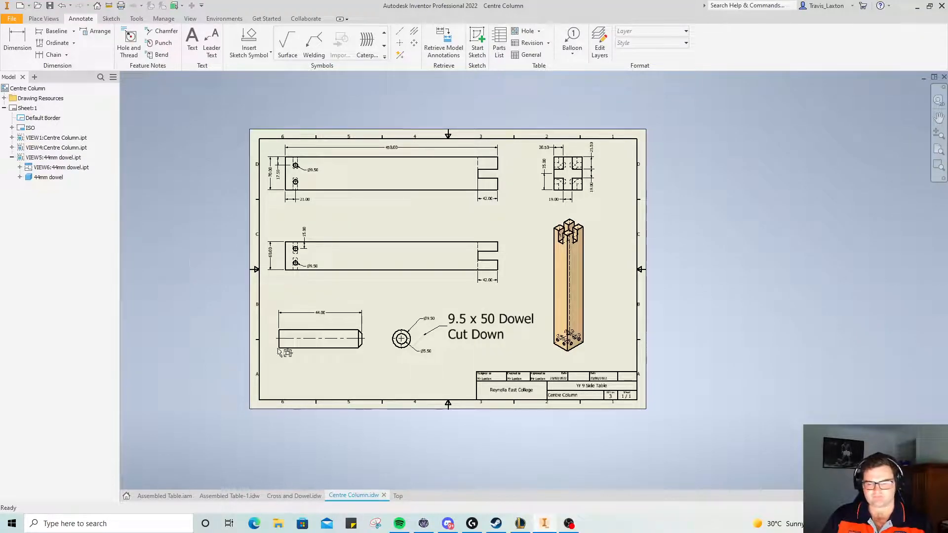
# - Open the Top drawing's iProperties and enter the teacher's name as both manager and author
pyautogui.click(397, 496)
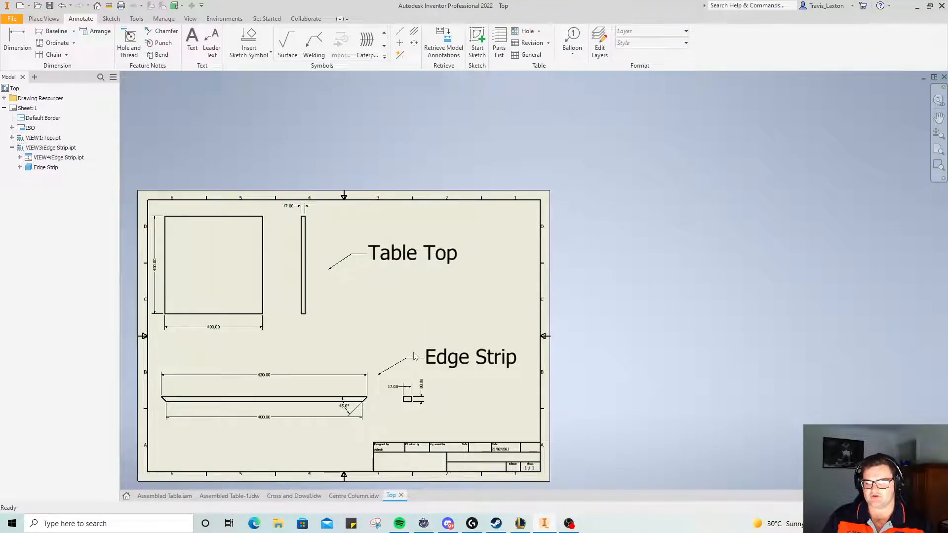
pyautogui.scroll(-3, 414, 358)
pyautogui.scroll(5, 425, 365)
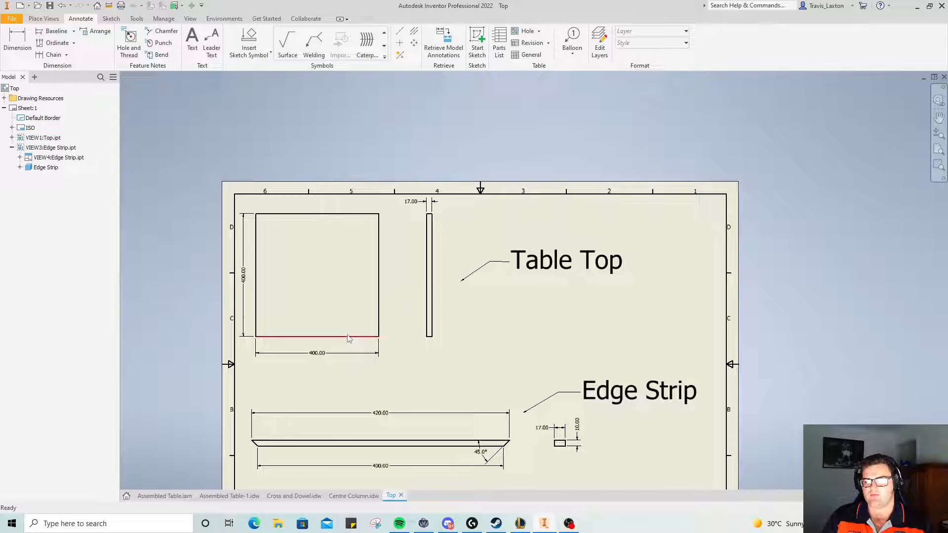
pyautogui.press('Escape')
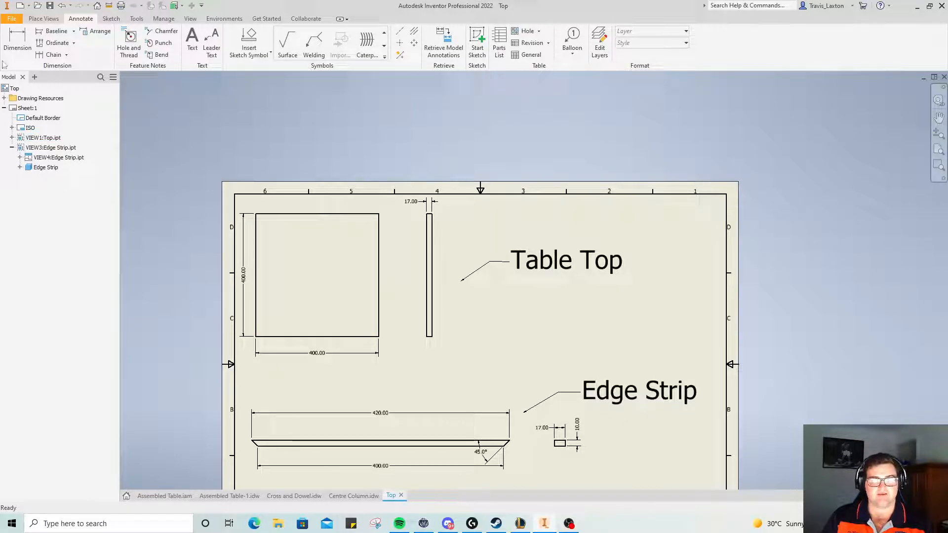
pyautogui.click(11, 18)
pyautogui.click(42, 219)
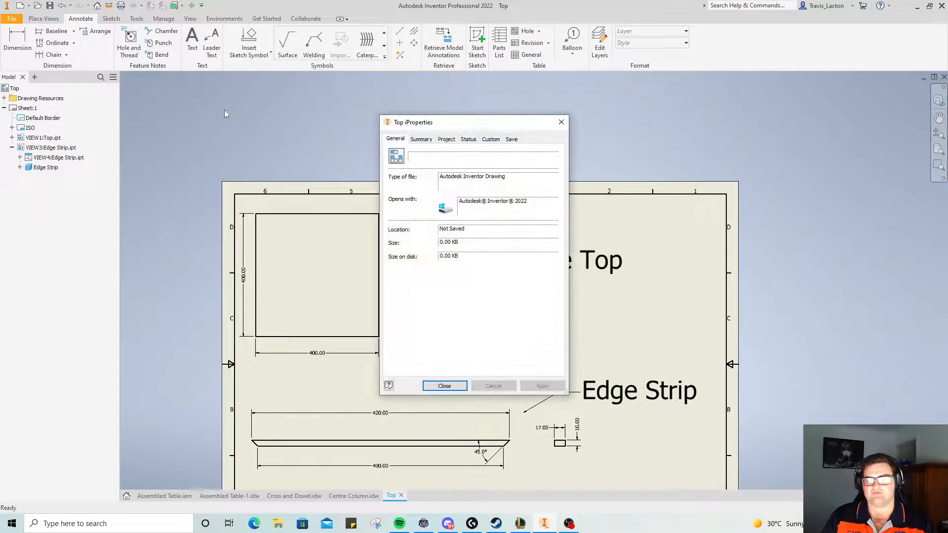
pyautogui.click(421, 139)
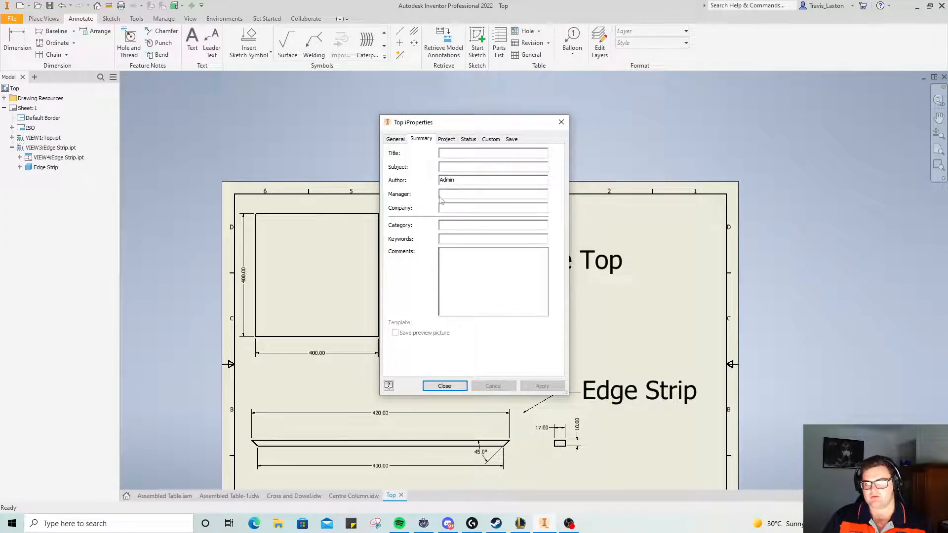
pyautogui.write('Mr Laxton')
pyautogui.hotkey('shift', 'Tab')
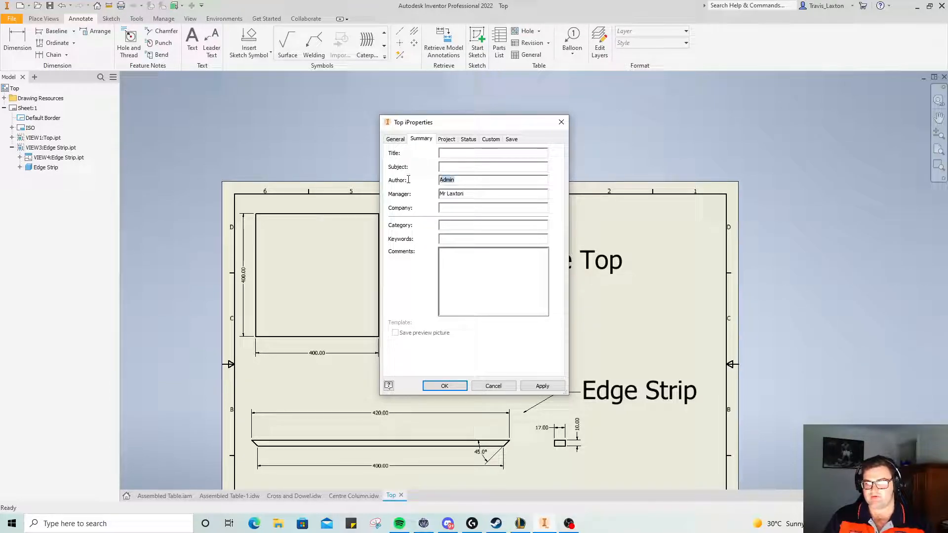
pyautogui.write('Mr Laxton')
# - Set the company in the summary properties to Reynella East College
pyautogui.click(448, 209)
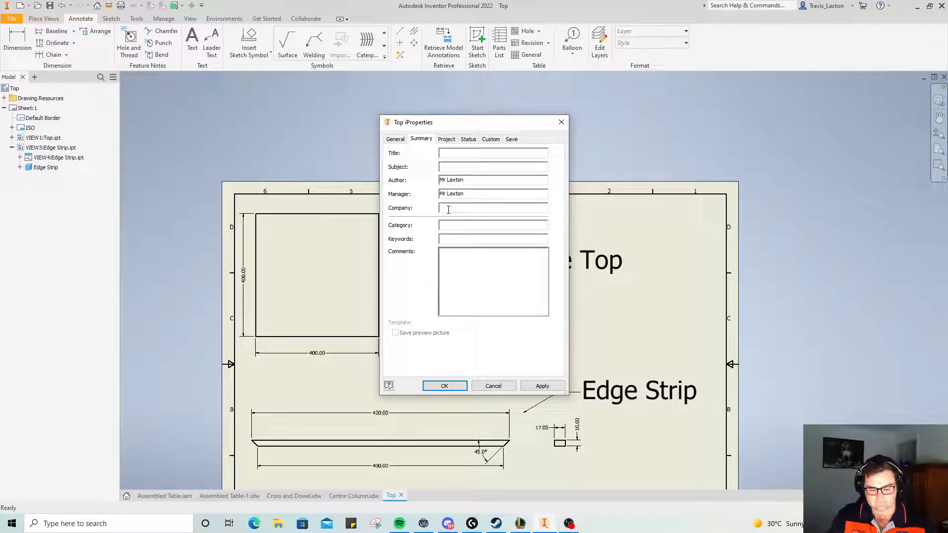
pyautogui.write('Mr Laxton')
pyautogui.press('BackSpace')
pyautogui.press('BackSpace')
pyautogui.press('BackSpace')
pyautogui.press('BackSpace')
pyautogui.write('Rennella rtE')
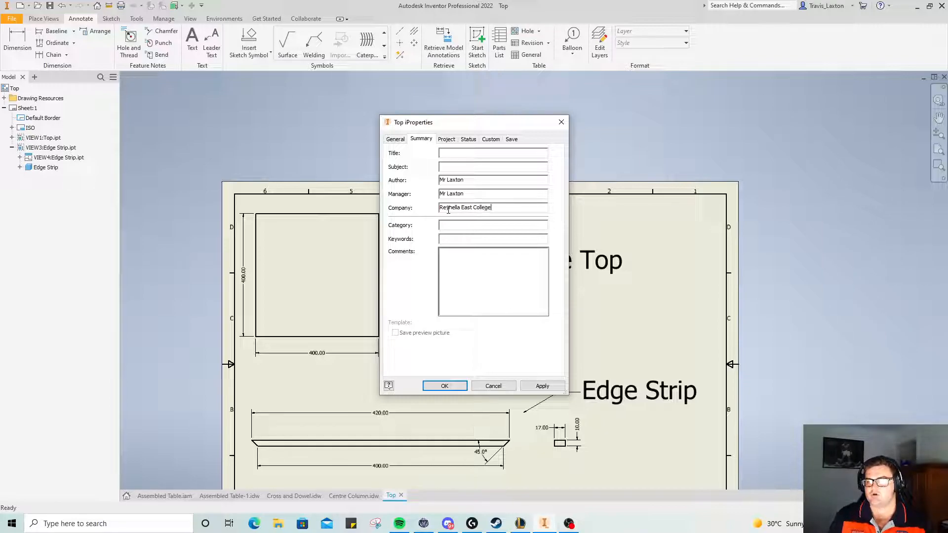
pyautogui.moveTo(492, 208); pyautogui.dragTo(336, 206)
pyautogui.write('Reynella East College')
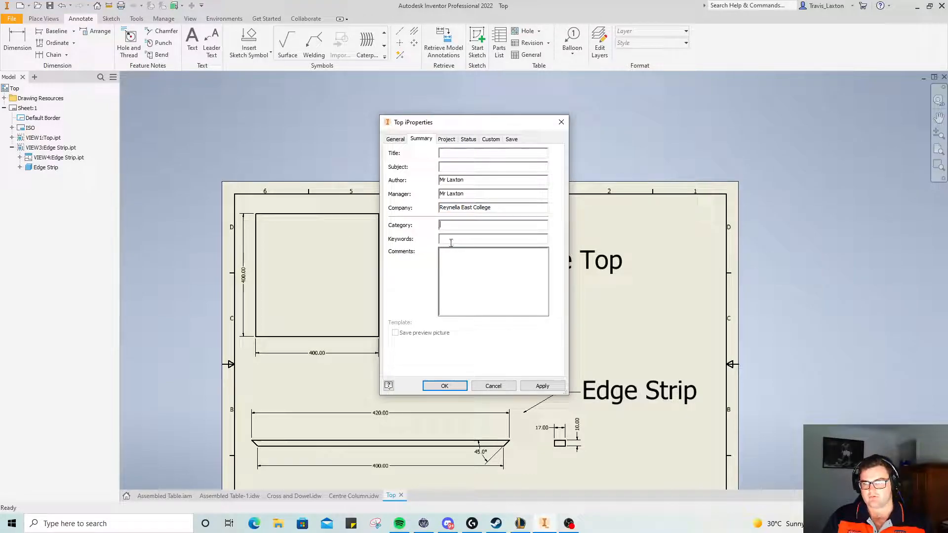
# - Set the subject to Woodwork and the title to Yr 9 Side Table
pyautogui.write('Woodwork')
pyautogui.click(454, 157)
pyautogui.write('Yr1')
pyautogui.press('BackSpace')
pyautogui.write('9')
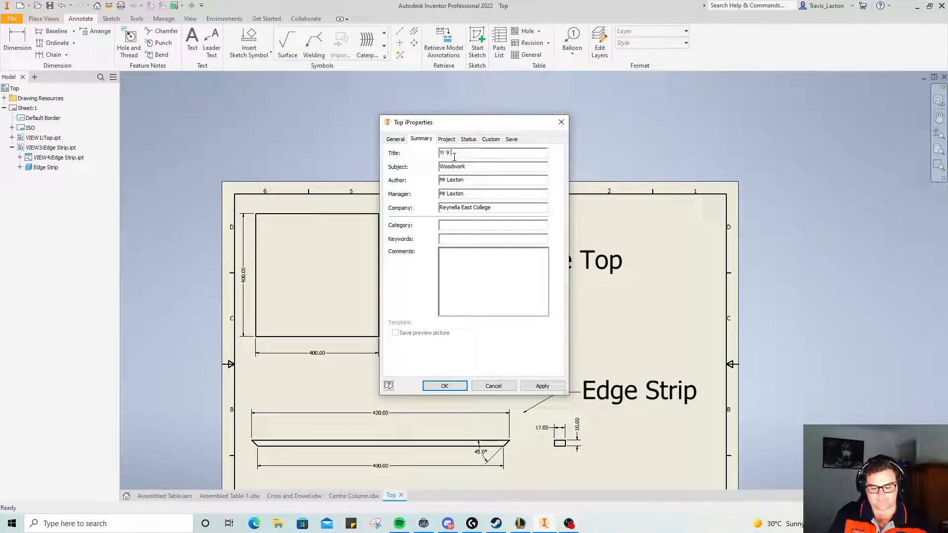
pyautogui.write(' Side Table')
# - Set part and stock numbers to 1, description to Side Table, revision number to 3 and project to Yr 9 Side Table
pyautogui.click(446, 139)
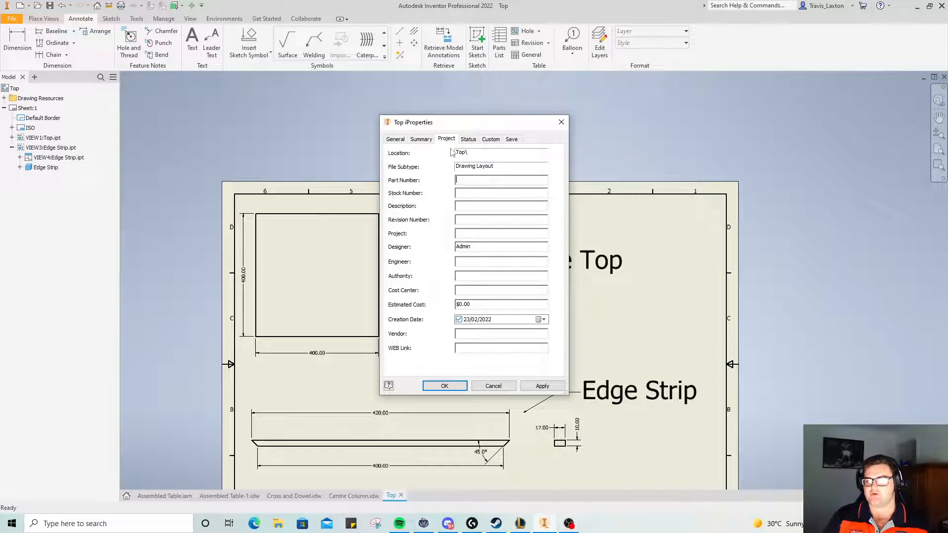
pyautogui.click(467, 192)
pyautogui.write('1')
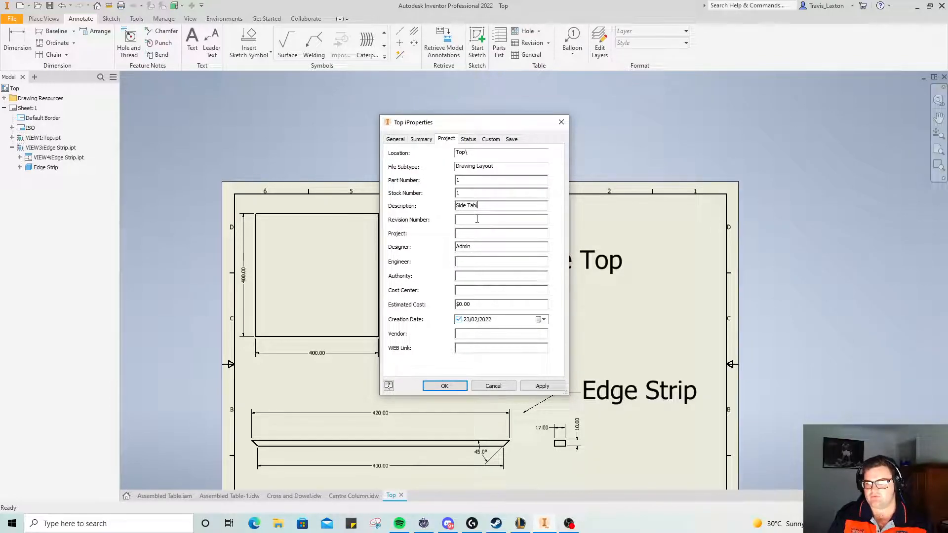
pyautogui.write('1')
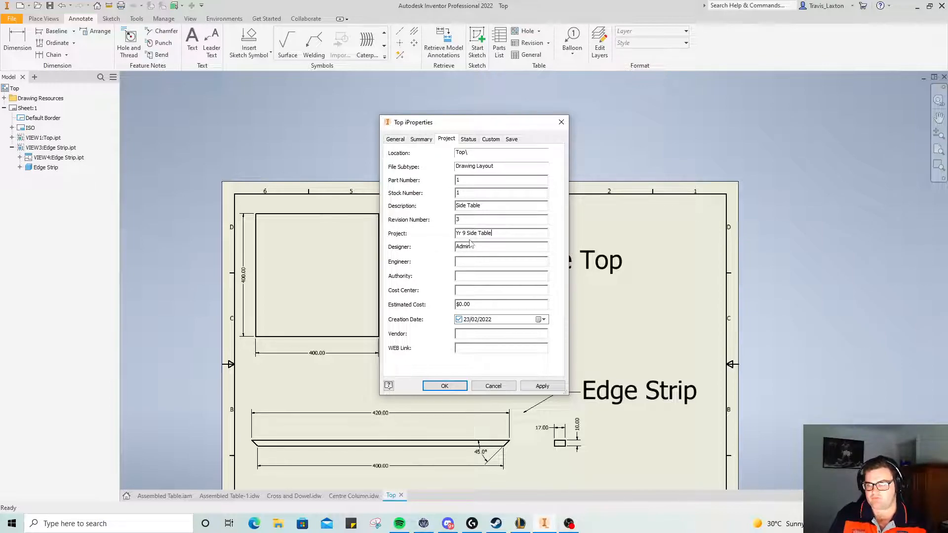
pyautogui.press('Tab')
# - Set the Top drawing's vendor and cost center to Reynella East College
pyautogui.click(484, 336)
pyautogui.write('Reynella East College')
pyautogui.click(476, 291)
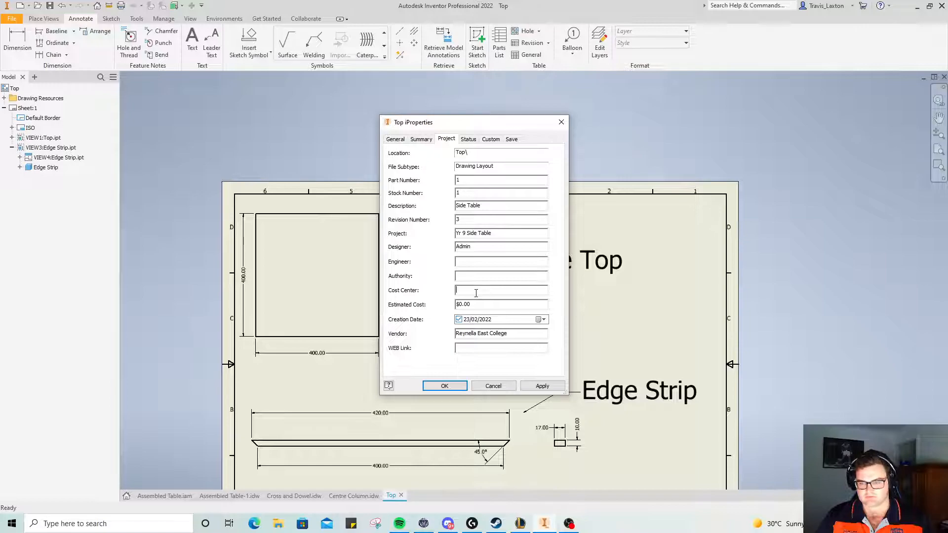
pyautogui.write('Reynella East College')
# - Enter the teacher's name as the authority and copy it into the engineer and designer properties of the Top drawing
pyautogui.write('Mr. L')
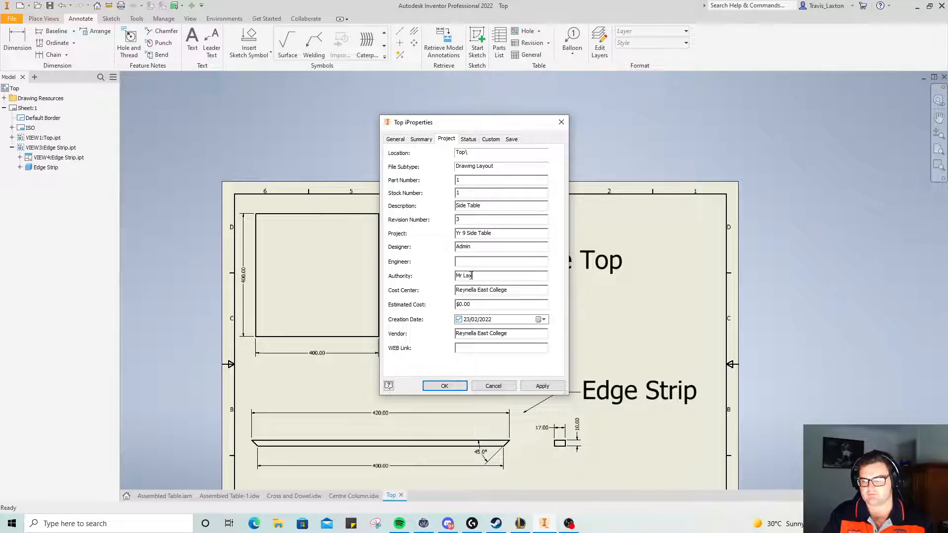
pyautogui.moveTo(492, 279); pyautogui.dragTo(299, 286)
pyautogui.hotkey('ctrl', 'c')
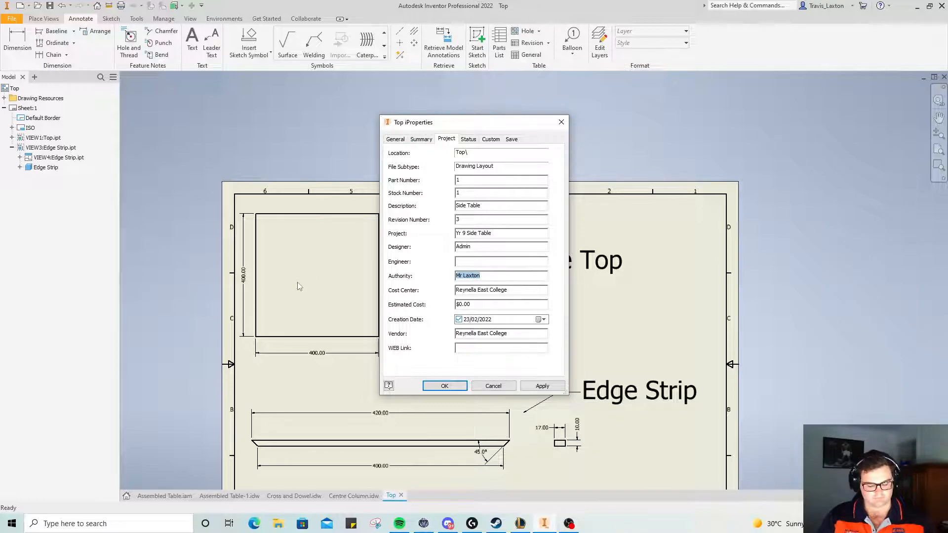
pyautogui.click(465, 258)
pyautogui.hotkey('ctrl', 'v')
pyautogui.moveTo(477, 247); pyautogui.dragTo(360, 247)
pyautogui.hotkey('ctrl', 'v')
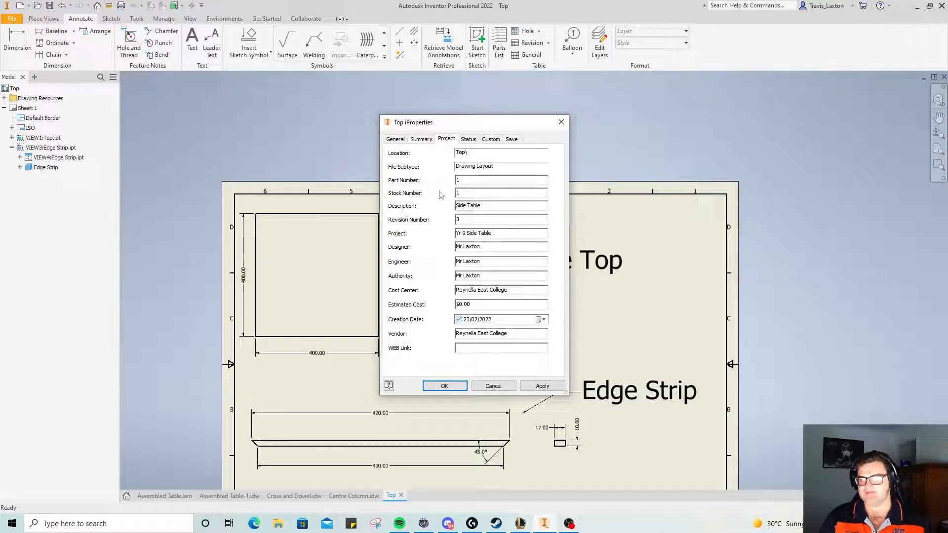
# - Set the Top drawing's design state to Released and enter the teacher's name as the checker
pyautogui.click(468, 140)
pyautogui.click(491, 194)
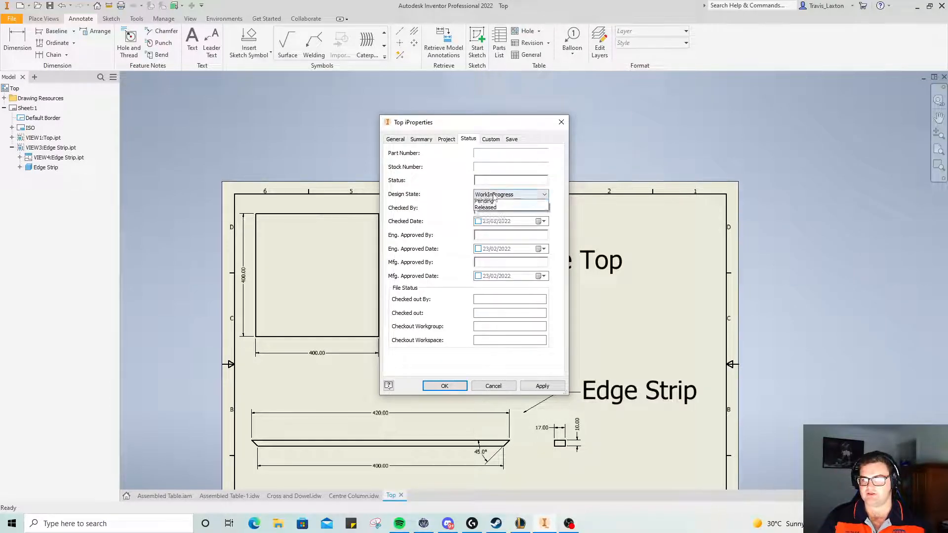
pyautogui.click(488, 215)
pyautogui.click(487, 209)
pyautogui.hotkey('ctrl', 'v')
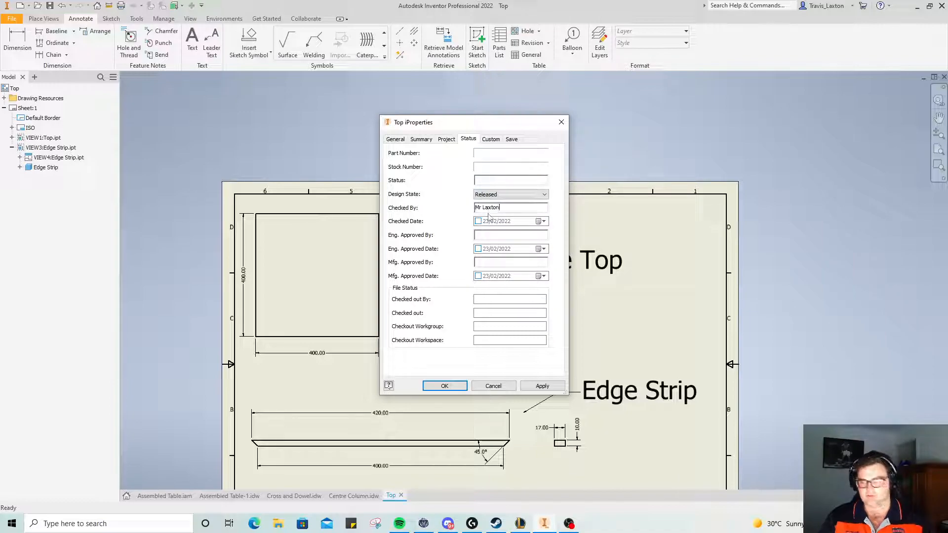
# - Enter the teacher's name for both engineering and manufacturing approval and apply the Top drawing's properties
pyautogui.click(487, 235)
pyautogui.hotkey('ctrl', 'v')
pyautogui.click(481, 262)
pyautogui.hotkey('ctrl', 'v')
pyautogui.click(444, 386)
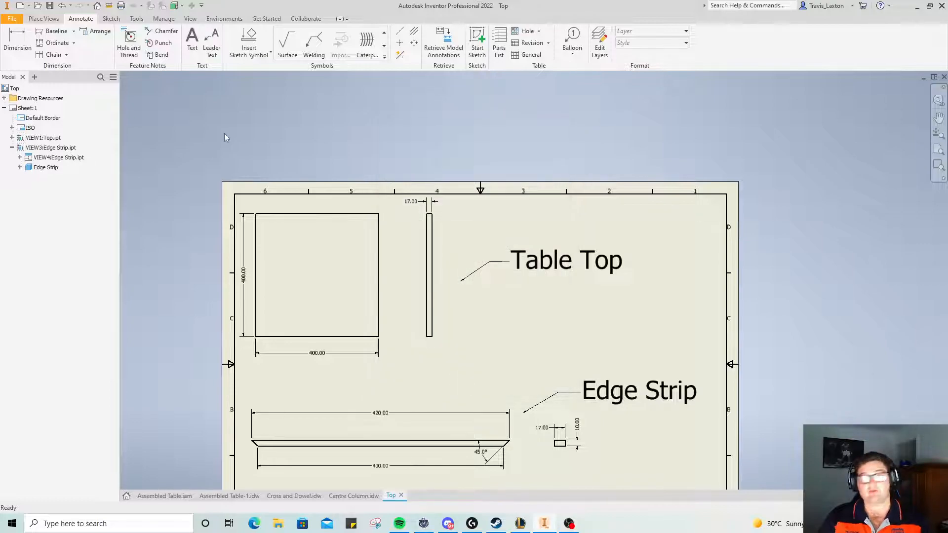
# - Save the drawing as Top and Edge Strip in the Youtube Side Table folder
pyautogui.click(50, 6)
pyautogui.write('a')
pyautogui.write('and Edu')
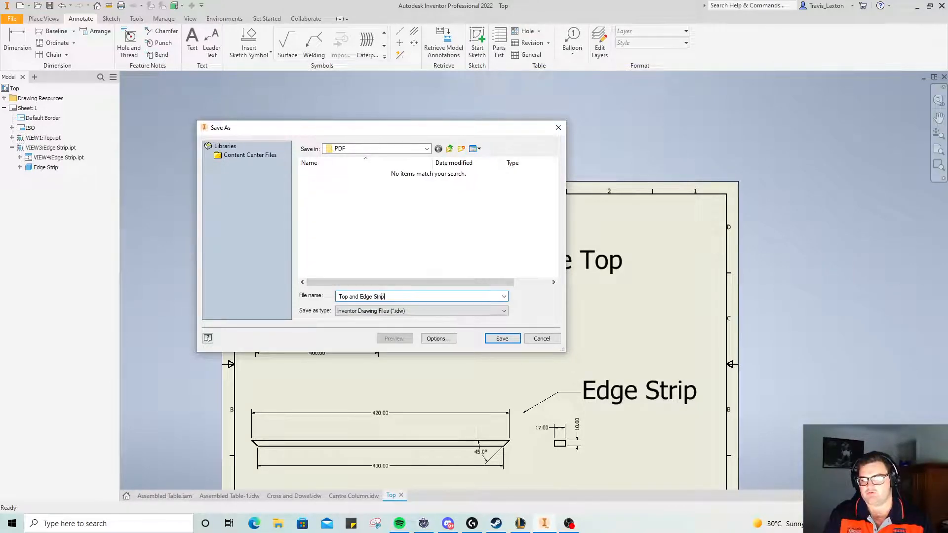
pyautogui.click(375, 148)
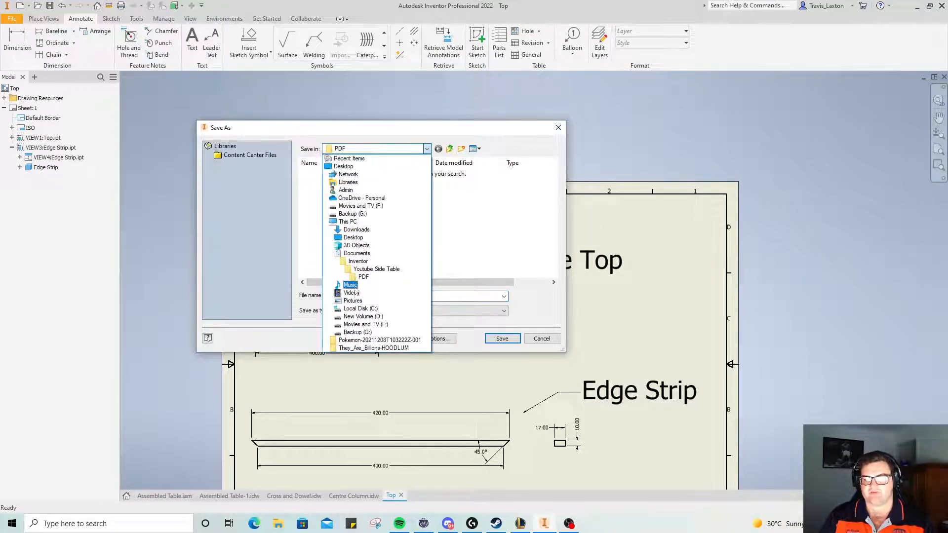
pyautogui.click(375, 270)
pyautogui.click(501, 338)
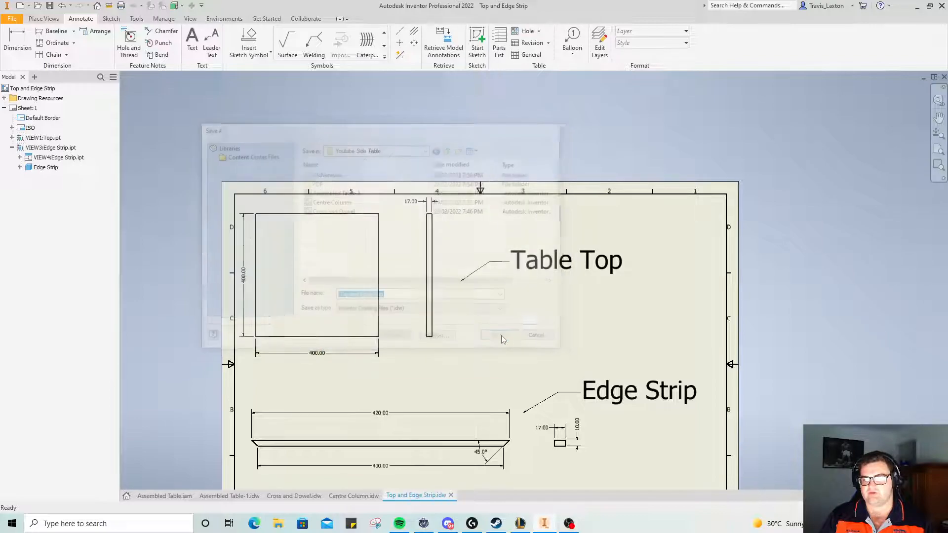
# - Export the Top and Edge Strip drawing as a PDF into the PDF folder
pyautogui.click(12, 18)
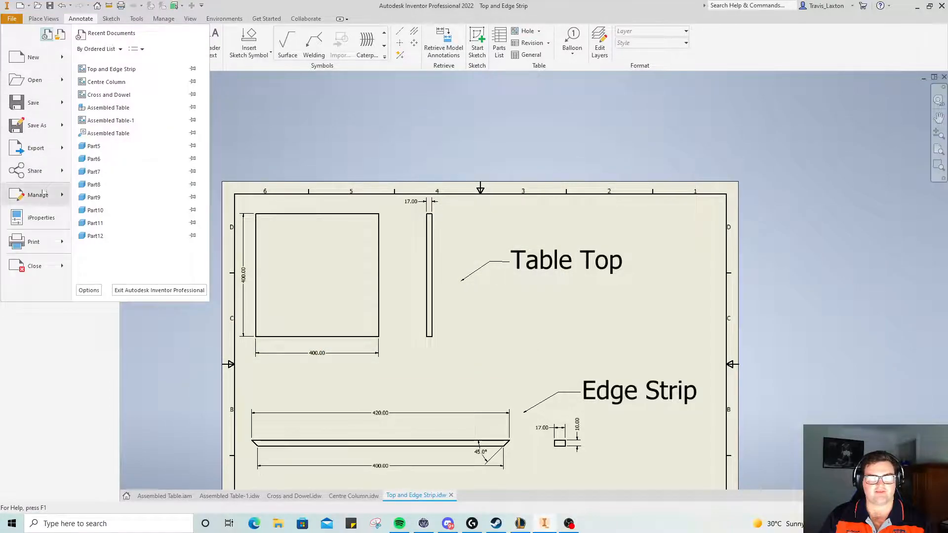
pyautogui.moveTo(40, 148)
pyautogui.click(178, 109)
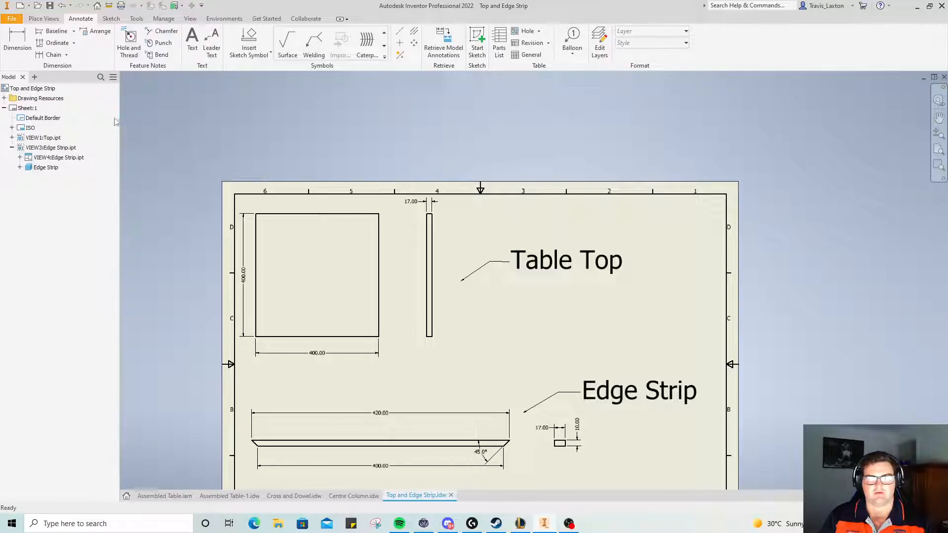
pyautogui.doubleClick(316, 183)
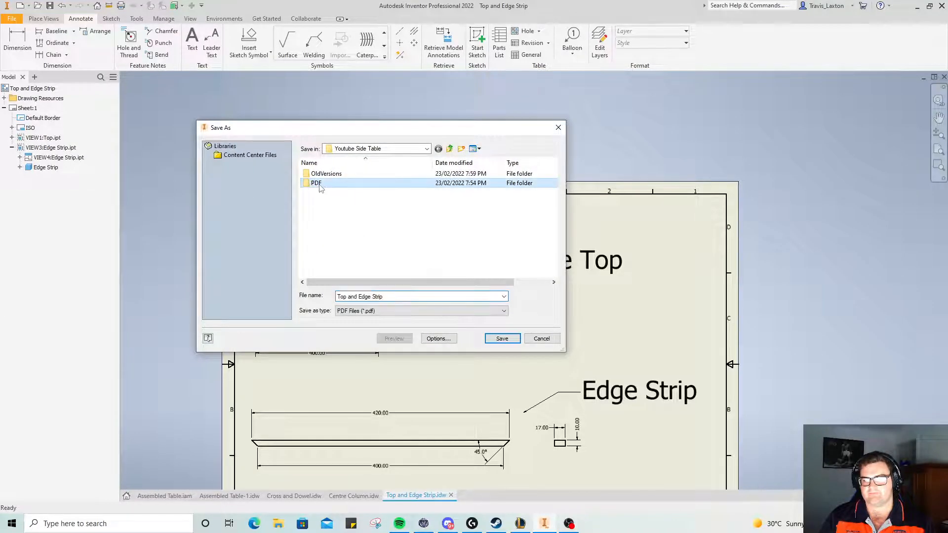
pyautogui.click(500, 338)
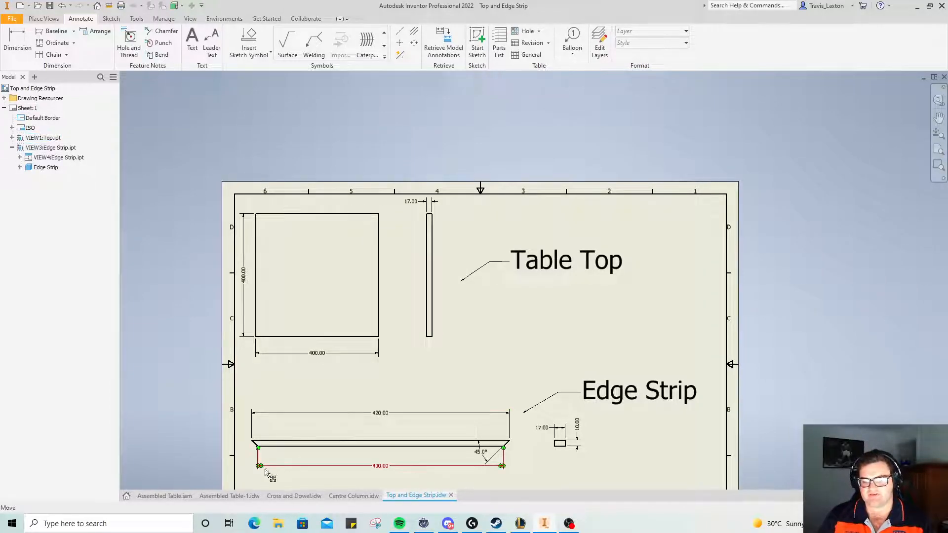
# - Switch to File Explorer, select all four drawing PDFs in the PDF folder, and load them into Adobe Acrobat for combining
pyautogui.click(276, 522)
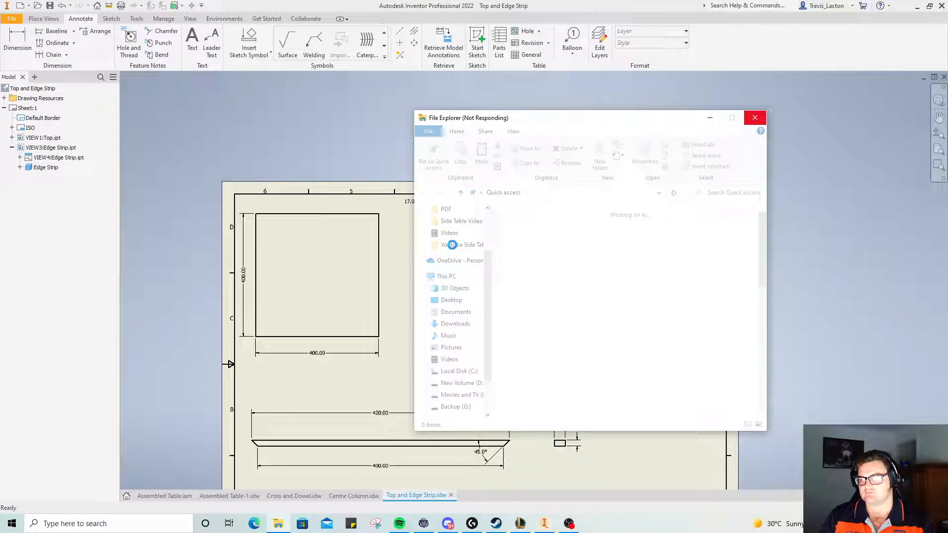
pyautogui.click(754, 118)
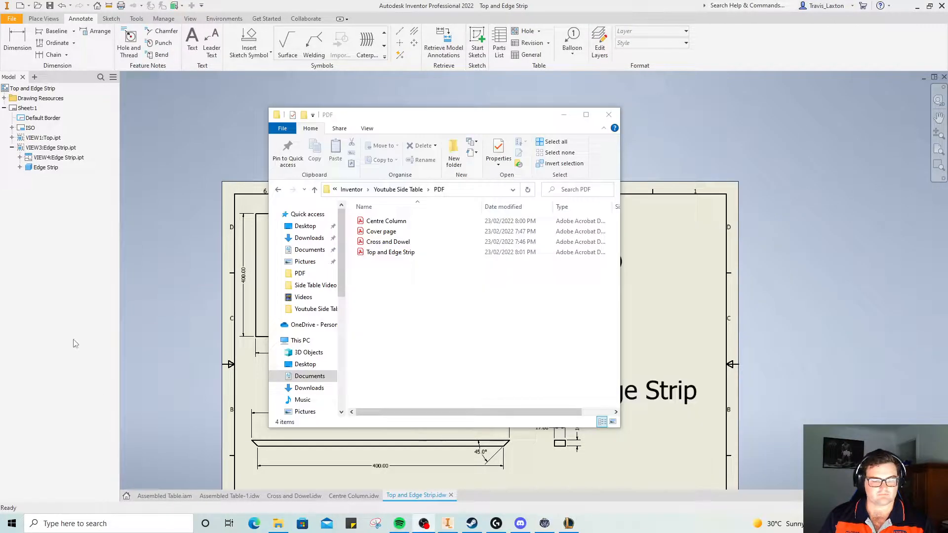
pyautogui.moveTo(448, 295); pyautogui.dragTo(350, 213)
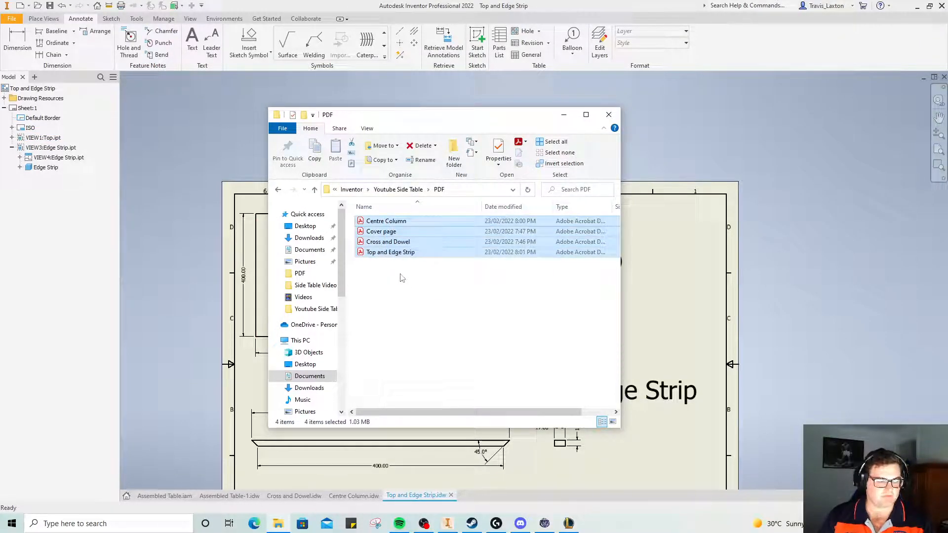
pyautogui.rightClick(422, 230)
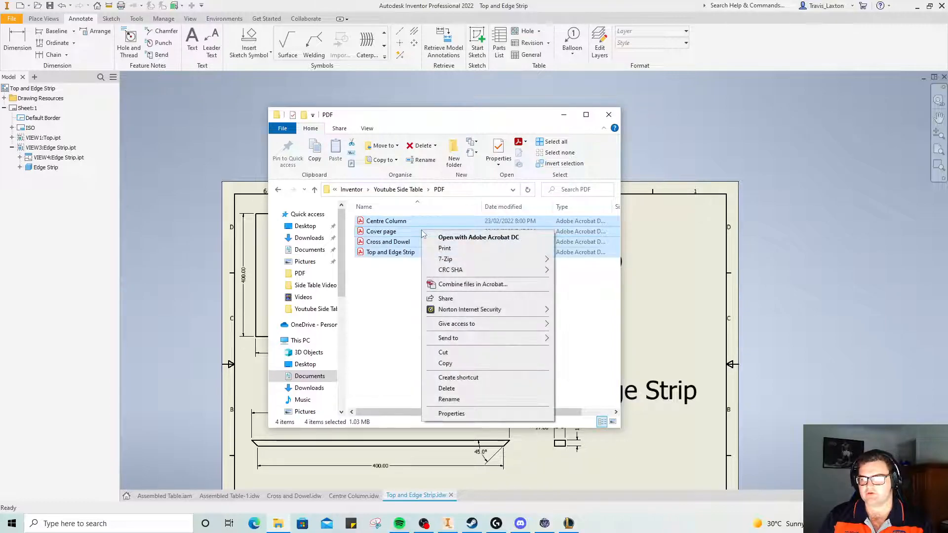
pyautogui.click(472, 285)
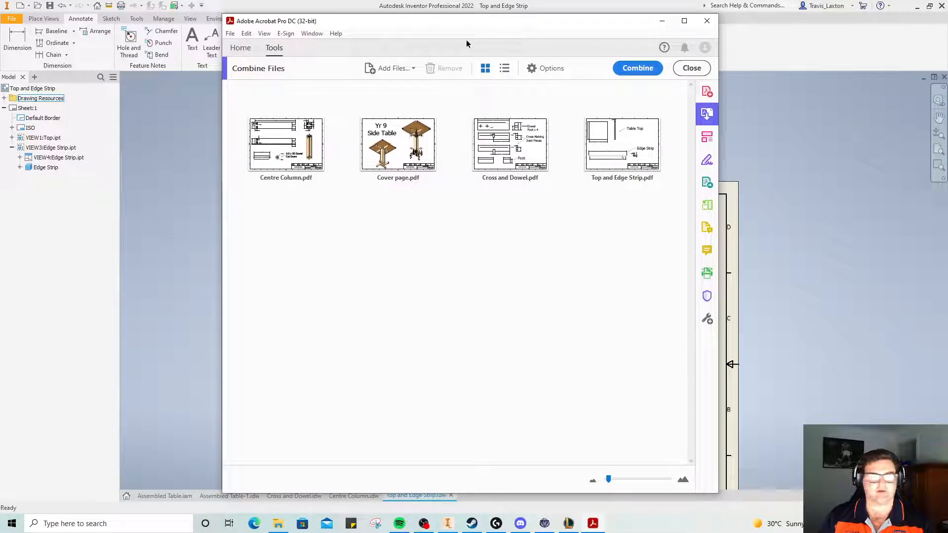
# - Order the files as Cover page, Cross and Dowel, Centre Column, Top and Edge Strip and combine them into one PDF
pyautogui.moveTo(405, 155); pyautogui.dragTo(291, 148)
pyautogui.moveTo(518, 160); pyautogui.dragTo(399, 183)
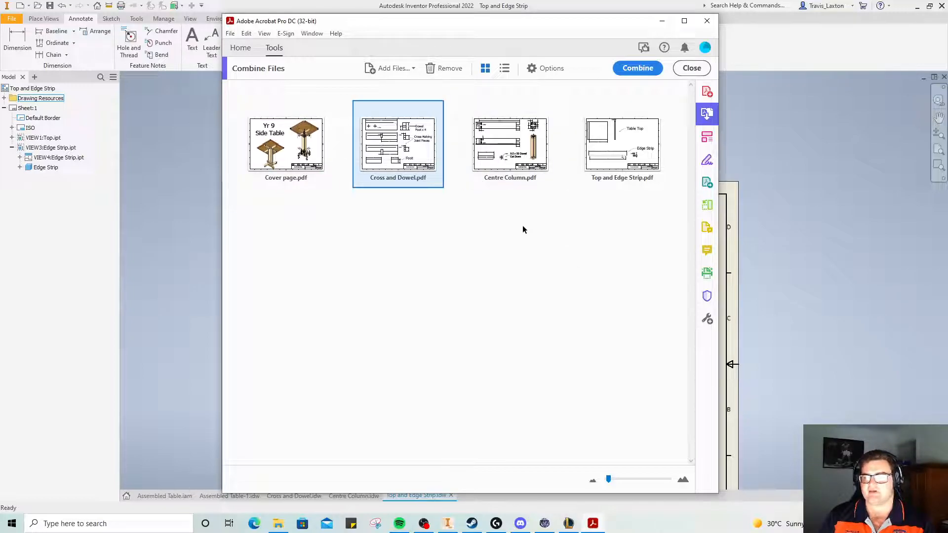
pyautogui.click(638, 68)
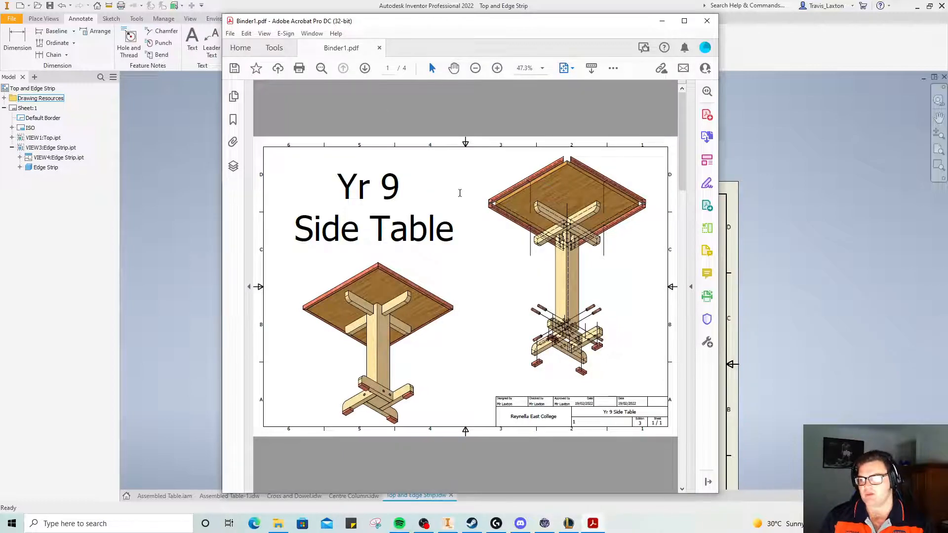
# - Look through the combined PDF from the cover page to the final Table Top and Edge Strip page
pyautogui.click(685, 194)
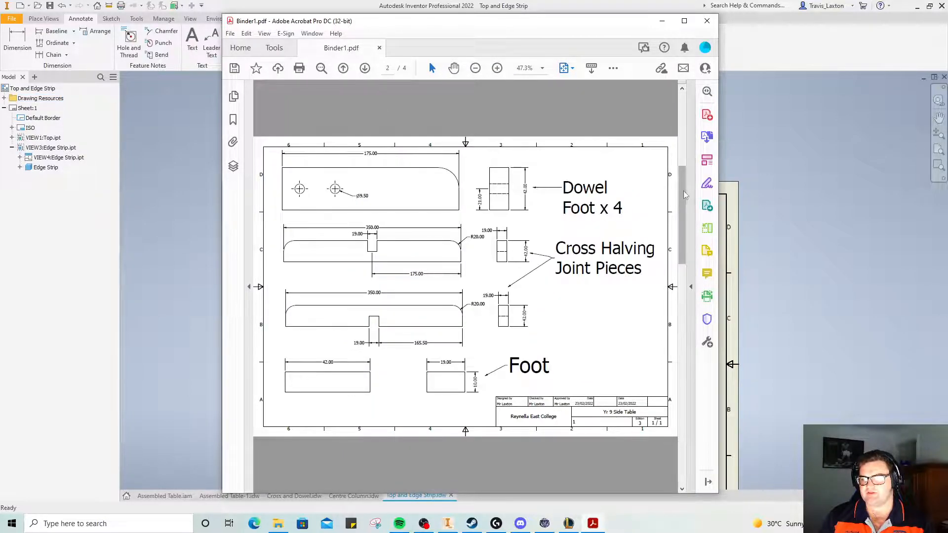
pyautogui.click(684, 123)
pyautogui.moveTo(690, 121); pyautogui.dragTo(689, 224)
pyautogui.scroll(-3, 478, 192)
pyautogui.hotkey('ctrl', 's')
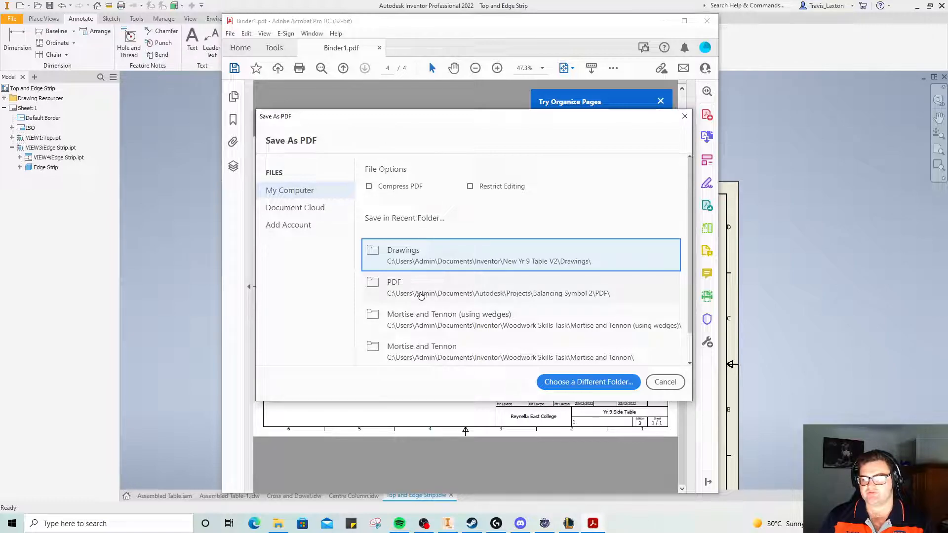
pyautogui.click(421, 292)
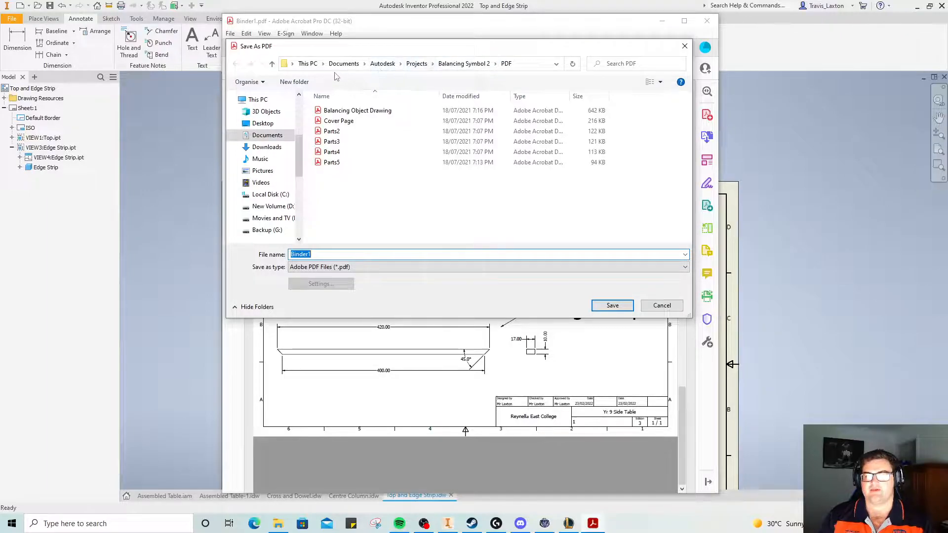
pyautogui.click(686, 48)
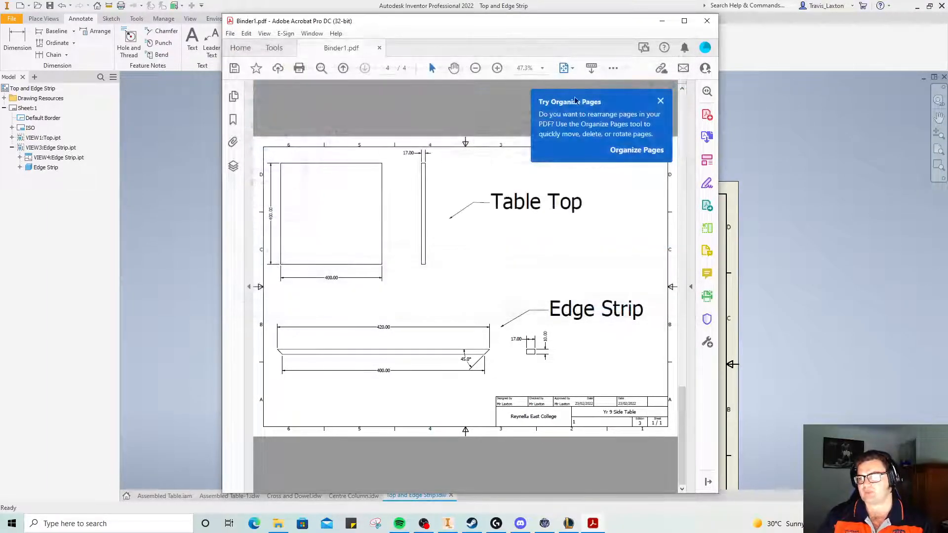
pyautogui.click(660, 102)
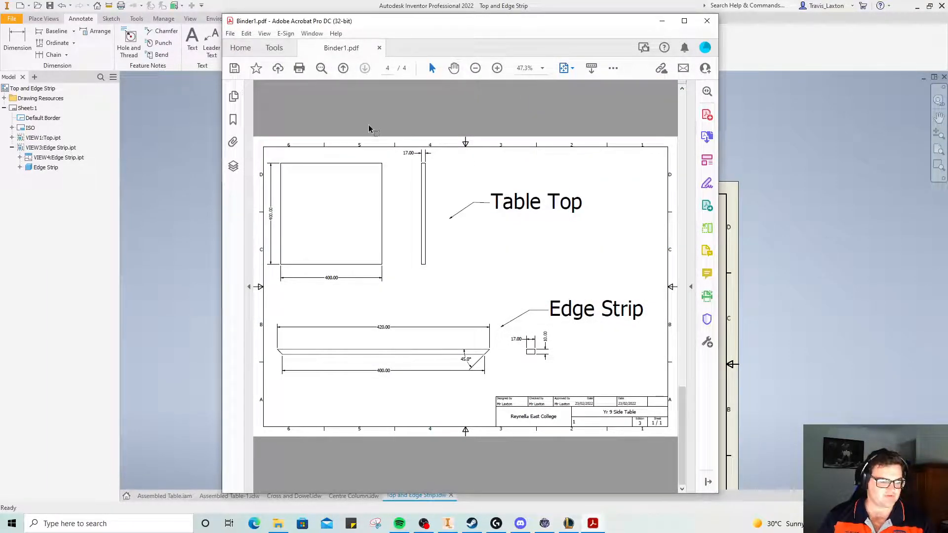